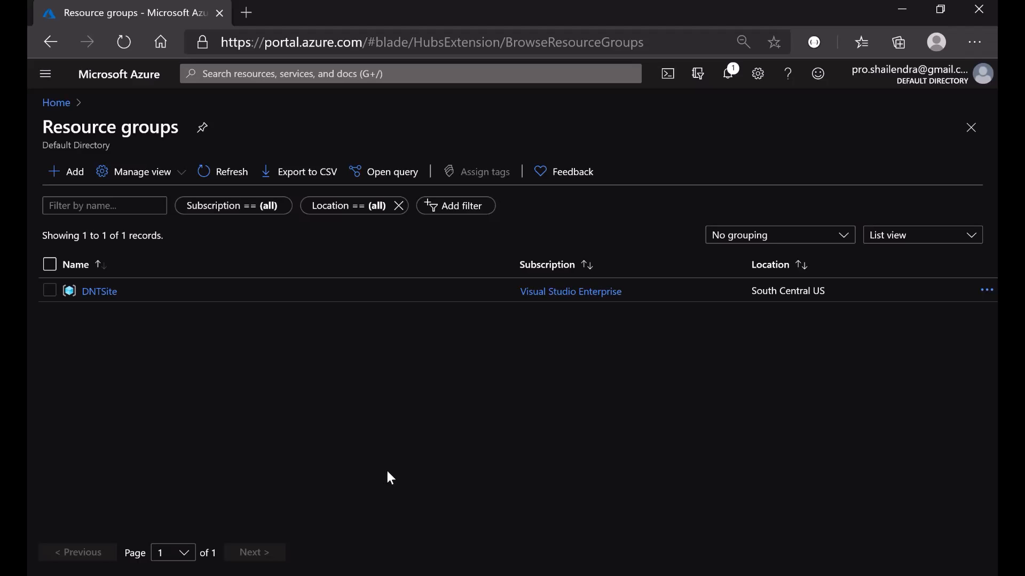
- Start creating a new Web App from the portal's Create a resource menu
left_click(45, 75)
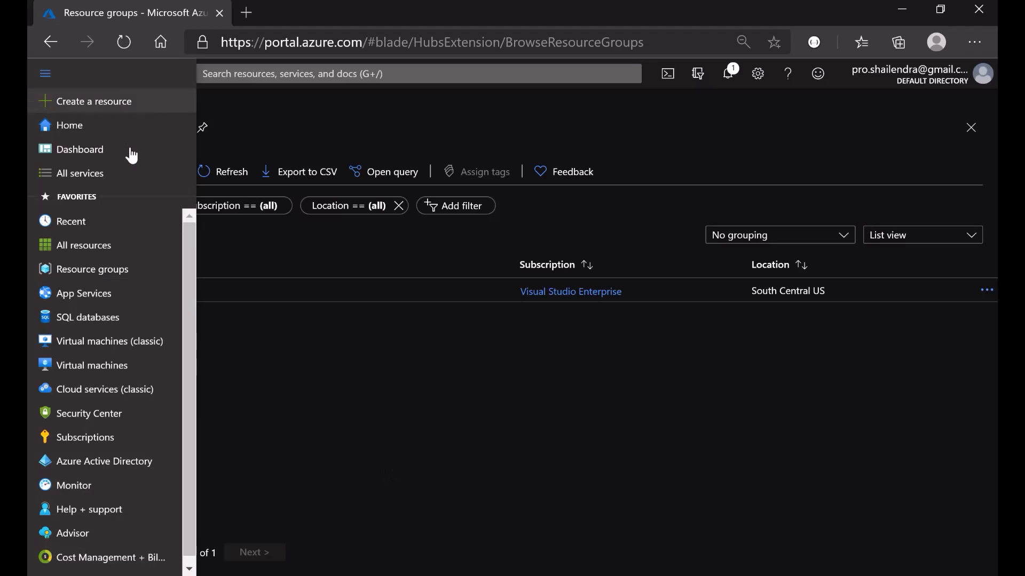
left_click(86, 101)
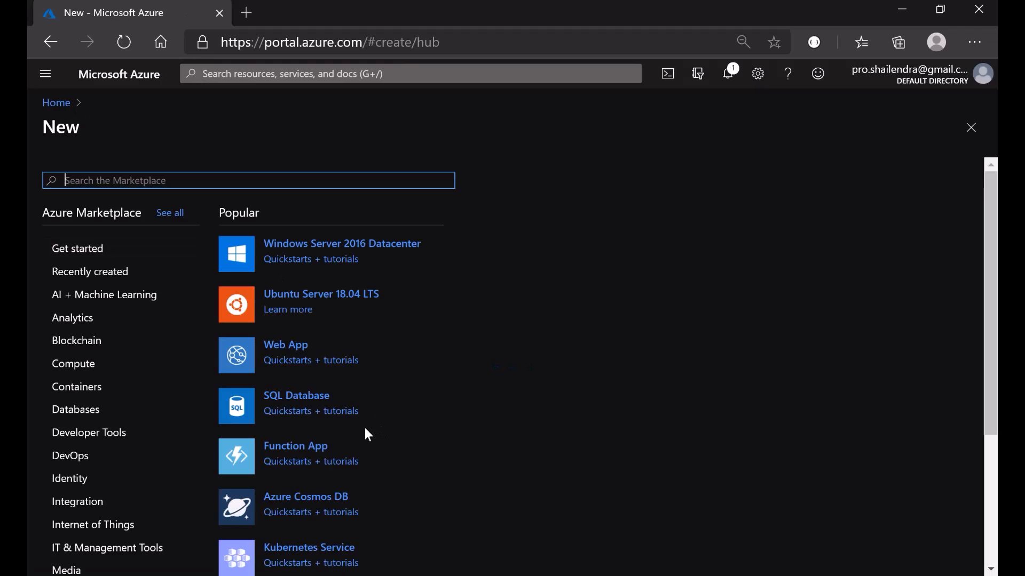
left_click(283, 353)
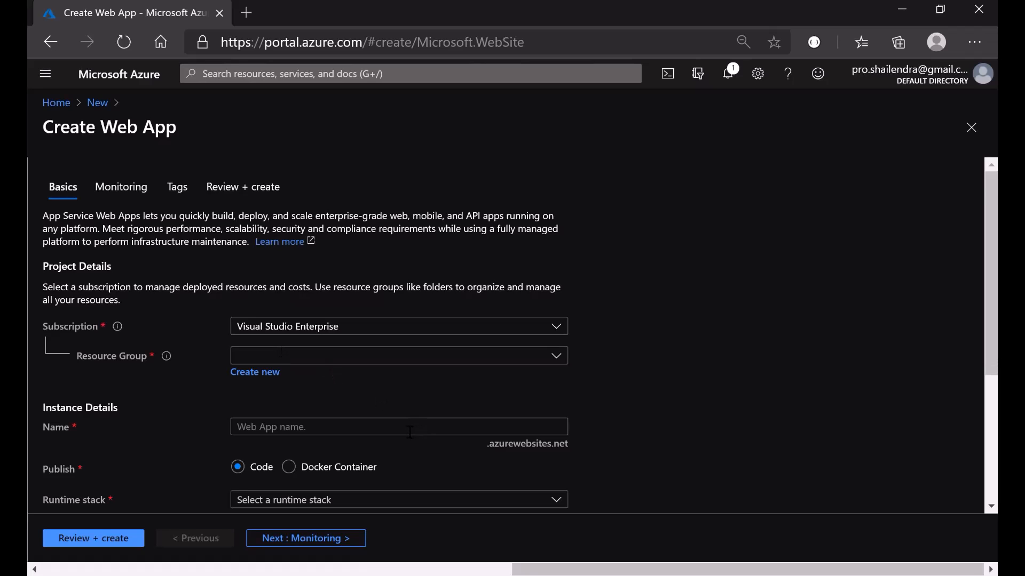
- Create a new resource group named DNTRg for the web app
scroll(410, 432, "down", 1)
left_click(248, 319)
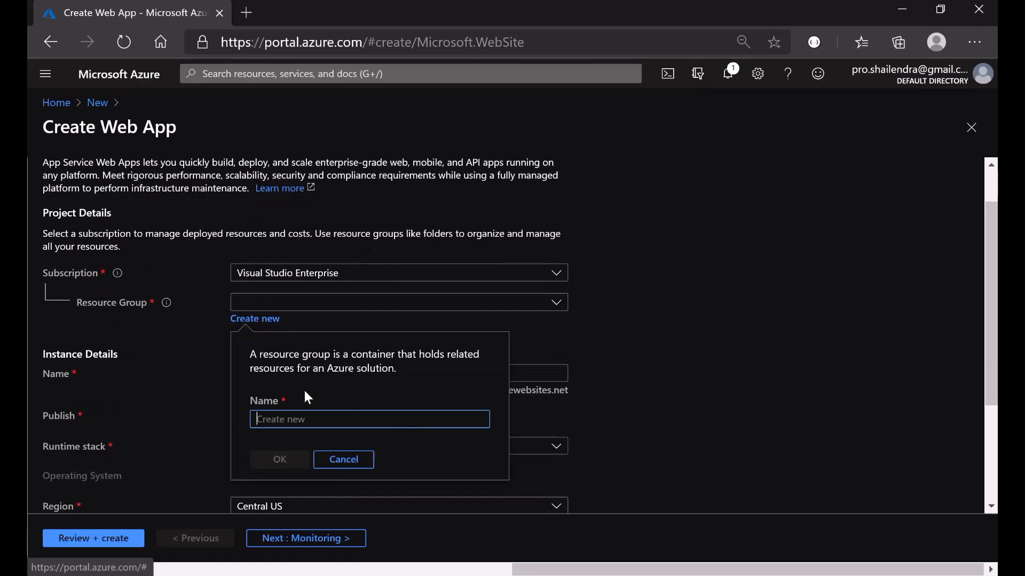
type("DNTRg")
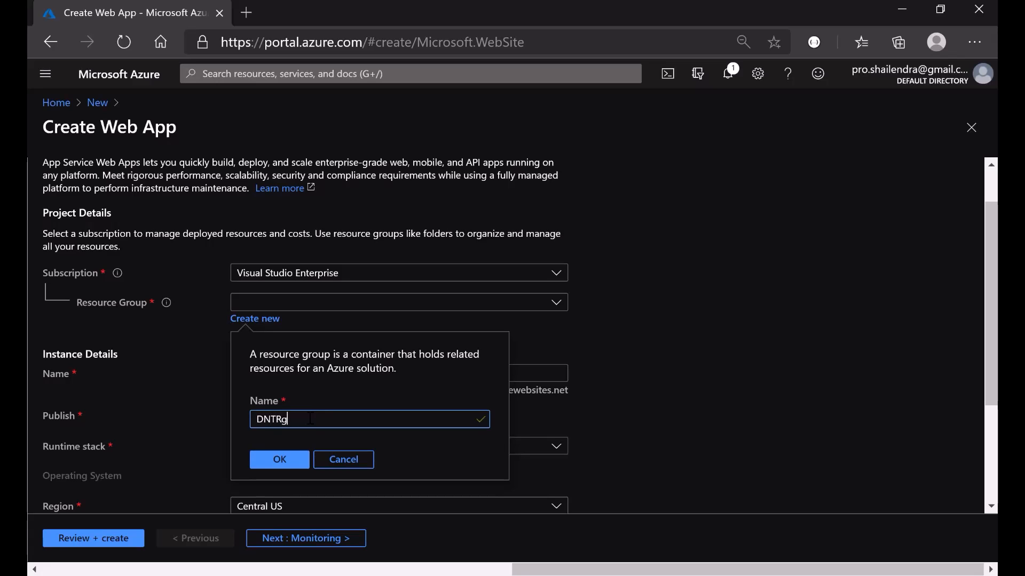
left_click(281, 460)
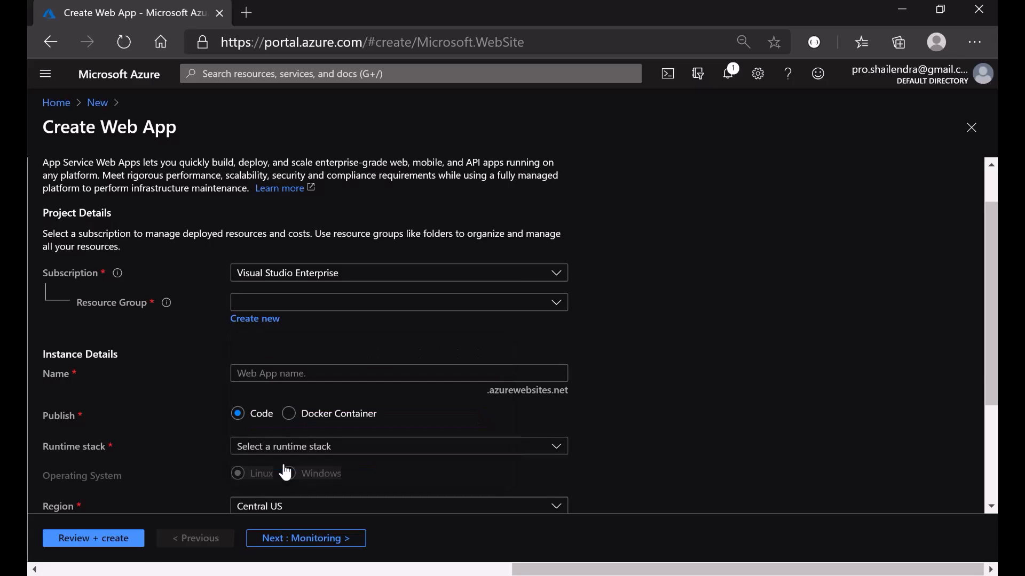
scroll(192, 453, "down", 2)
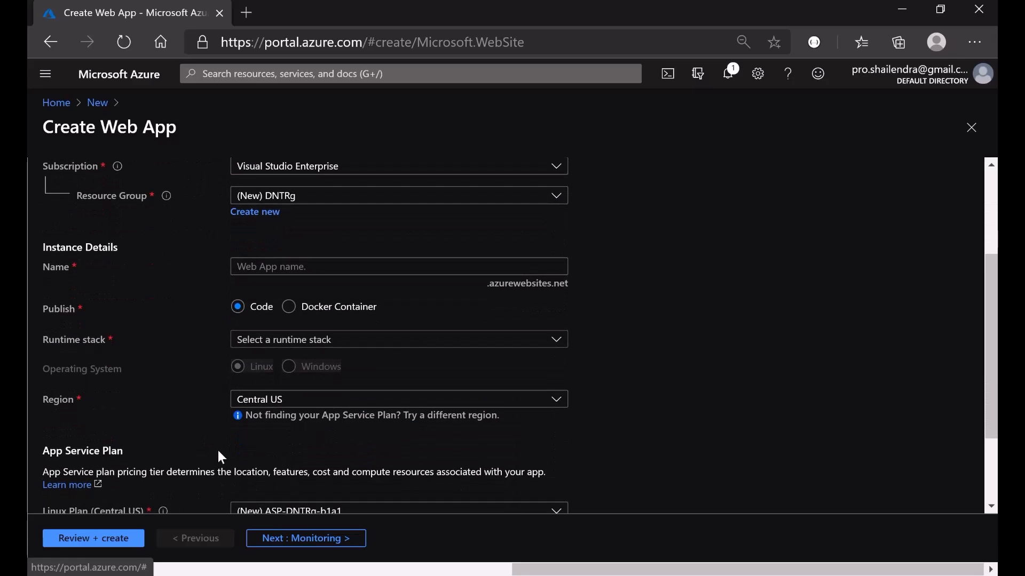
left_click(362, 268)
- Name the web app dntwebappdevops and choose the .NET Core 3.1 (LTS) runtime stack
type("d")
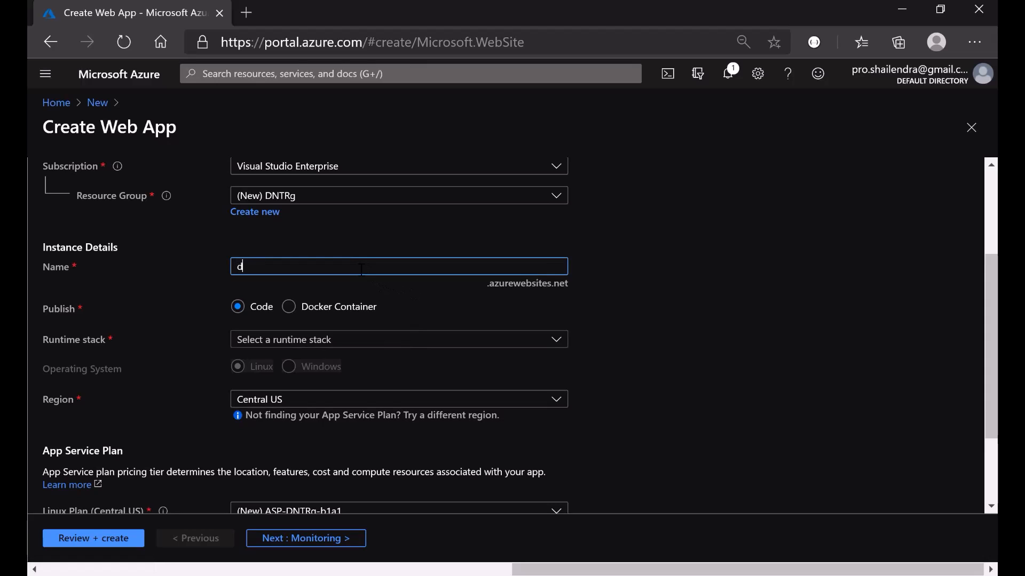
type("ntwebapp")
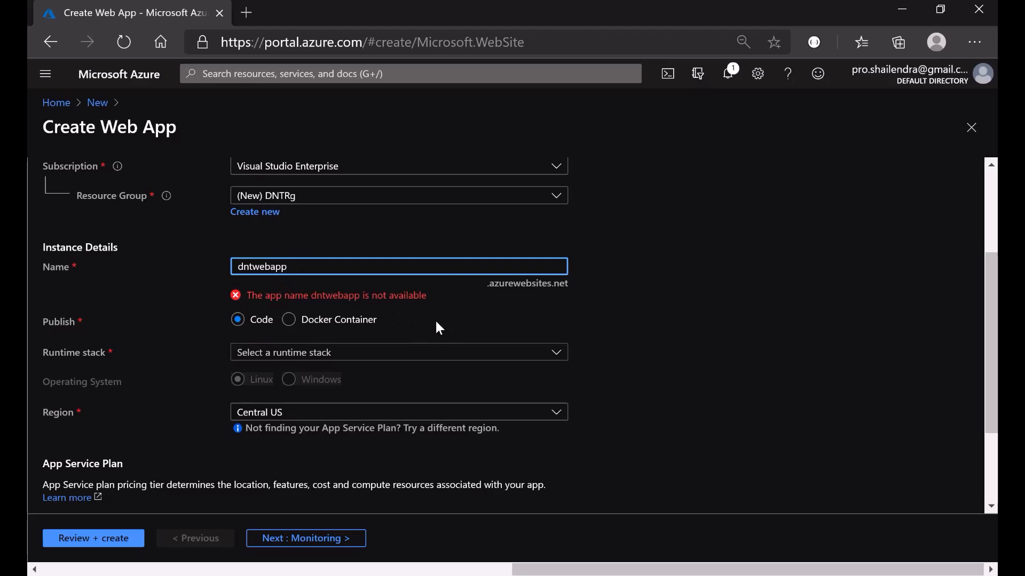
type("devops")
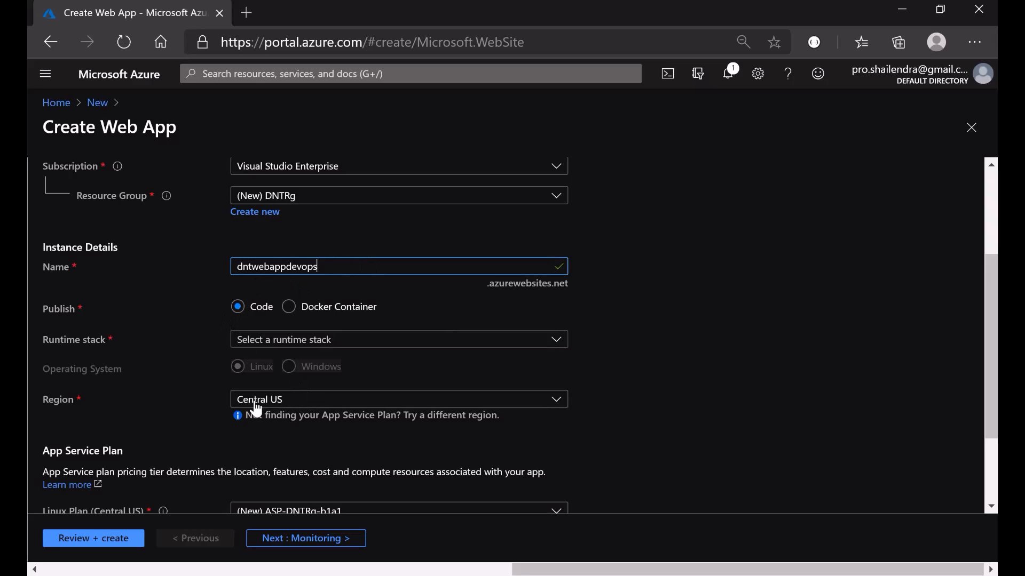
scroll(376, 364, "down", 1)
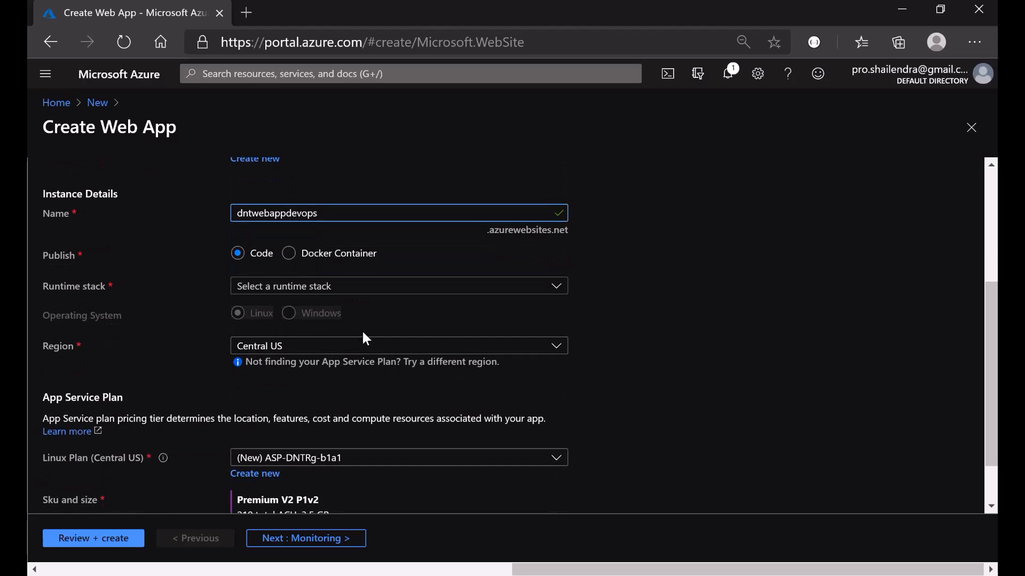
left_click(409, 290)
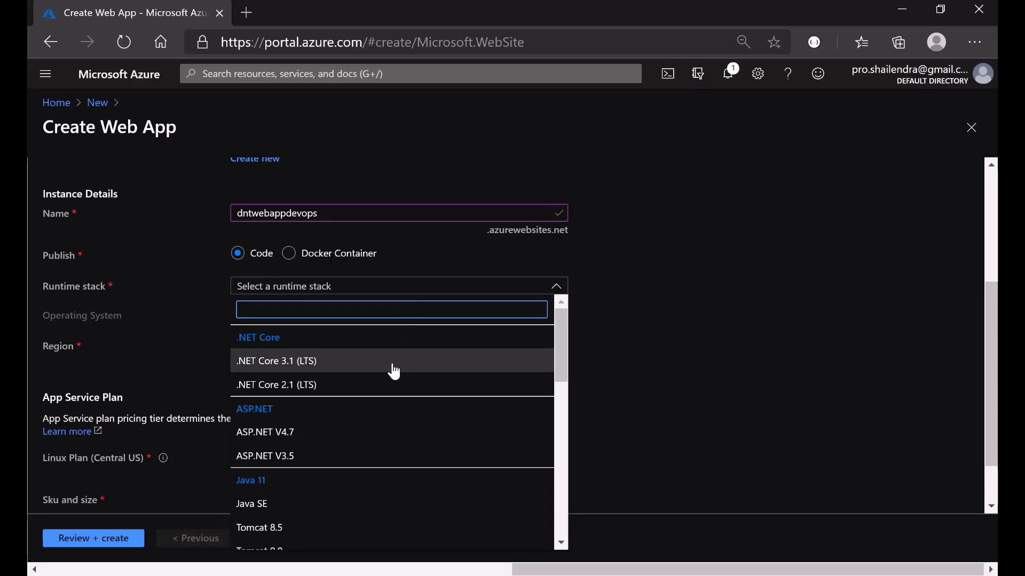
left_click(353, 368)
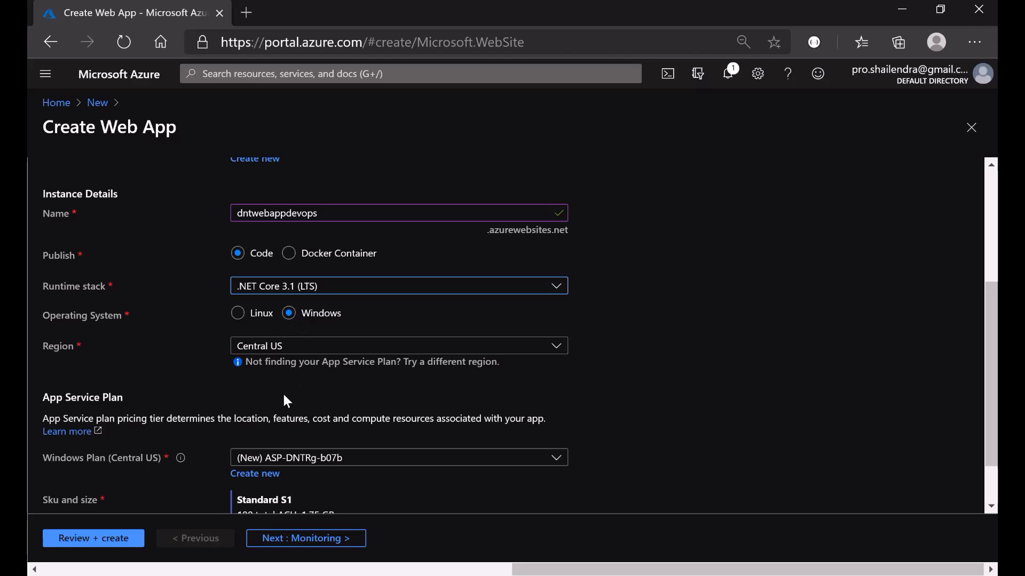
scroll(284, 396, "down", 1)
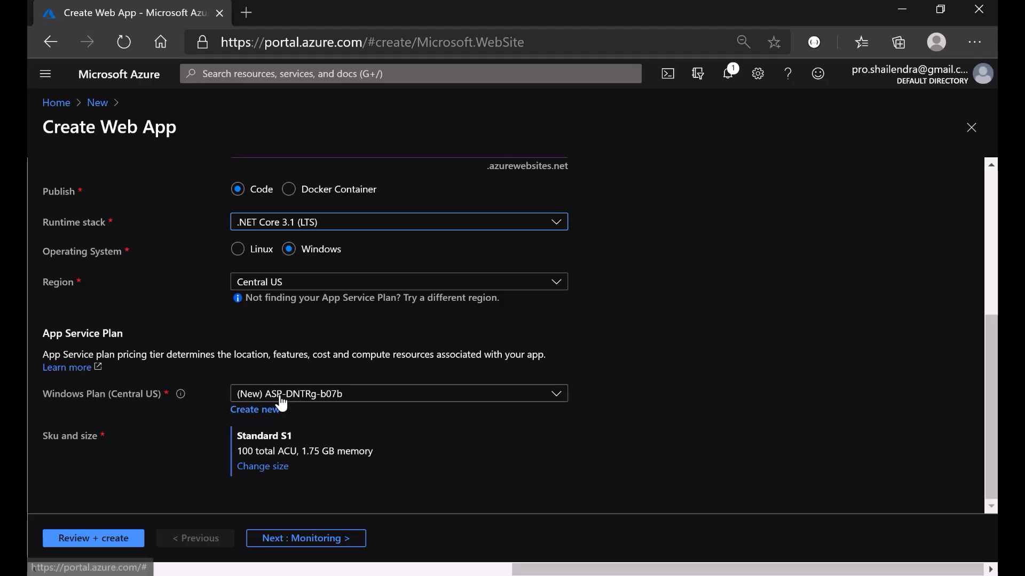
- Create a new Windows App Service plan named DNTWebApp-Plan
left_click(253, 417)
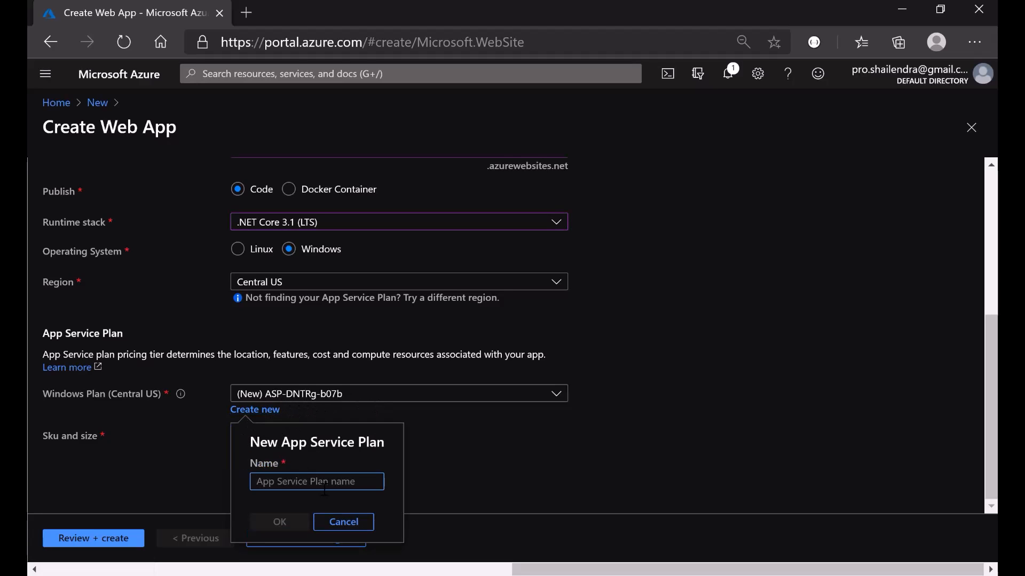
type("DNTWebAPp")
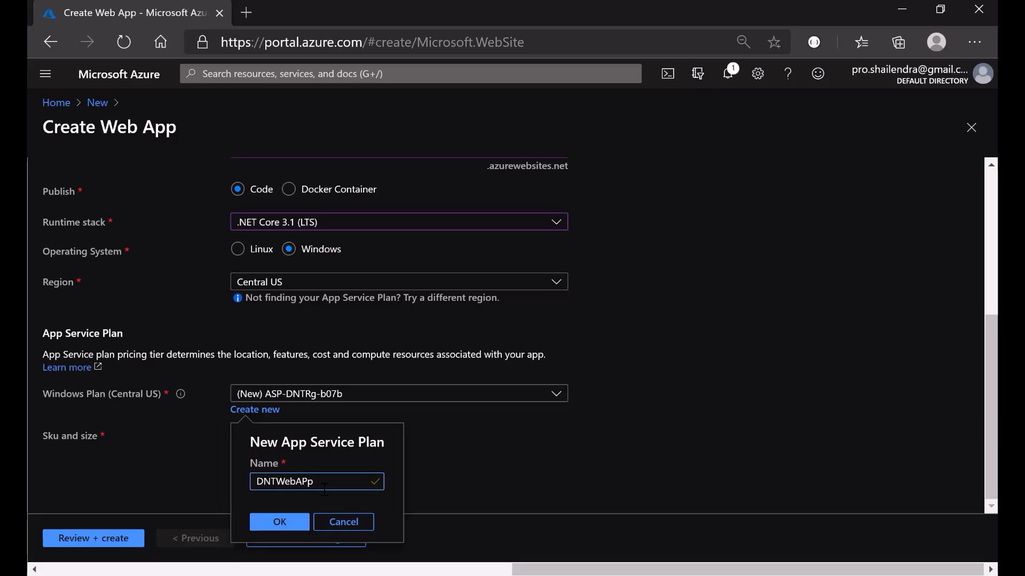
key("BackSpace")
key("BackSpace")
type("P")
key("BackSpace")
type("pp-Plan")
left_click(279, 522)
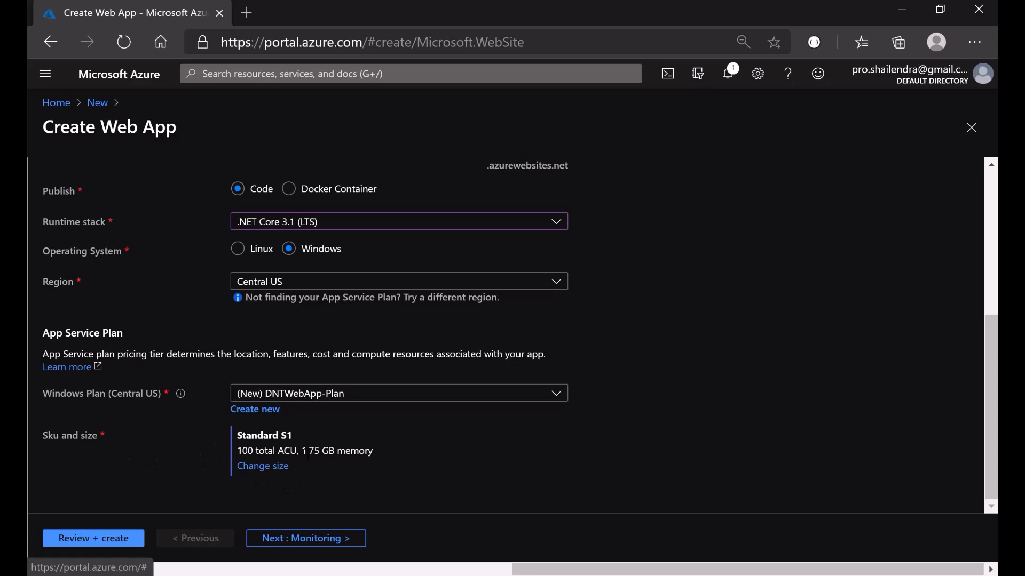
- Keep the plan's pricing tier at Standard S1 and apply it
left_click(266, 473)
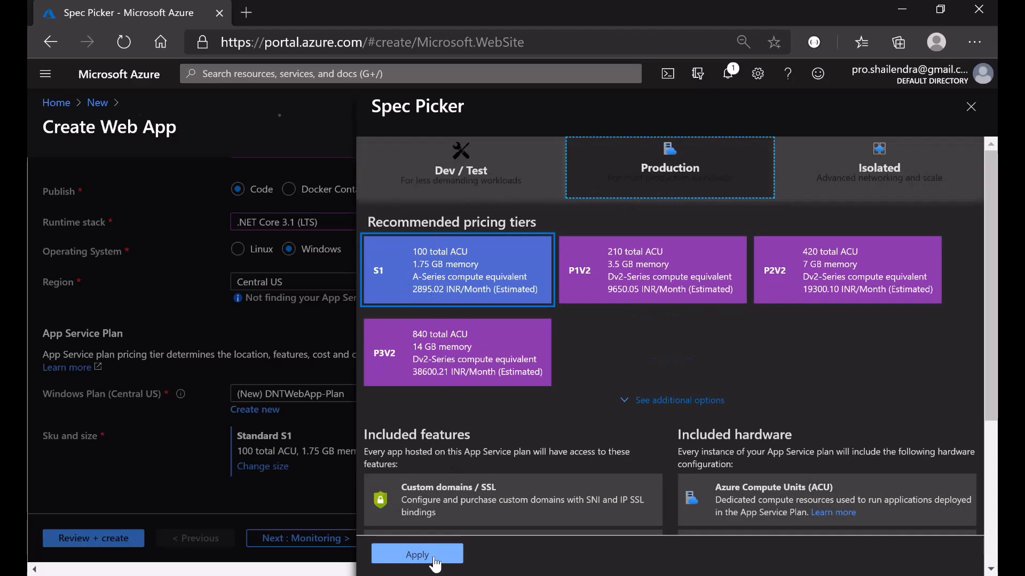
left_click(672, 400)
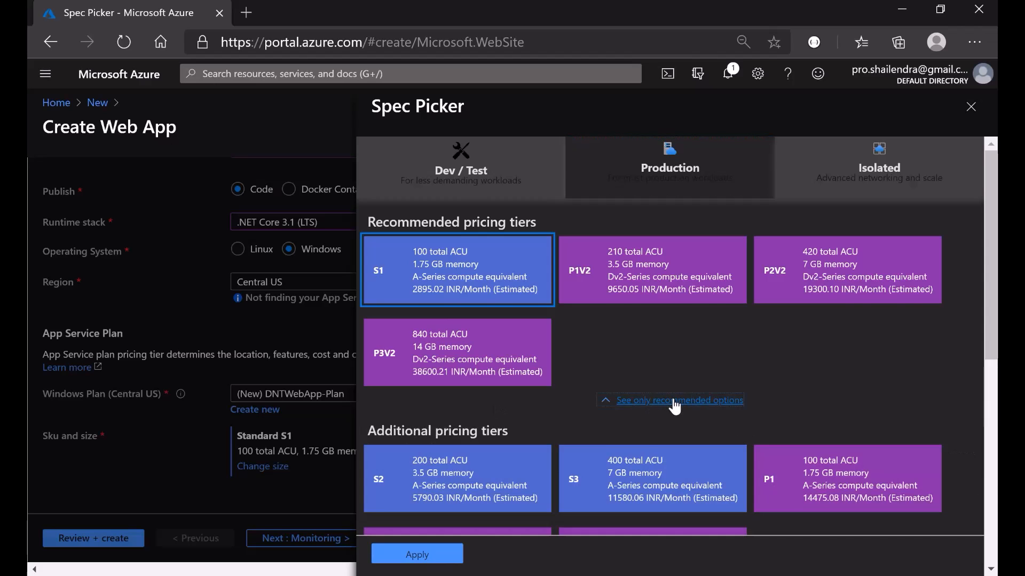
scroll(514, 407, "down", 2)
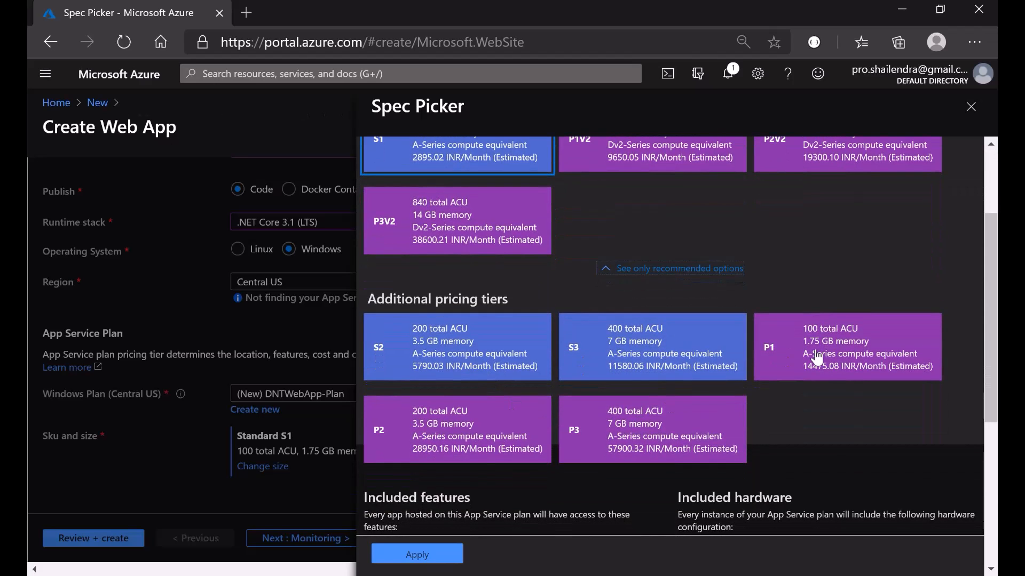
scroll(469, 473, "down", 2)
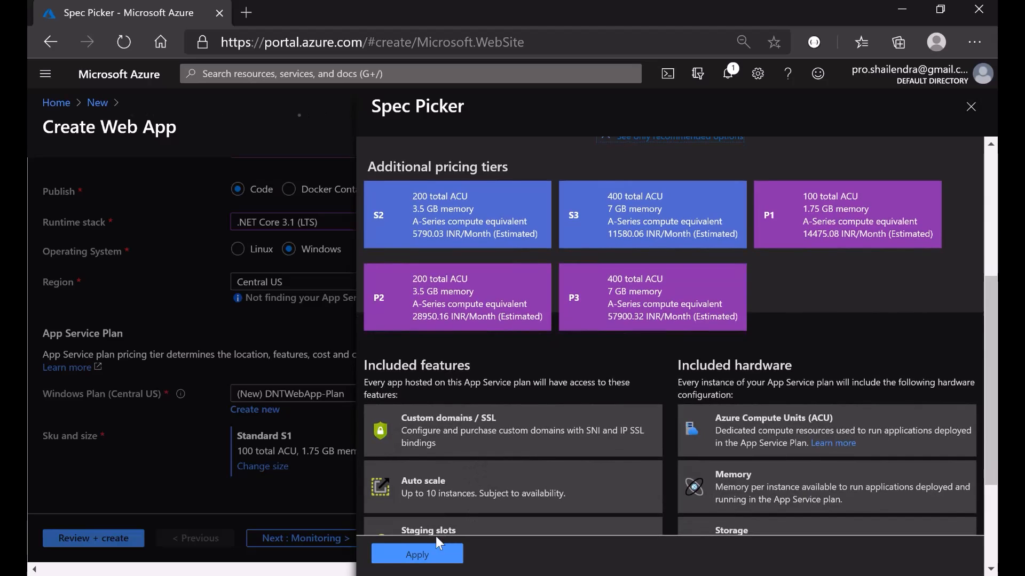
left_click(420, 556)
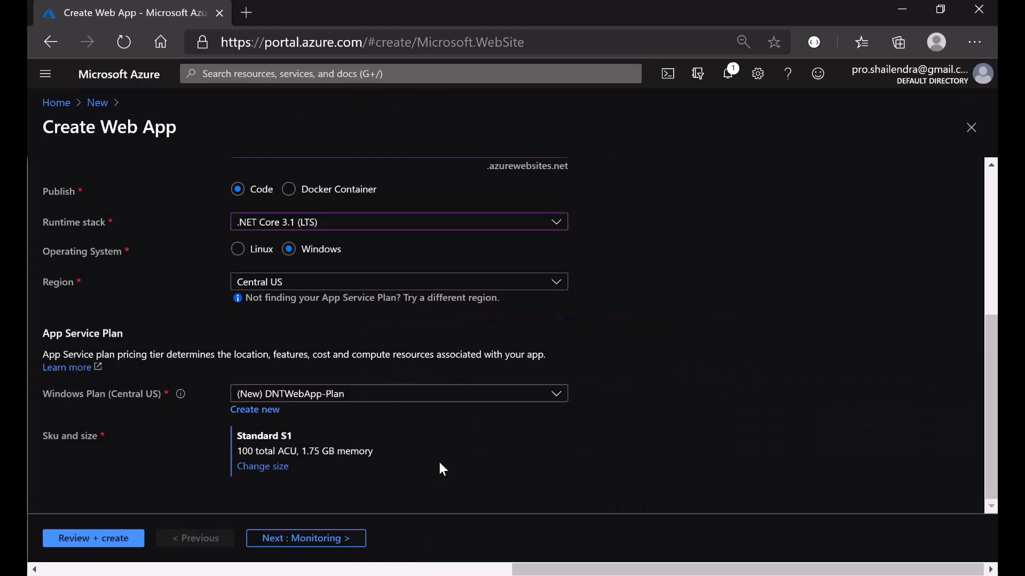
- Pass through Monitoring and Tags to Review + create, then create the dntwebappdevops web app
left_click(332, 535)
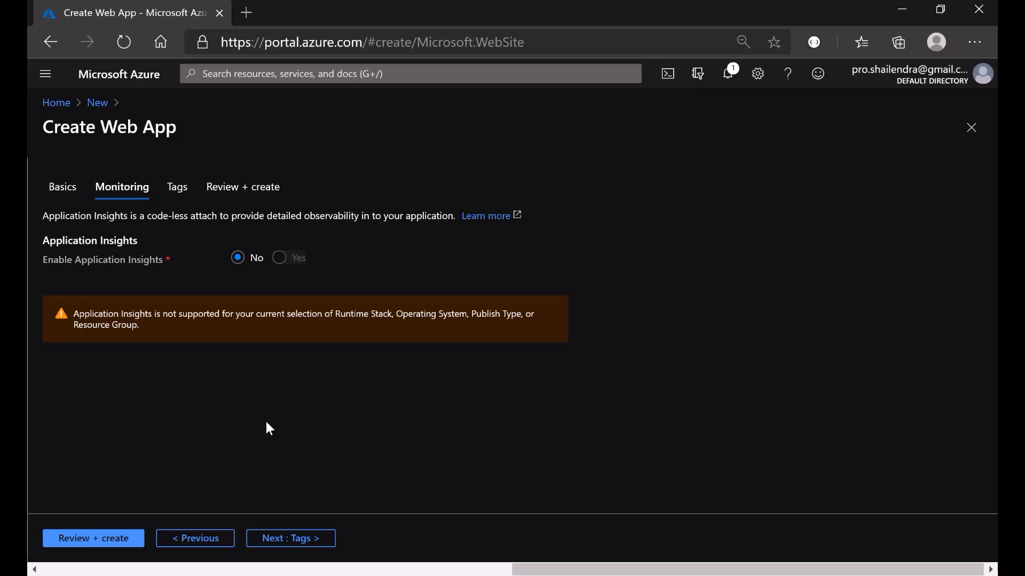
left_click(299, 539)
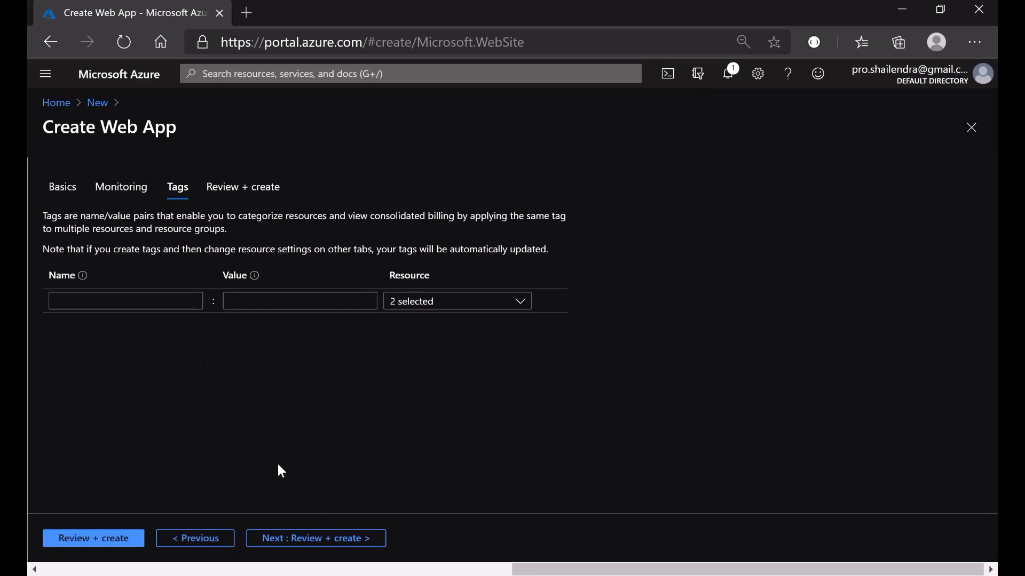
left_click(302, 540)
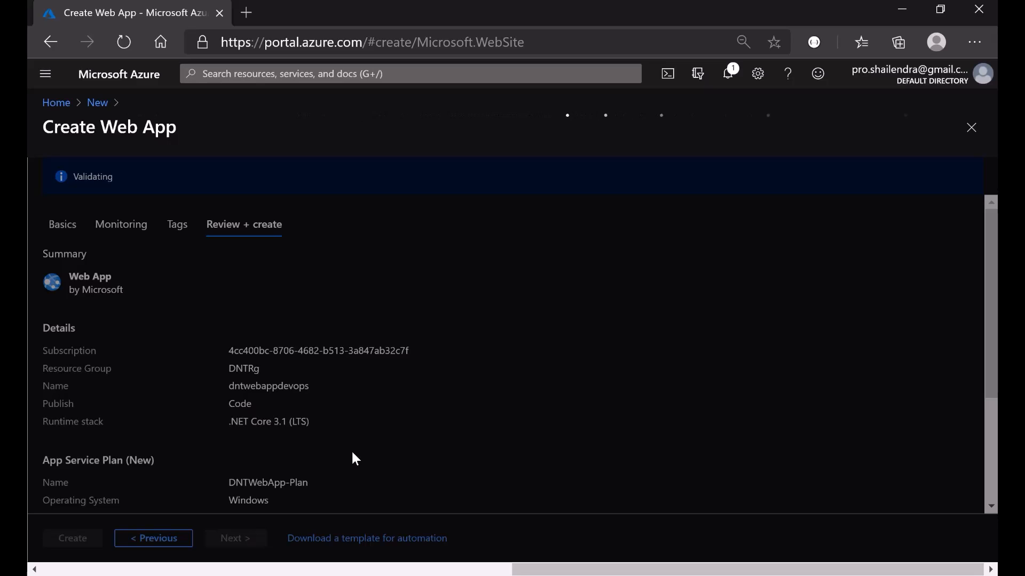
scroll(354, 458, "down", 2)
left_click(86, 540)
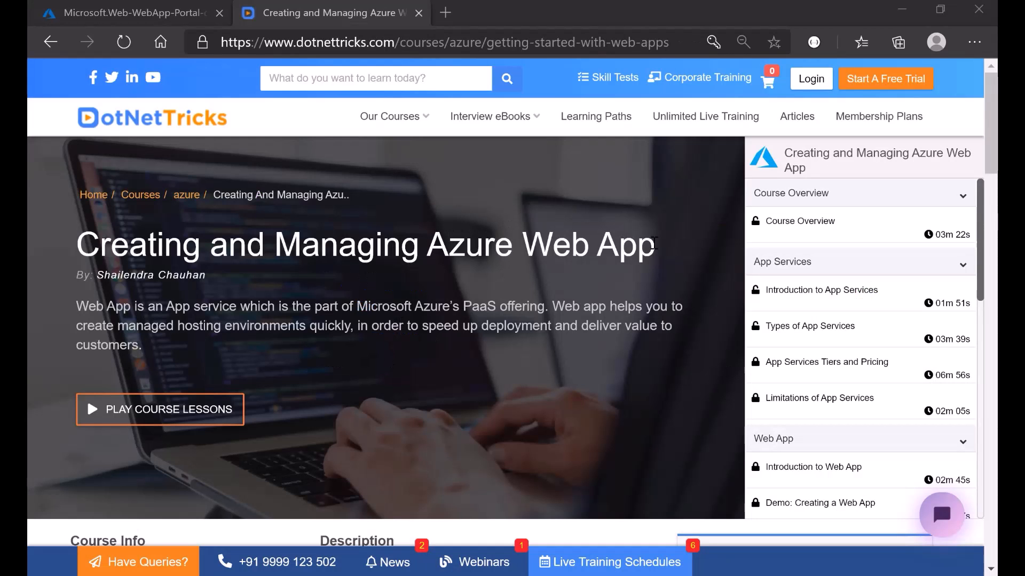
- Browse the Creating and Managing Azure Web App course lessons, then return to the portal tab
left_click_drag(76, 244, 665, 256)
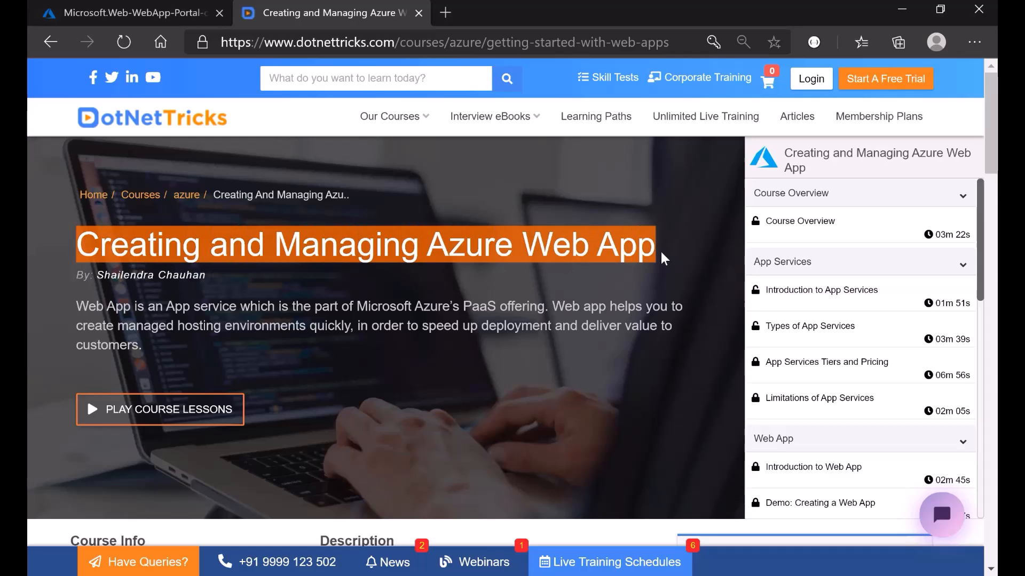
left_click(555, 345)
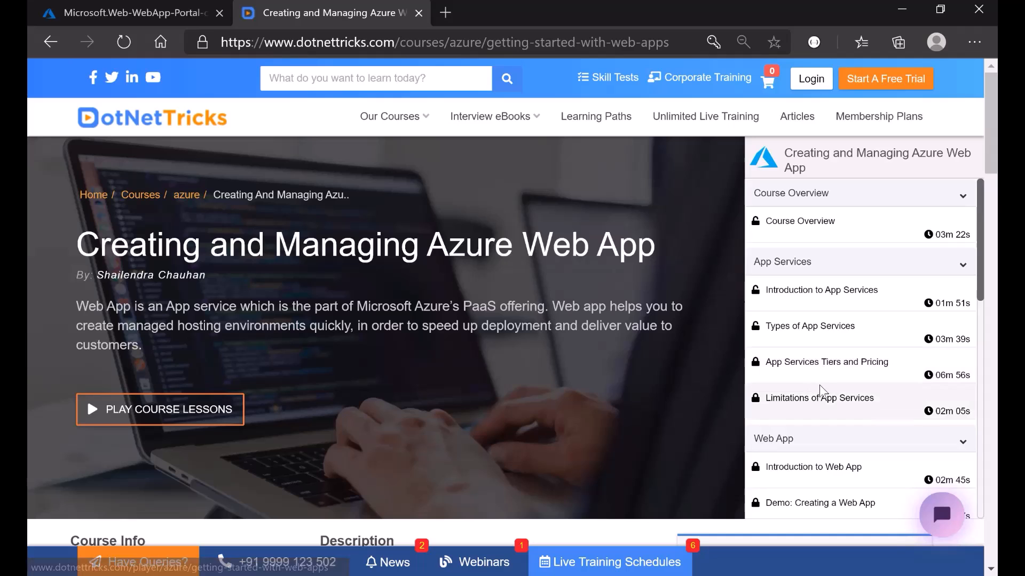
scroll(812, 384, "down", 2)
scroll(811, 393, "down", 10)
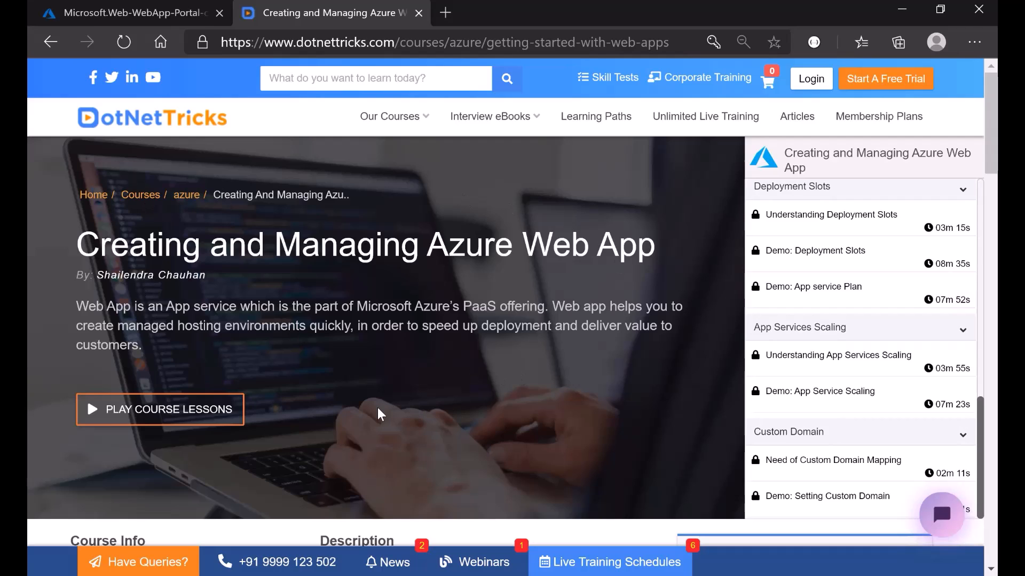
key("ctrl+Tab")
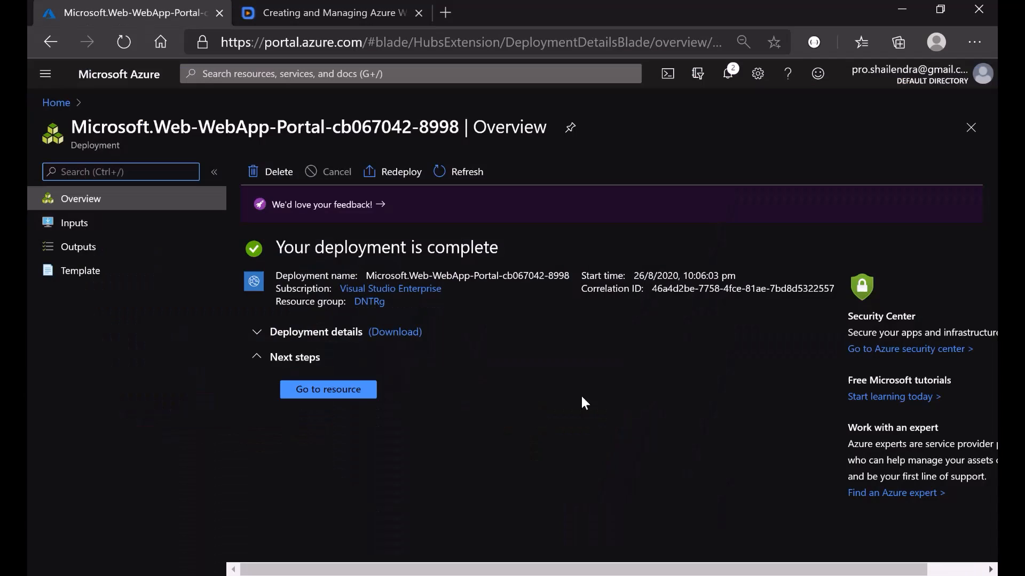
- Open dntwebappdevops and its live site, then return to the portal and open a new tab
left_click(328, 392)
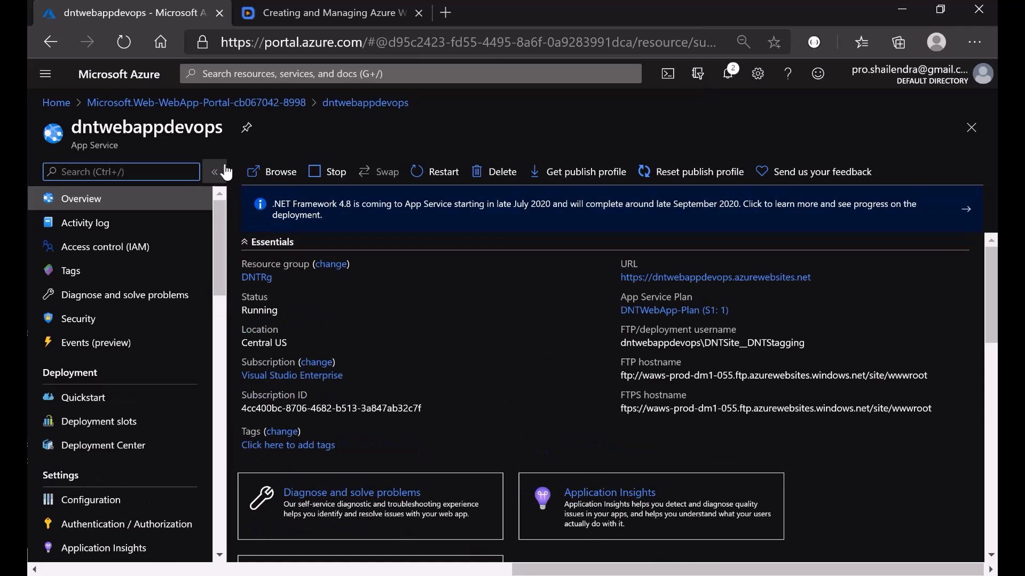
left_click(261, 173)
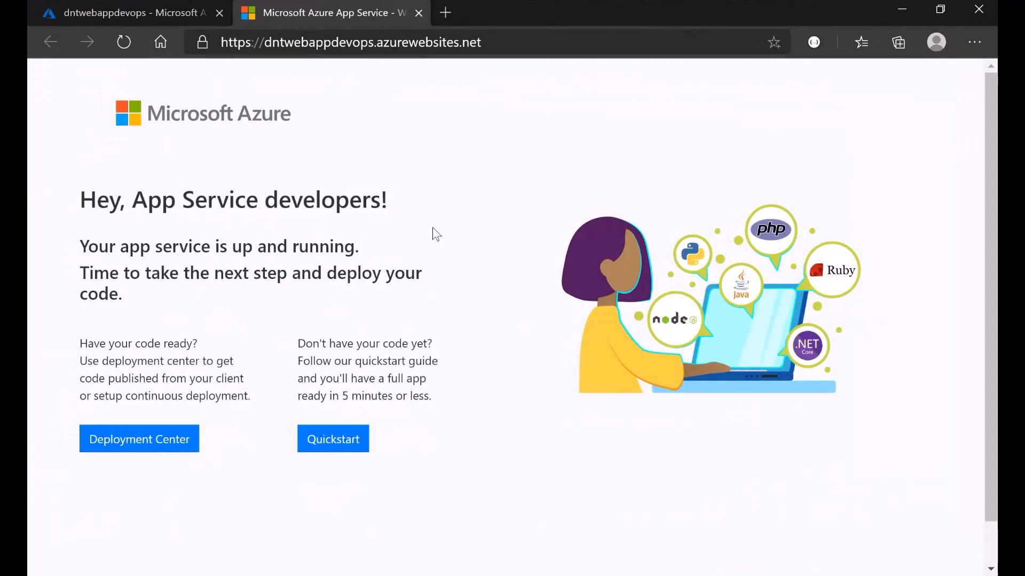
left_click(107, 7)
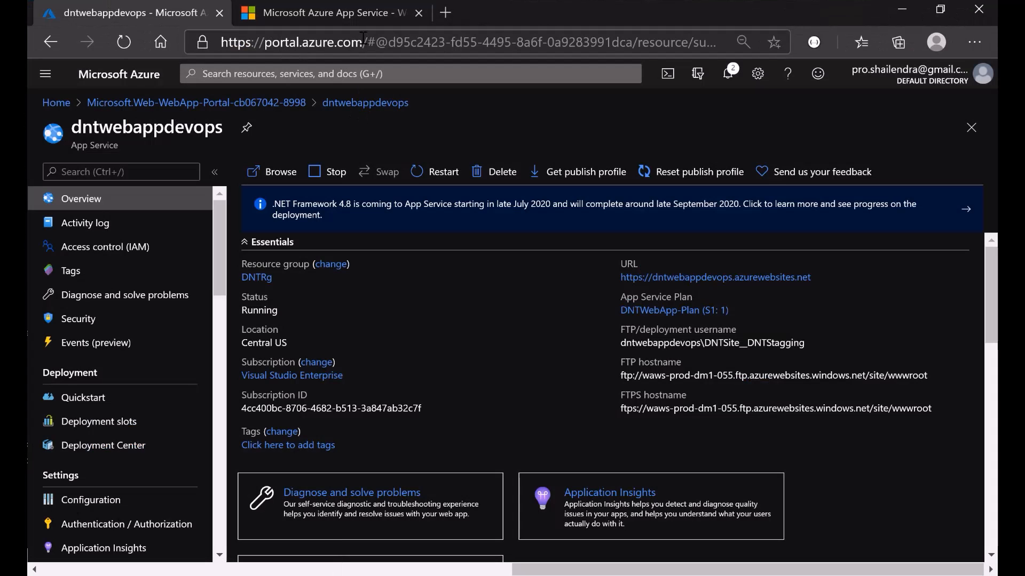
left_click_drag(363, 39, 221, 42)
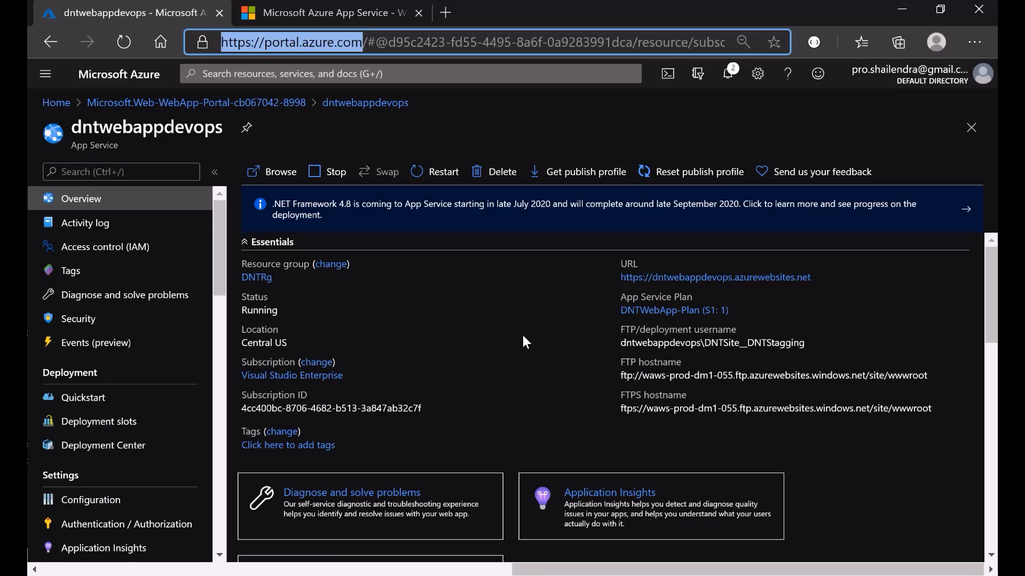
left_click(445, 13)
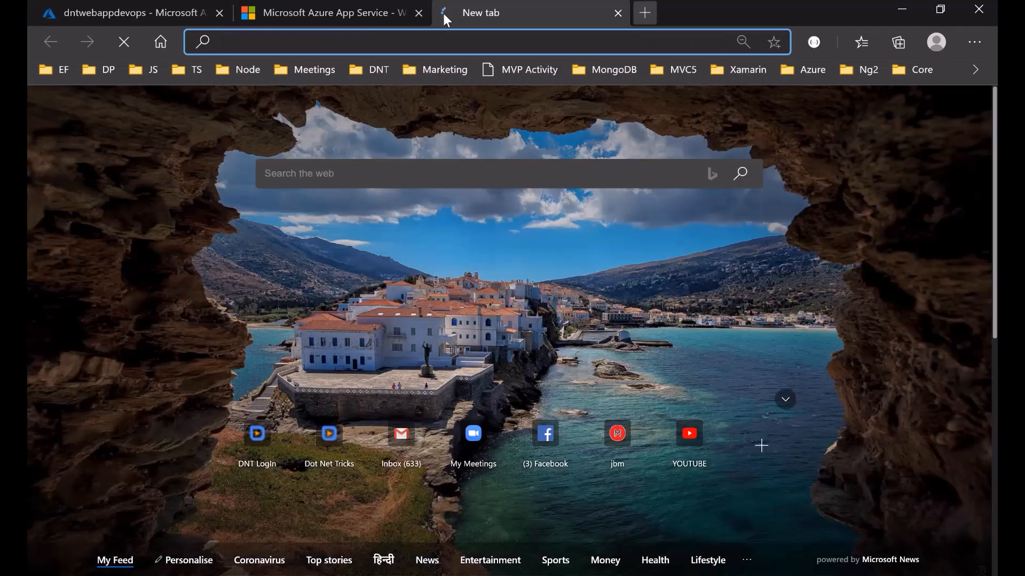
- Go to dev.azure.com and reach the mydntdevops organization's Azure DevOps home page
type("dev")
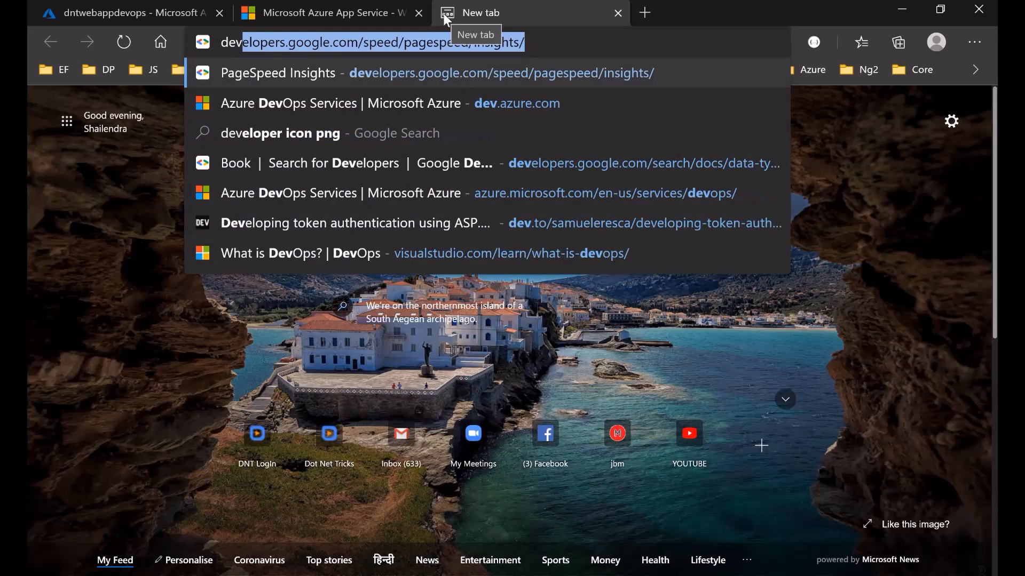
type(".azure")
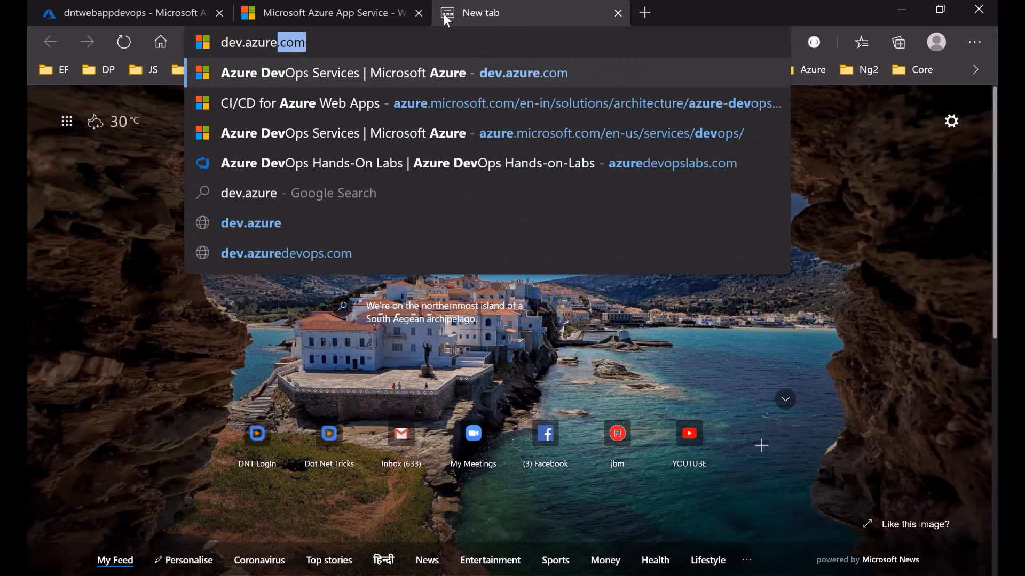
type(".com")
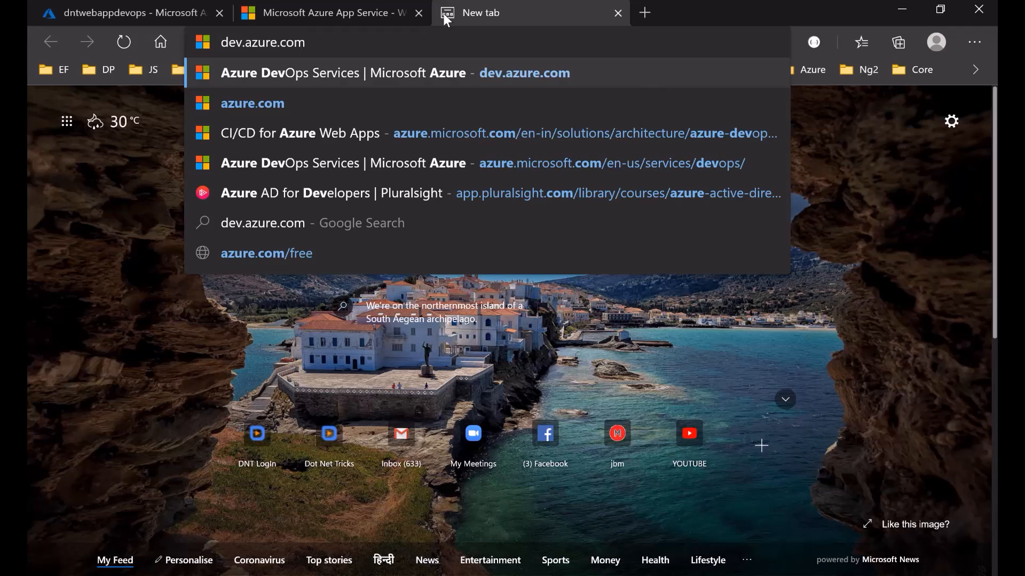
key("Return")
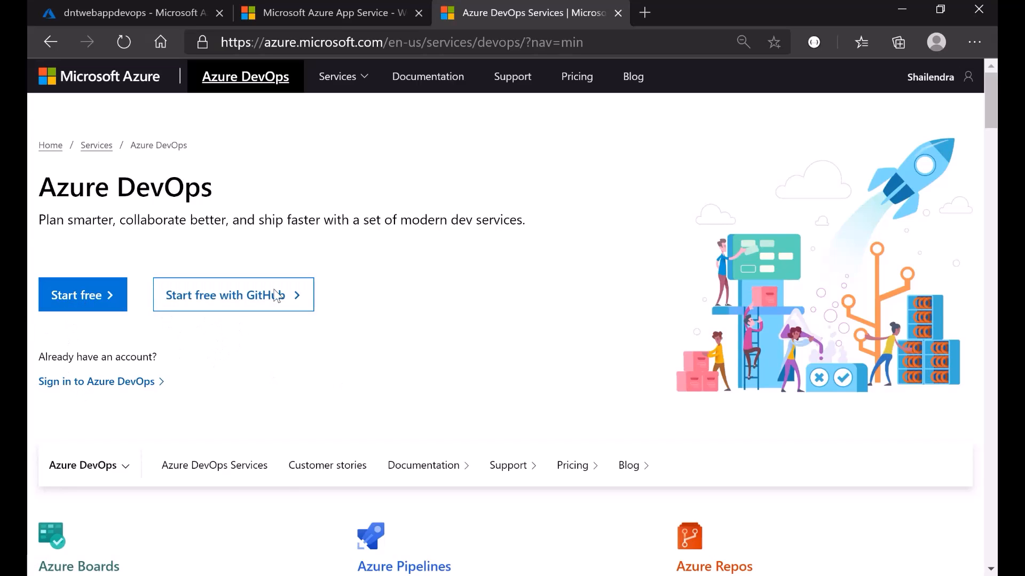
left_click(279, 13)
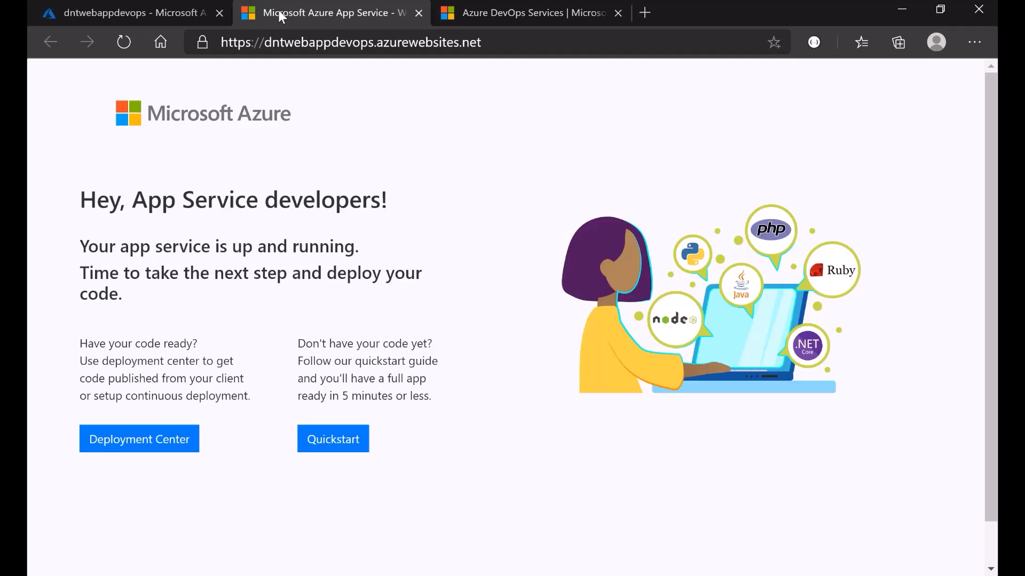
left_click(139, 16)
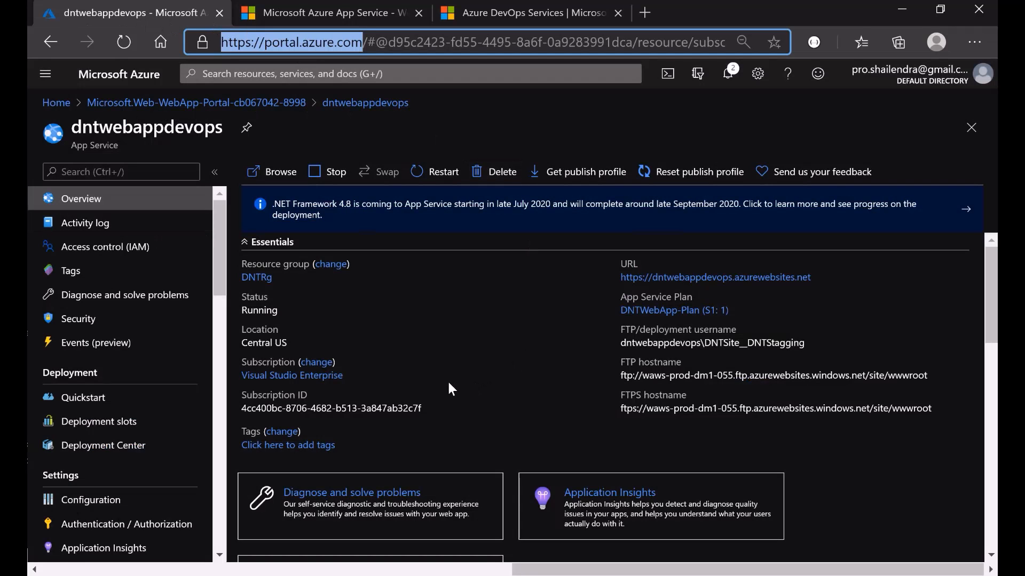
left_click(508, 9)
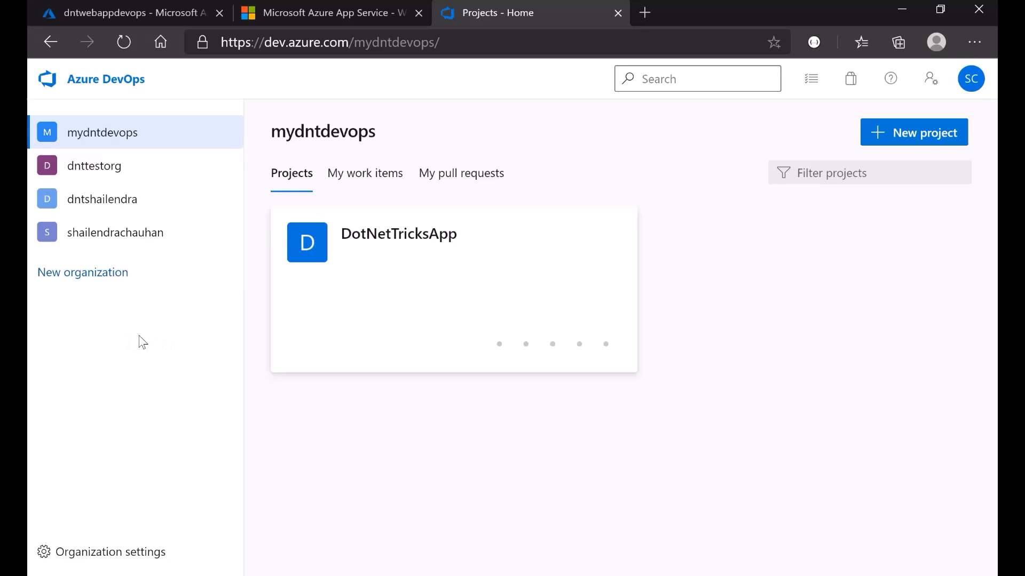
- Start a new Azure DevOps organization and accept the sign-up terms
left_click(83, 276)
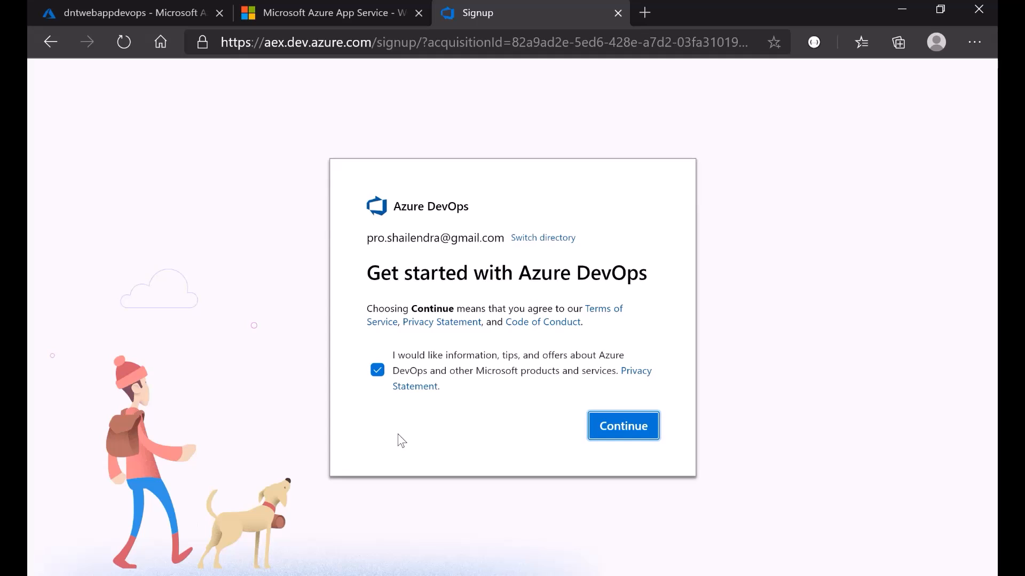
left_click(628, 437)
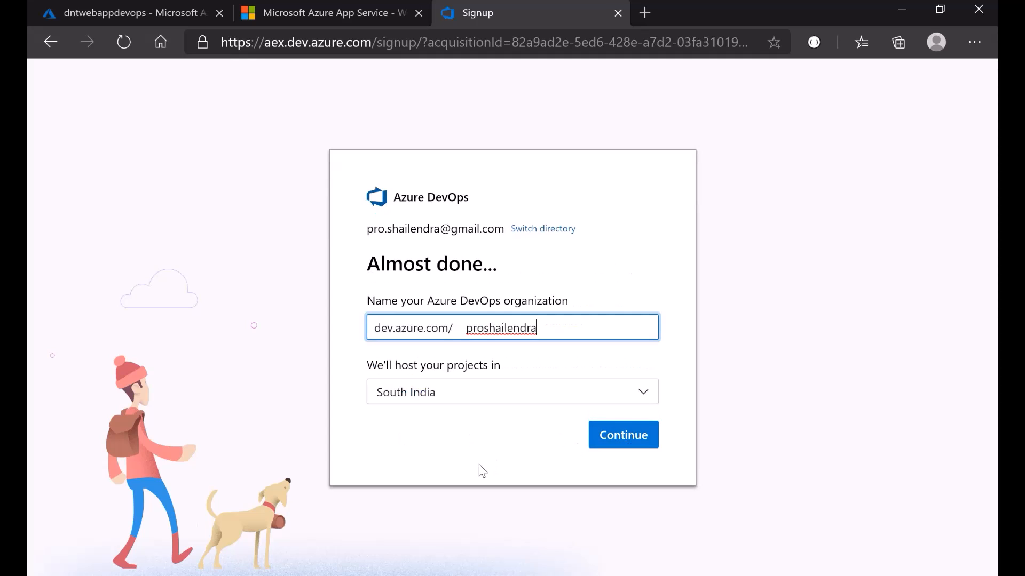
left_click_drag(467, 328, 549, 328)
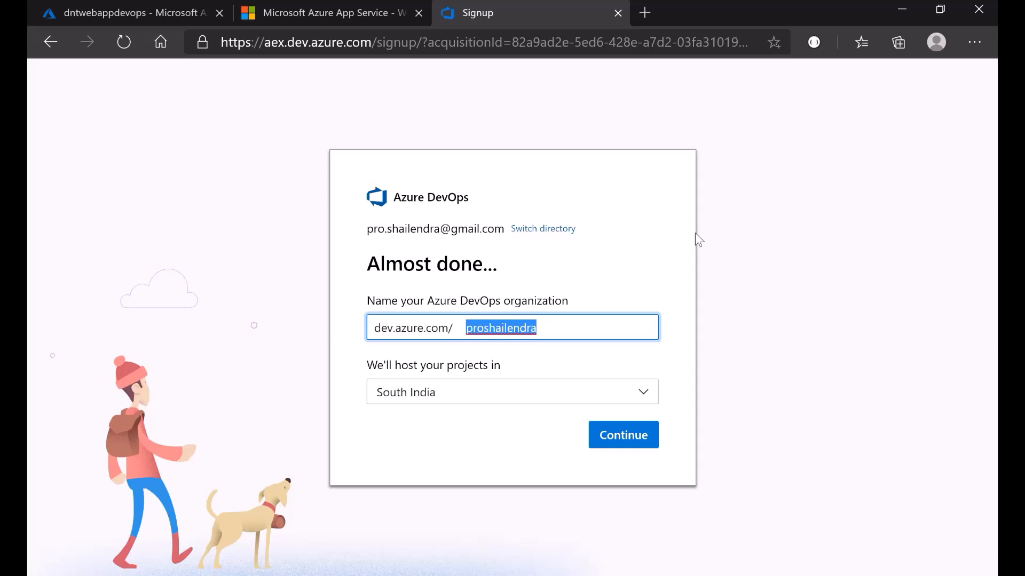
left_click(133, 11)
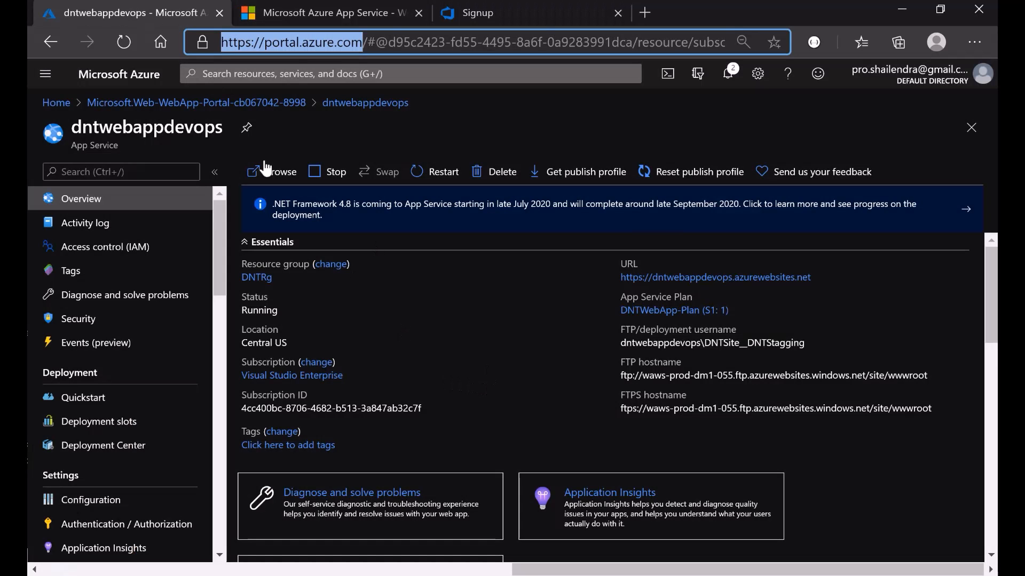
left_click_drag(72, 127, 193, 128)
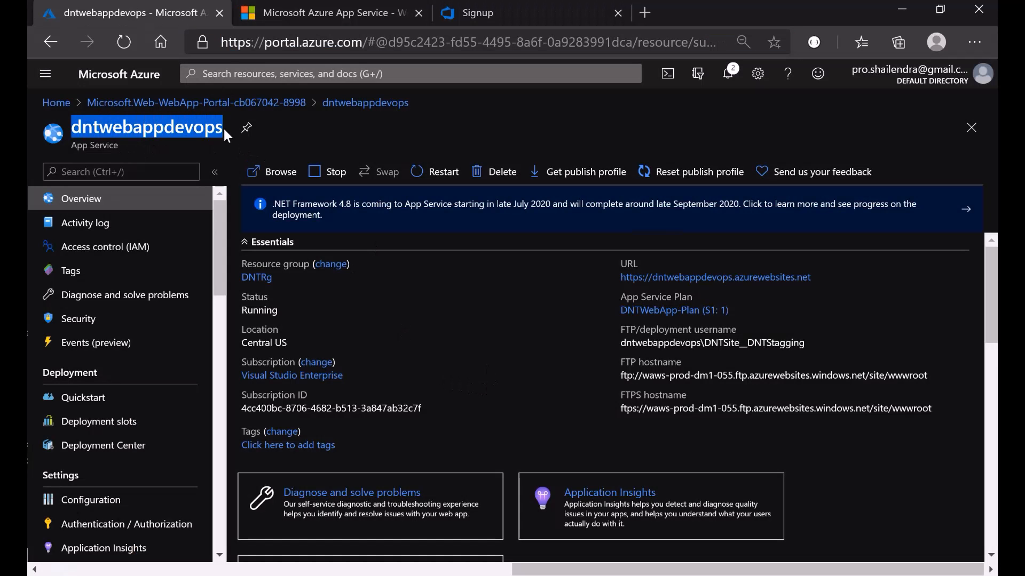
left_click(476, 14)
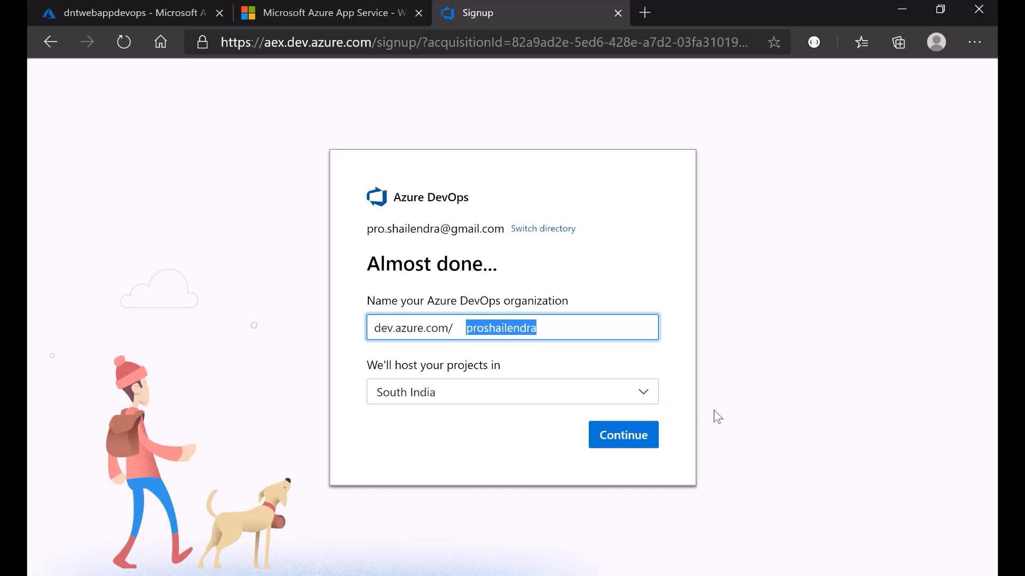
- Name the organization dntorgapps, keep South India as the region, and continue
type("dnt")
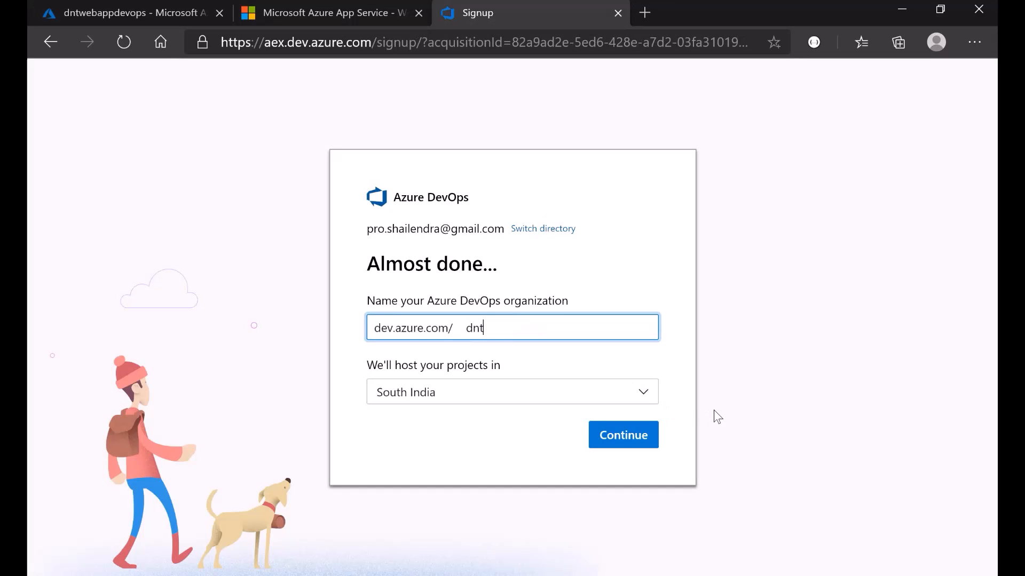
type("apporg")
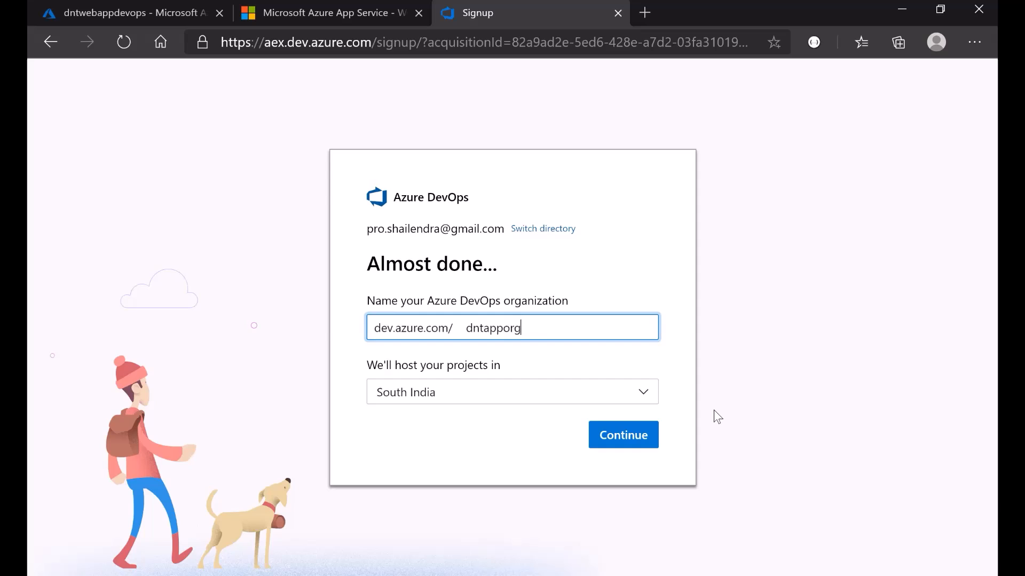
key("BackSpace")
key("BackSpace")
key("BackSpace")
key("BackSpace")
key("BackSpace")
key("BackSpace")
type("orgapps")
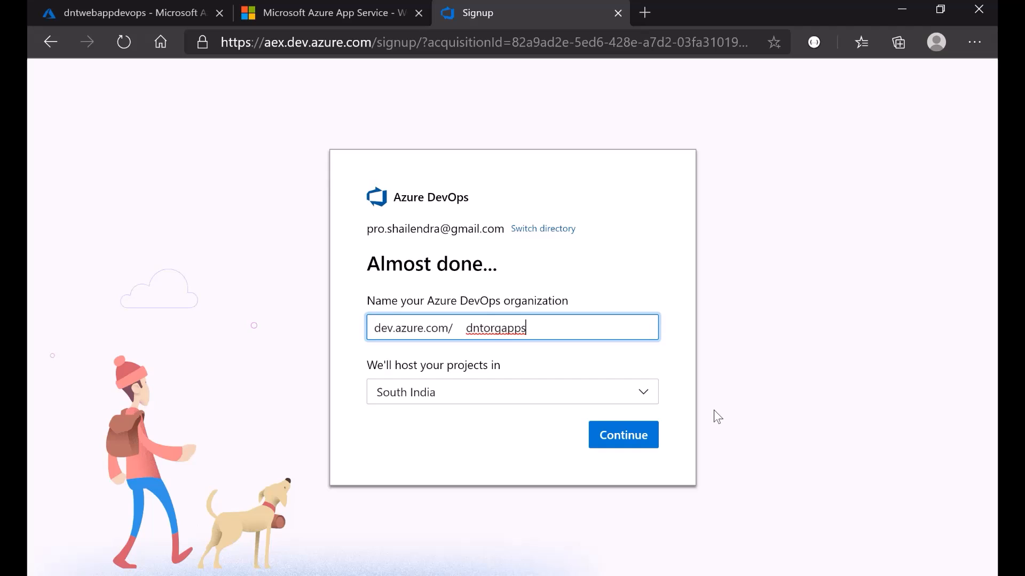
left_click(469, 396)
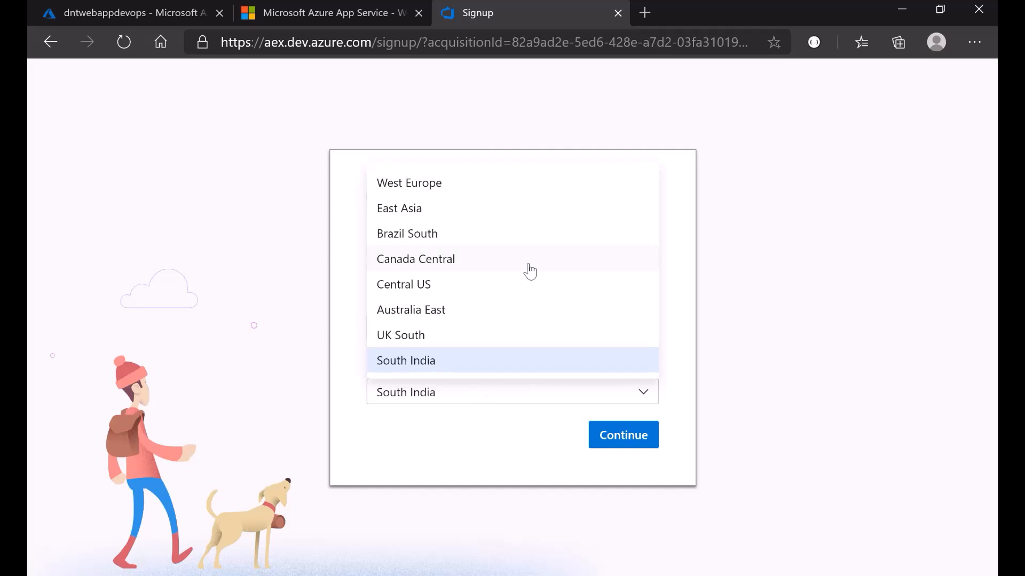
left_click(450, 369)
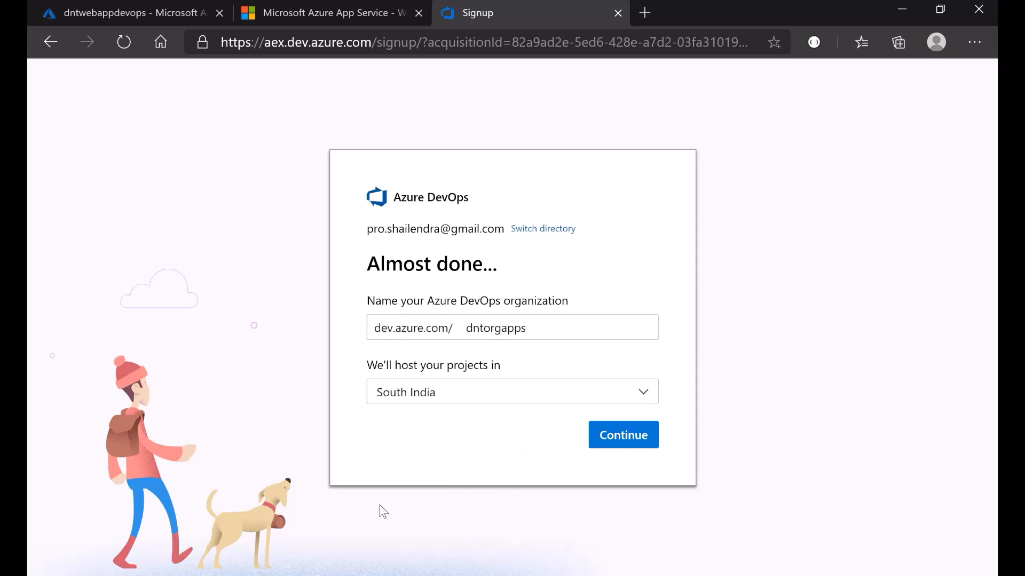
left_click(624, 447)
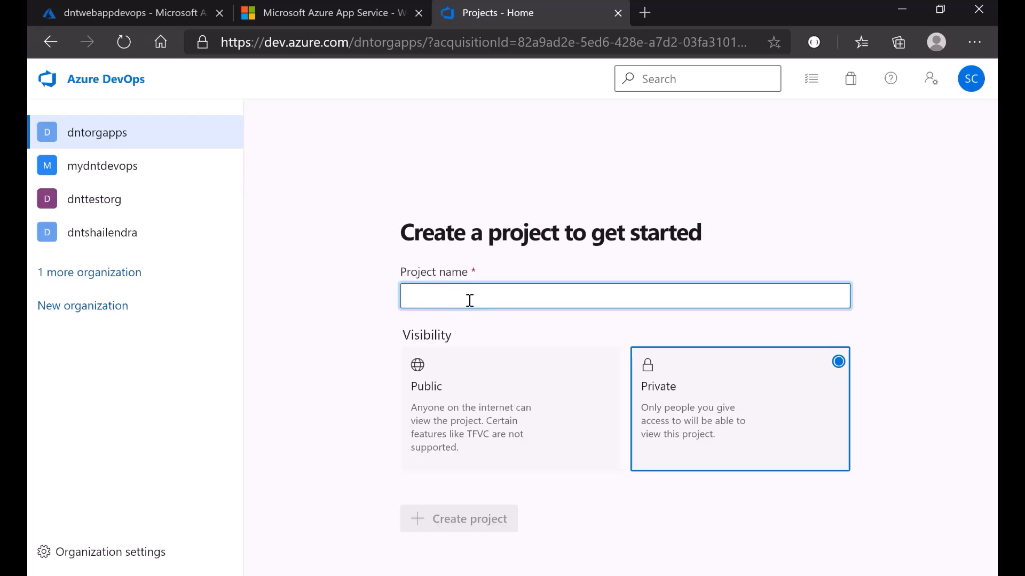
- Close the App Service welcome tab and return to the create-project form
left_click(297, 15)
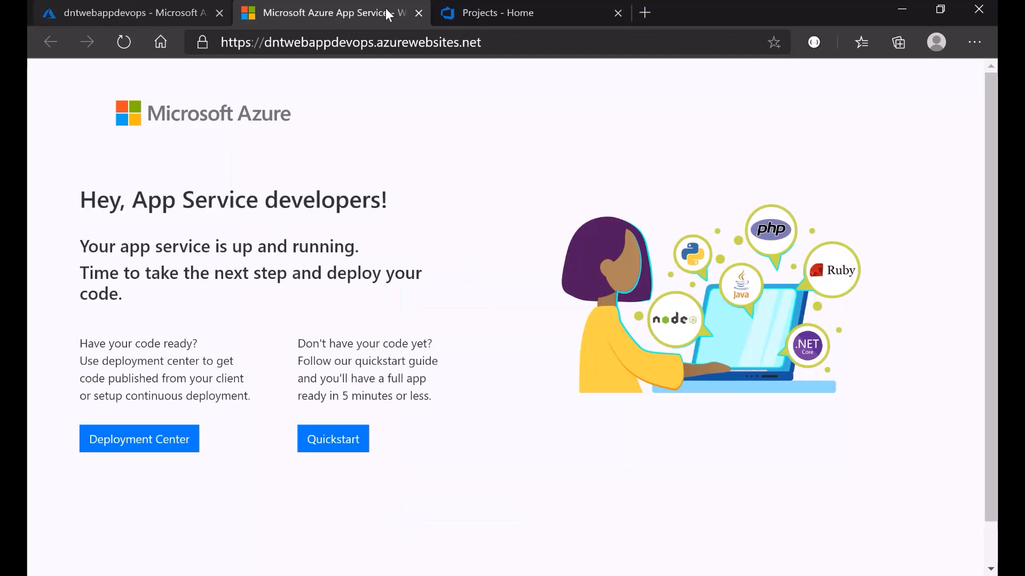
left_click(419, 13)
left_click(133, 12)
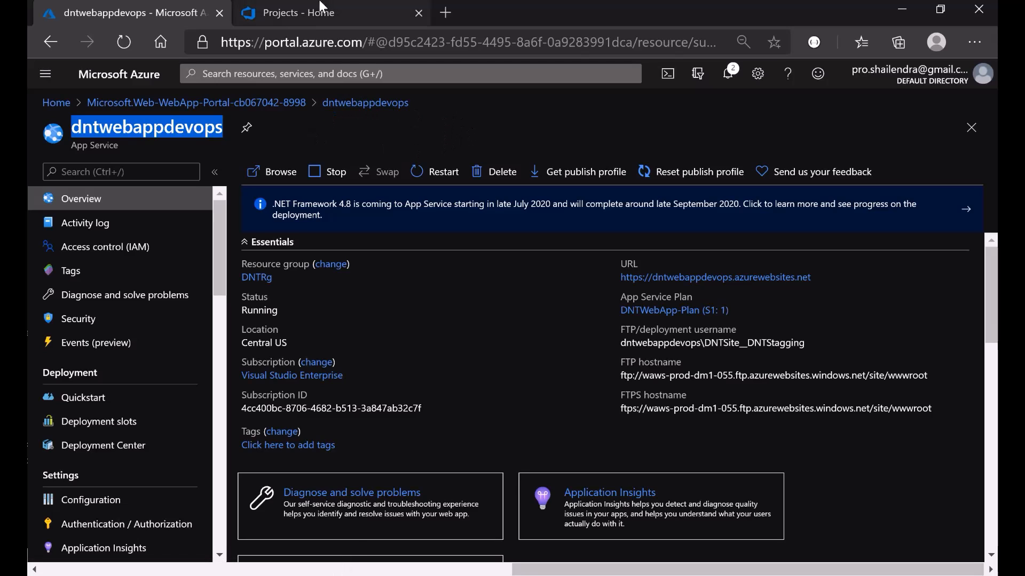
left_click(299, 13)
- Create the project dntwebapp with Private visibility
type("dn")
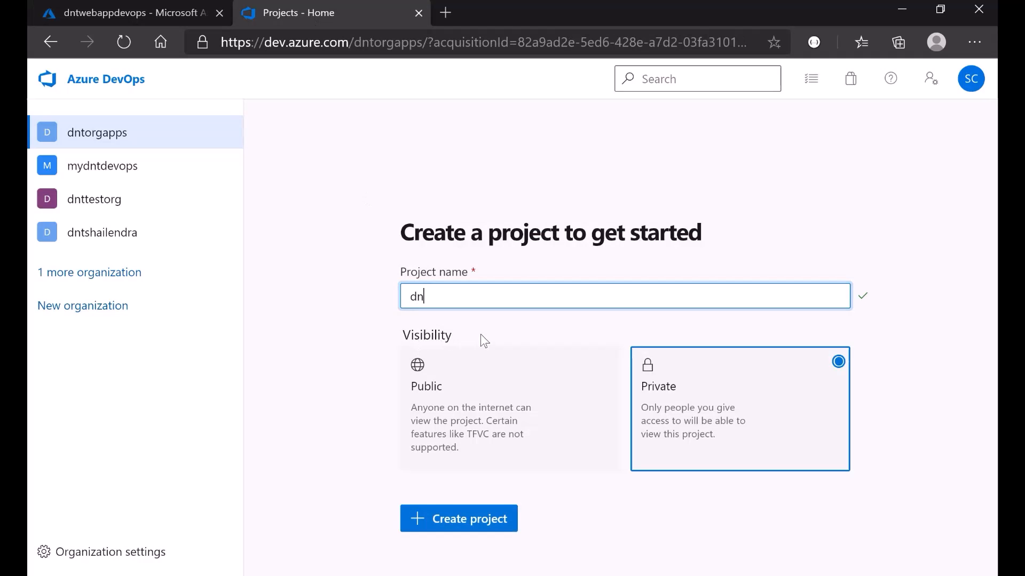
type("twebapp")
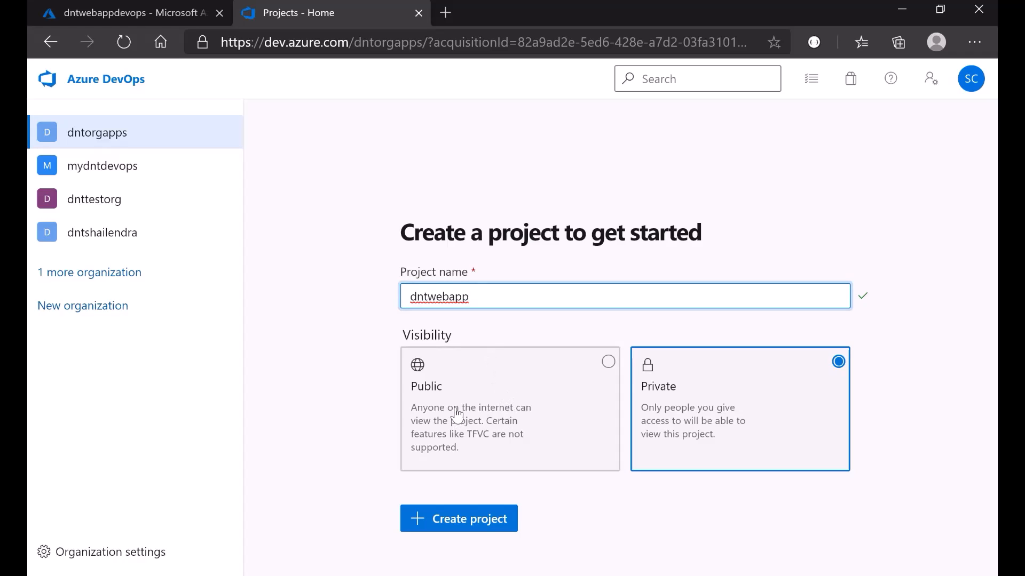
left_click(488, 403)
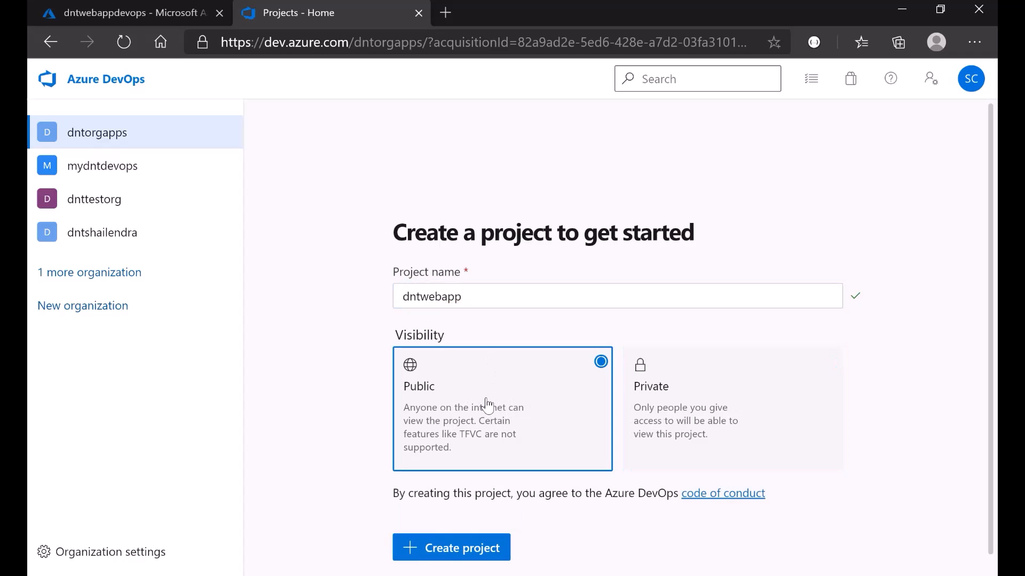
left_click(721, 407)
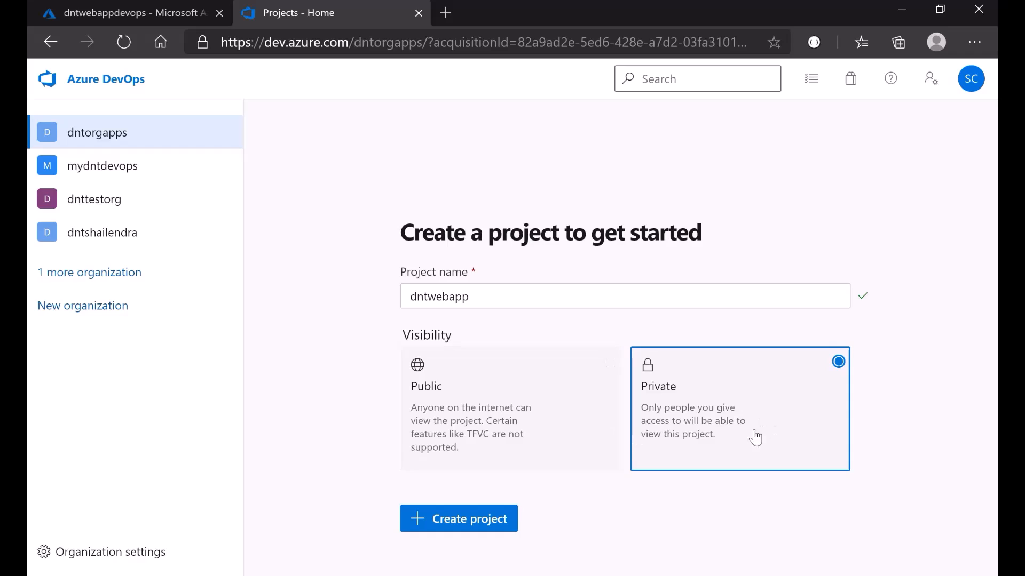
left_click(465, 528)
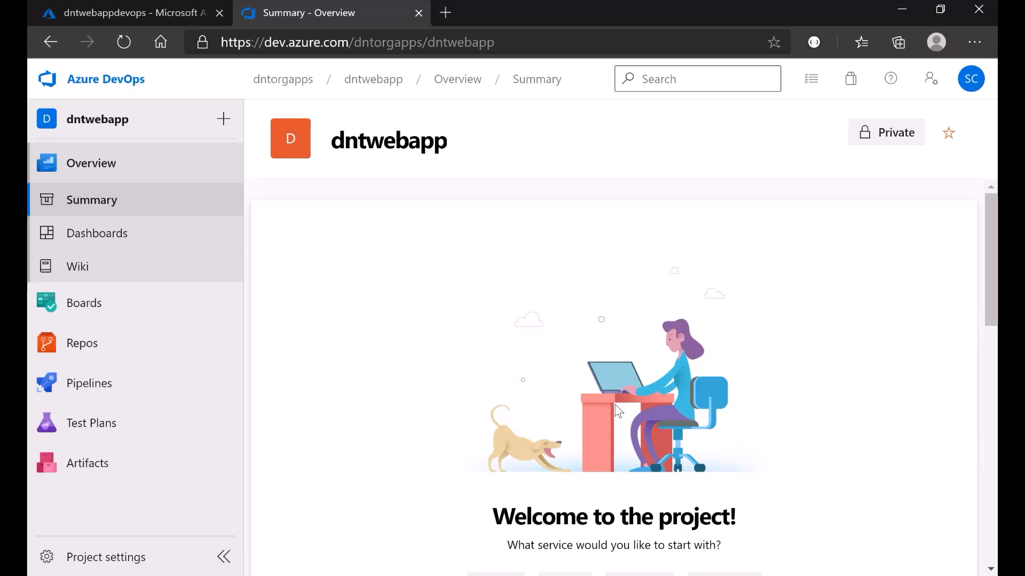
- Scroll the dntwebapp Summary page to the Boards, Repos, Pipelines, Test Plans and Artifacts services
scroll(572, 380, "down", 3)
scroll(572, 405, "down", 3)
scroll(572, 403, "up", 4)
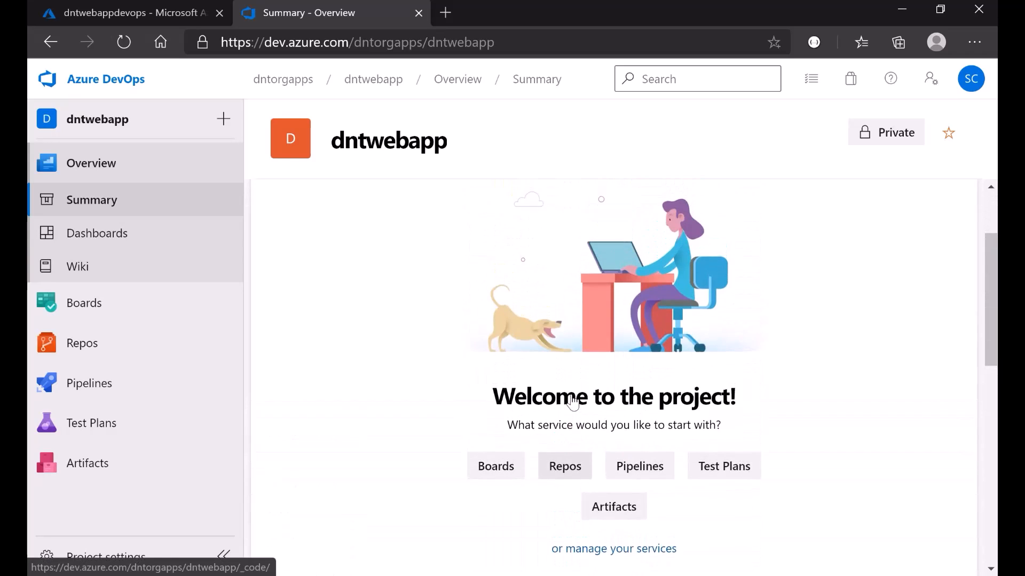
scroll(572, 403, "down", 3)
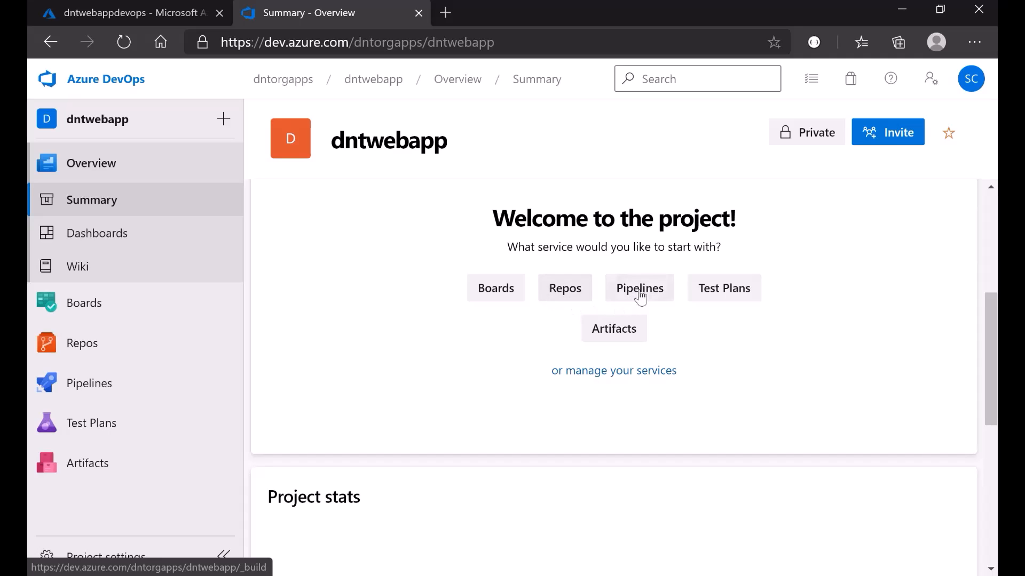
- Open the empty dntwebapp repository's Files page and copy its HTTPS clone URL
left_click(68, 355)
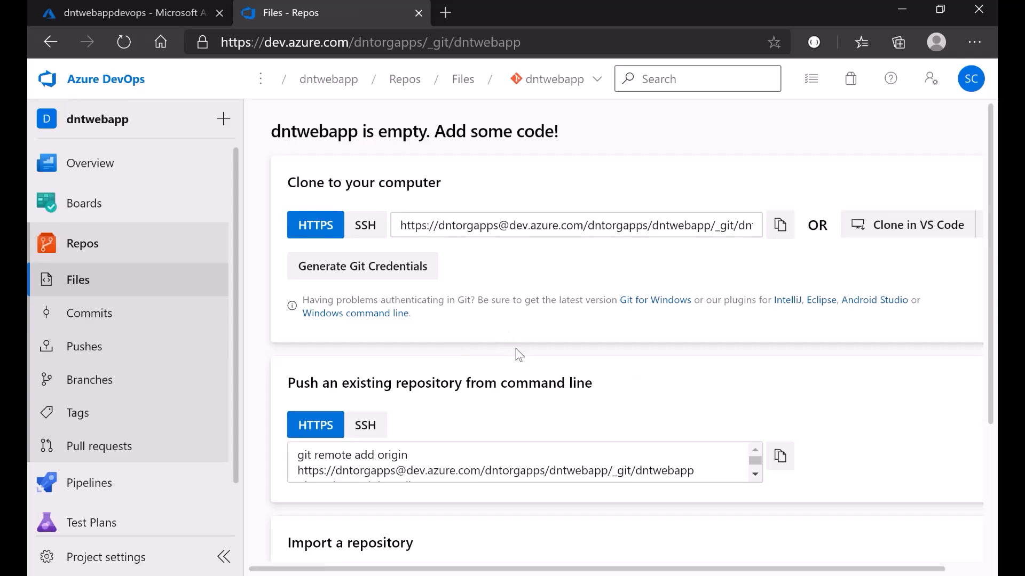
scroll(492, 389, "down", 5)
scroll(492, 389, "up", 5)
scroll(494, 393, "down", 2)
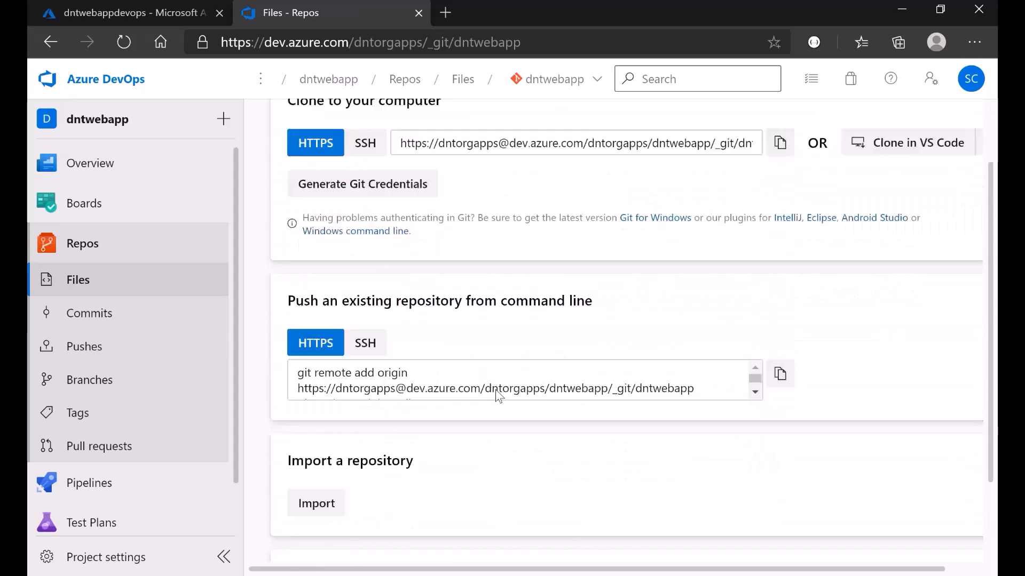
scroll(499, 397, "down", 2)
scroll(499, 396, "up", 4)
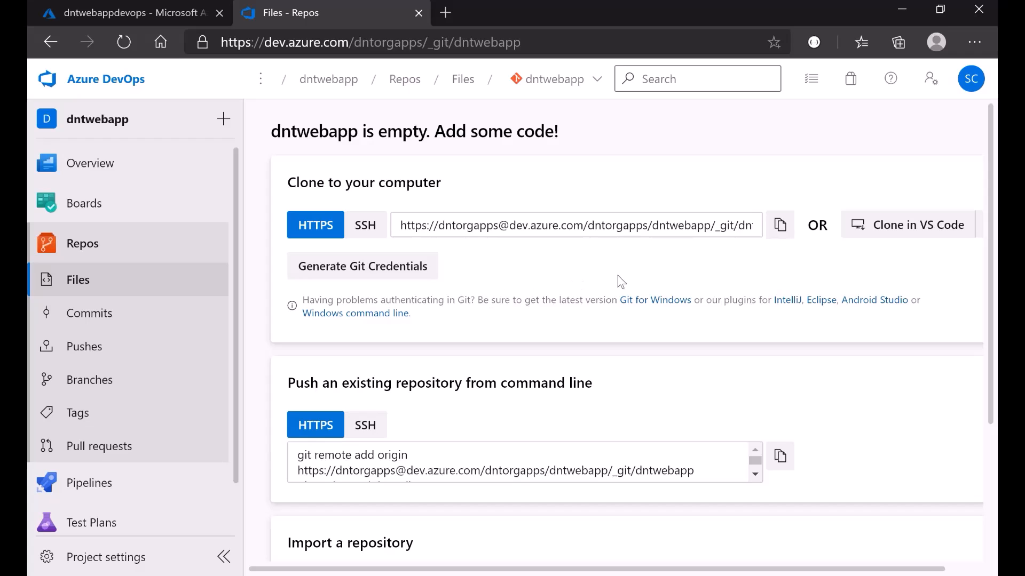
left_click(783, 232)
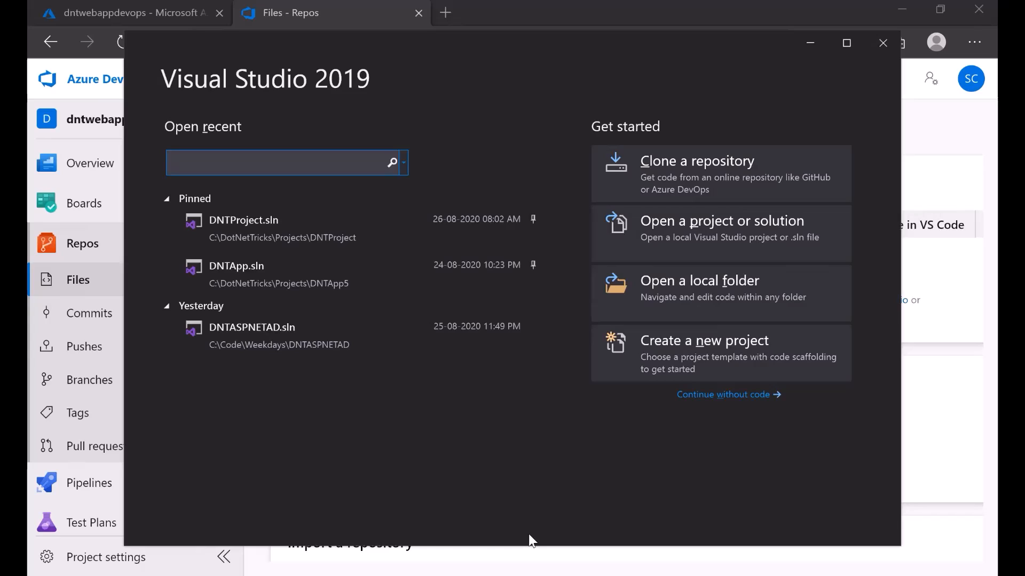
- Start cloning a repository and paste the dntwebapp Git URL as its location
left_click(165, 307)
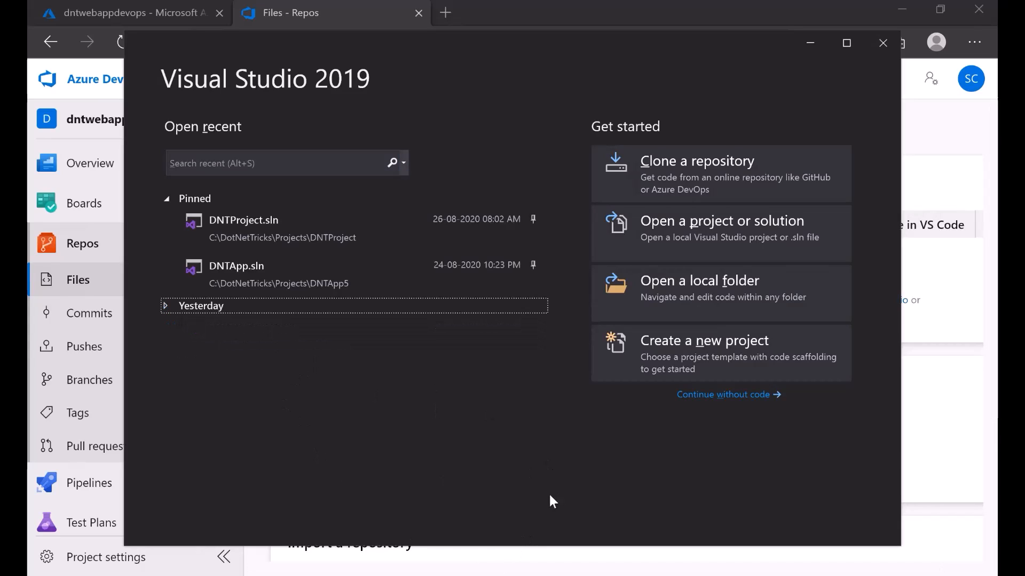
left_click(697, 190)
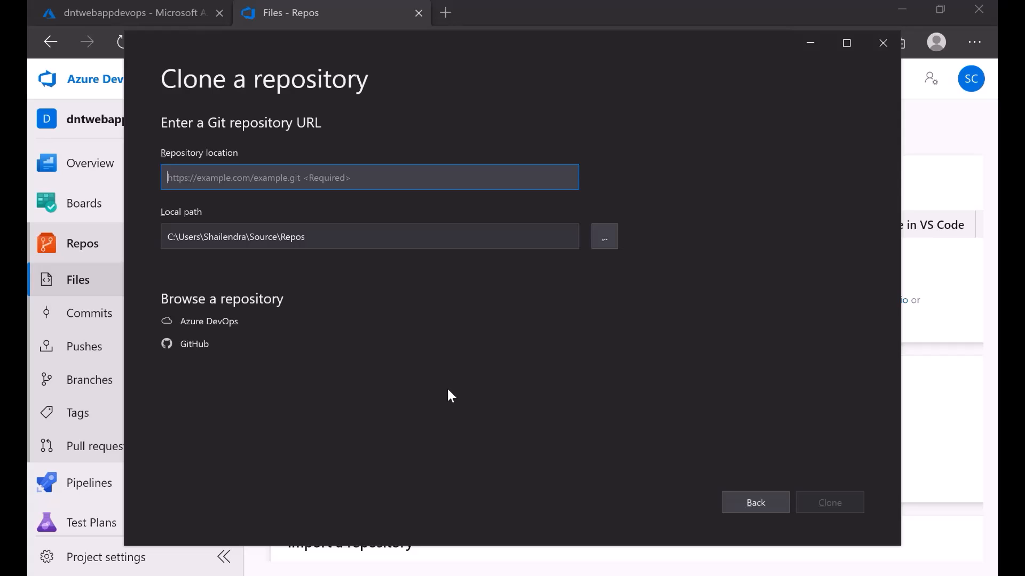
key("ctrl+v")
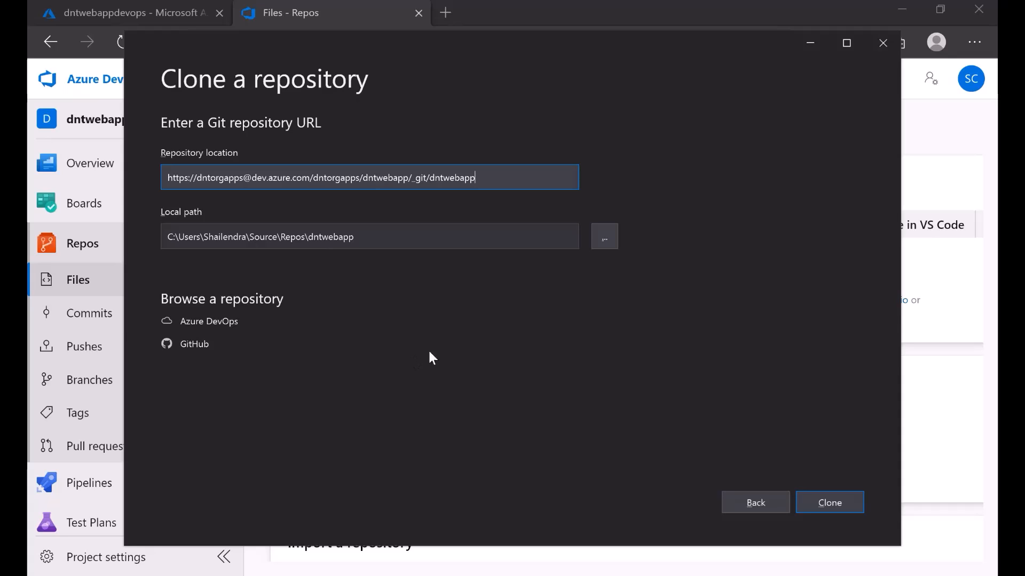
- Create a new DevOps folder under C:\Code and set it as the local clone path
left_click(607, 239)
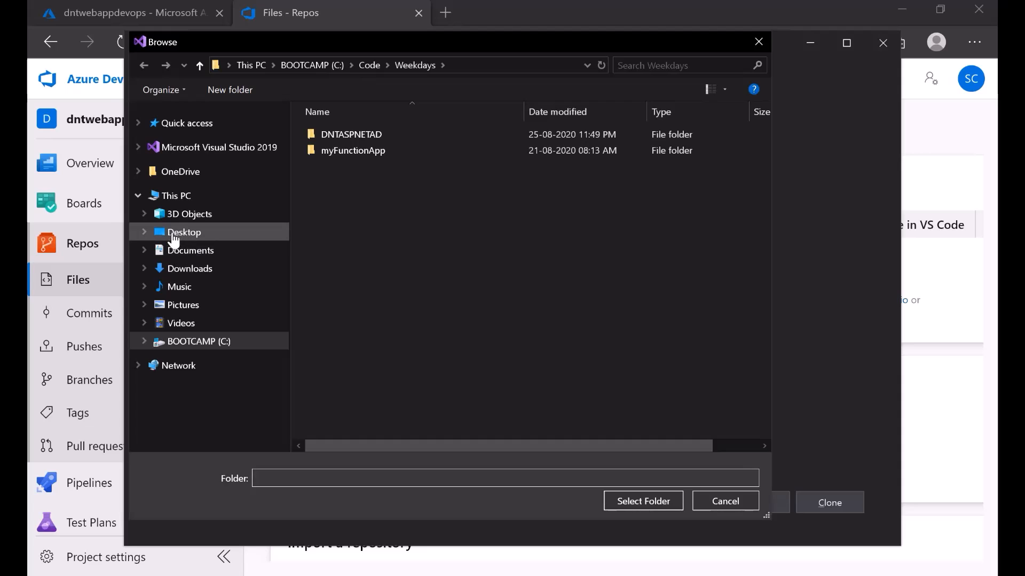
left_click(171, 238)
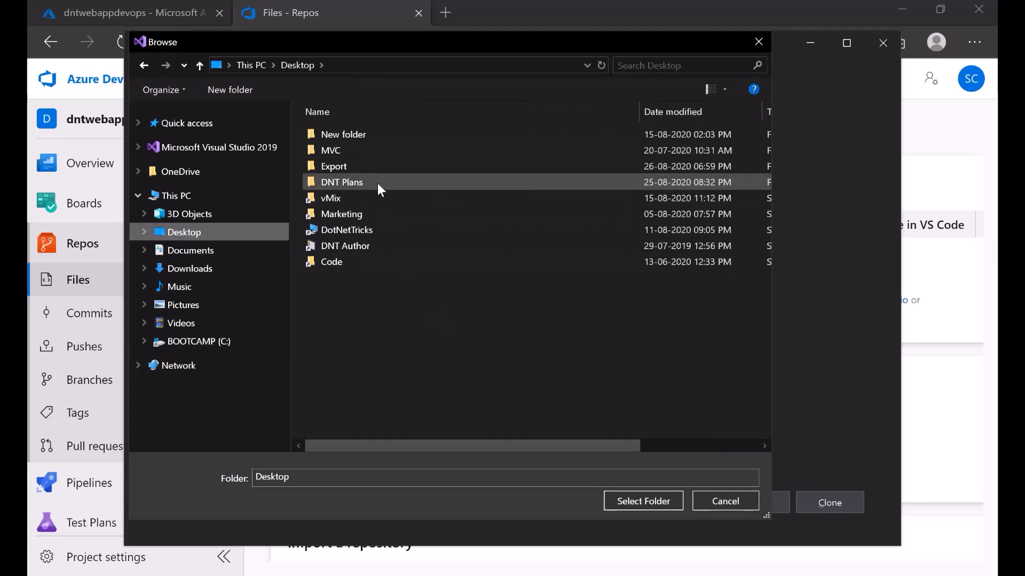
double_click(365, 261)
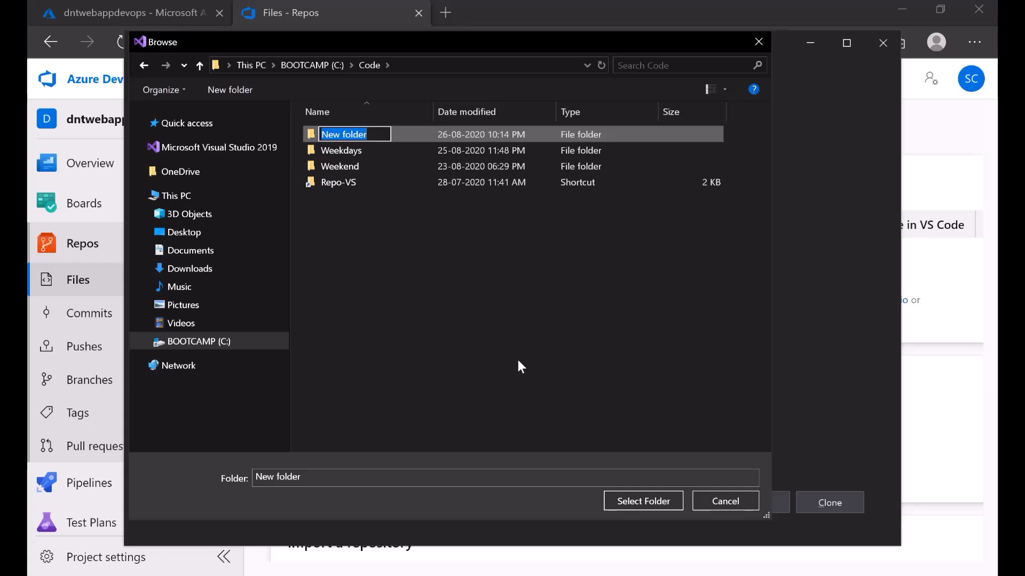
type("DevOps")
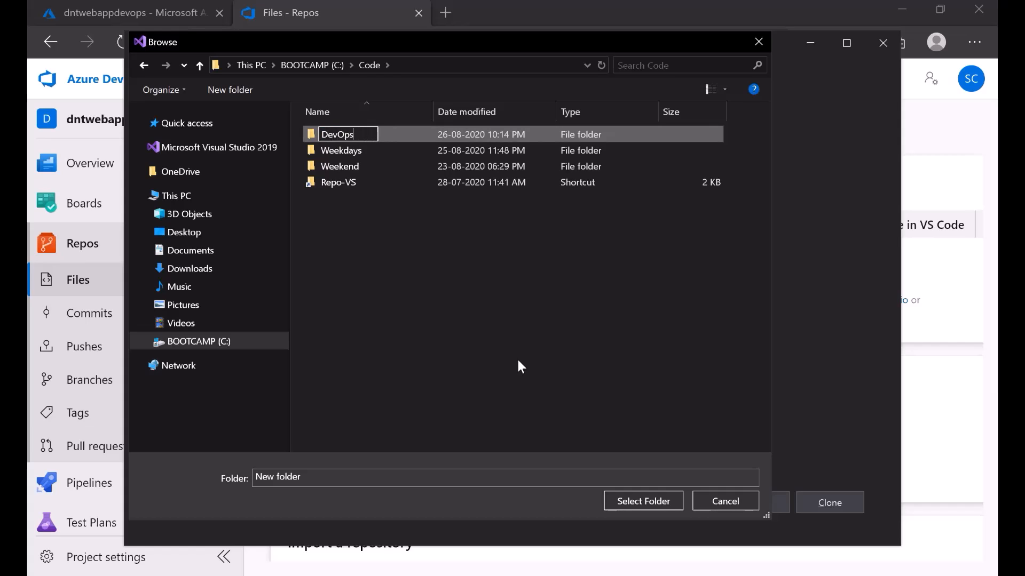
key("Return")
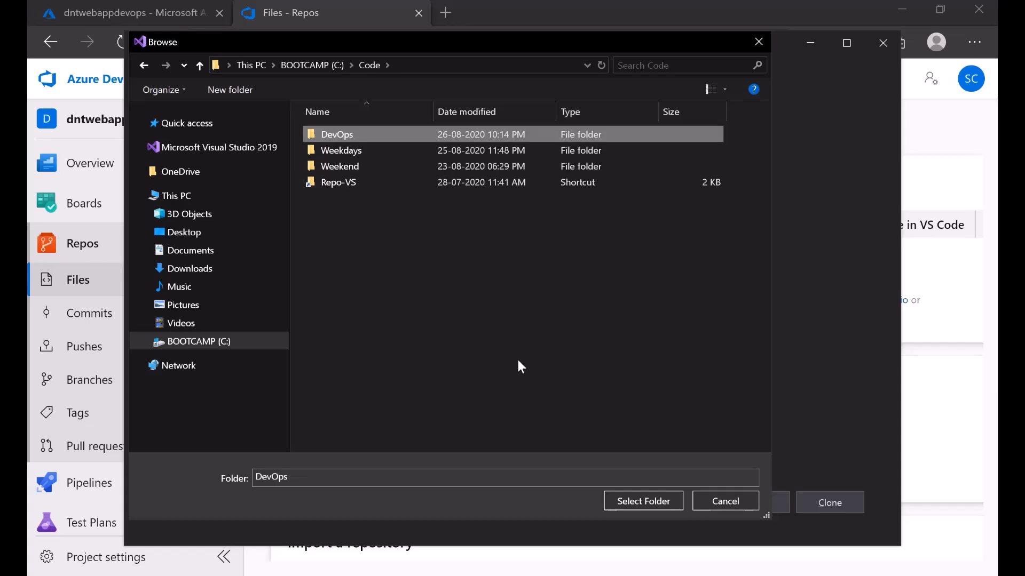
key("Return")
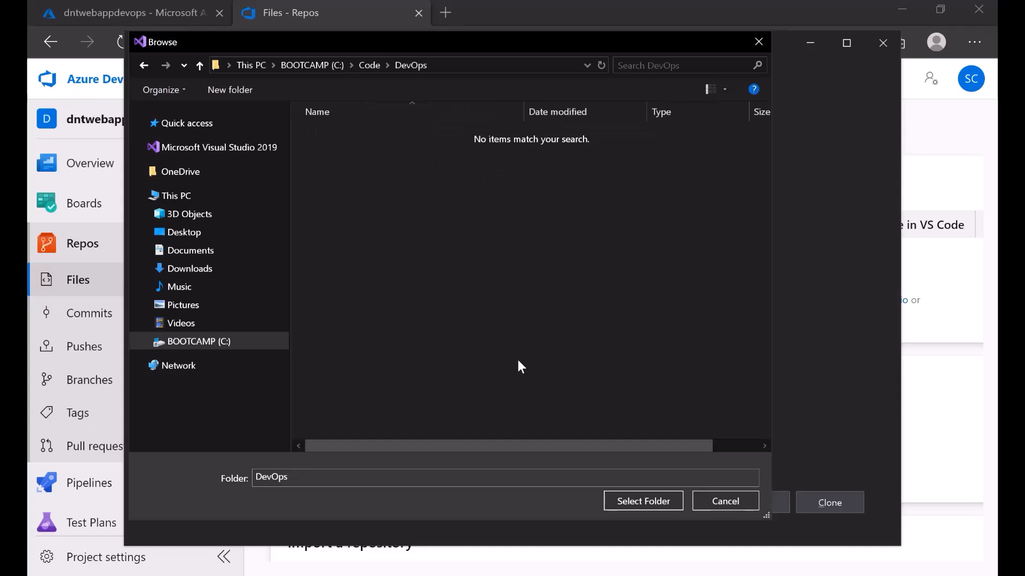
left_click(626, 503)
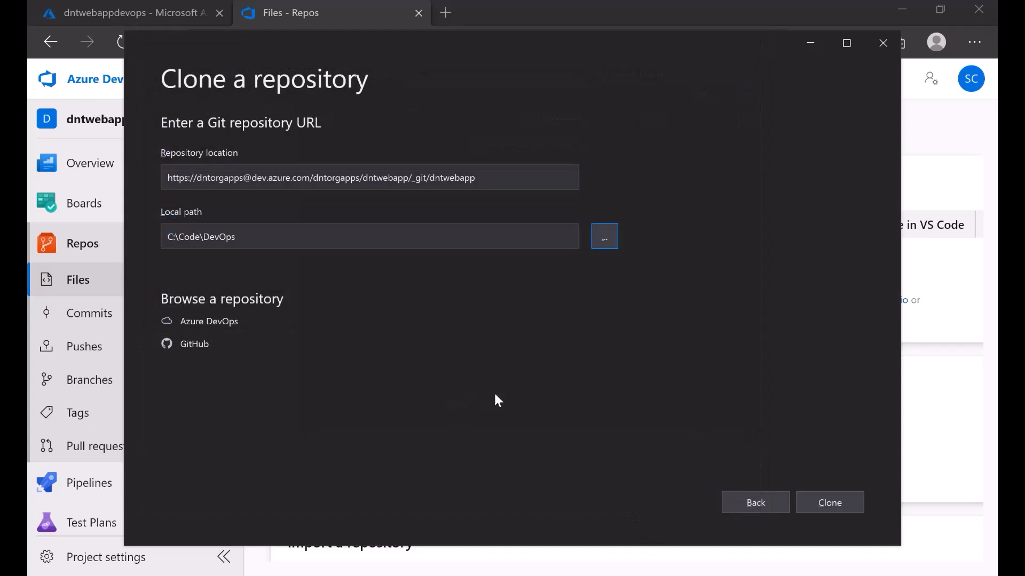
- Clone into C:\Code\DevOps, signing in with the Microsoft account e-mail and password
left_click(837, 507)
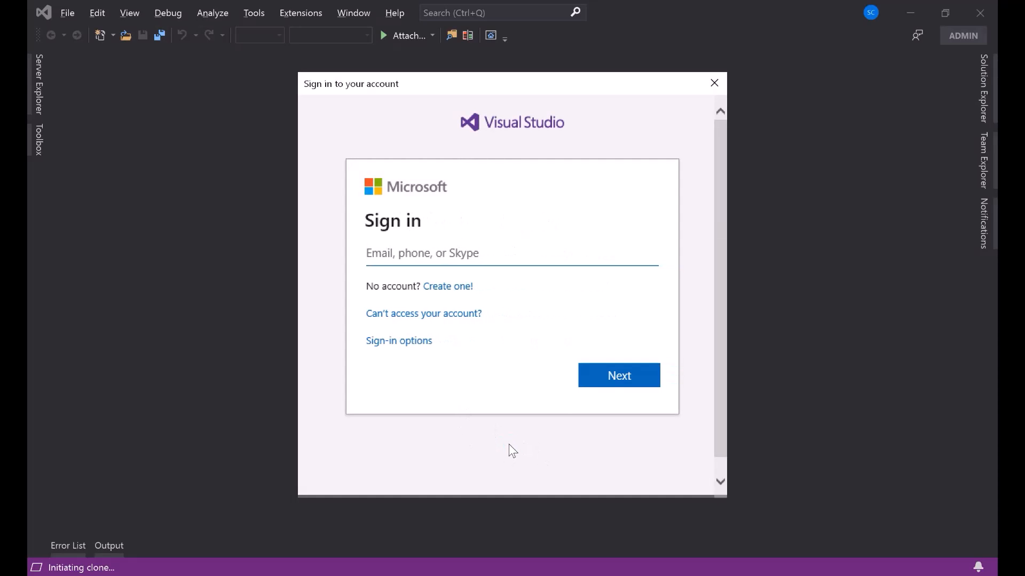
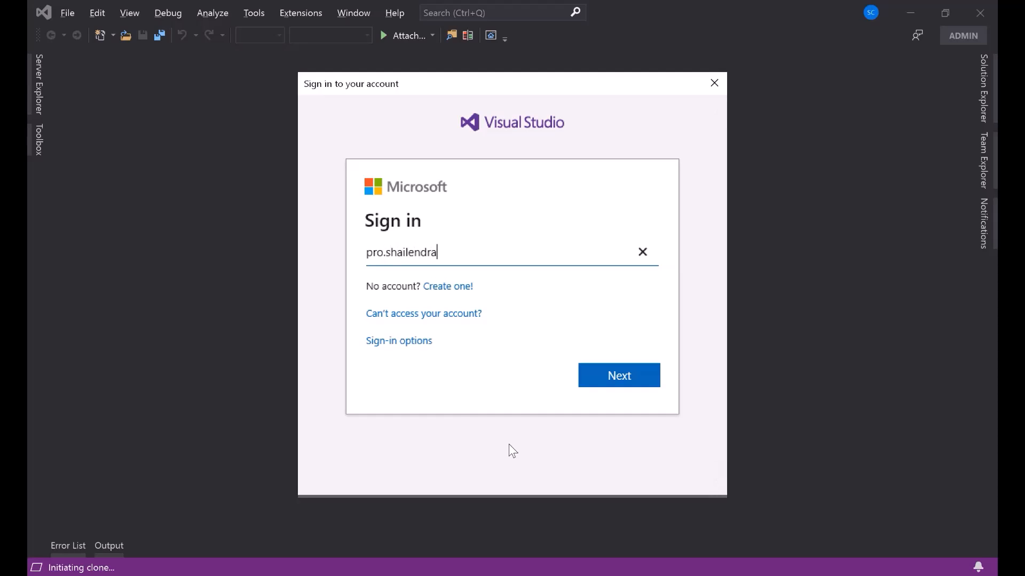
left_click(630, 381)
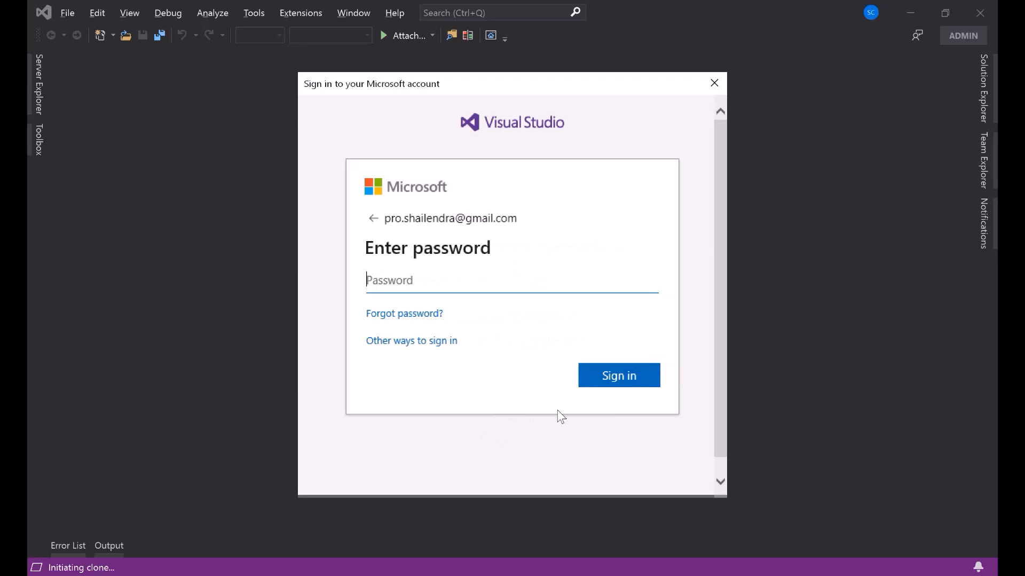
type("************")
key("Return")
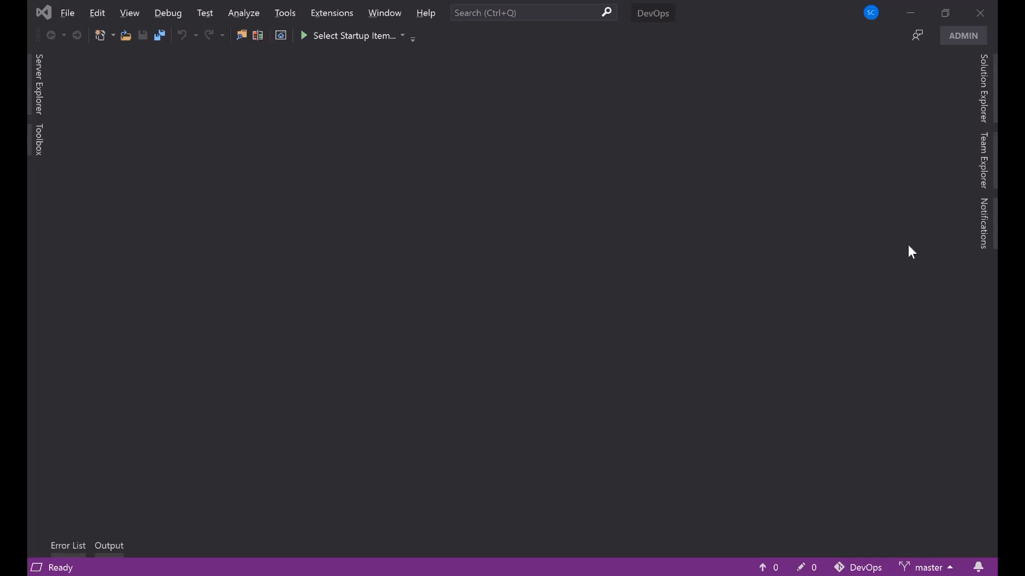
- Open the DevOps folder from Solution Explorer in File Explorer
left_click(957, 63)
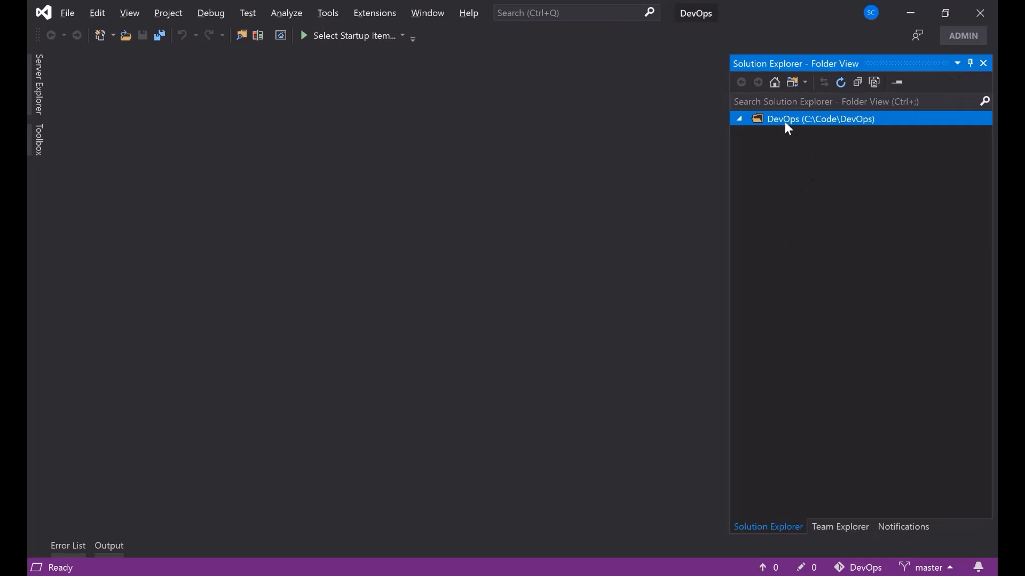
right_click(852, 129)
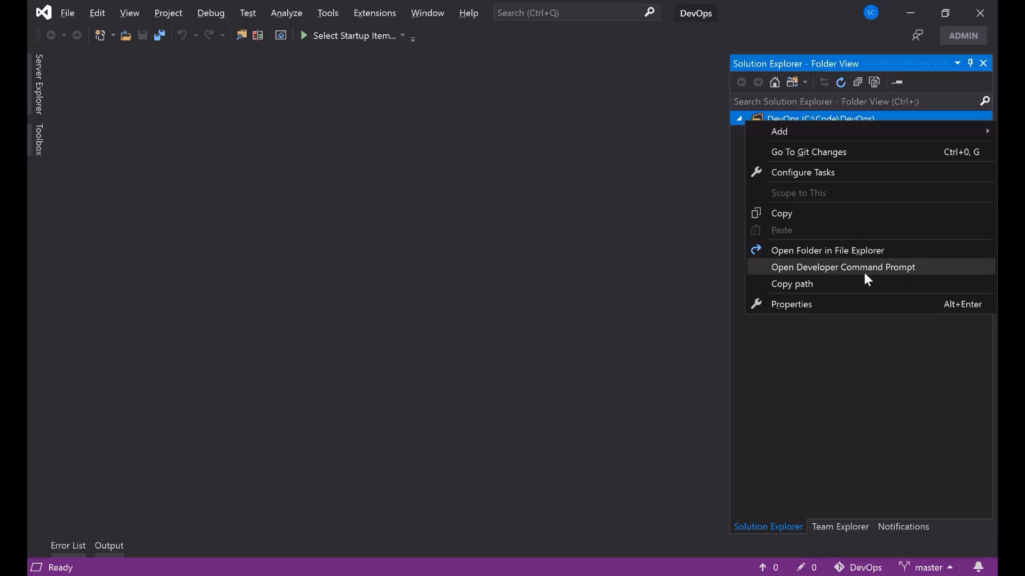
left_click(836, 253)
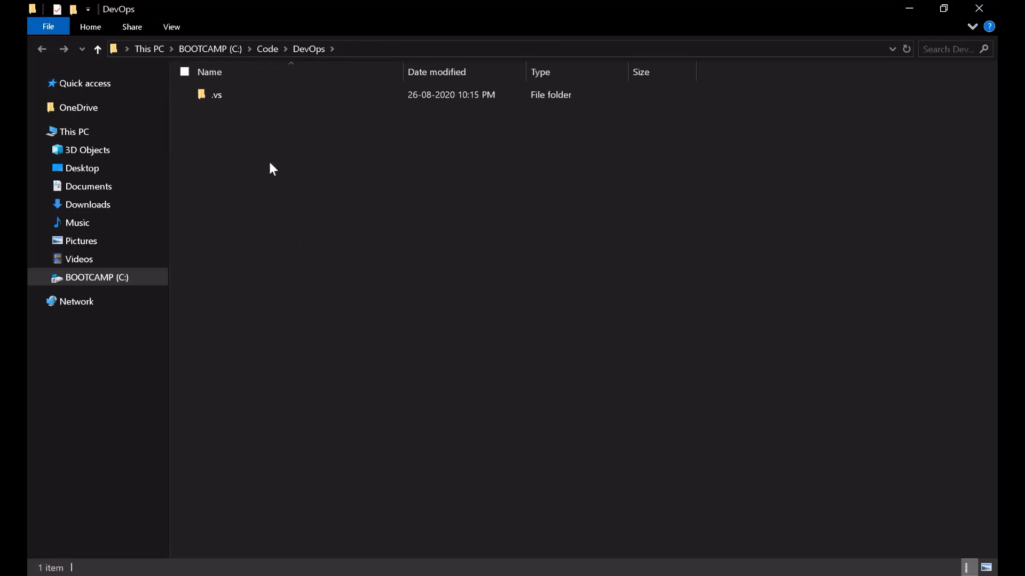
- Look inside .vs (ProjectSettings.json, slnx.sqlite), go back to DevOps, and switch to Visual Studio
double_click(246, 101)
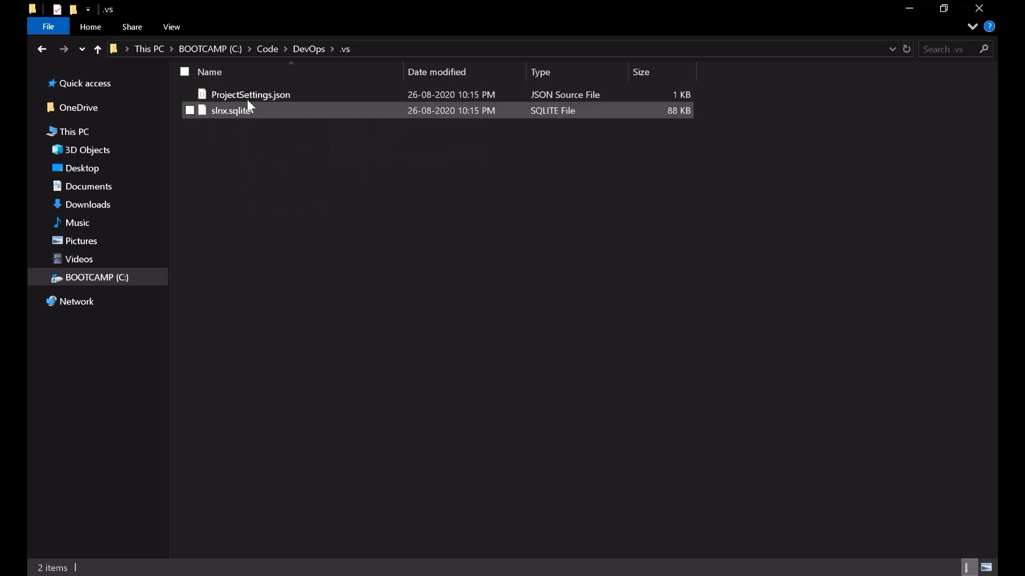
left_click(307, 49)
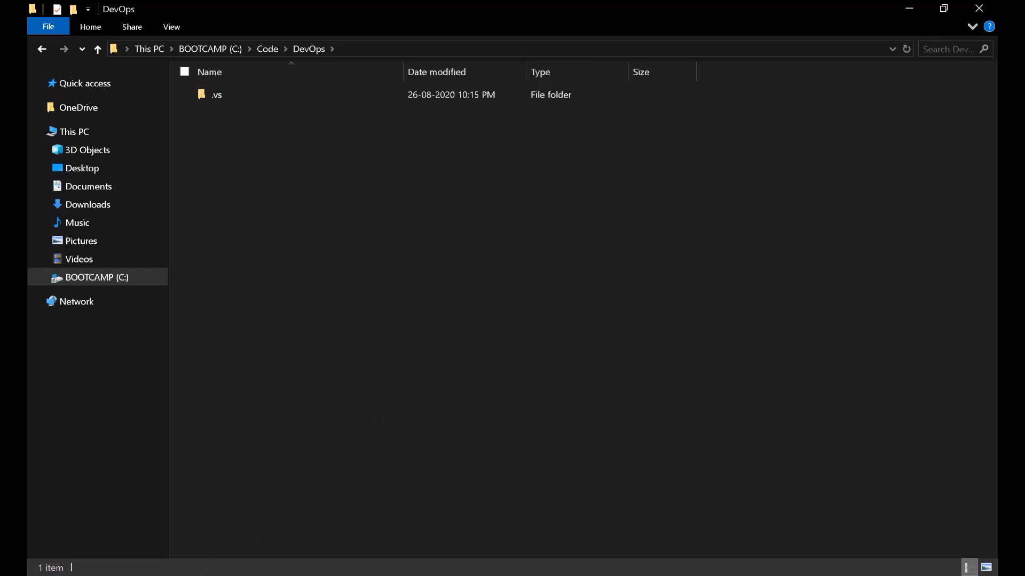
left_click(174, 575)
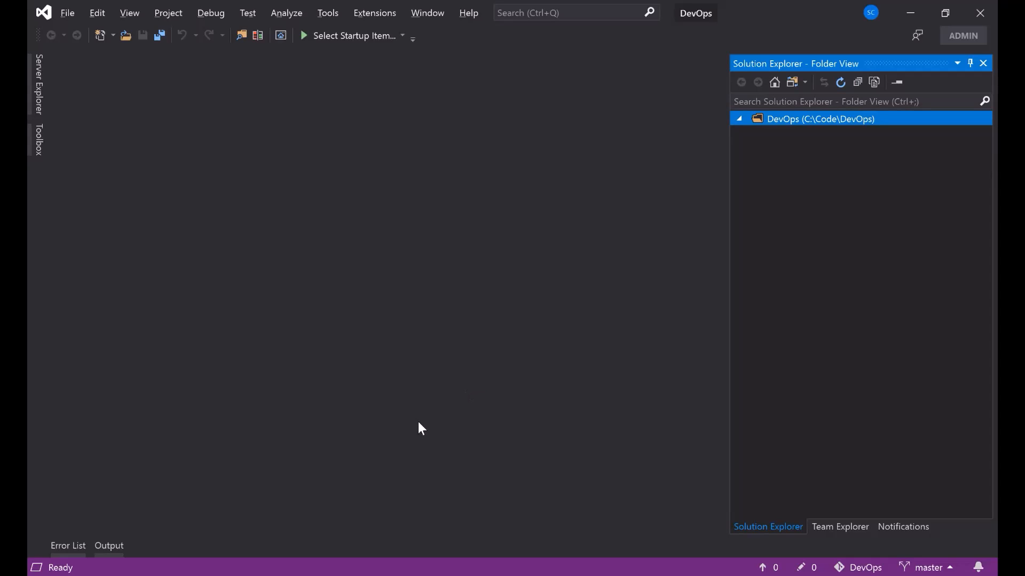
- Show Team Explorer's Connect page with the local DevOps repository and dismiss the pull-request banner
left_click(147, 575)
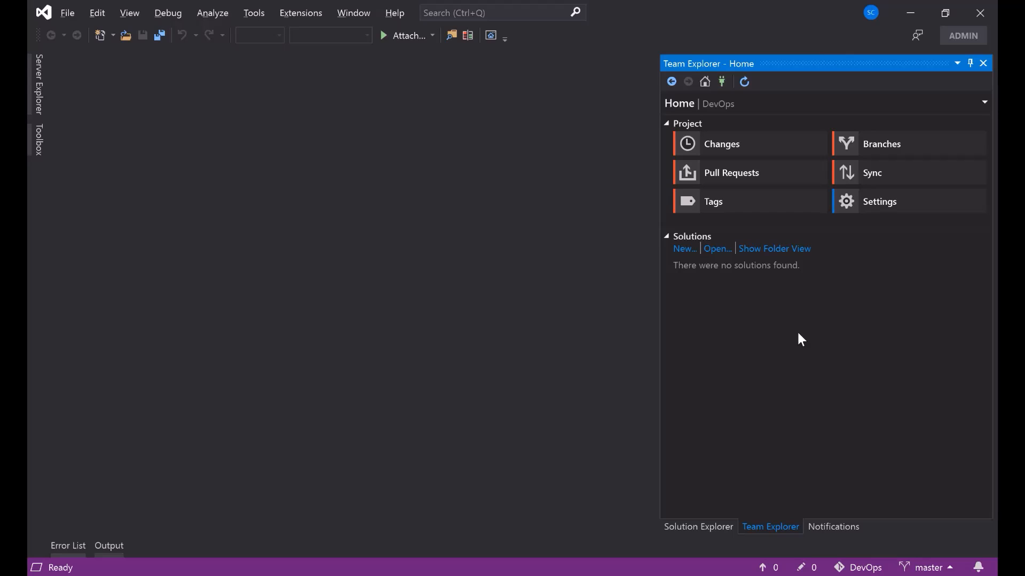
mouse_move(727, 117)
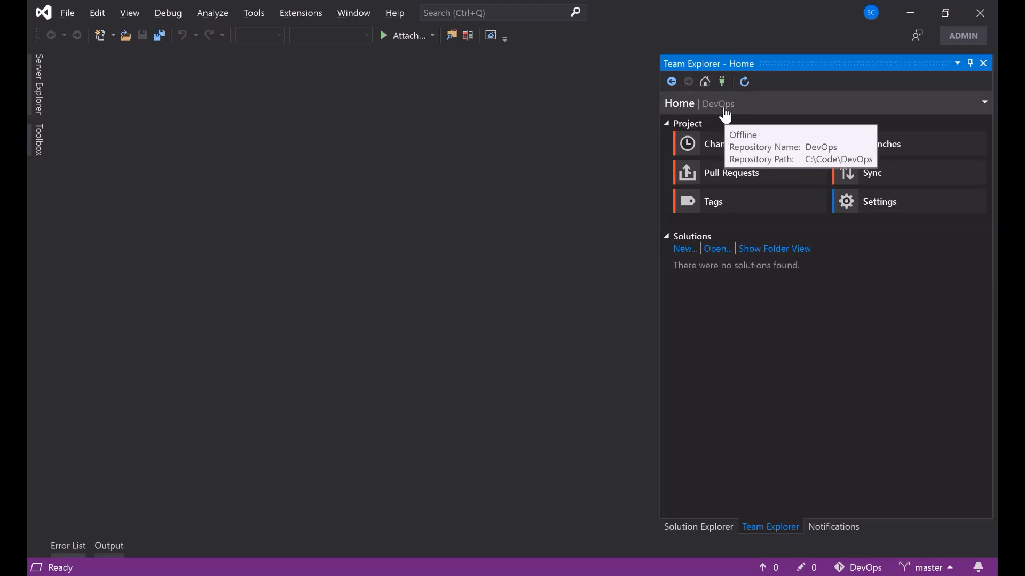
left_click(671, 83)
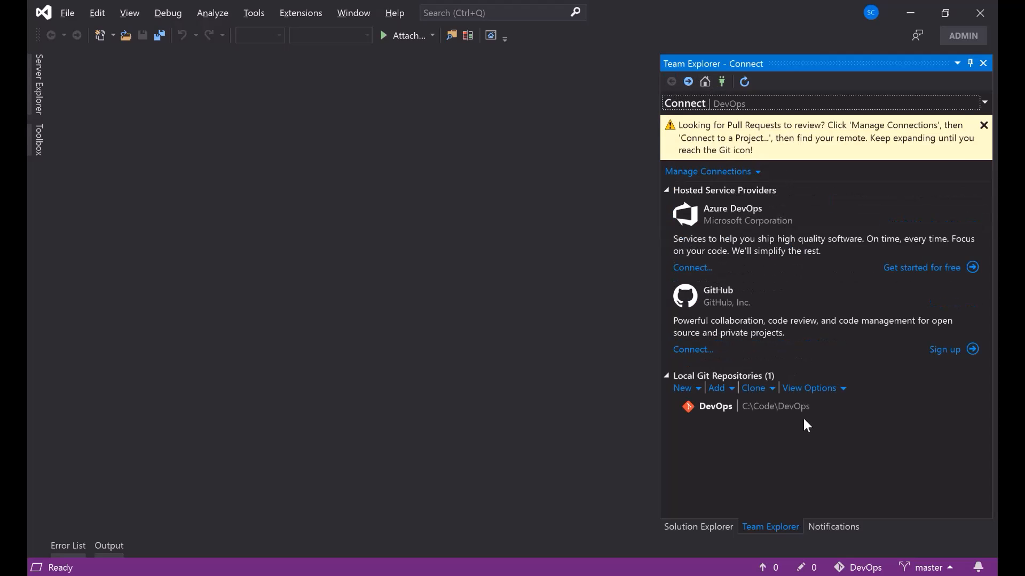
left_click(984, 126)
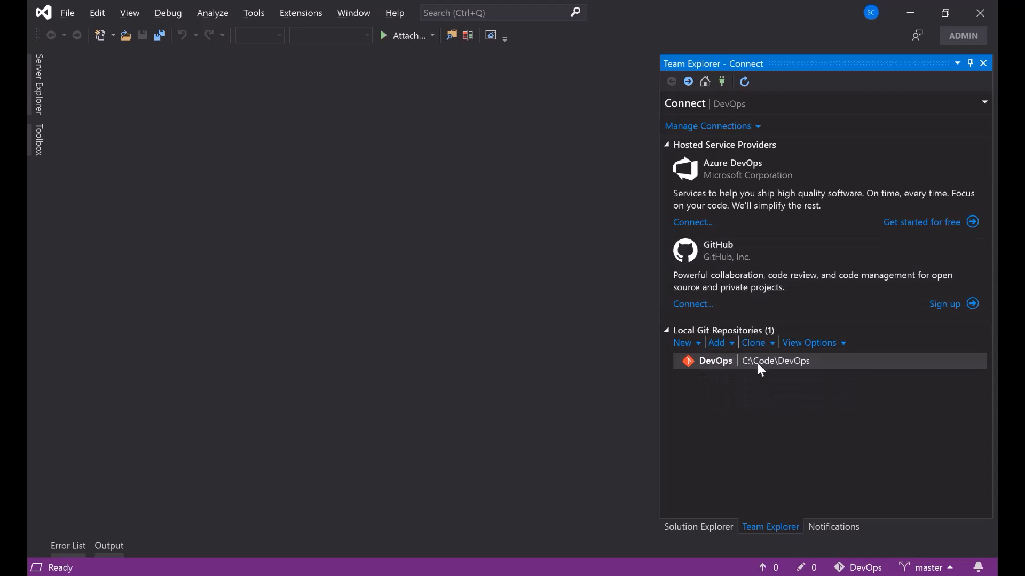
- Search for 'git for windows' in a new browser tab and open git-scm.com's Downloads page
mouse_move(301, 575)
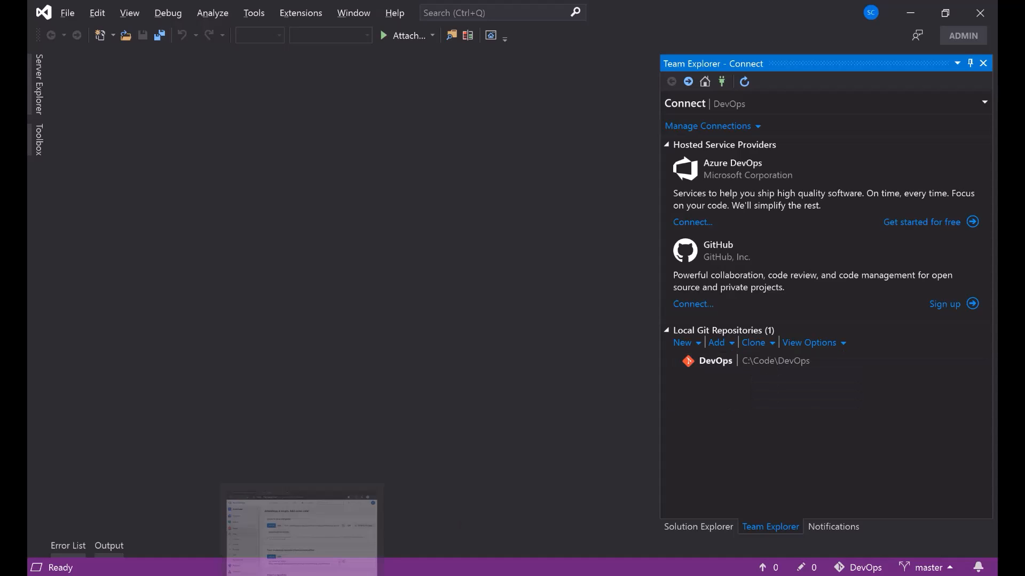
left_click(345, 500)
key("super+alt+5")
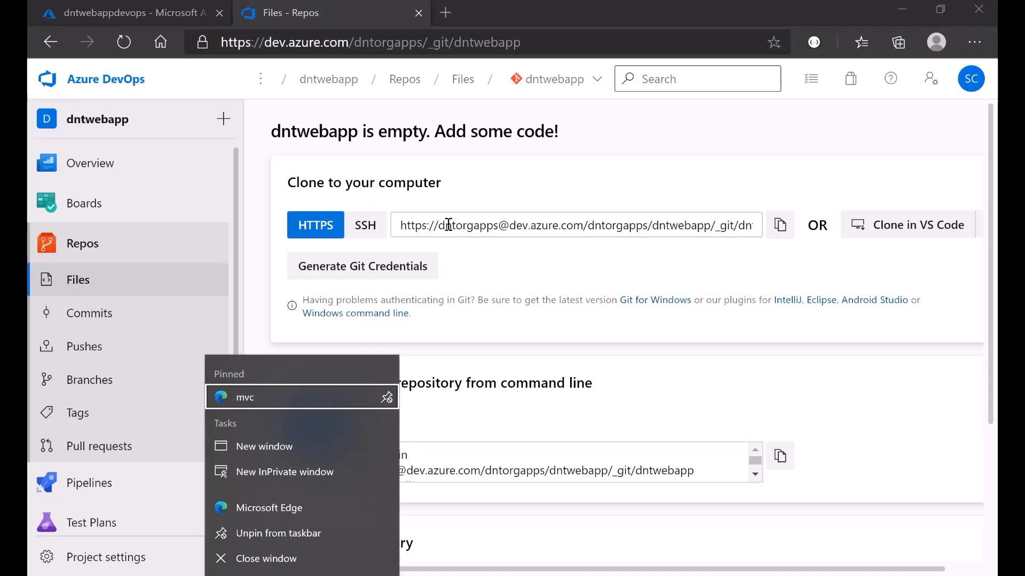
left_click(448, 12)
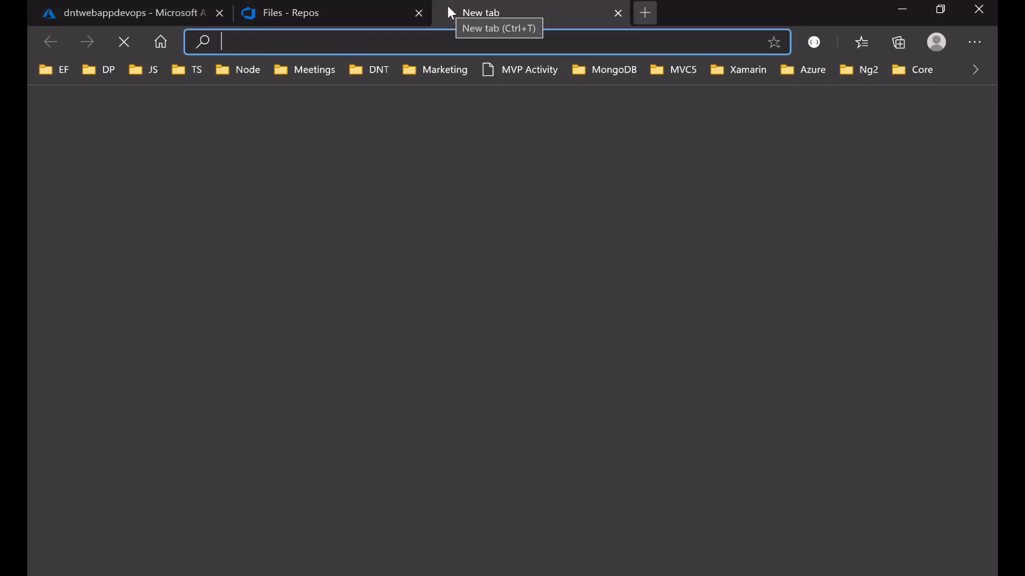
type("git for")
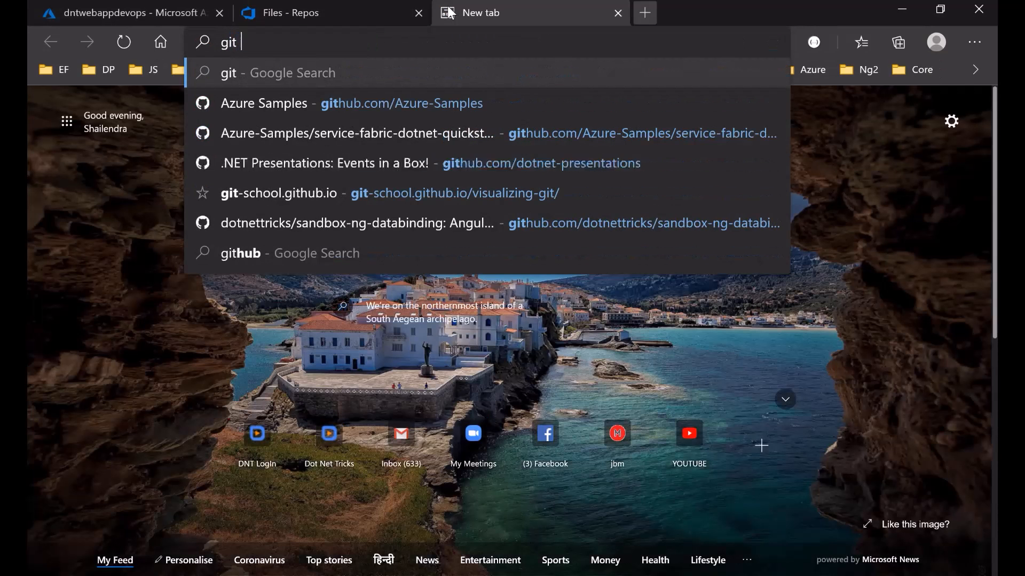
key("Return")
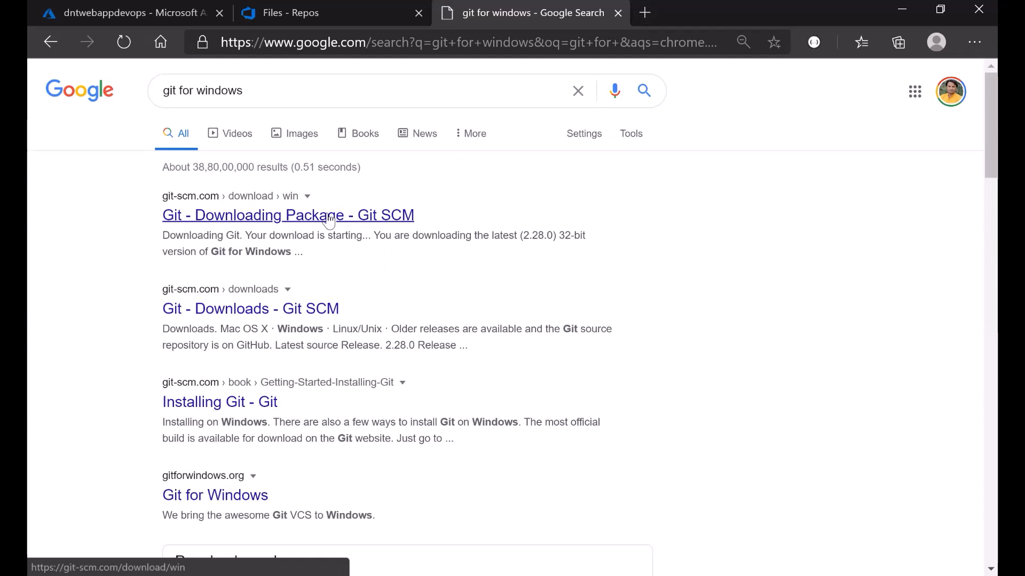
left_click(267, 317)
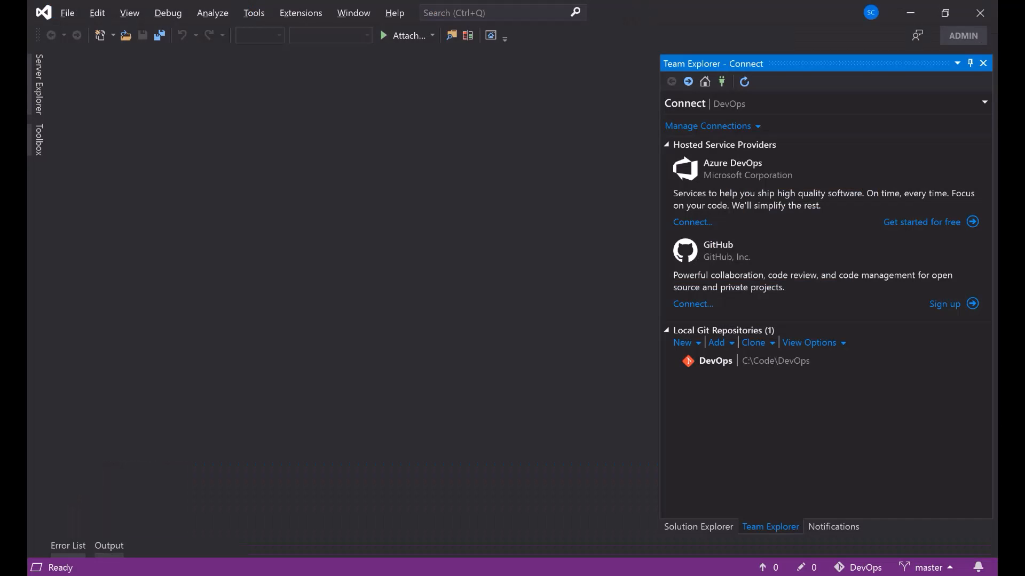
- Open the local DevOps repository and start a new ASP.NET Core Web Application project
double_click(721, 366)
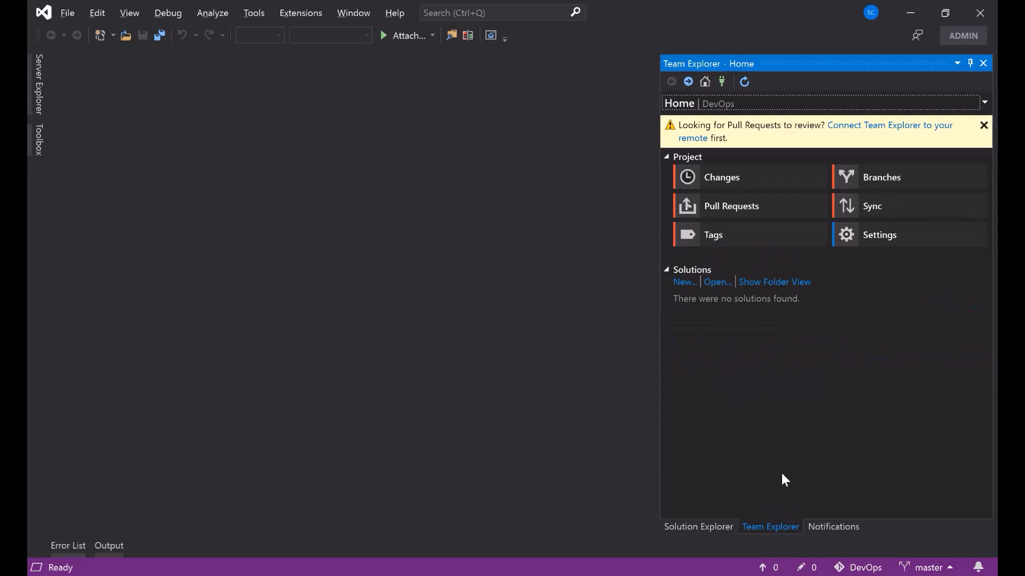
left_click(983, 125)
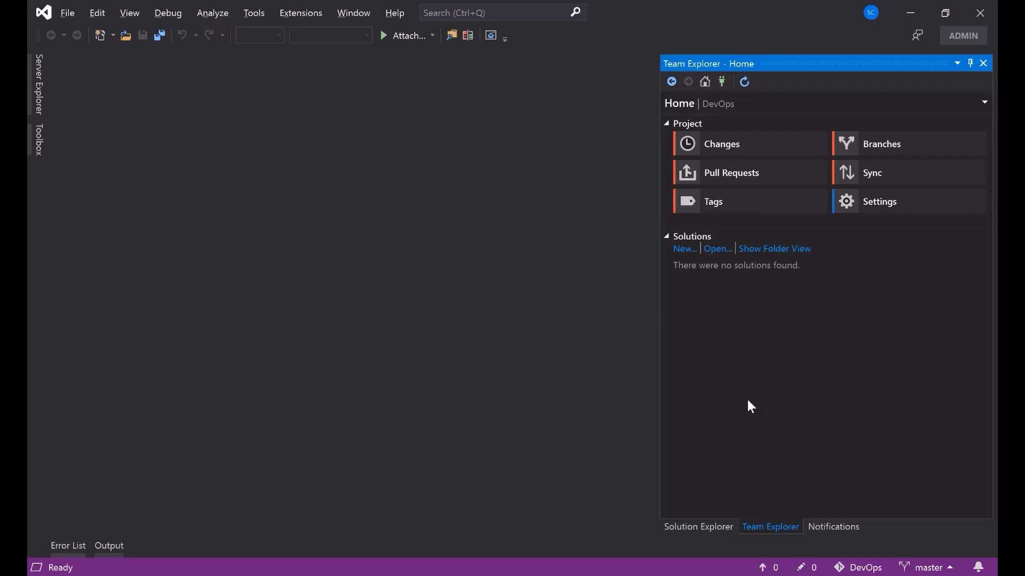
left_click(684, 250)
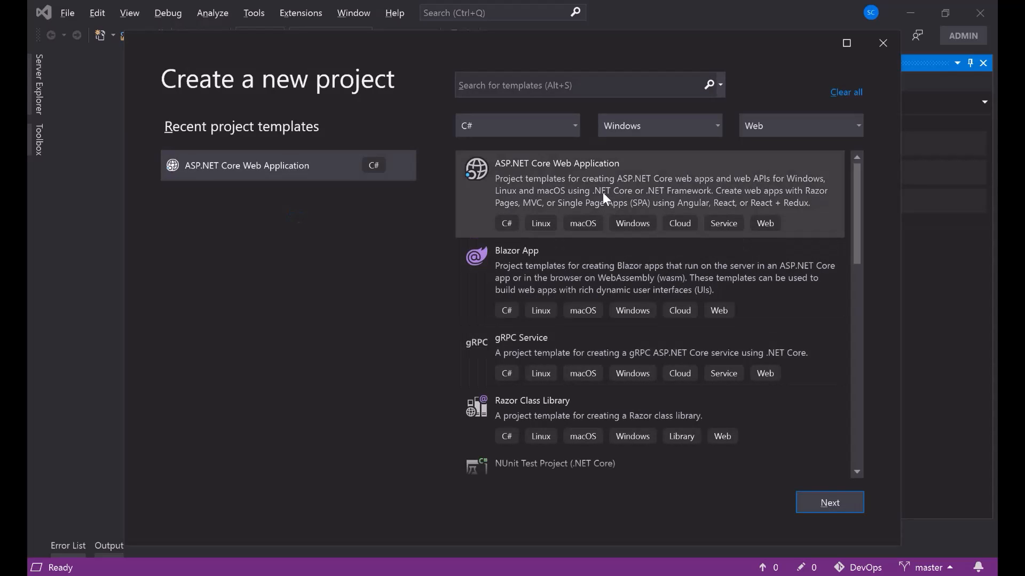
left_click(603, 194)
left_click(830, 503)
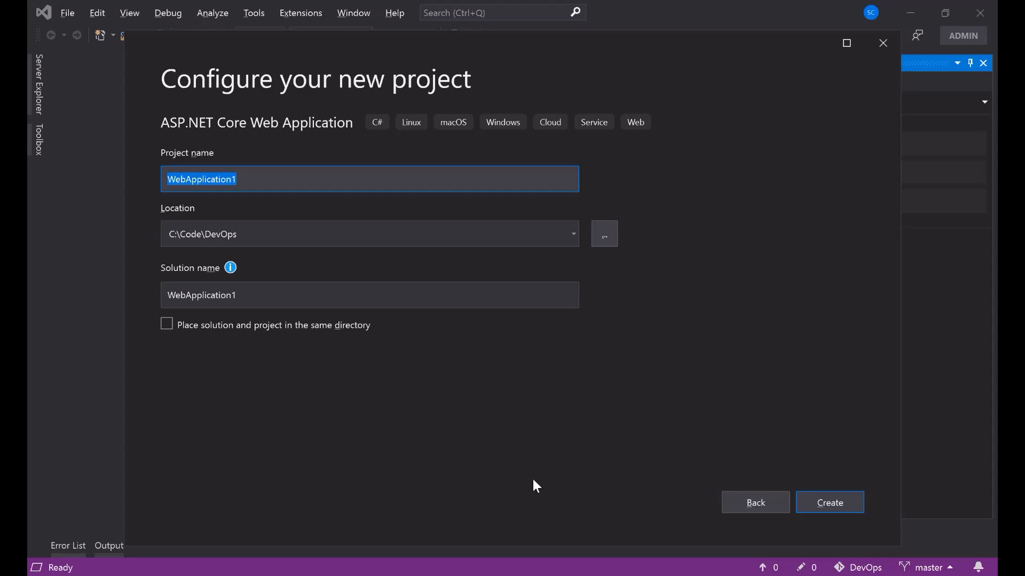
- Name the project DNTWebApp
type("NT")
key("BackSpace")
key("BackSpace")
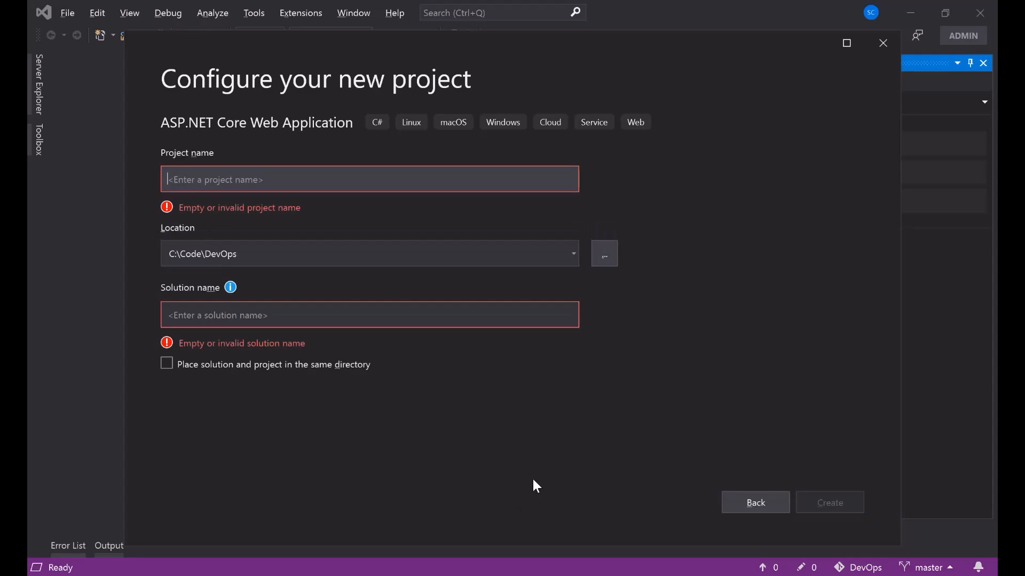
type("DNTWeb")
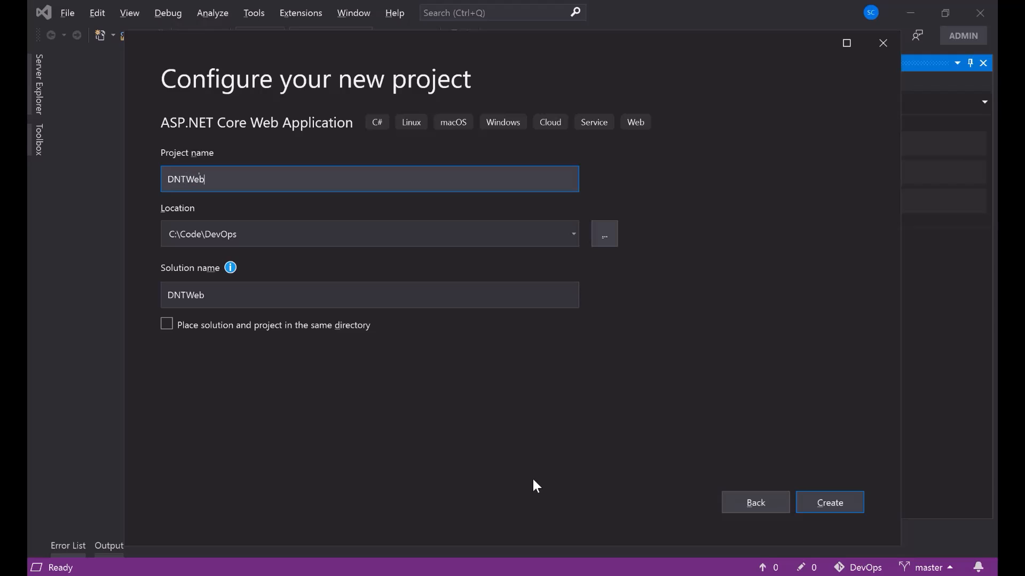
type("APp")
key("BackSpace")
key("BackSpace")
type("pp")
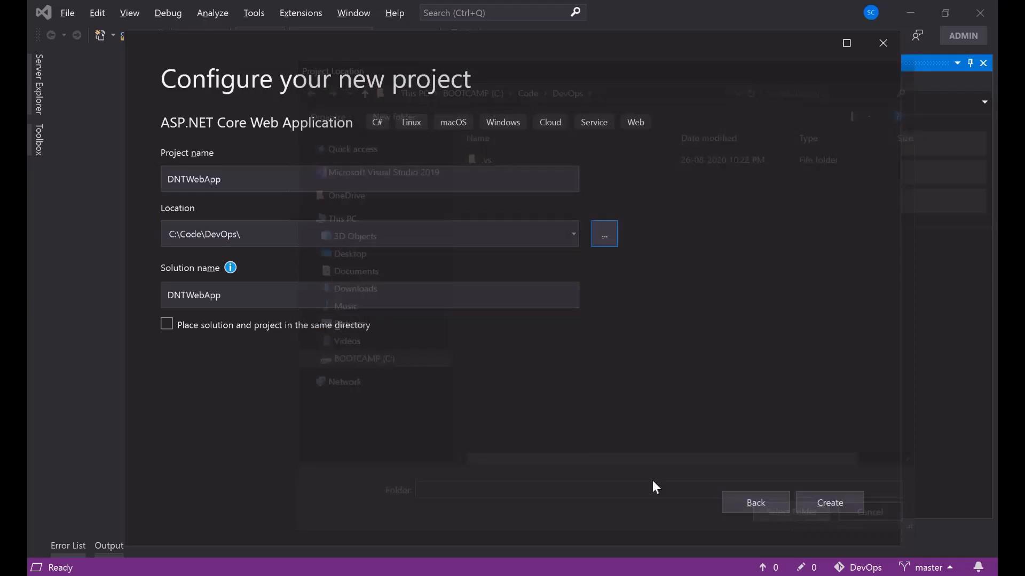
- Create DNTWebApp as an ASP.NET Core 3.1 Model-View-Controller app with HTTPS disabled
left_click(840, 507)
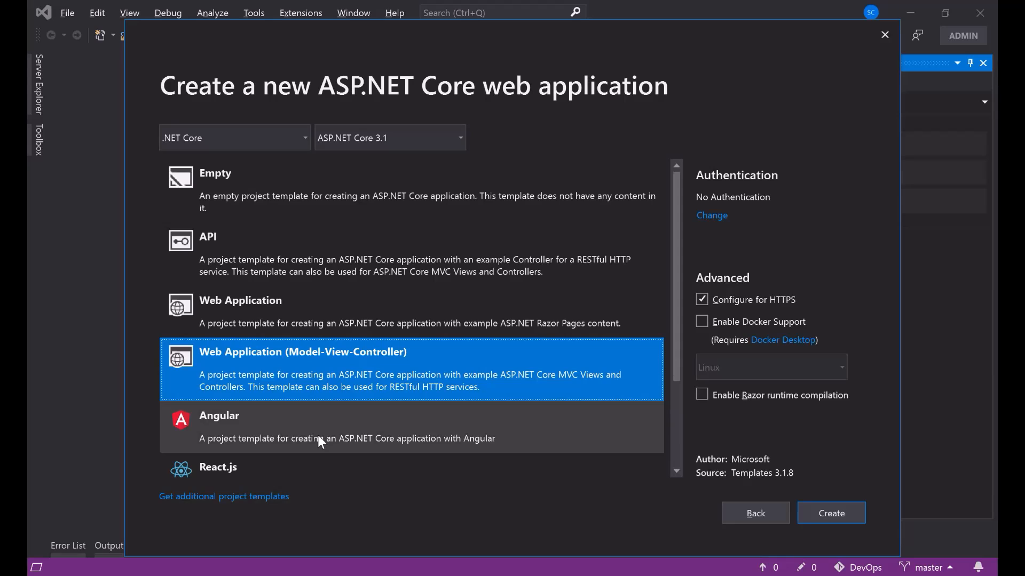
left_click(459, 140)
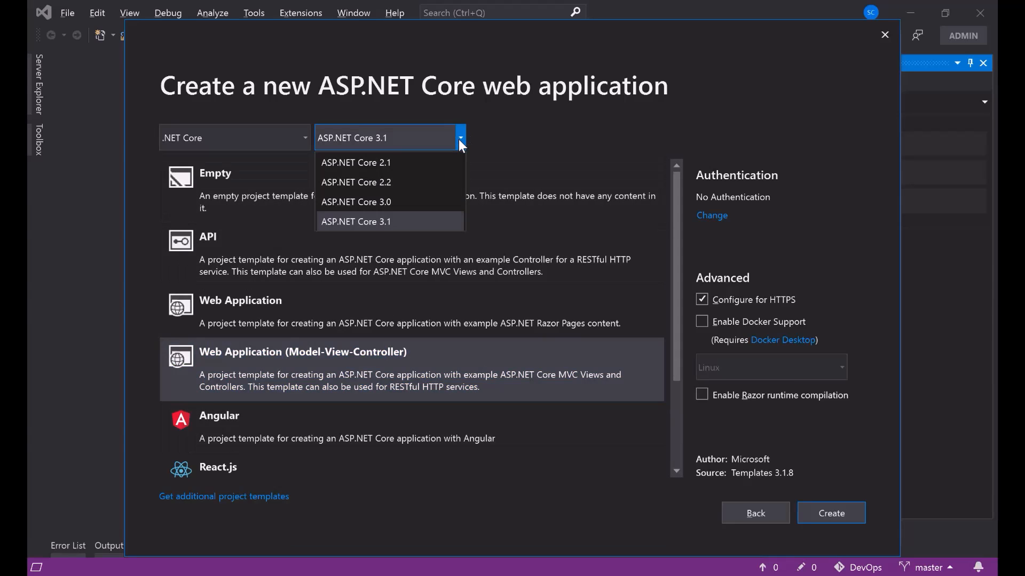
left_click(373, 222)
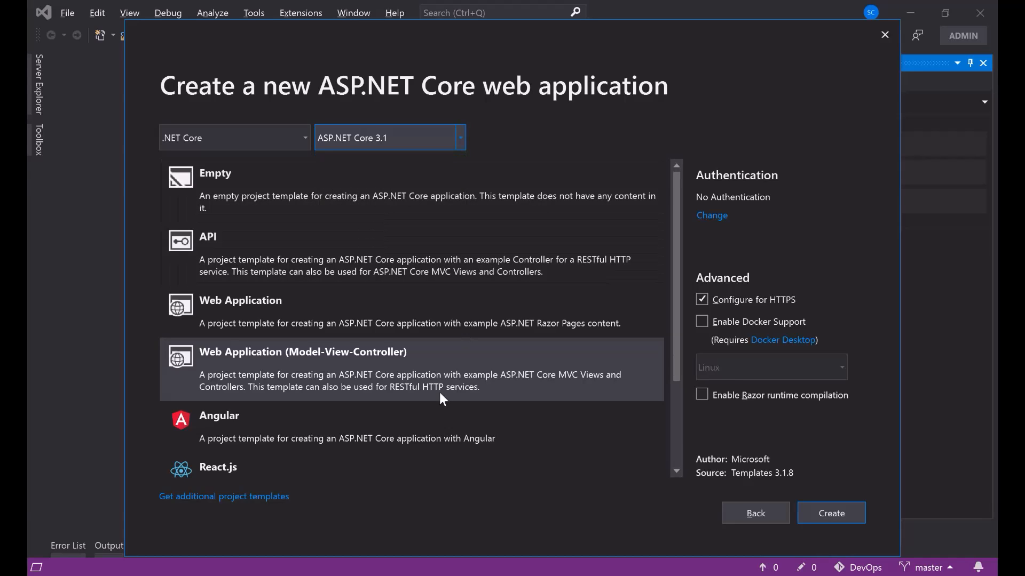
left_click(362, 379)
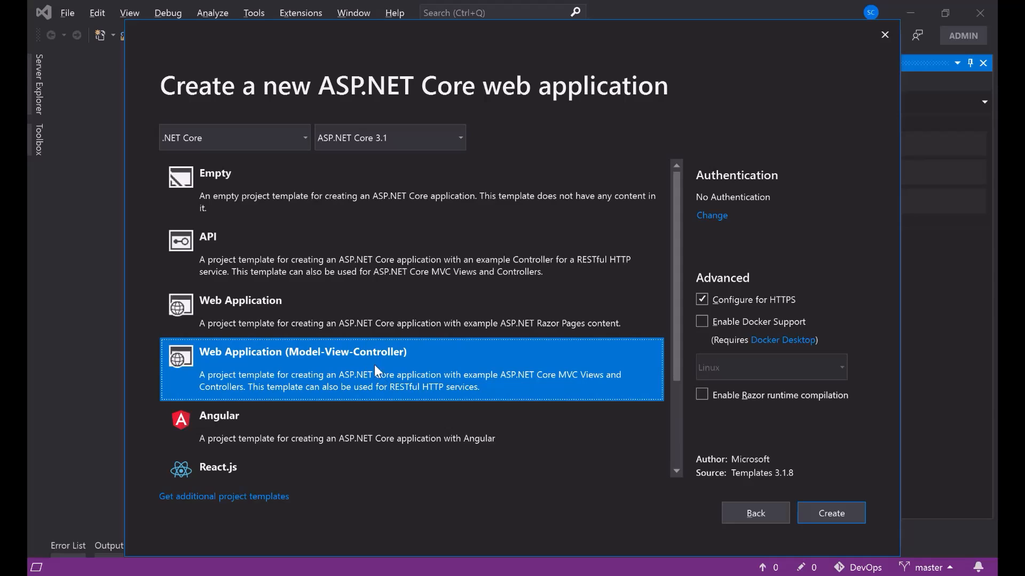
left_click(725, 302)
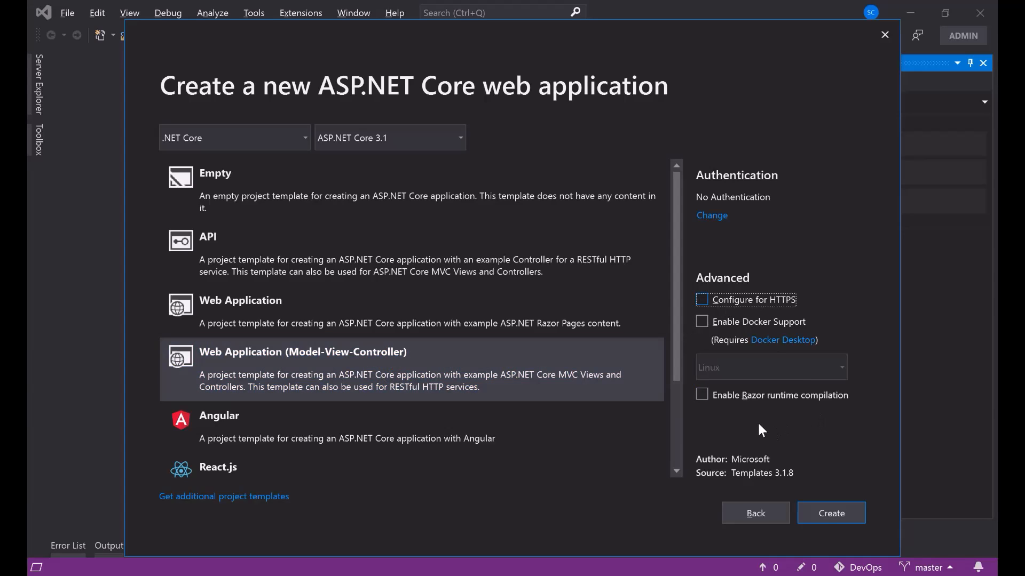
left_click(822, 512)
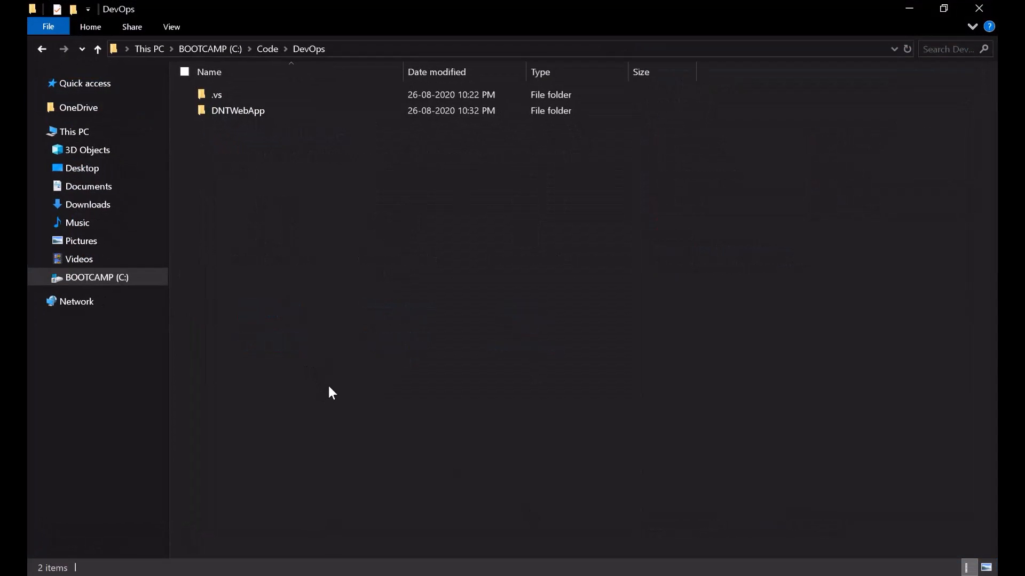
- Inspect the new DNTWebApp folder's contents in File Explorer, then switch back to Visual Studio
double_click(244, 111)
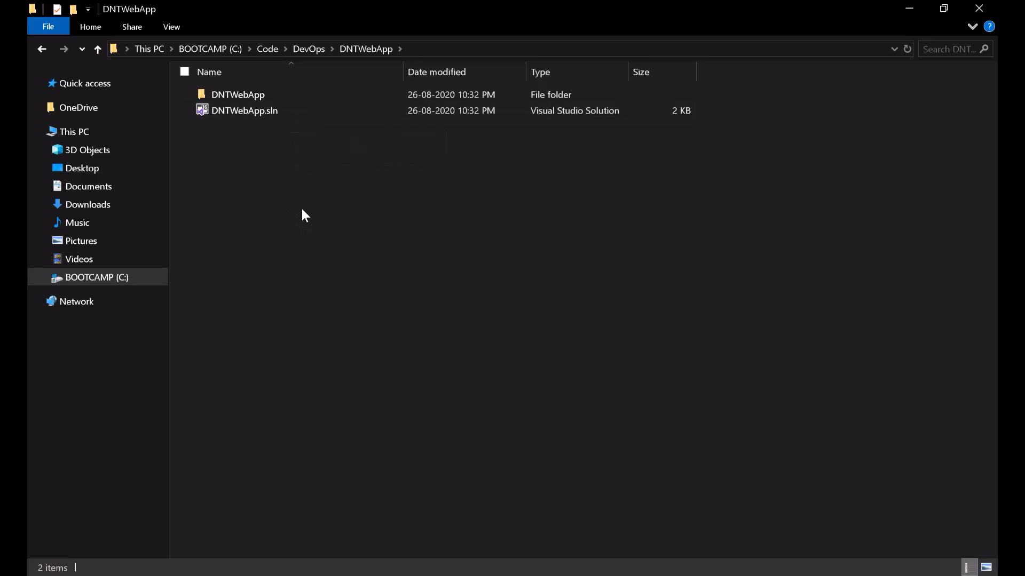
left_click_drag(272, 192, 242, 95)
left_click(309, 49)
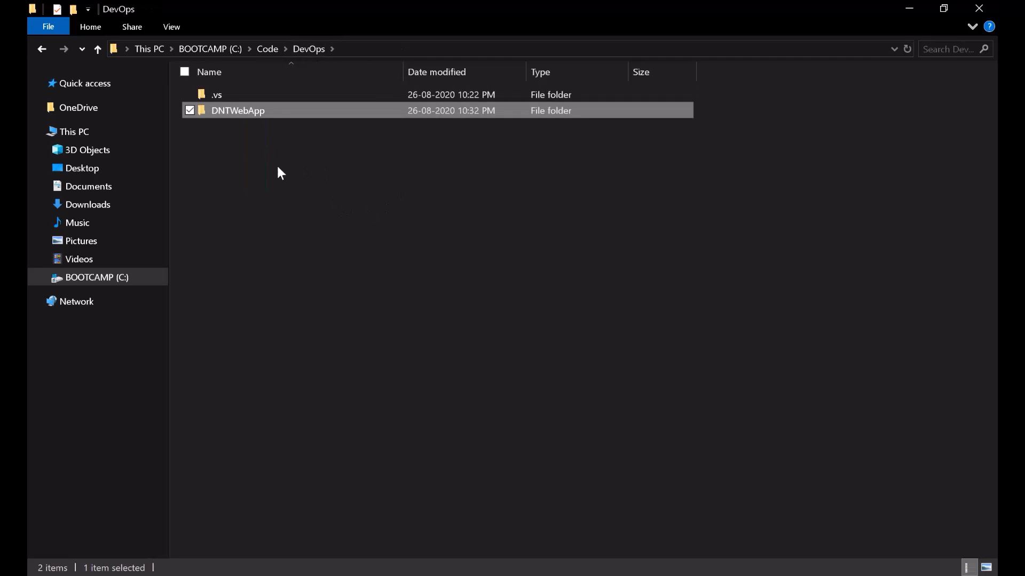
left_click(252, 257)
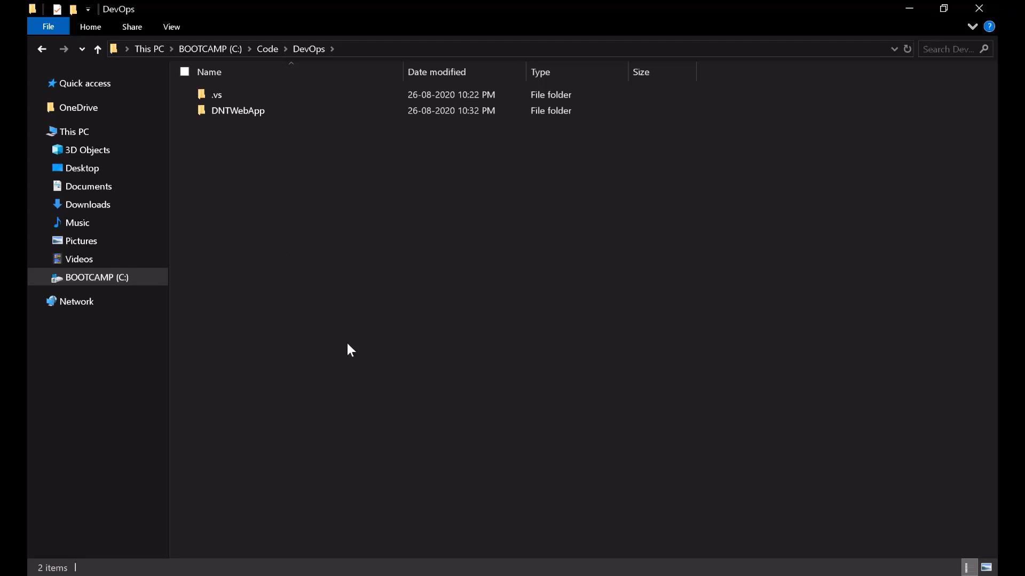
key("alt+Tab")
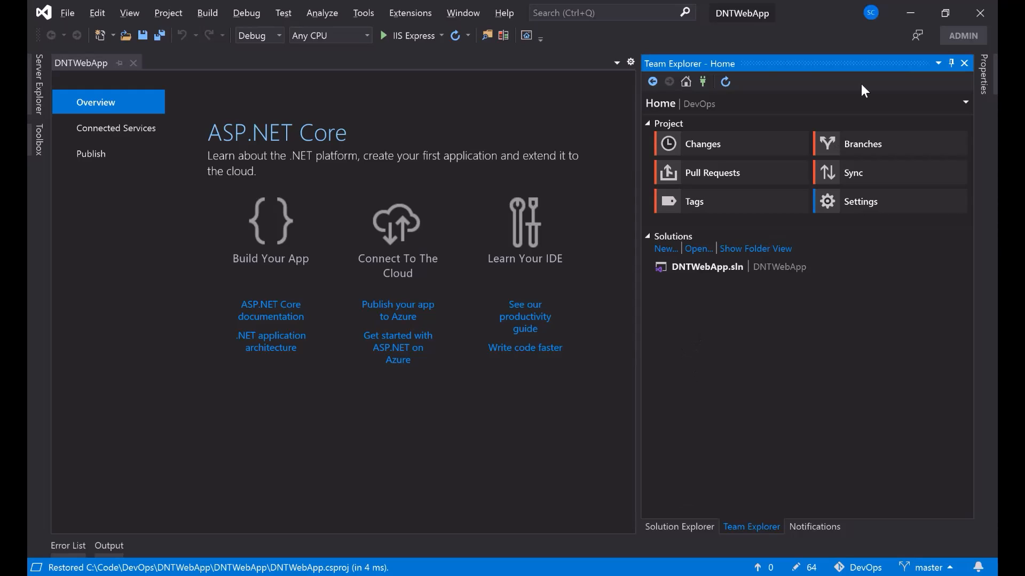
- Close Visual Studio and move the DNTWebApp folder's contents up into the DevOps folder
left_click(977, 18)
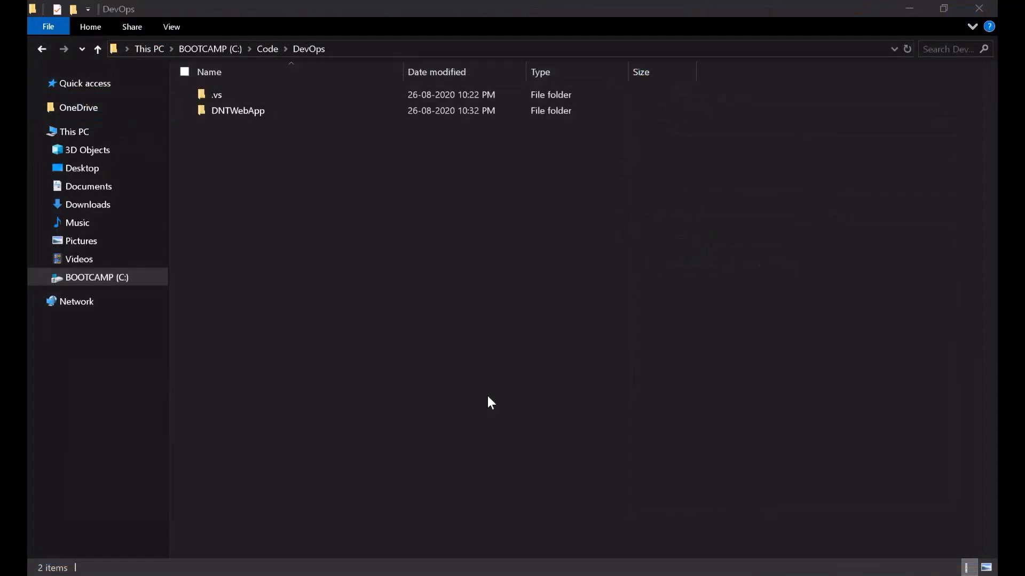
double_click(246, 114)
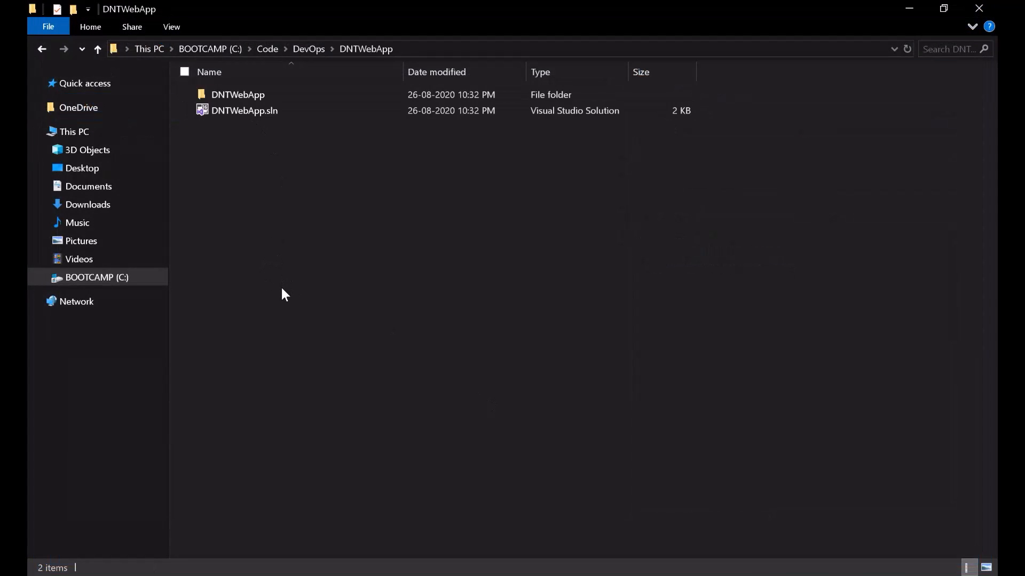
key("ctrl+a")
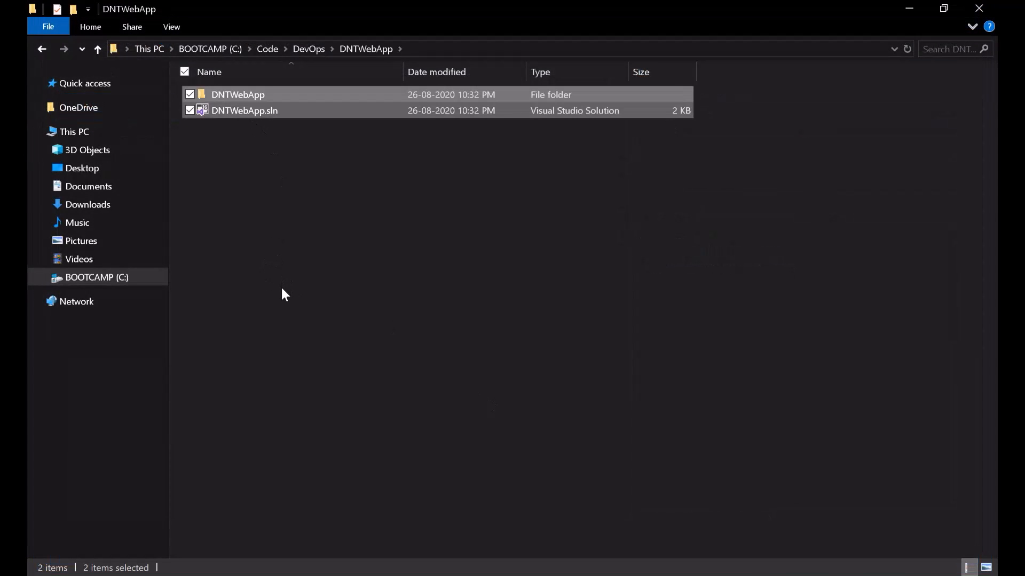
left_click(303, 49)
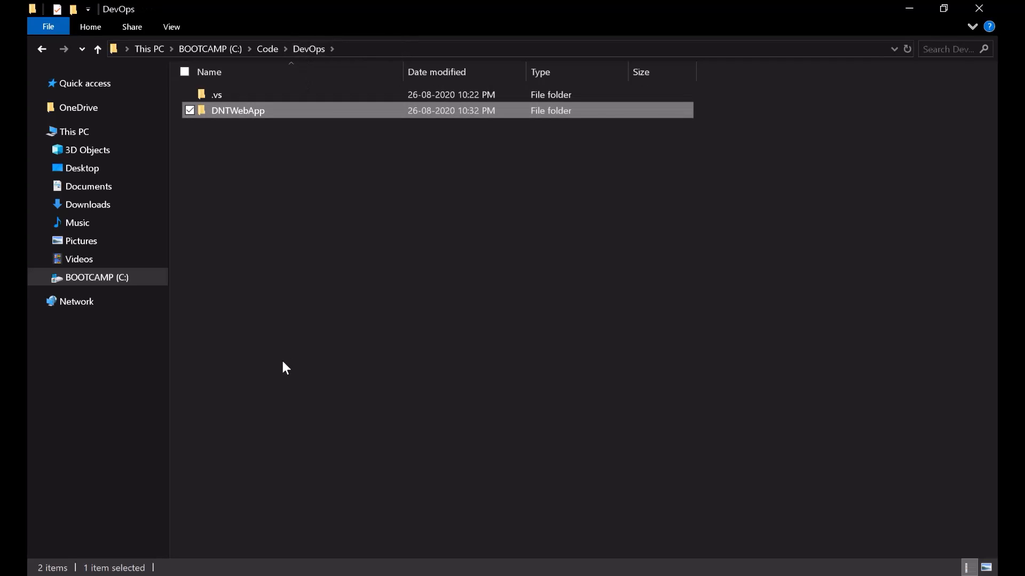
left_click(278, 322)
key("ctrl+v")
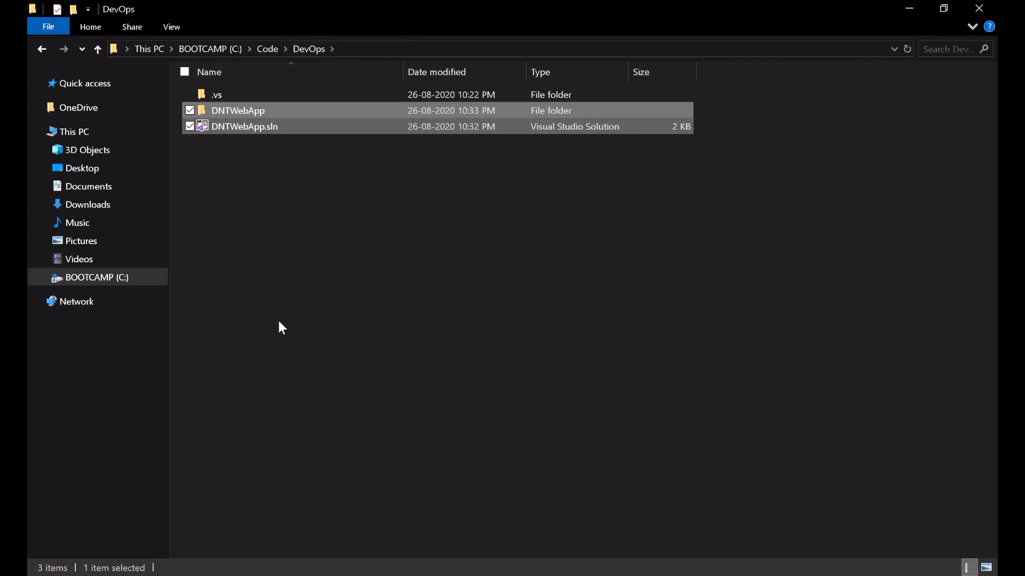
left_click(278, 315)
- Check the project files in DevOps\DNTWebApp, then reopen DNTWebApp.sln in Visual Studio
double_click(274, 113)
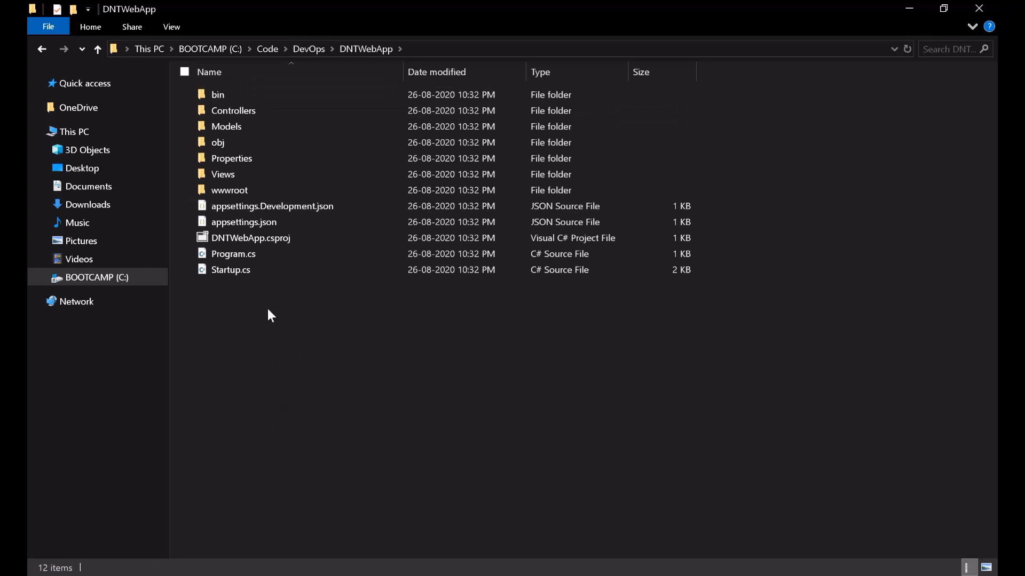
left_click(312, 48)
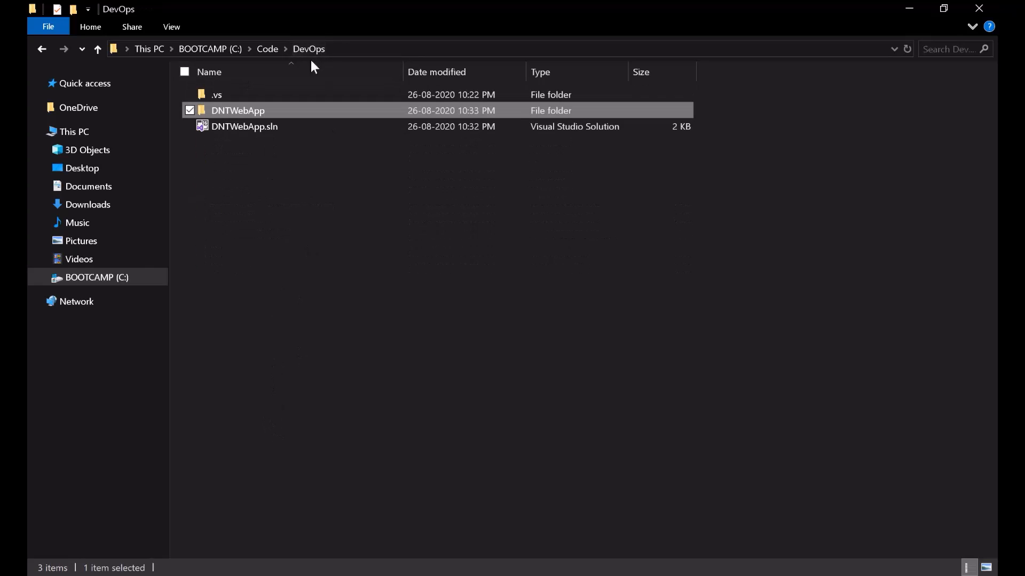
left_click(250, 223)
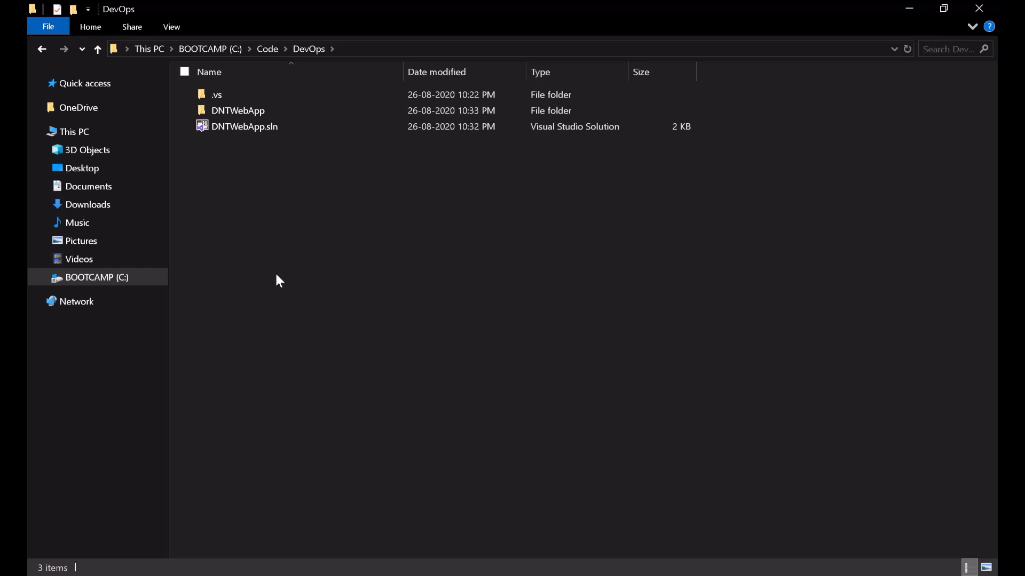
double_click(255, 131)
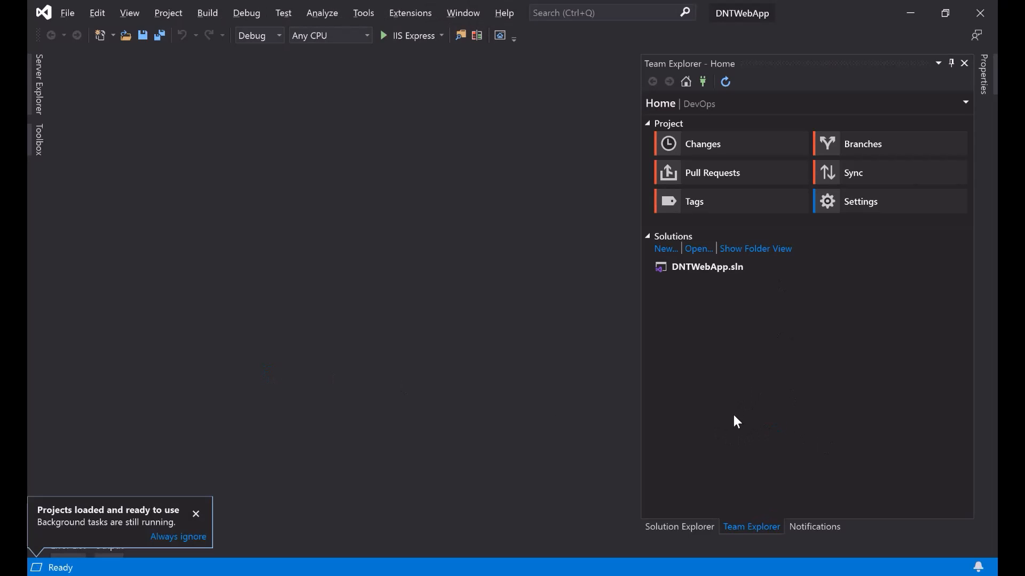
- Review the repository's pending changes in a widened changes pane
left_click(702, 148)
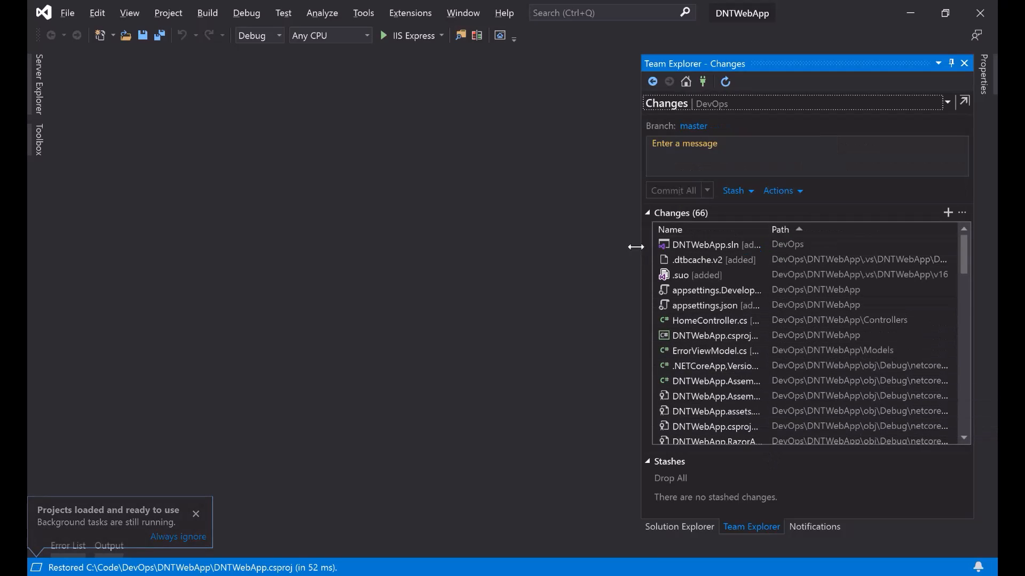
left_click_drag(636, 245, 465, 237)
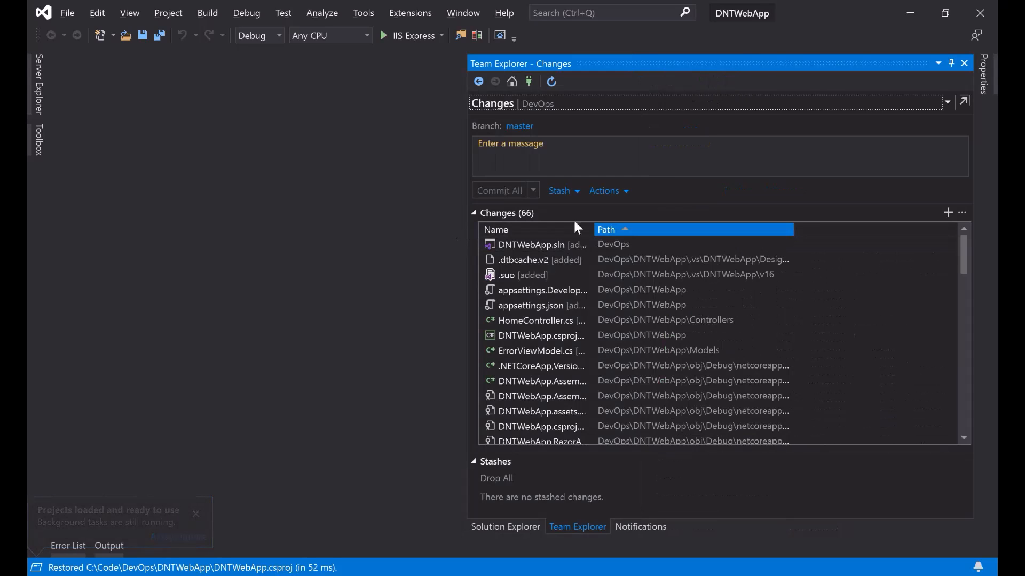
left_click_drag(596, 229, 750, 229)
scroll(582, 363, "down", 15)
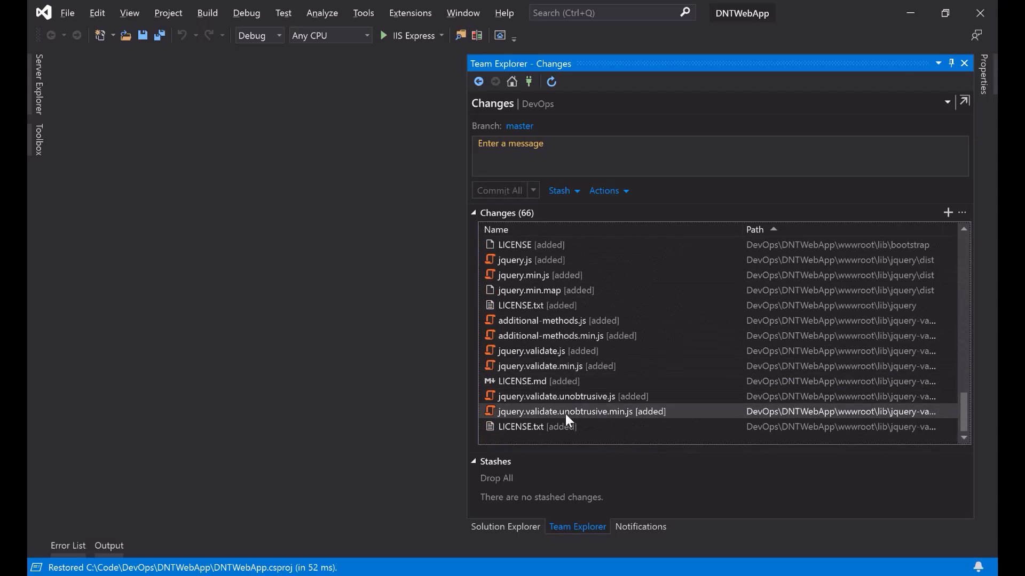
scroll(566, 414, "up", 5)
scroll(567, 413, "up", 12)
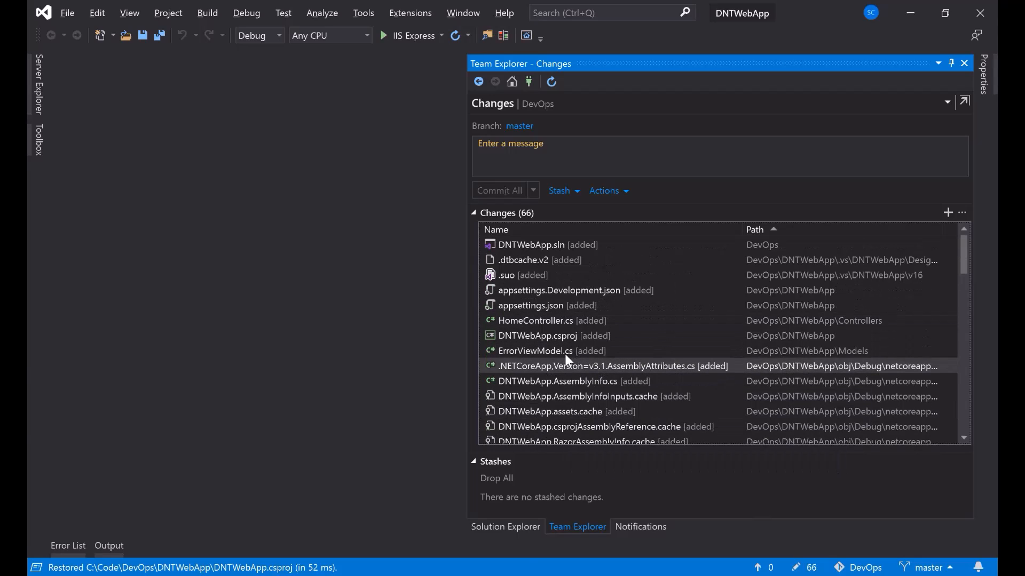
- Expand the DNTWebApp project in Solution Explorer and run it locally with IIS Express
left_click(506, 528)
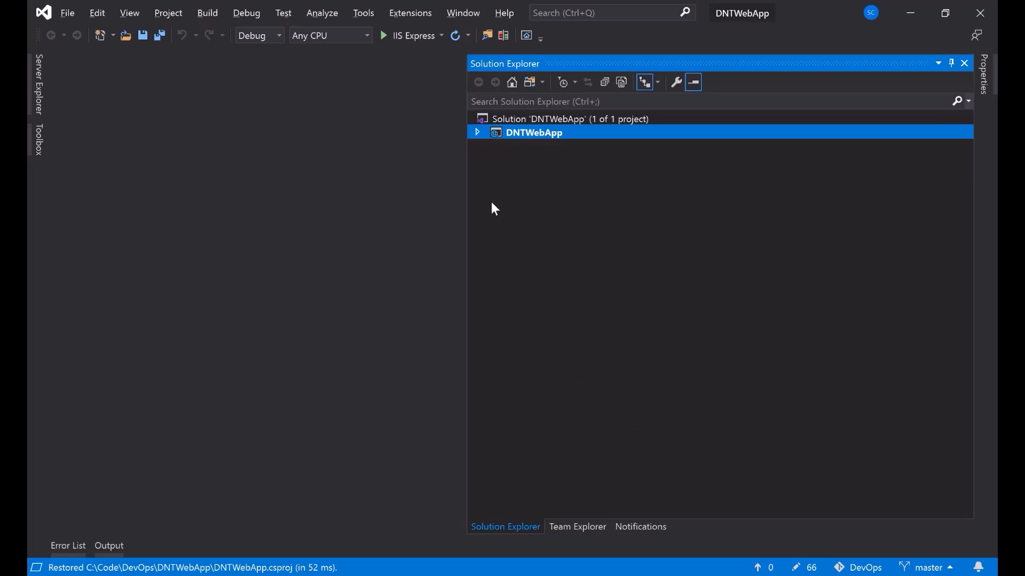
left_click_drag(464, 182, 614, 185)
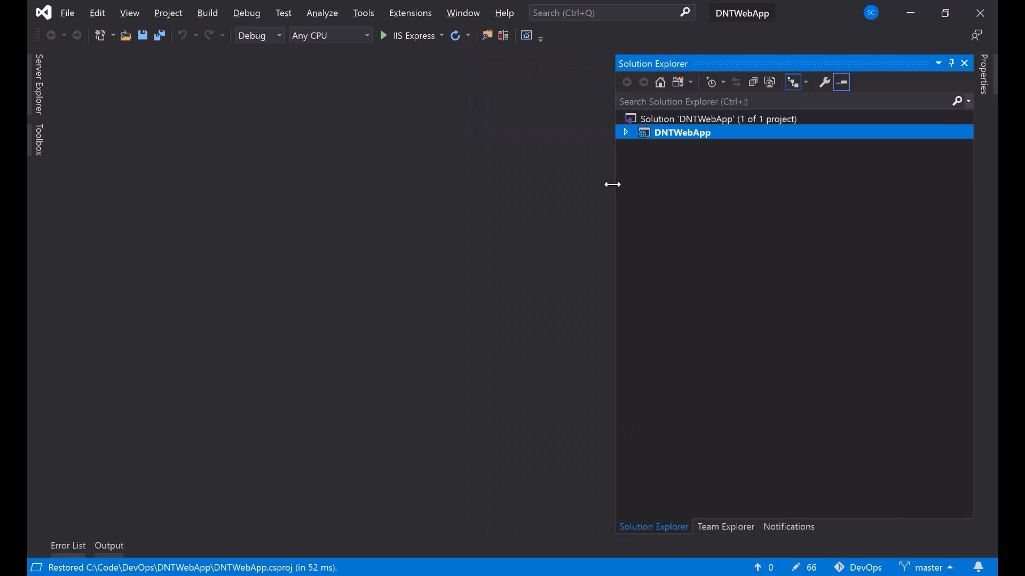
left_click(626, 132)
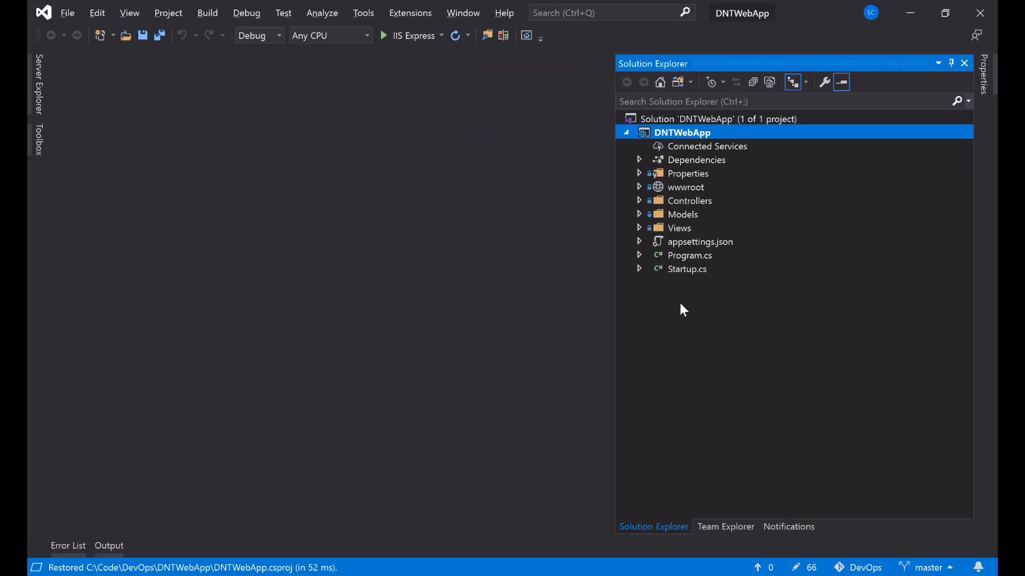
left_click(419, 35)
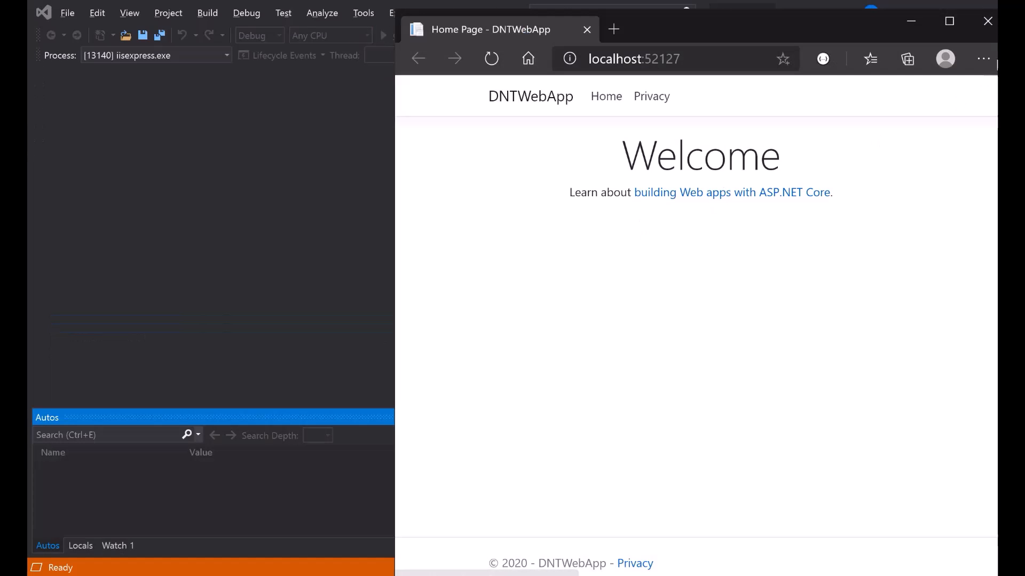
- Maximize Edge, view the DNTWebApp Privacy and Welcome pages, then return to Visual Studio
left_click(948, 22)
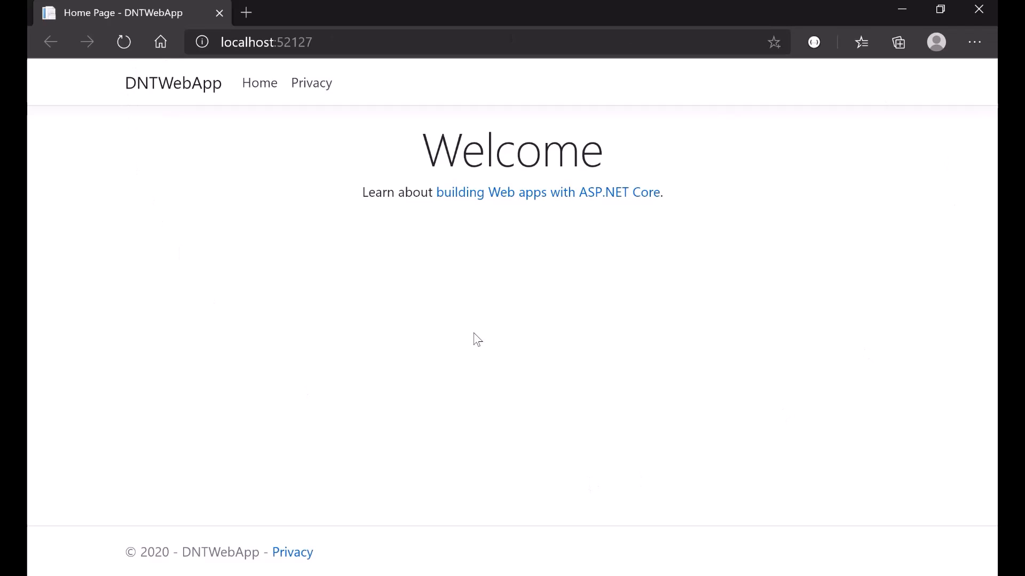
left_click(311, 85)
left_click(266, 90)
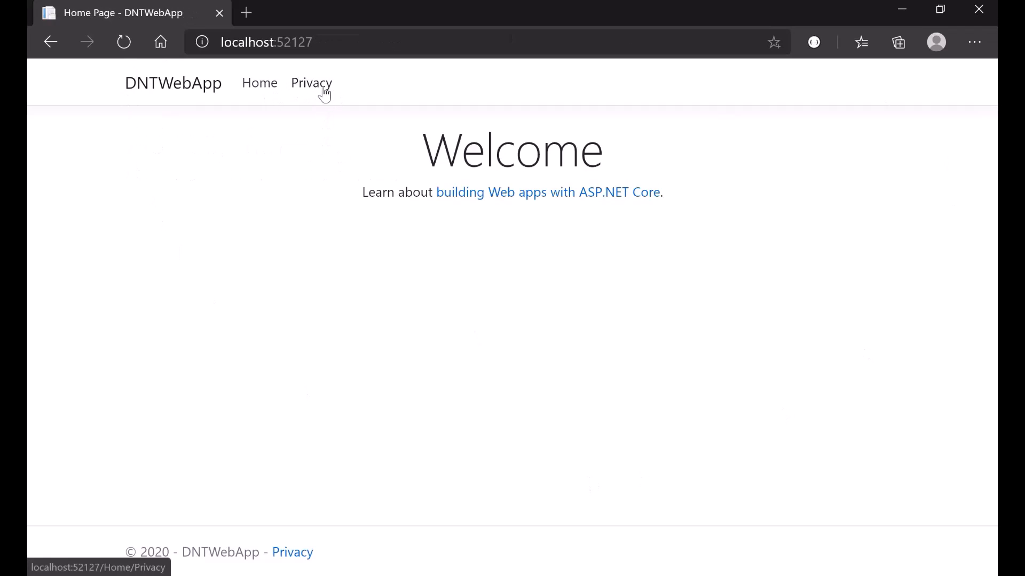
left_click(323, 91)
key("alt+Tab")
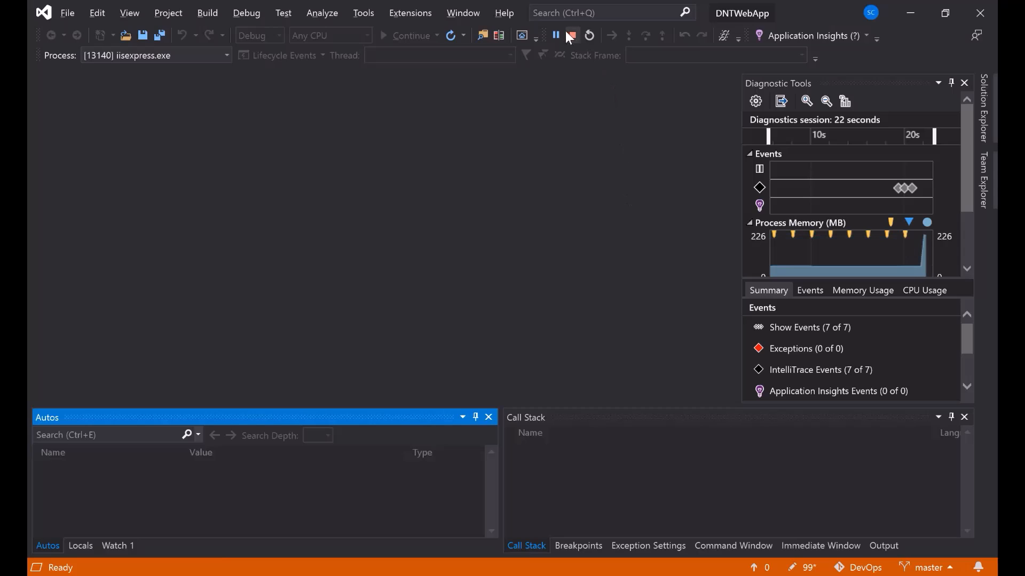
- Stop debugging, then Commit All and Push the pending changes with the message 'initial'
left_click(572, 36)
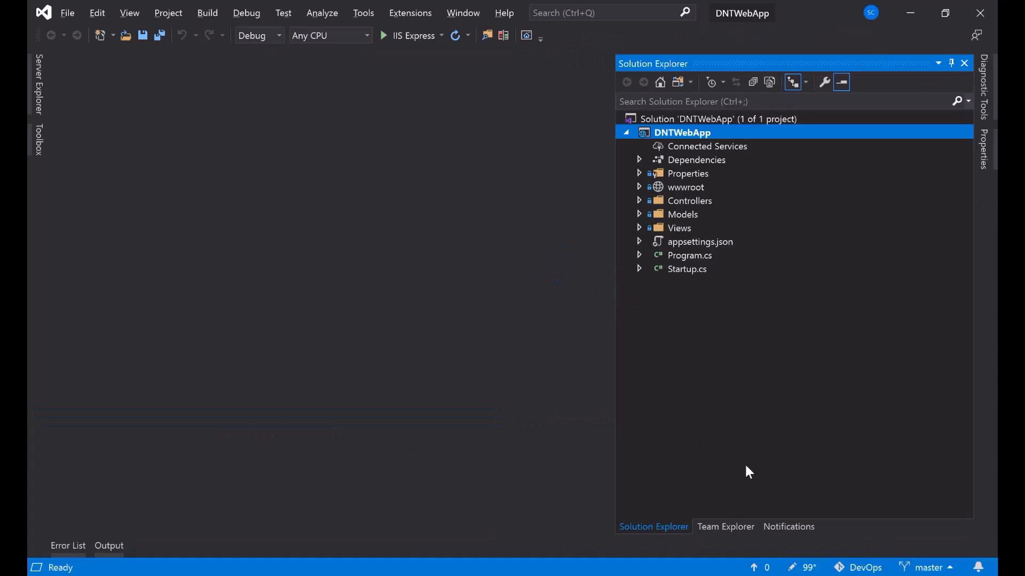
left_click(728, 529)
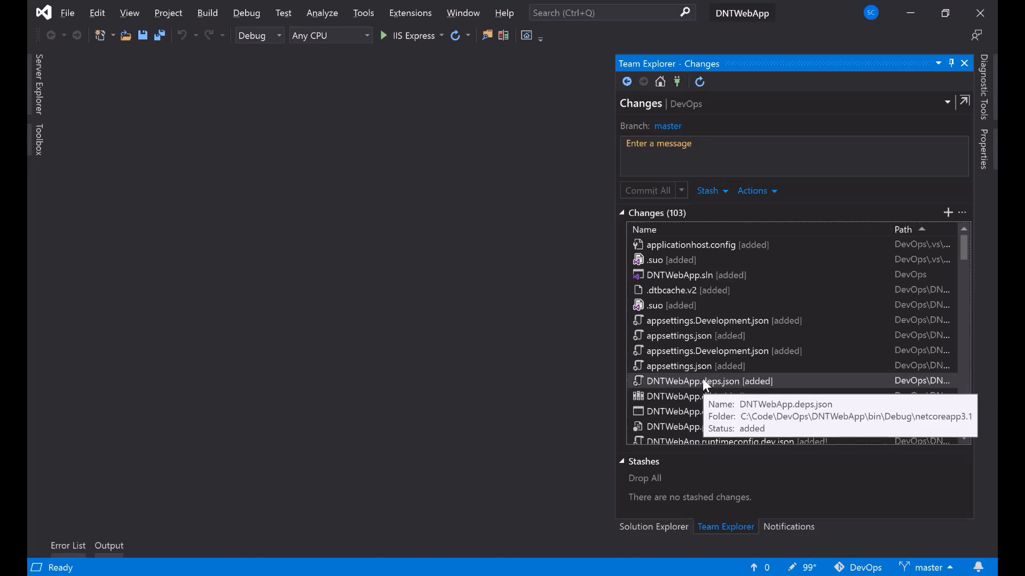
left_click(771, 158)
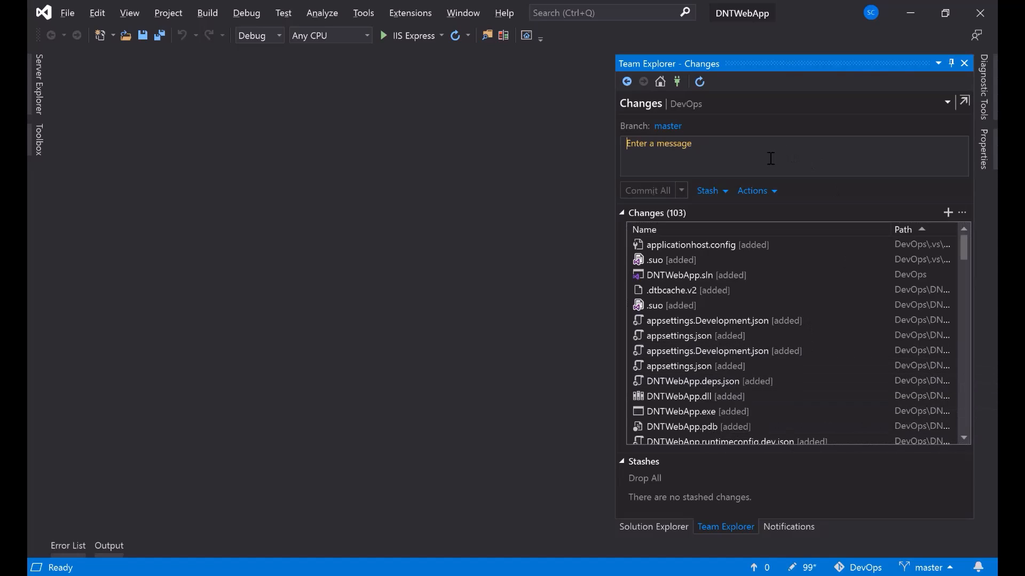
type("initial")
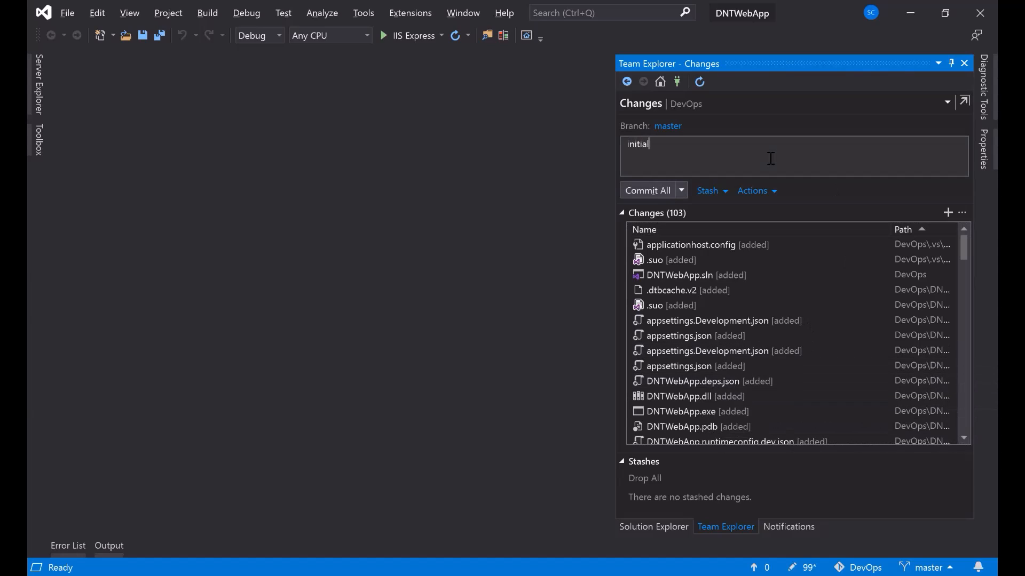
left_click(682, 191)
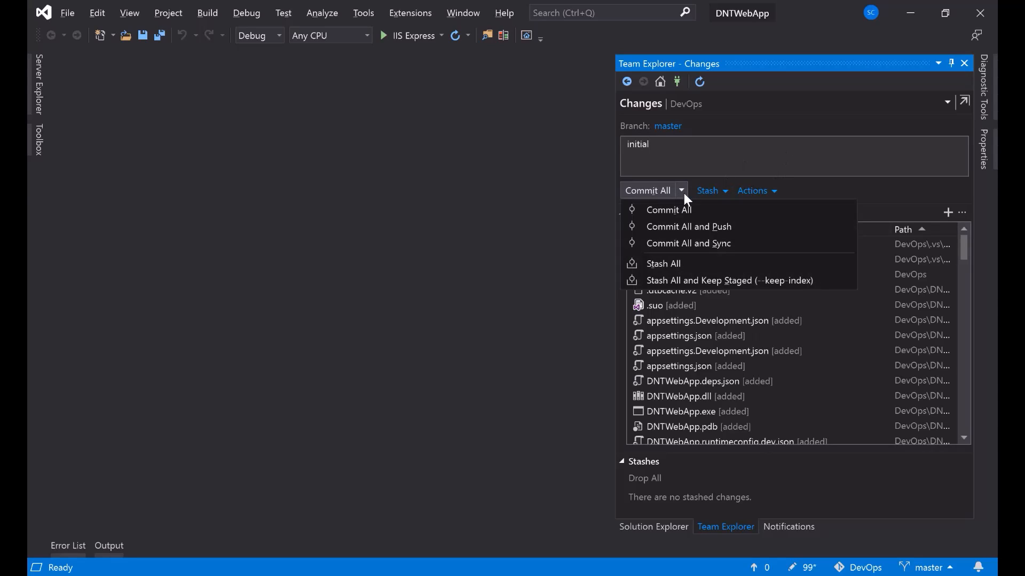
left_click(756, 231)
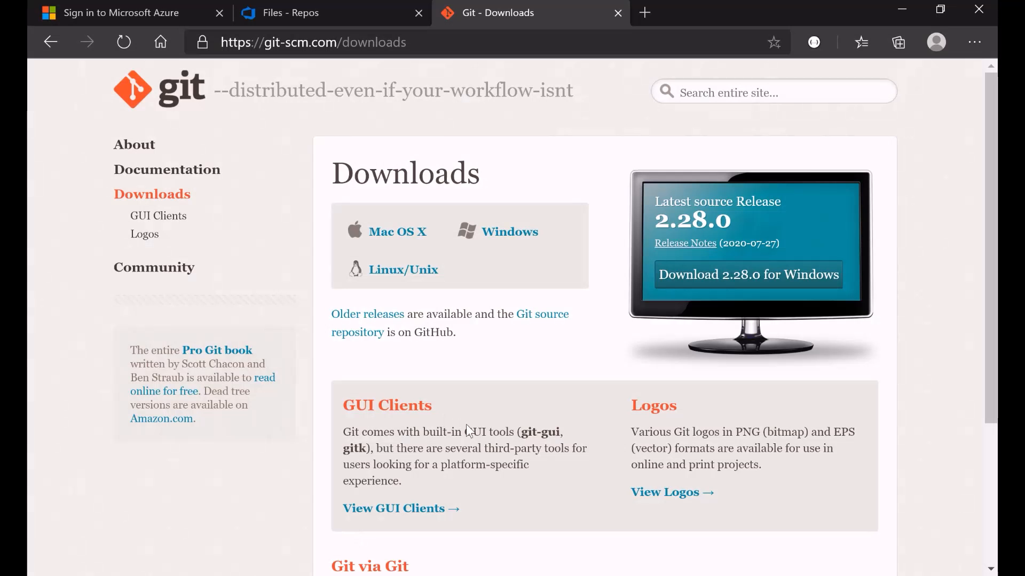
- Refresh the dntwebapp repository and expand the DNTWebApp folder to check the pushed files
left_click(98, 11)
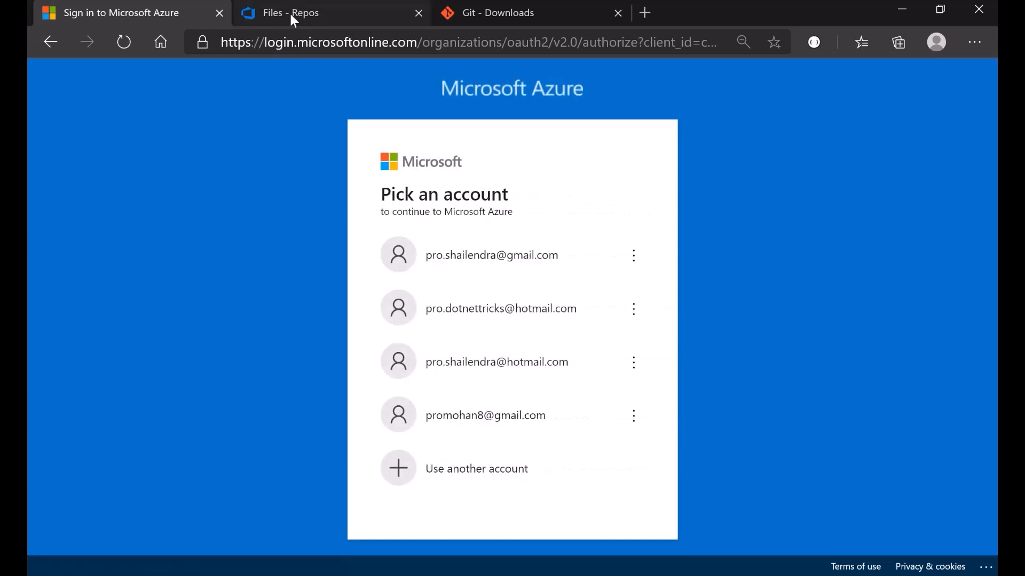
left_click(290, 12)
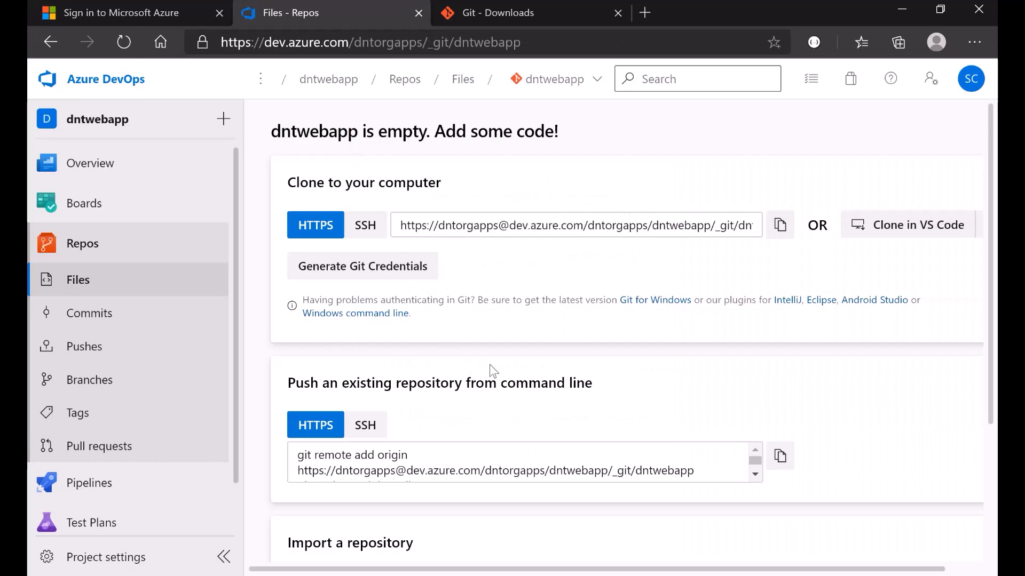
left_click(124, 42)
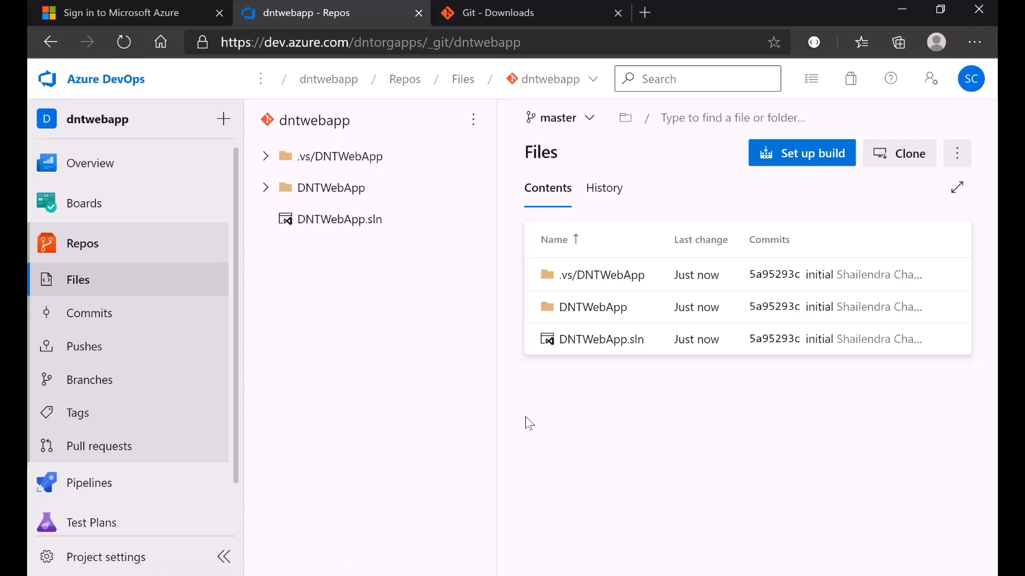
left_click(266, 187)
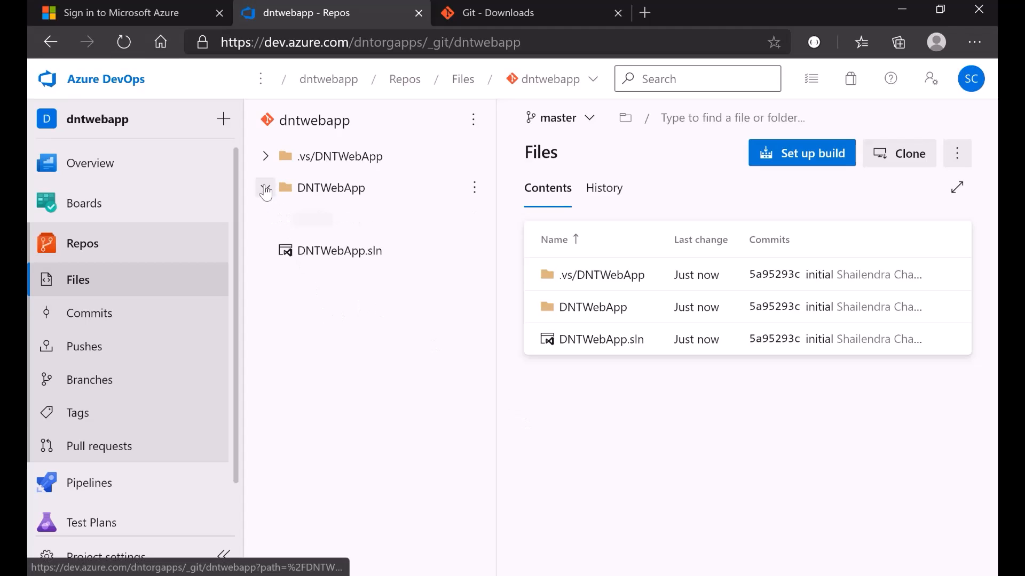
scroll(393, 428, "down", 1)
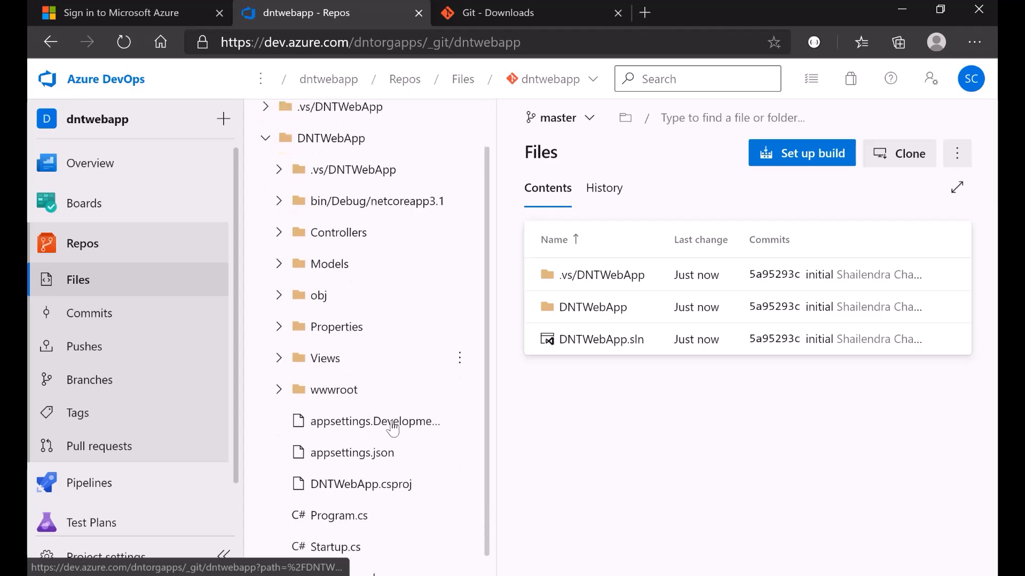
scroll(393, 429, "up", 1)
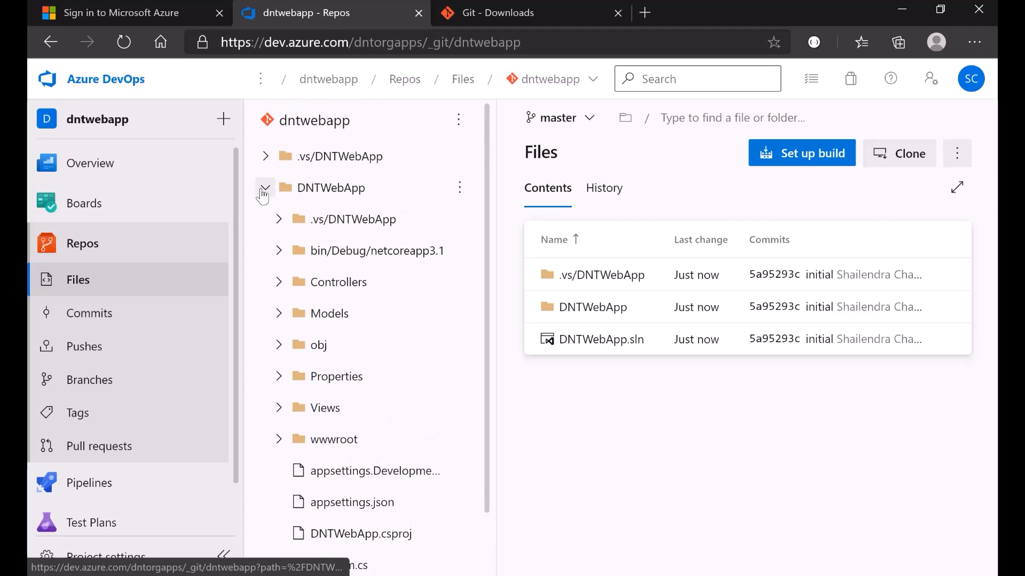
left_click(265, 189)
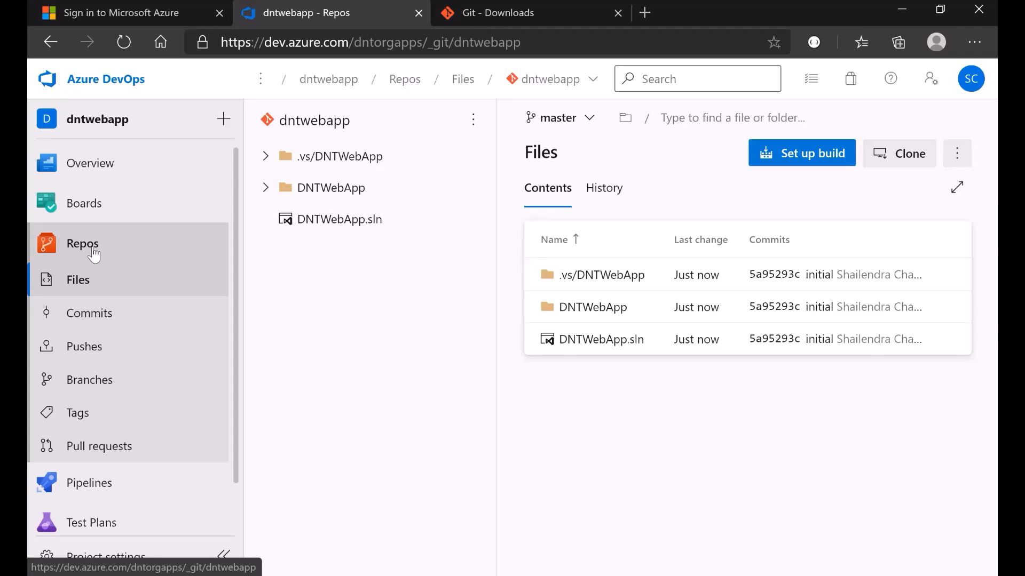
scroll(86, 363, "down", 1)
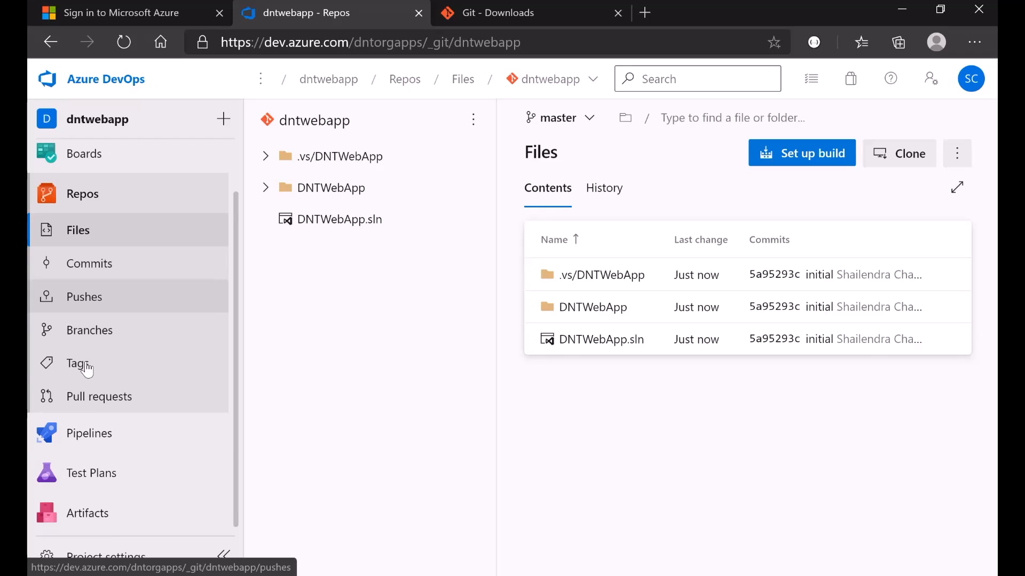
- Open the dntwebapp project's Pipelines page and switch back to the browser
mouse_move(70, 443)
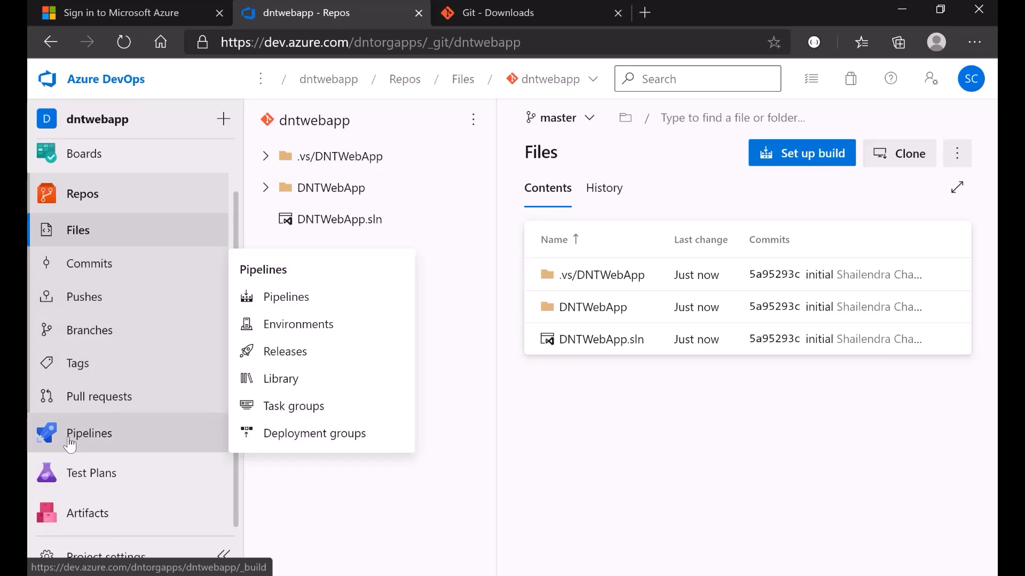
left_click(70, 443)
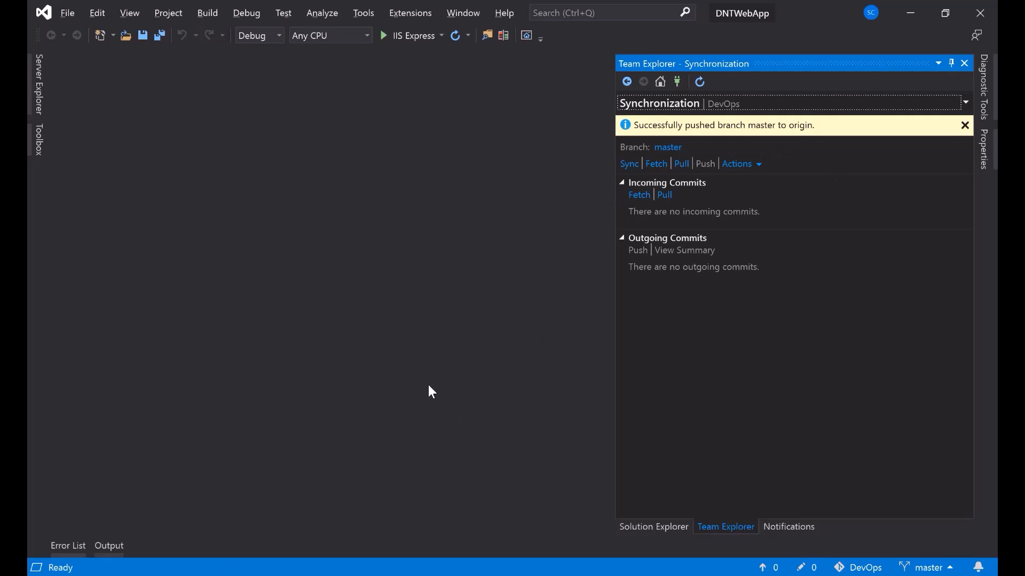
key("alt+Tab")
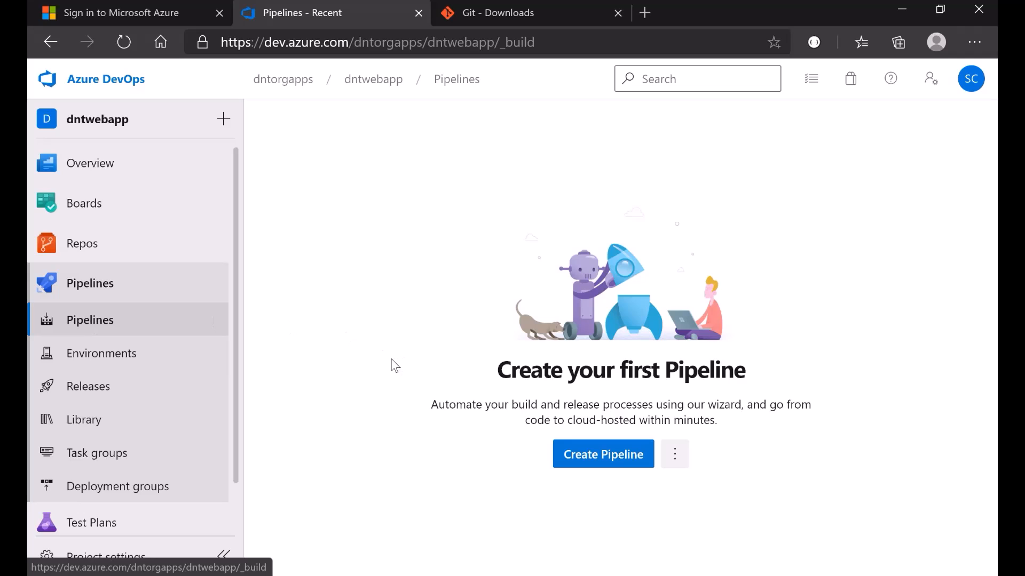
- Start a new pipeline with Create Pipeline from the empty Pipelines page
scroll(155, 433, "down", 1)
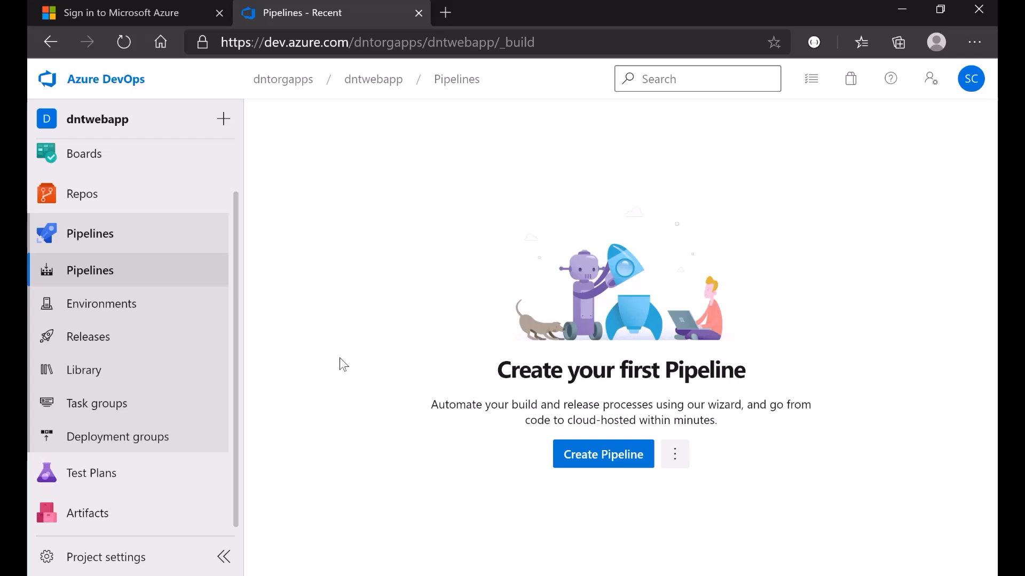
left_click(606, 462)
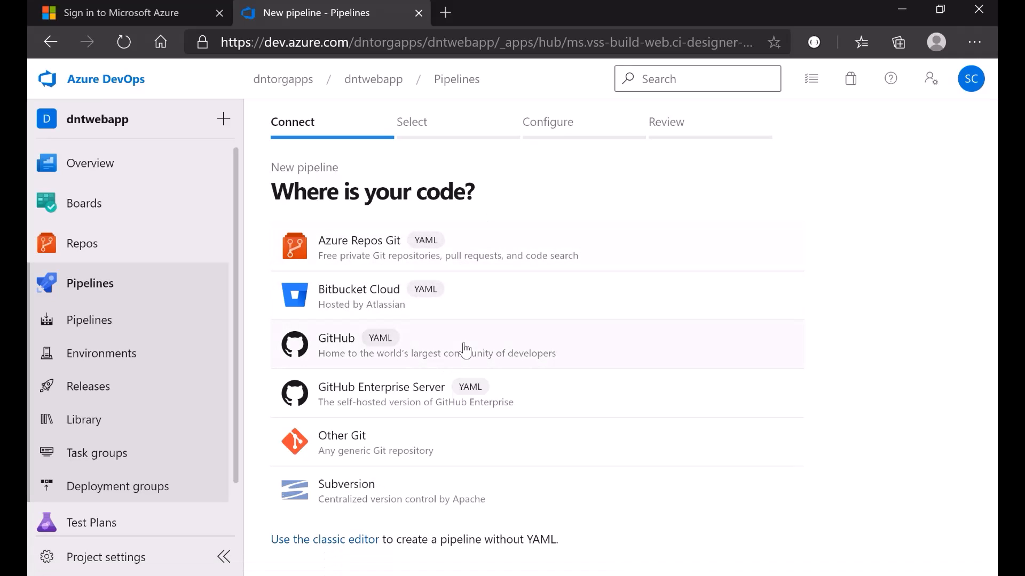
- Use the classic editor with Azure Repos Git, dntwebapp repository and master branch, then continue
left_click(315, 545)
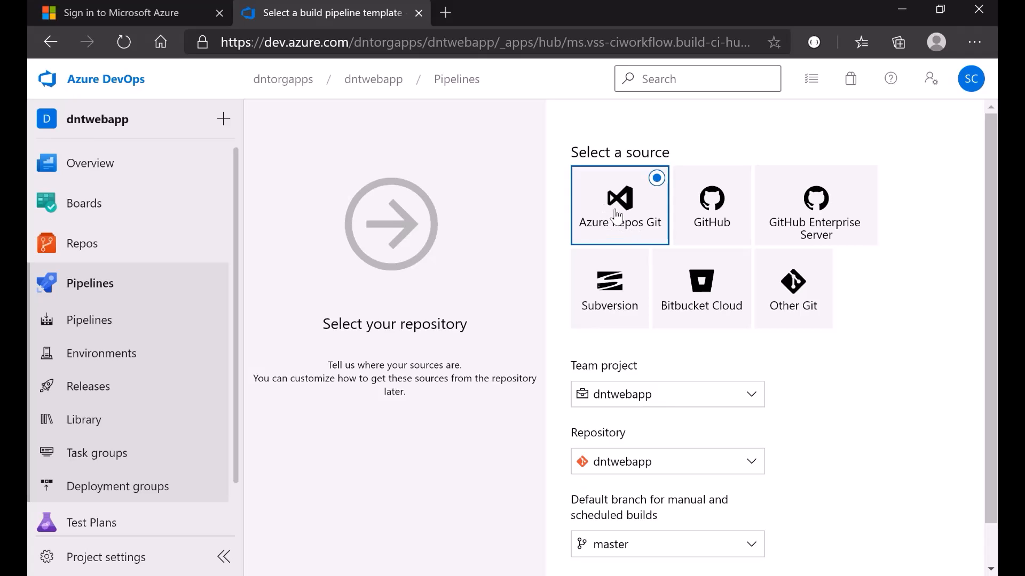
mouse_move(70, 252)
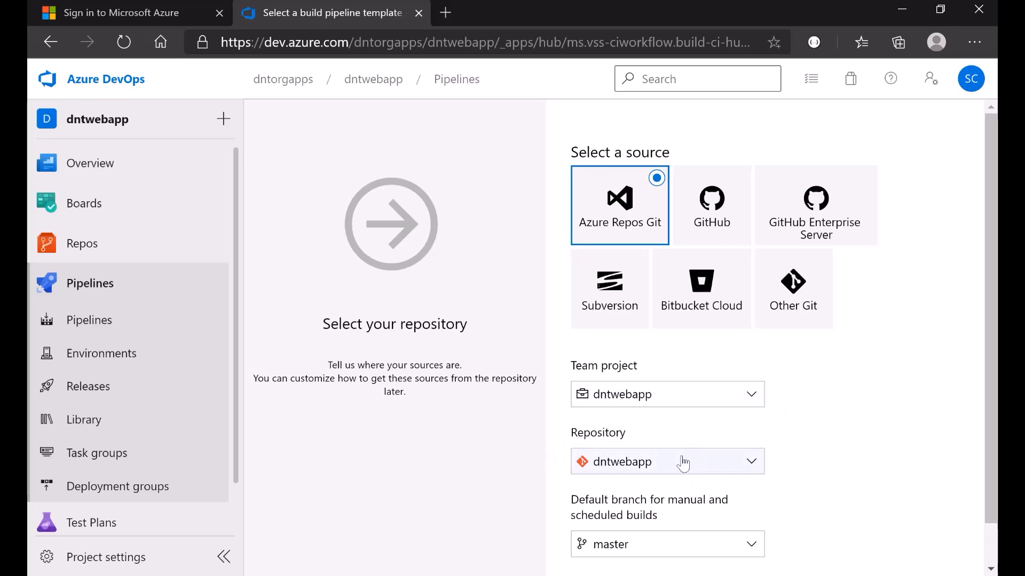
scroll(670, 405, "down", 1)
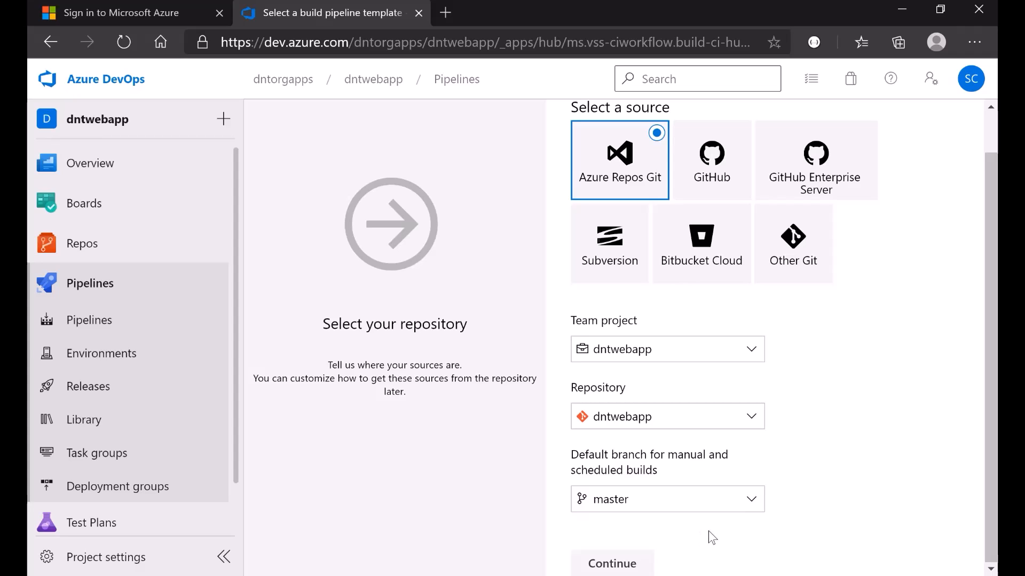
left_click(642, 511)
left_click(739, 547)
left_click(638, 566)
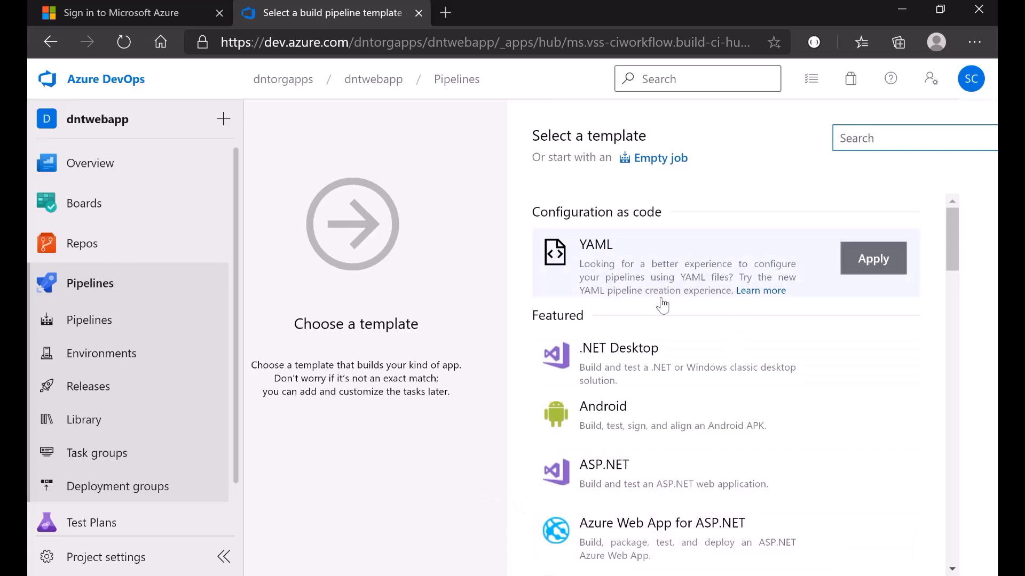
- Find ASP.NET Core under Others in the template list and apply it
scroll(677, 451, "down", 2)
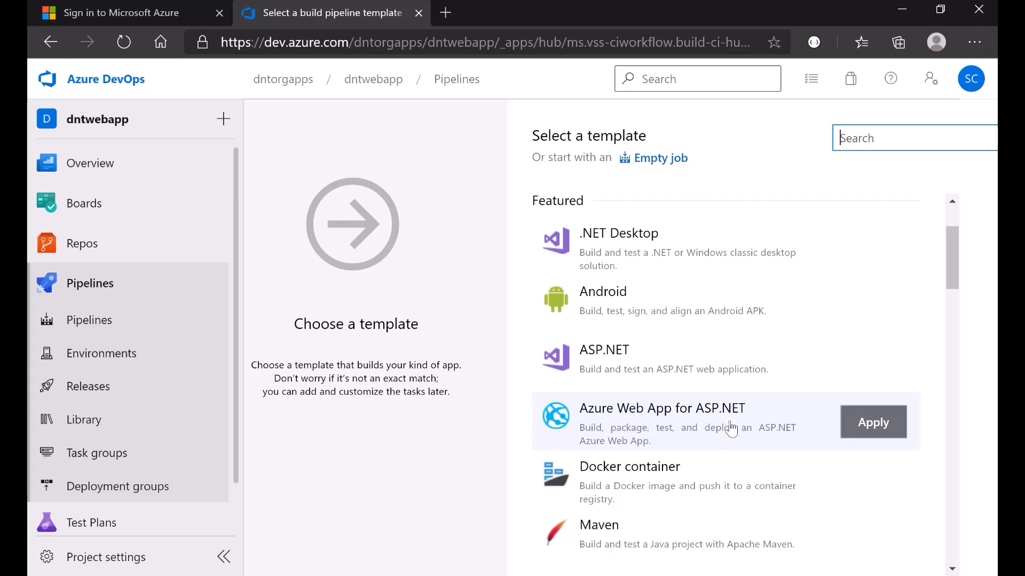
scroll(624, 442, "down", 10)
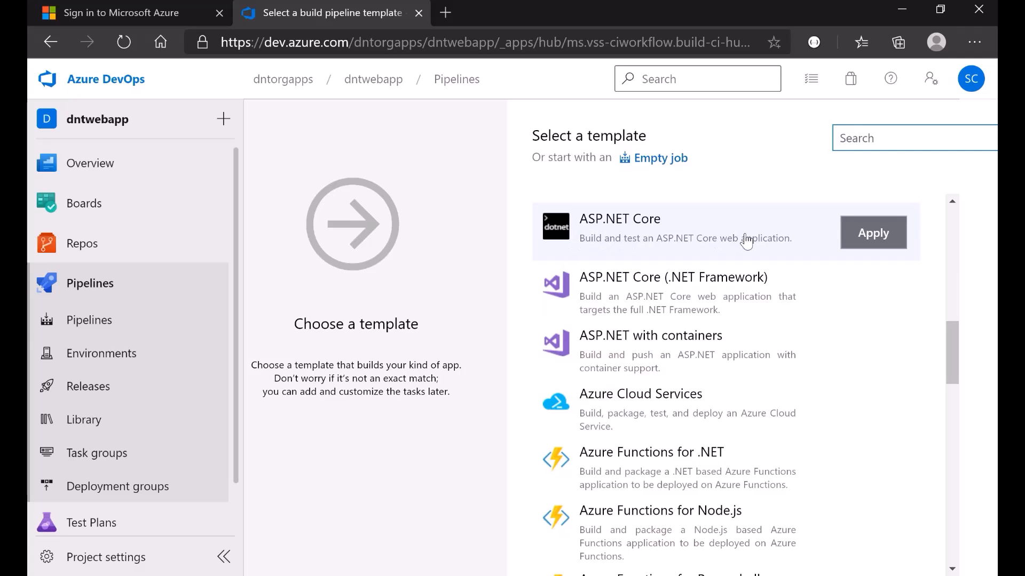
scroll(647, 452, "down", 10)
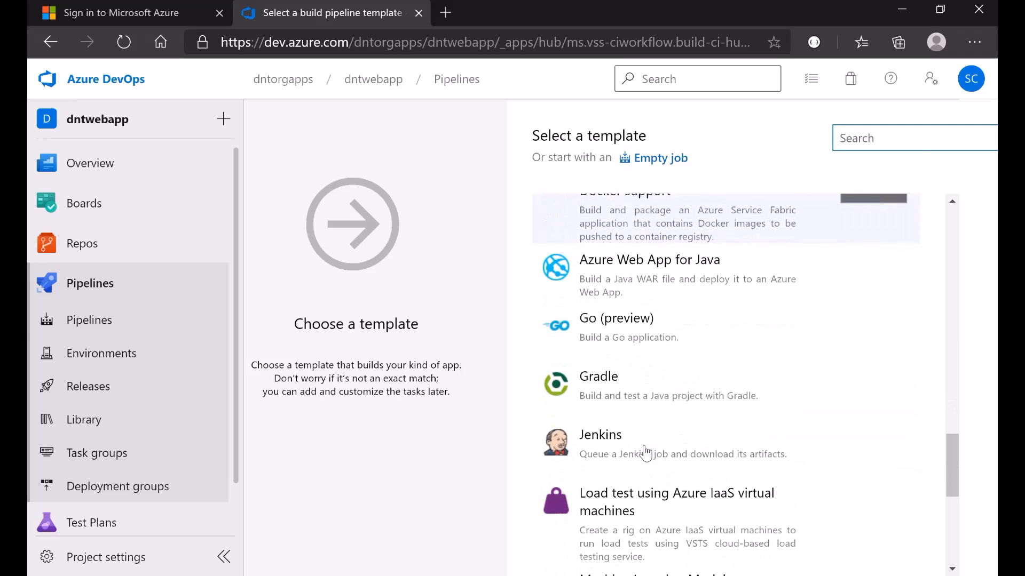
scroll(647, 452, "down", 5)
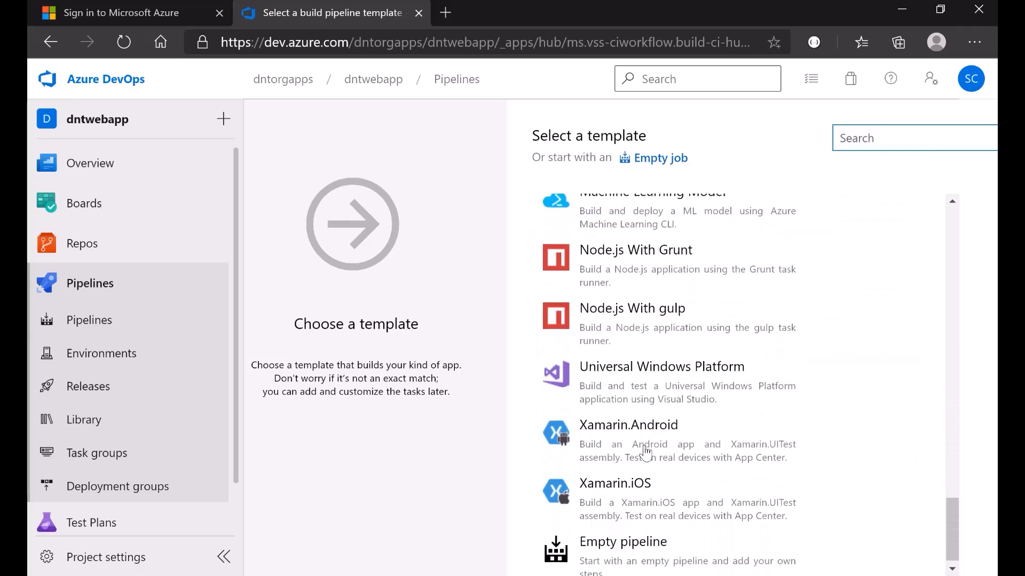
scroll(646, 452, "up", 15)
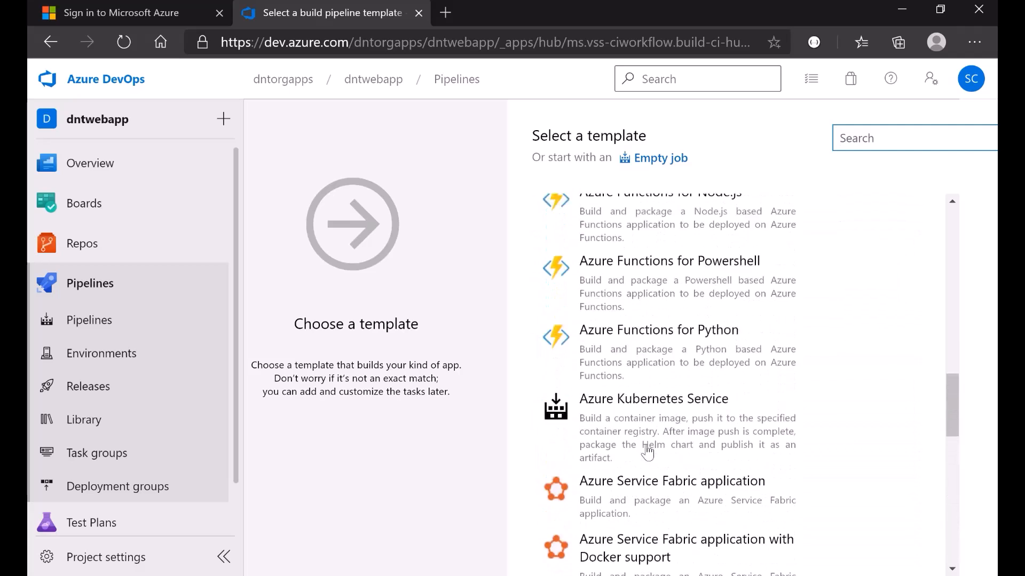
scroll(648, 453, "down", 4)
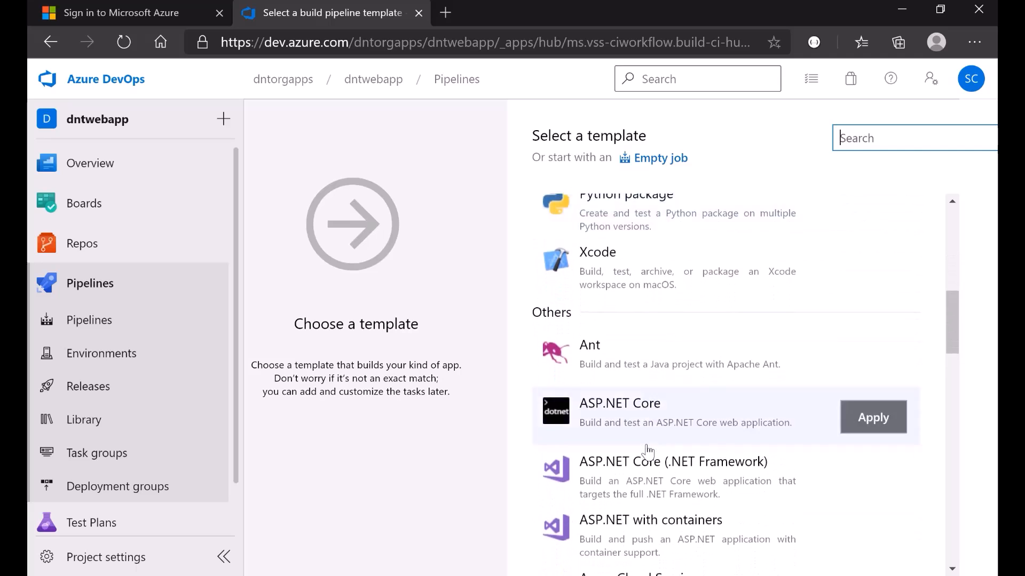
scroll(647, 453, "up", 8)
scroll(648, 453, "down", 2)
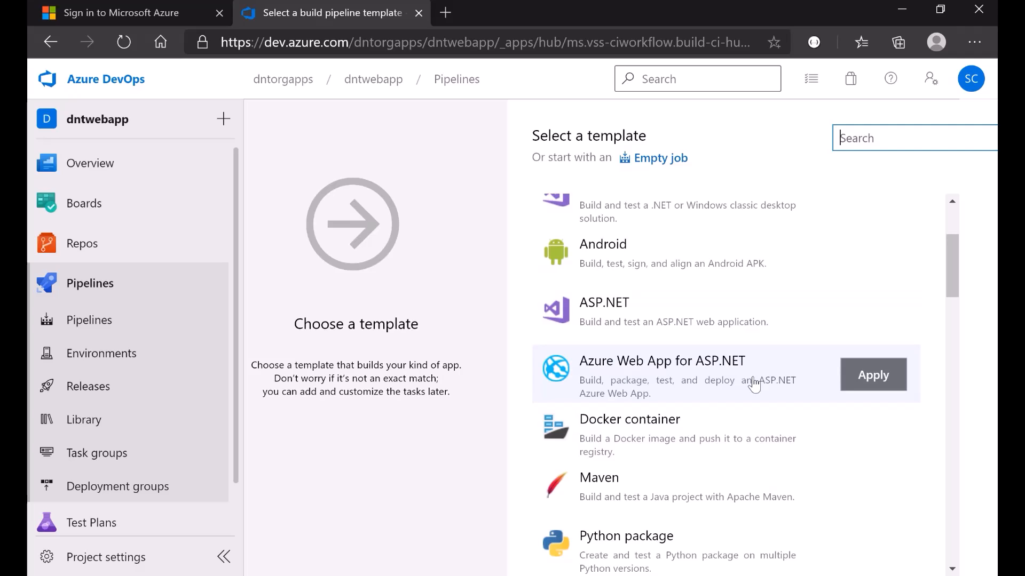
scroll(698, 384, "down", 7)
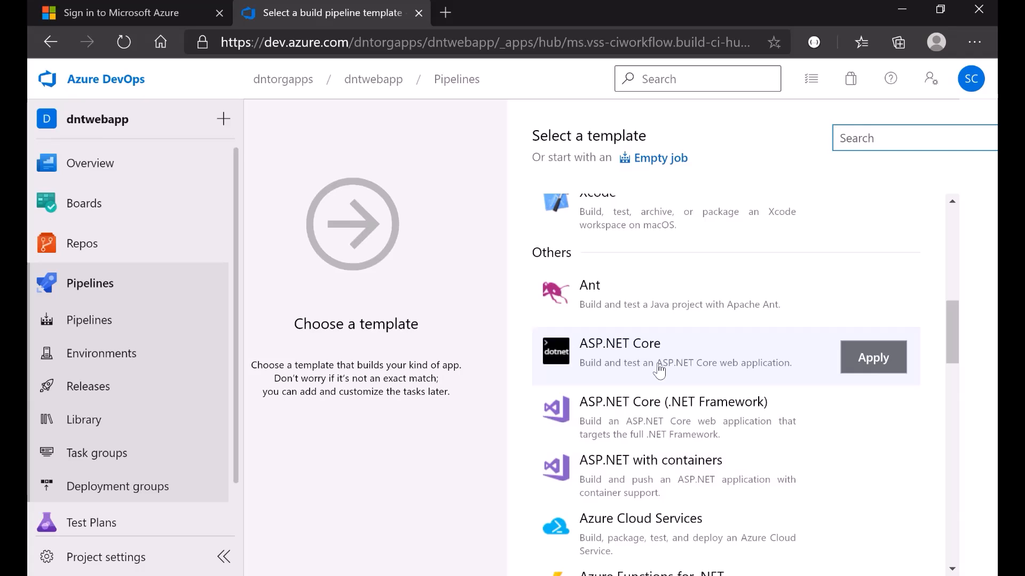
left_click(859, 367)
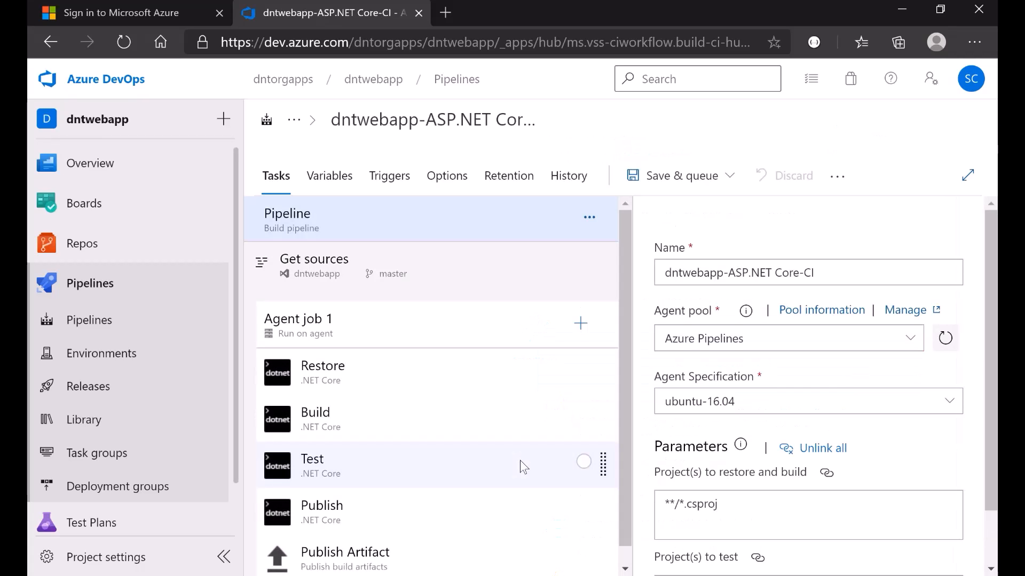
scroll(504, 485, "down", 1)
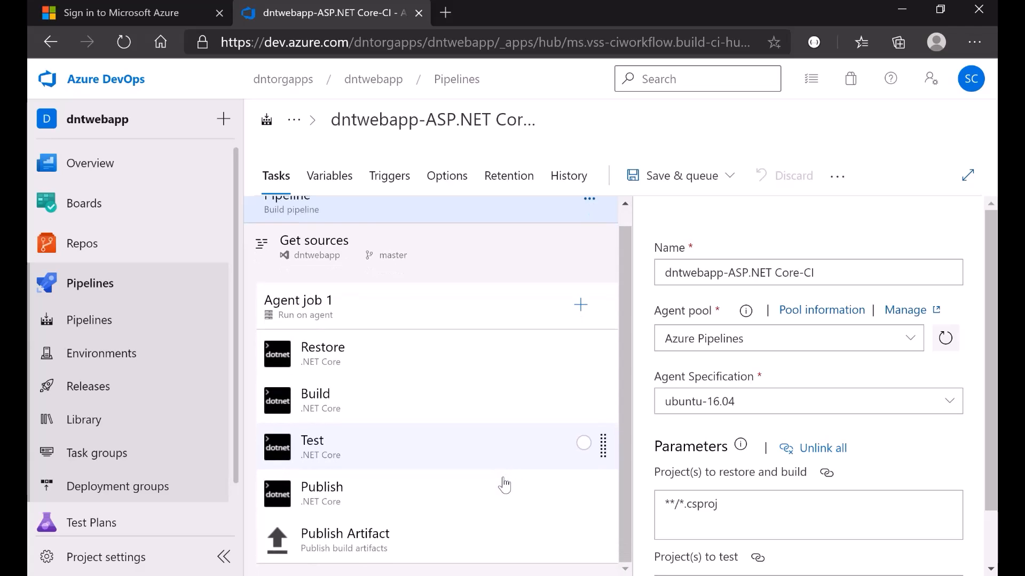
scroll(496, 489, "up", 1)
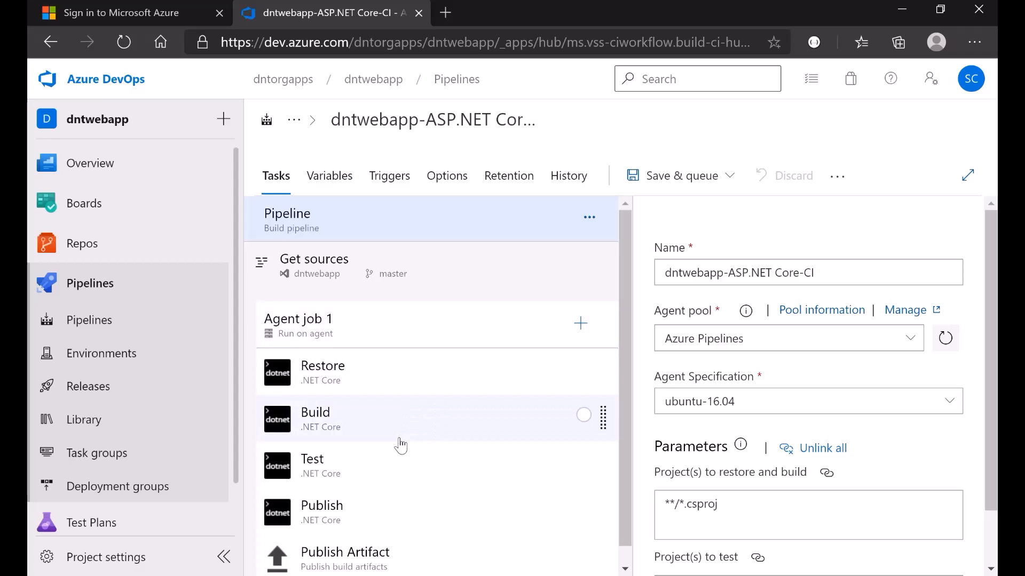
scroll(400, 441, "down", 1)
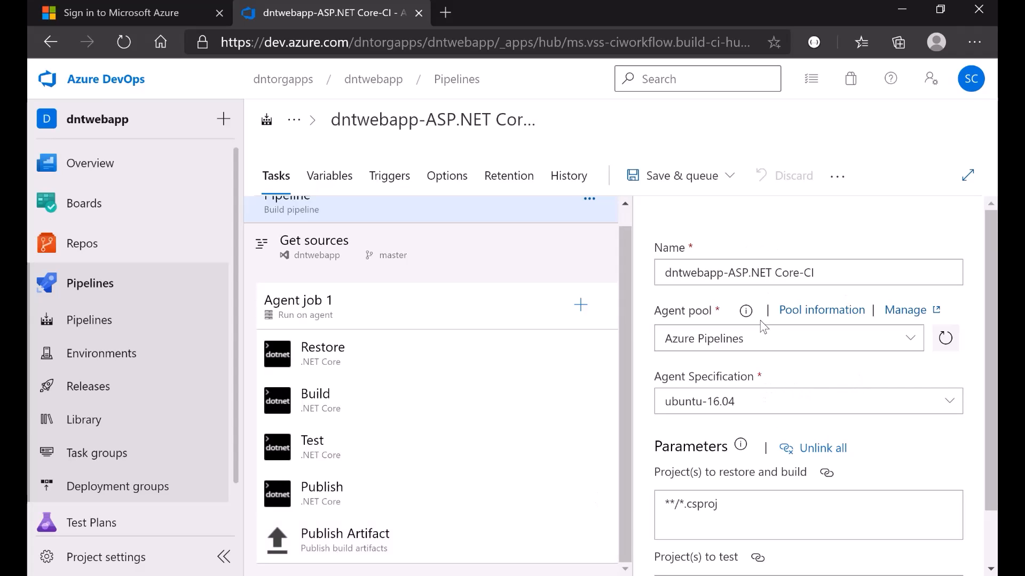
left_click(848, 276)
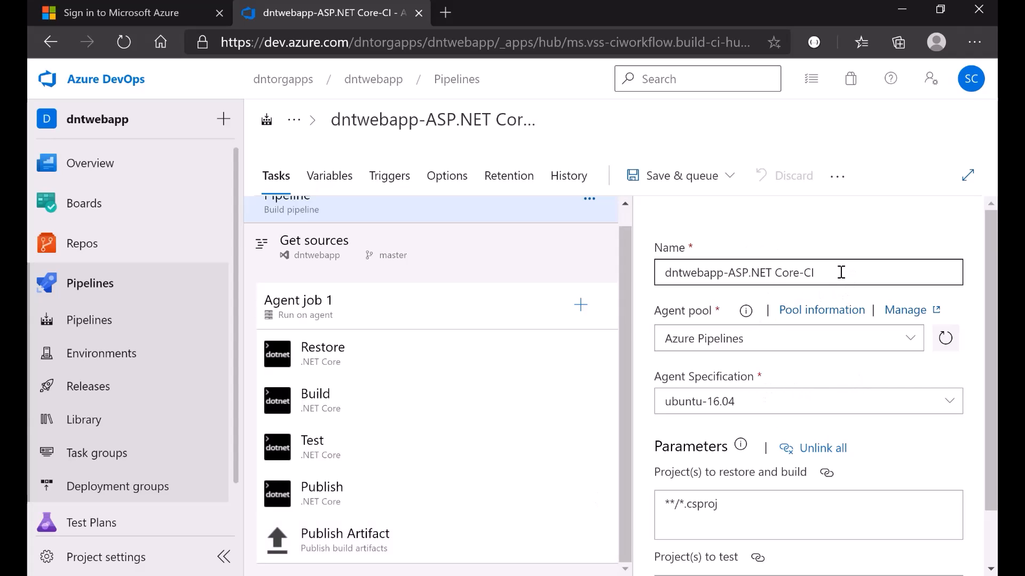
left_click_drag(841, 272, 654, 270)
left_click(699, 266)
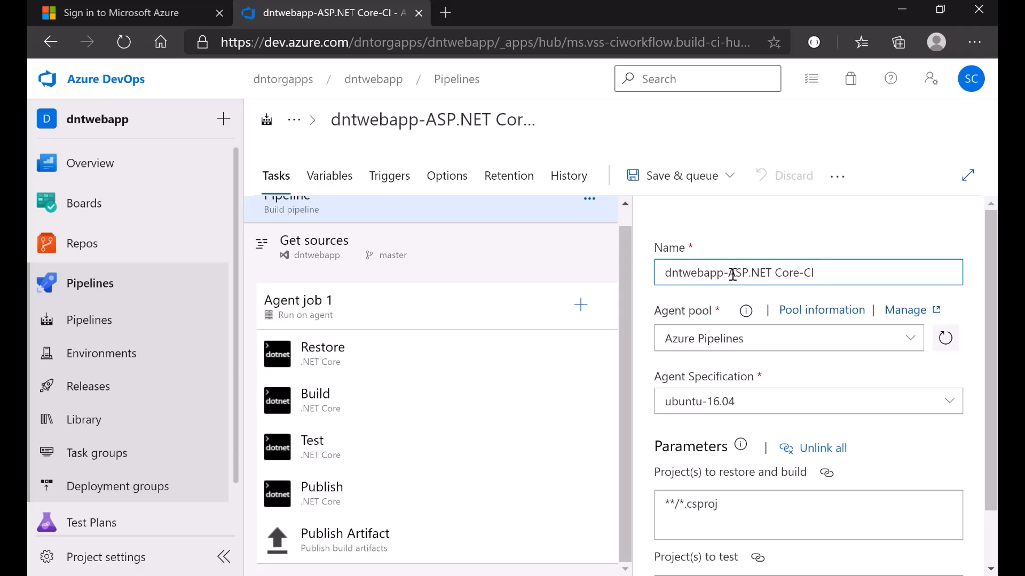
left_click_drag(805, 273, 828, 274)
left_click(828, 274)
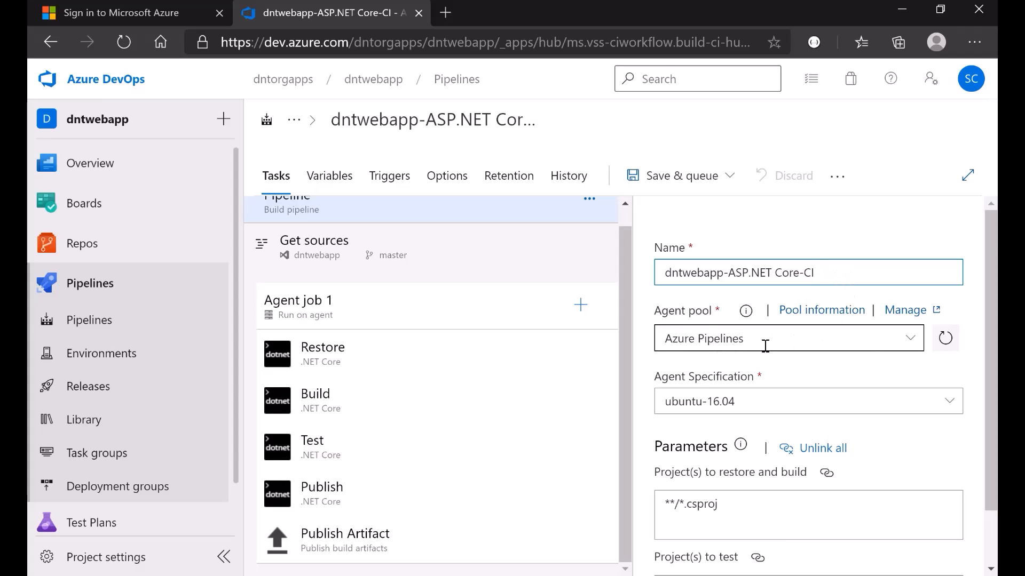
left_click(911, 342)
left_click(912, 344)
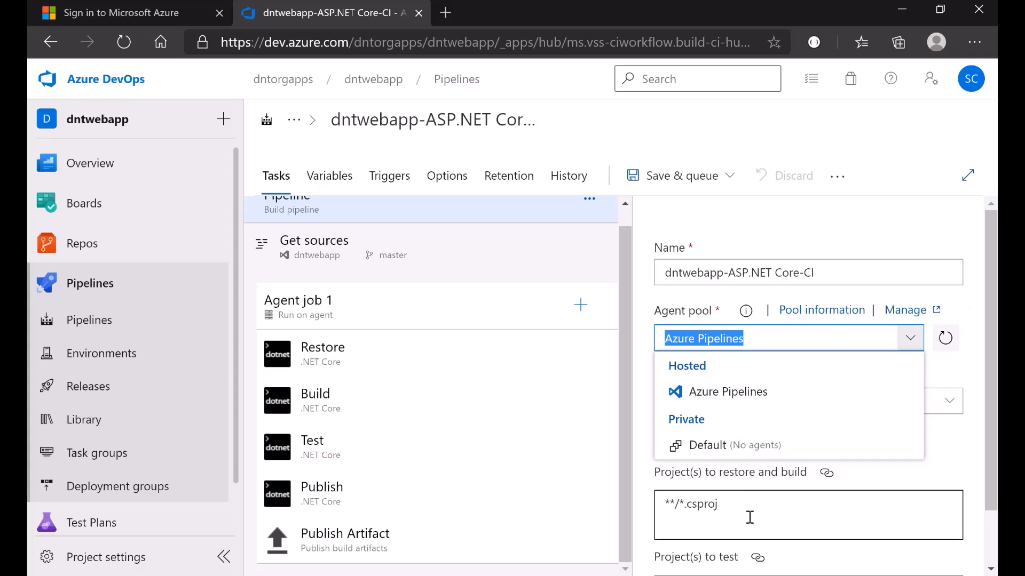
left_click(973, 303)
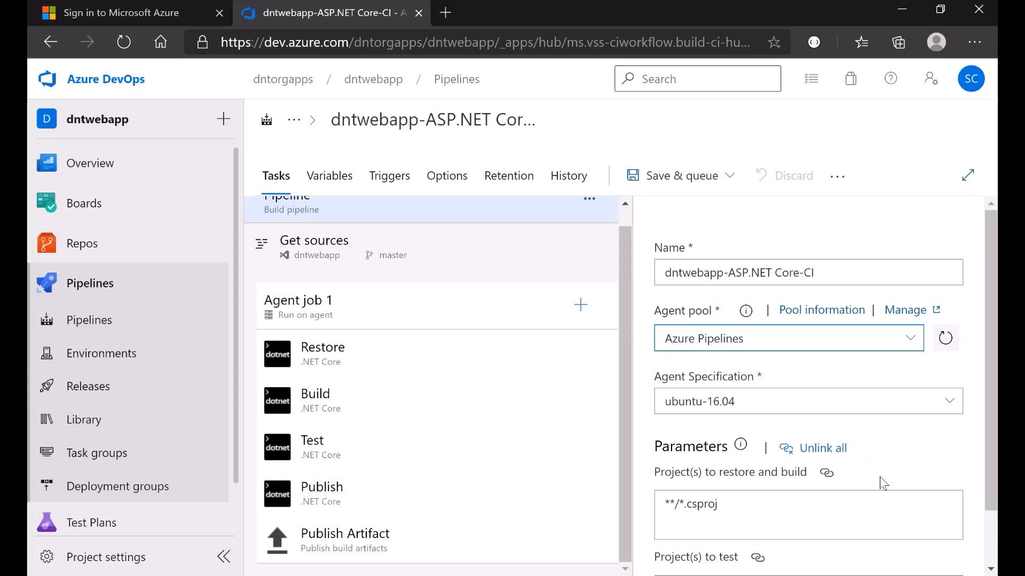
scroll(897, 483, "down", 1)
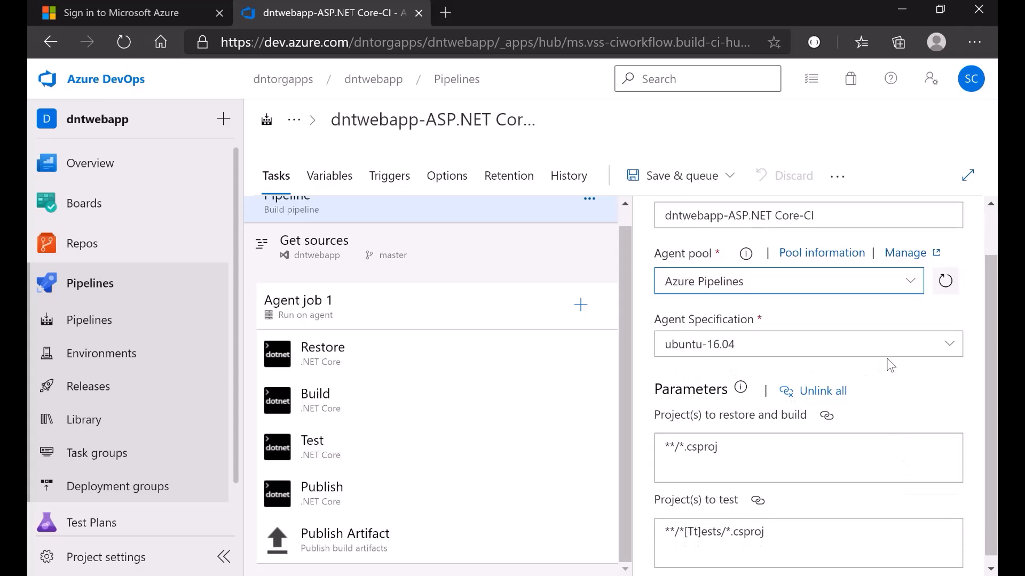
left_click(950, 348)
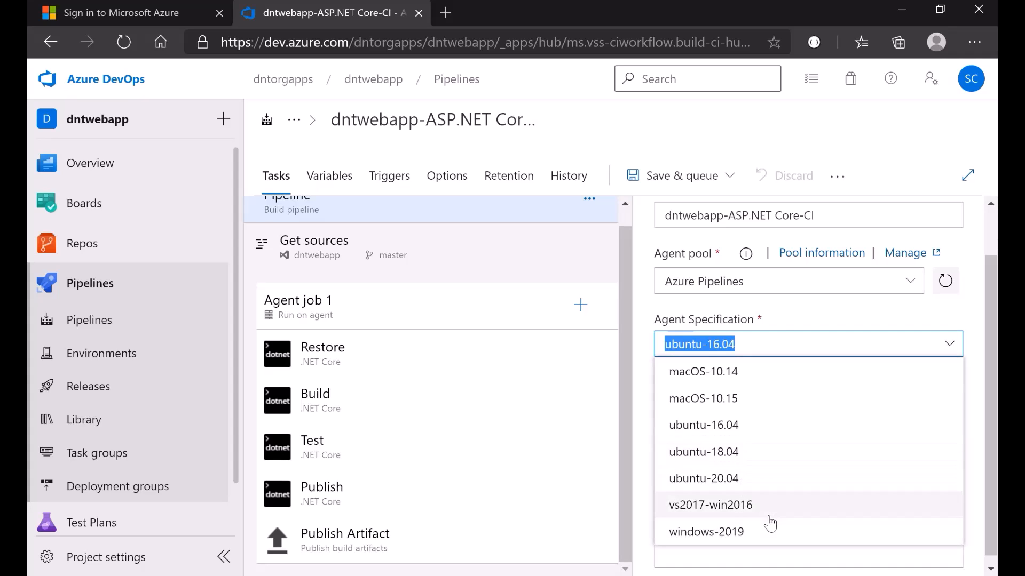
left_click(779, 310)
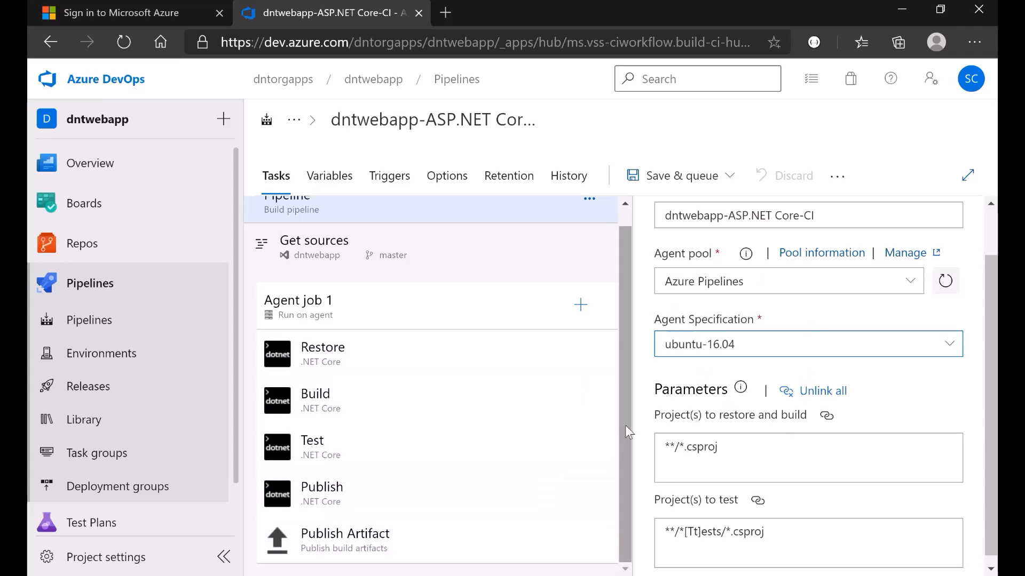
scroll(670, 384, "down", 1)
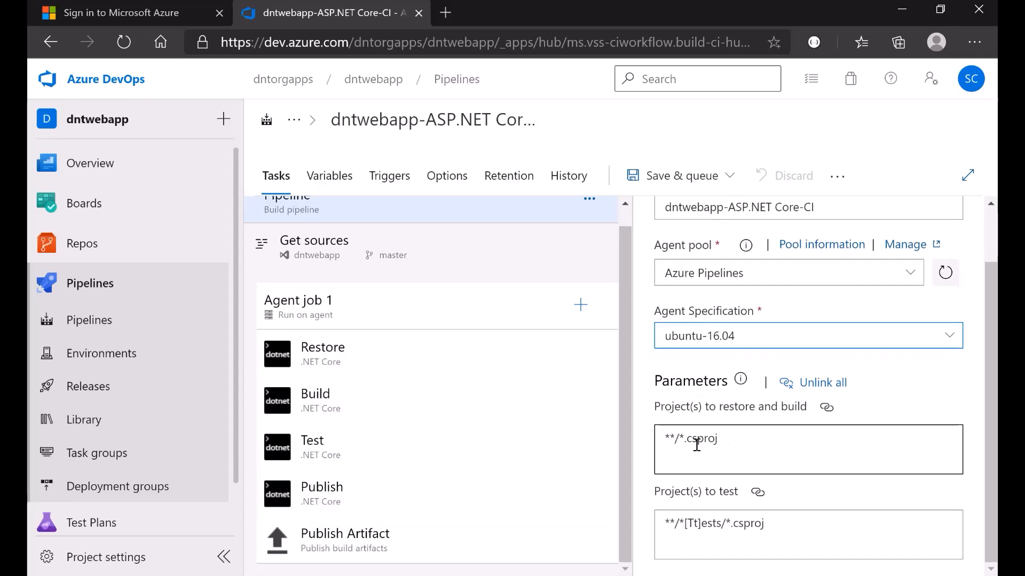
left_click_drag(684, 439, 754, 439)
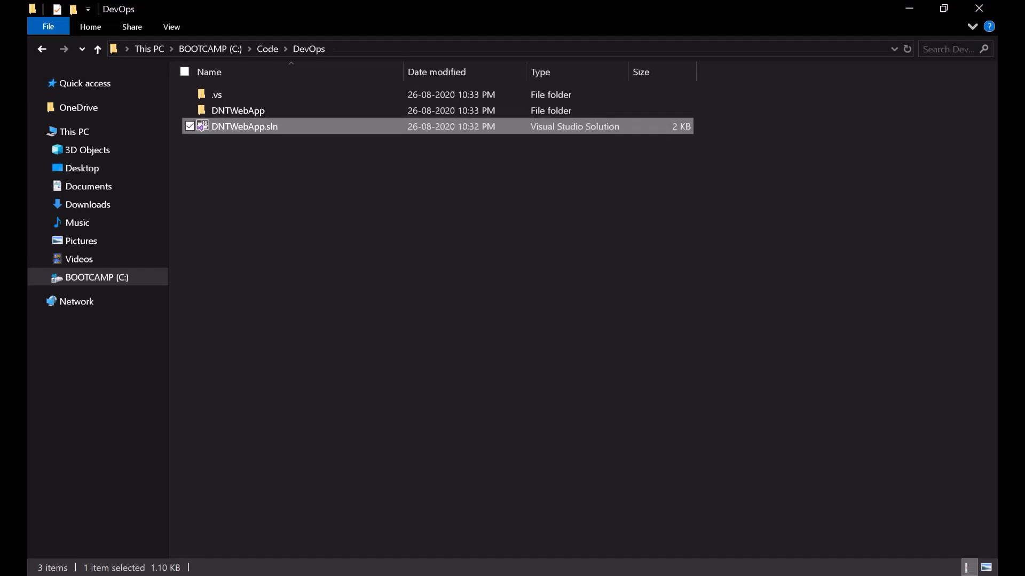
- Open the DNTWebApp folder under C:\Code\DevOps and select DNTWebApp.csproj
double_click(259, 110)
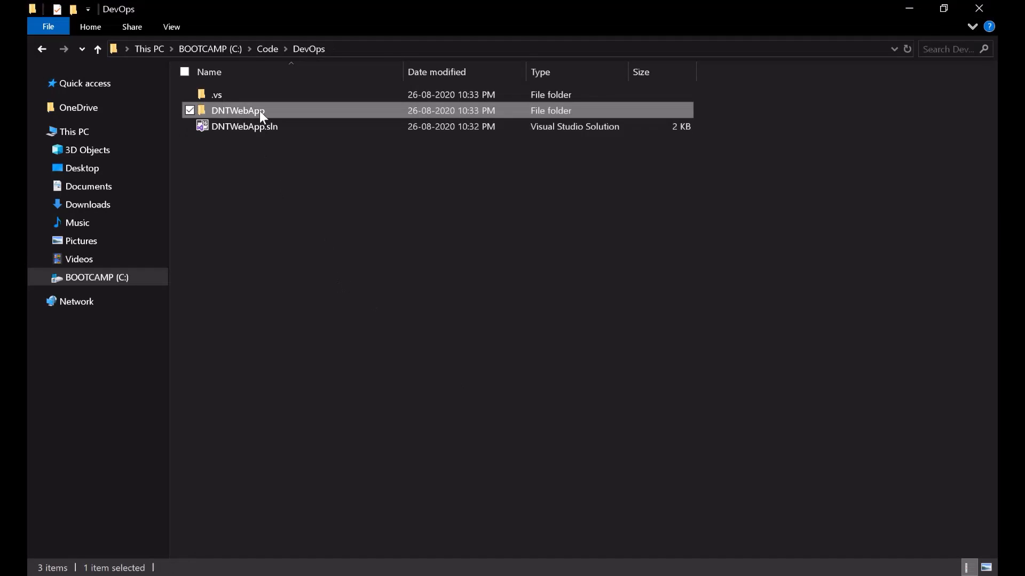
left_click(272, 238)
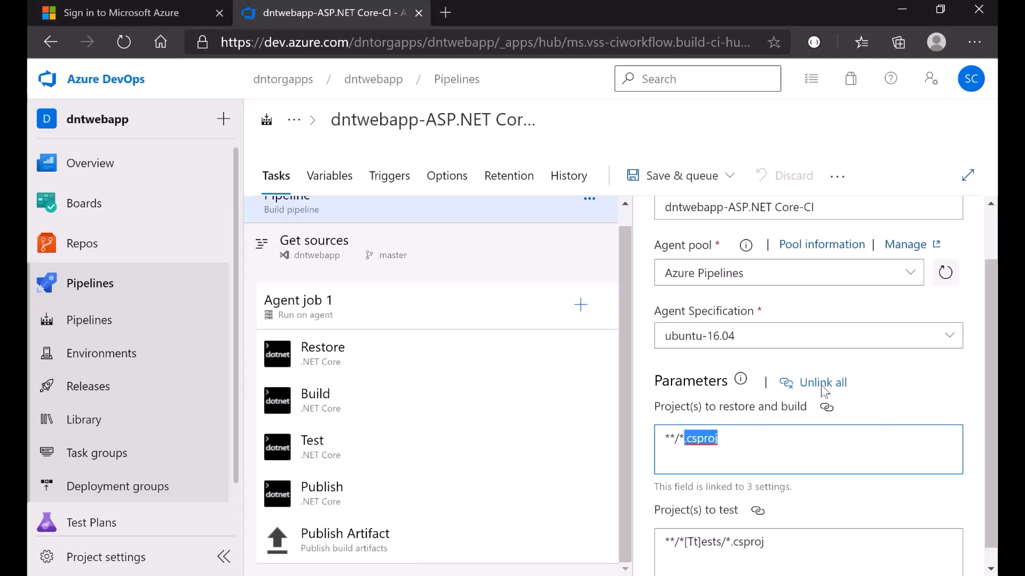
- Check the **/*.csproj project pattern used by the restore and build tasks
left_click(736, 441)
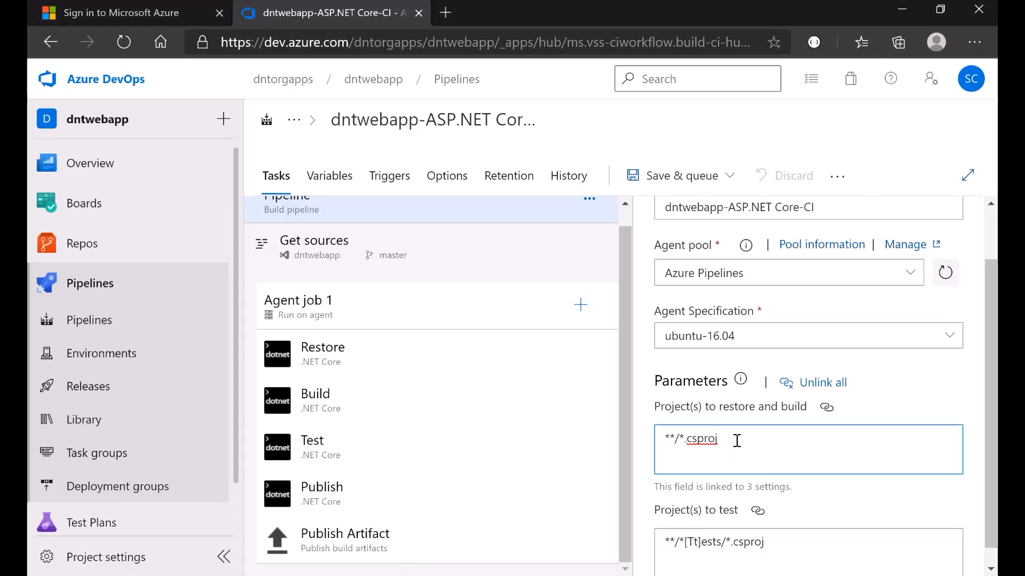
left_click_drag(678, 439, 757, 439)
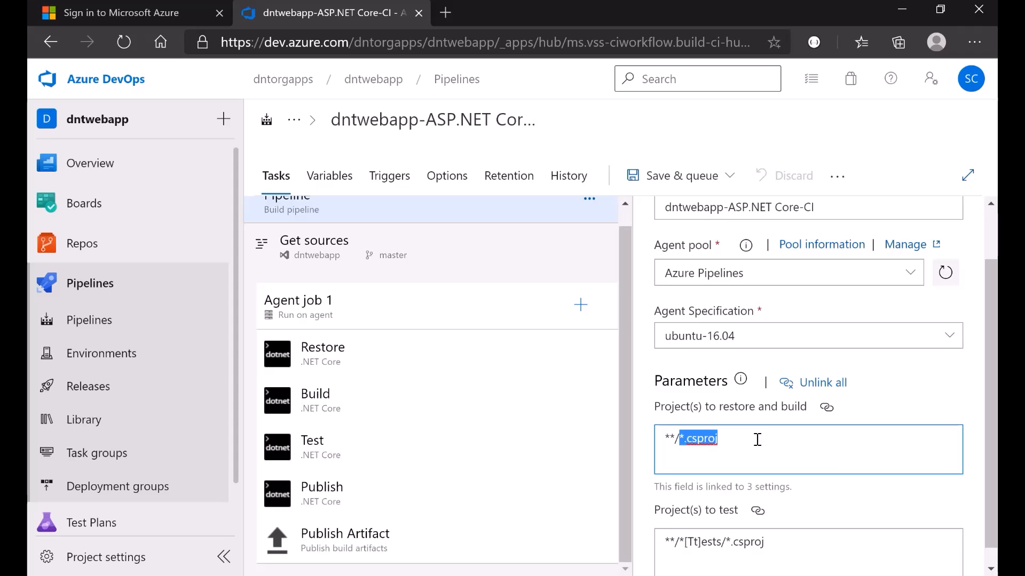
left_click(757, 439)
scroll(758, 439, "down", 1)
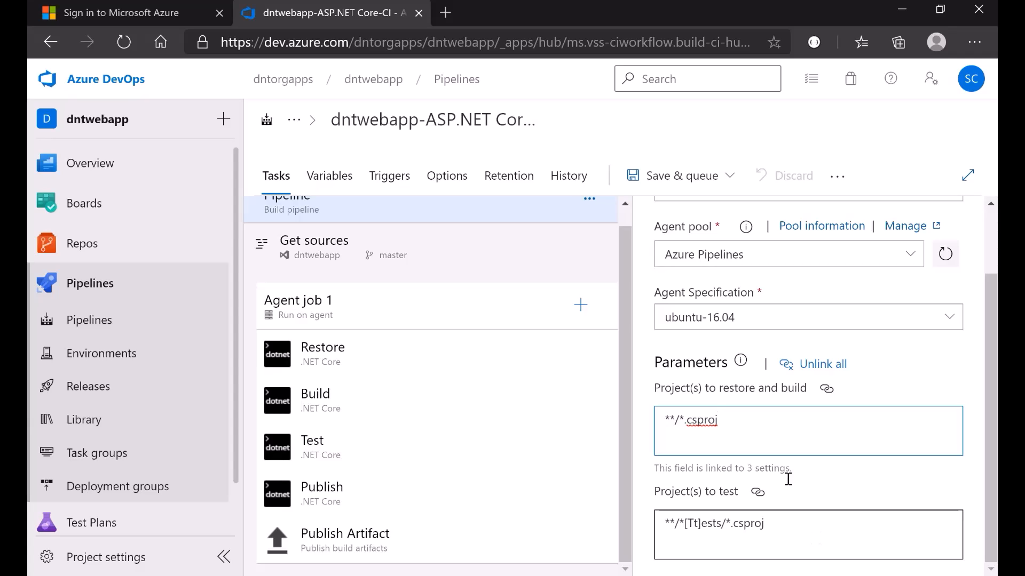
left_click_drag(741, 421, 659, 424)
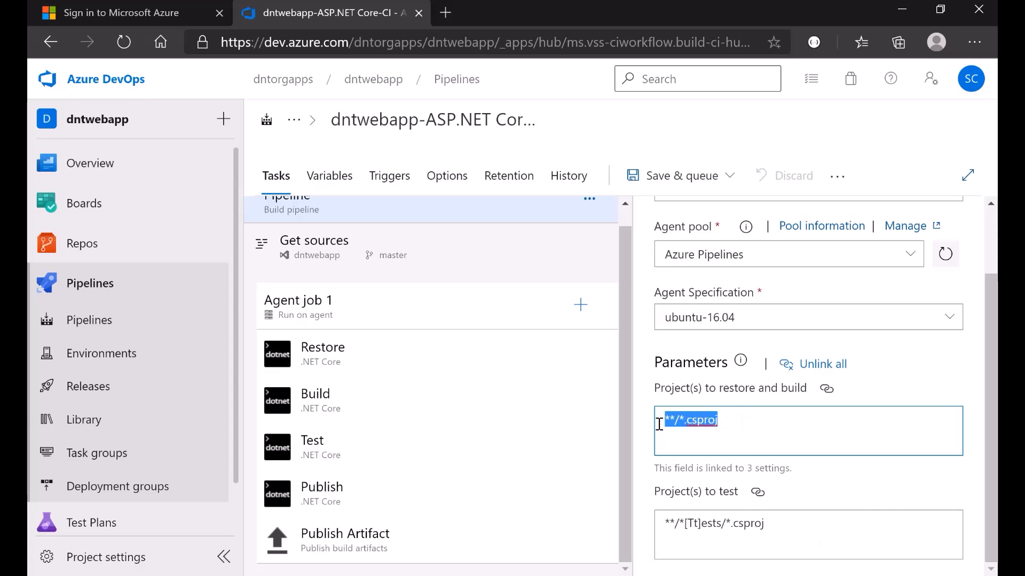
left_click(753, 426)
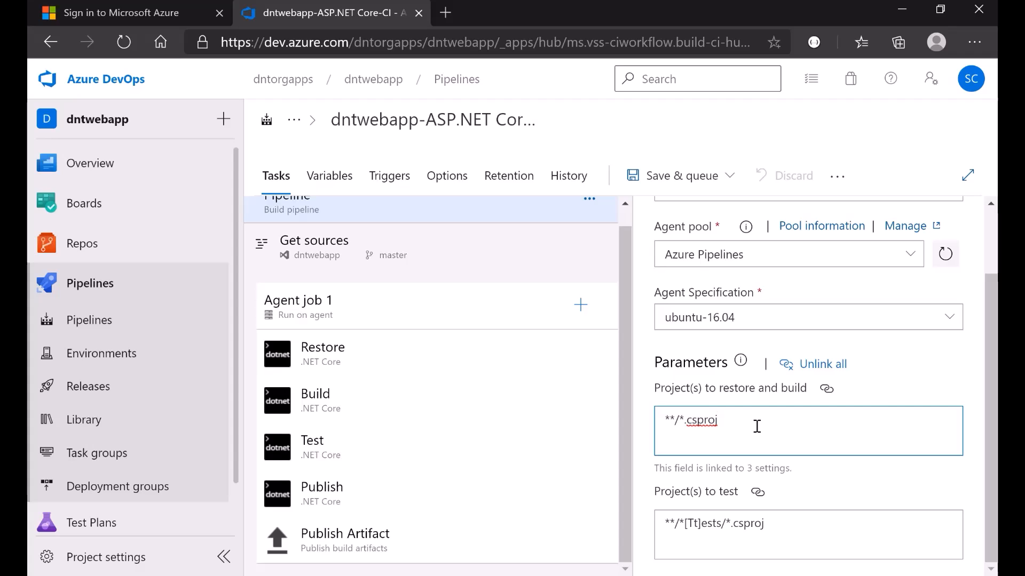
- Close the save options unsaved and show variables BuildConfiguration Release and BuildPlatform any cpu
left_click(729, 176)
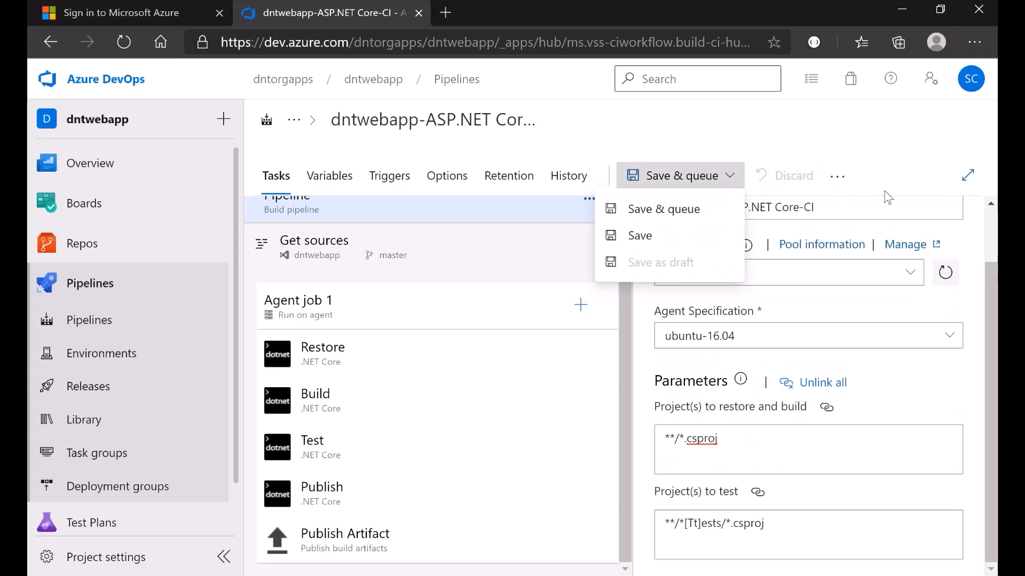
left_click(886, 156)
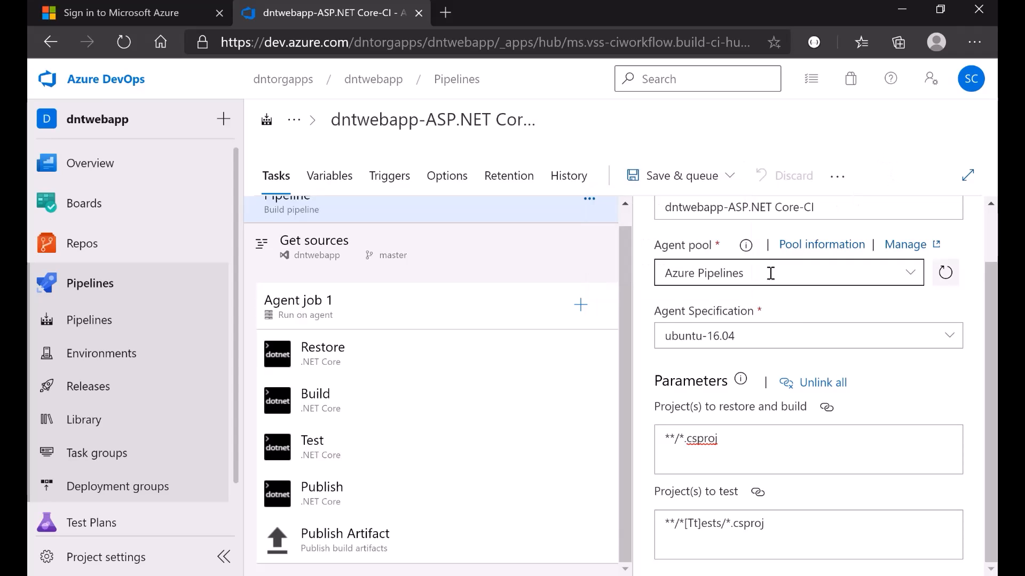
scroll(752, 305, "up", 1)
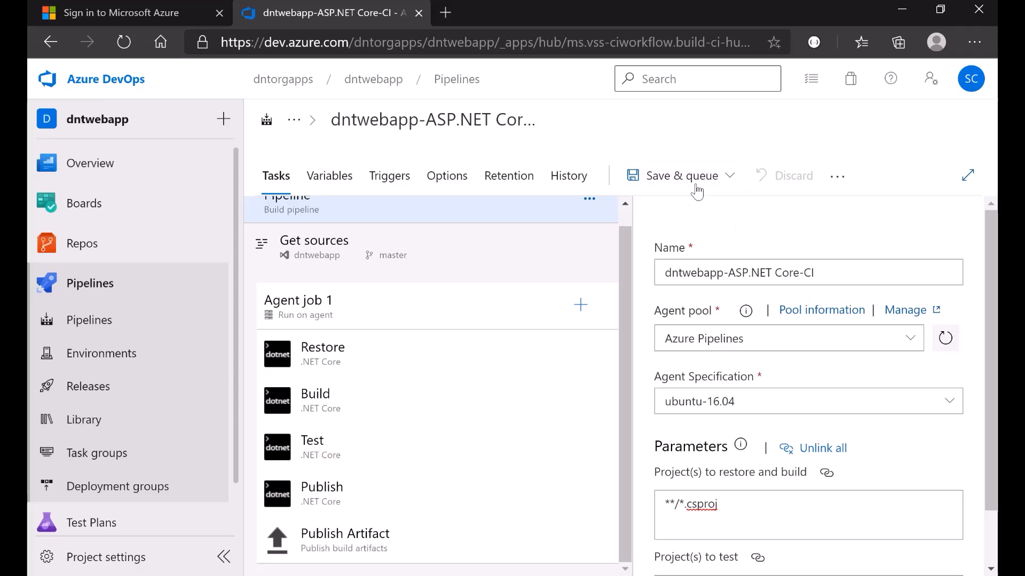
scroll(395, 320, "up", 1)
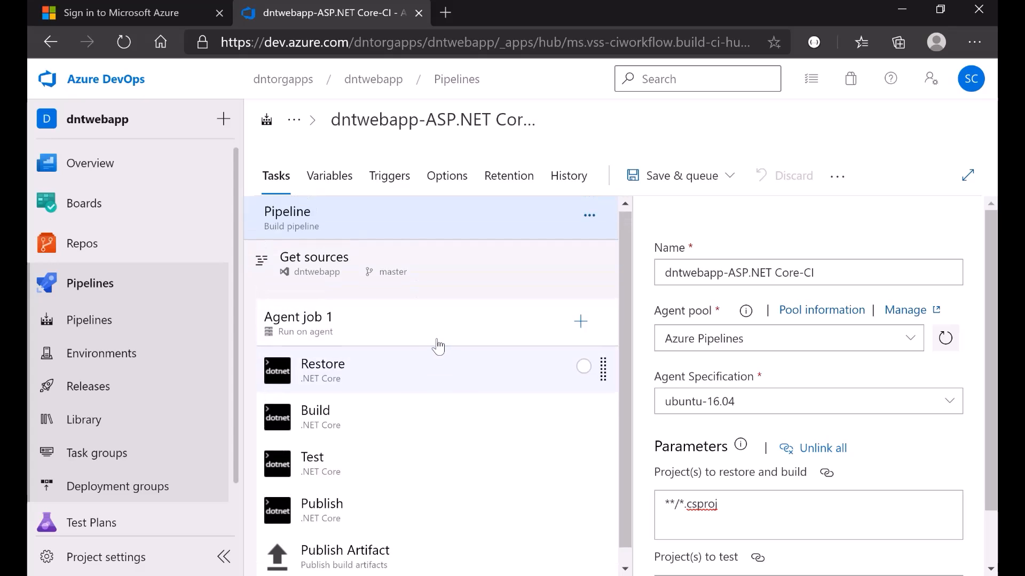
left_click(324, 180)
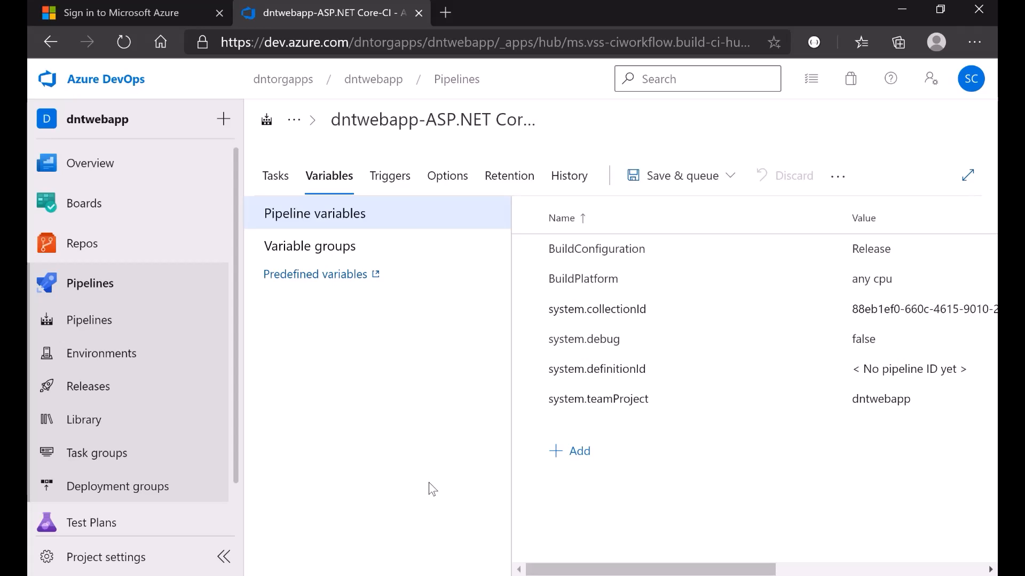
- Show the Triggers settings with dntwebapp CI disabled, then switch to the PowerPoint presentation
left_click(390, 184)
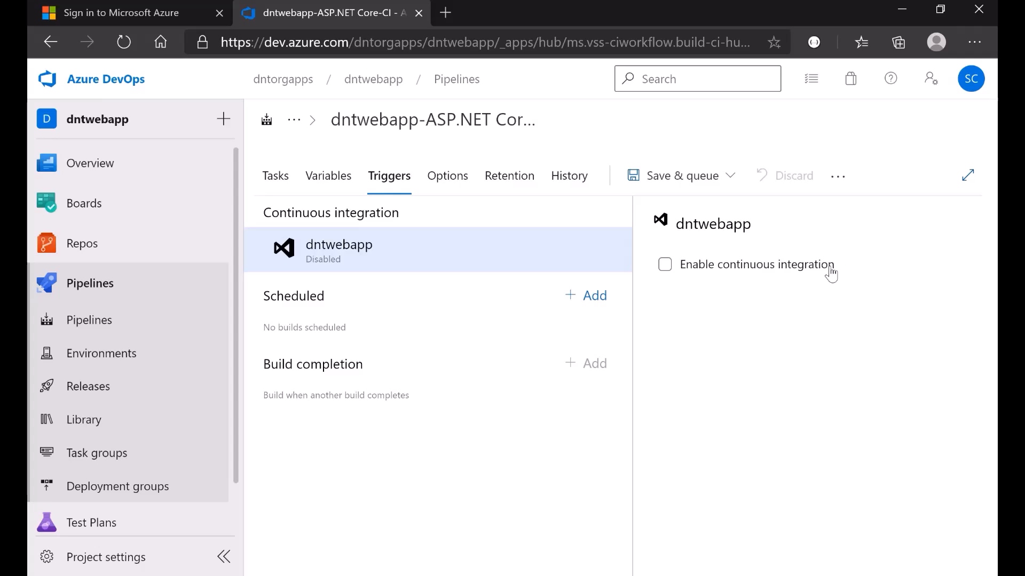
key("alt+Tab")
- Display slide 5, Continuous Integration, in PowerPoint
scroll(95, 325, "up", 8)
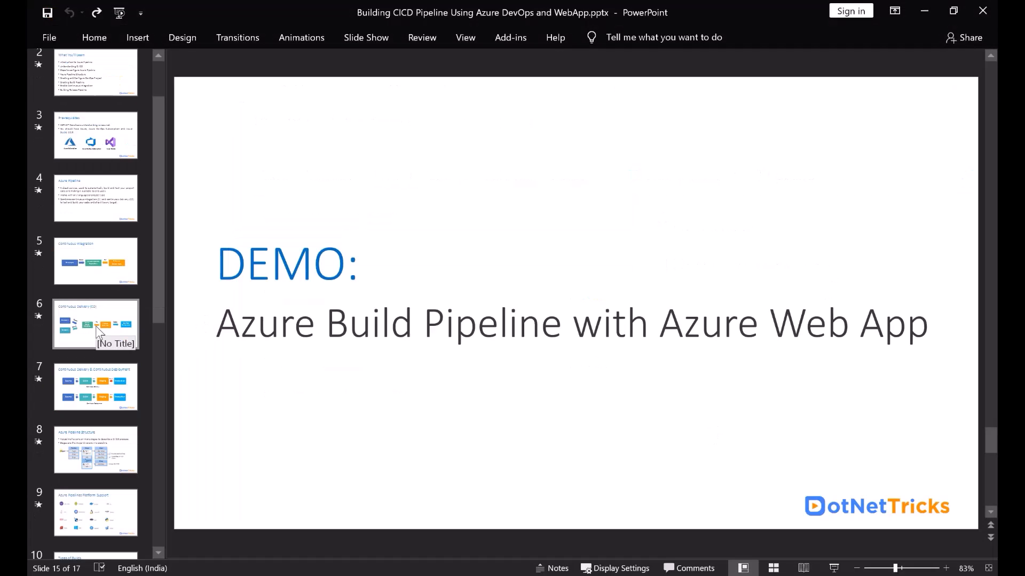
left_click(102, 268)
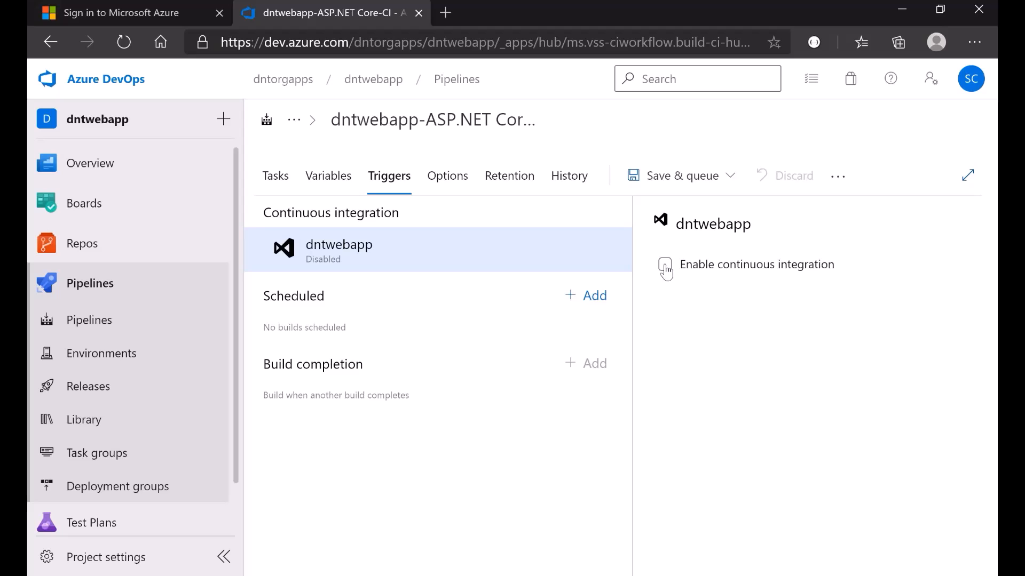
- Enable continuous integration for dntwebapp on master and review the general build options
left_click(665, 266)
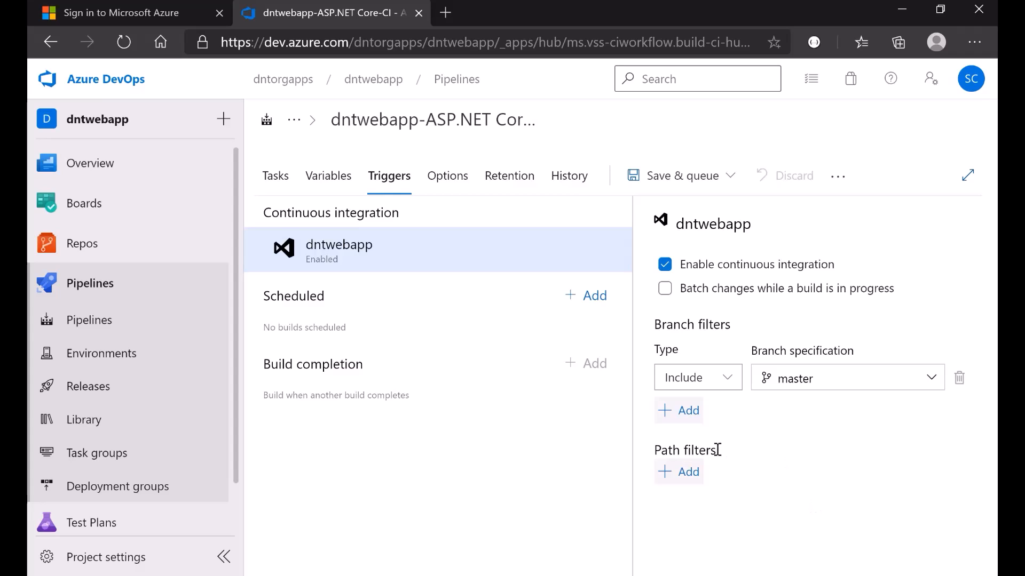
left_click(448, 184)
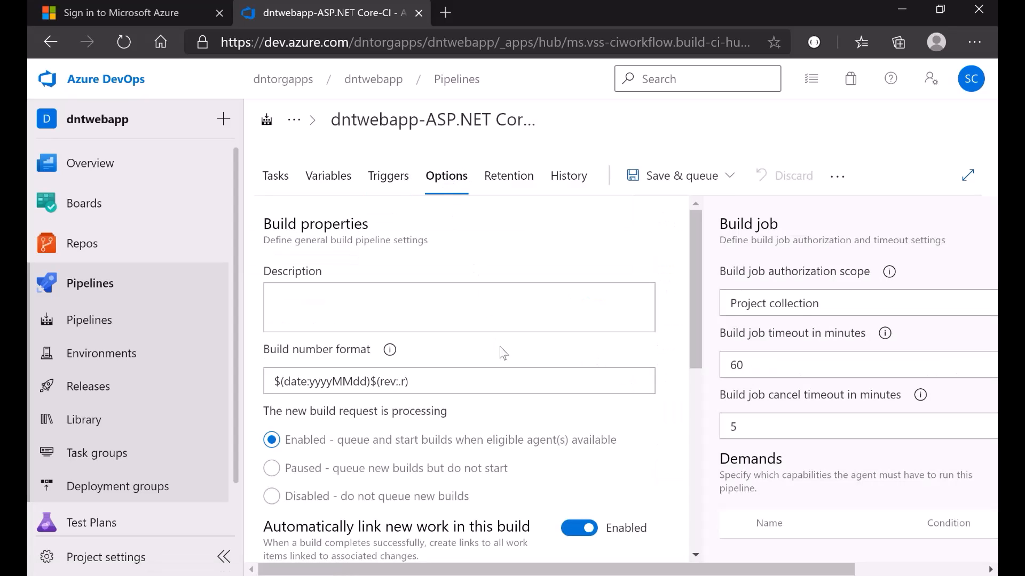
scroll(516, 357, "down", 7)
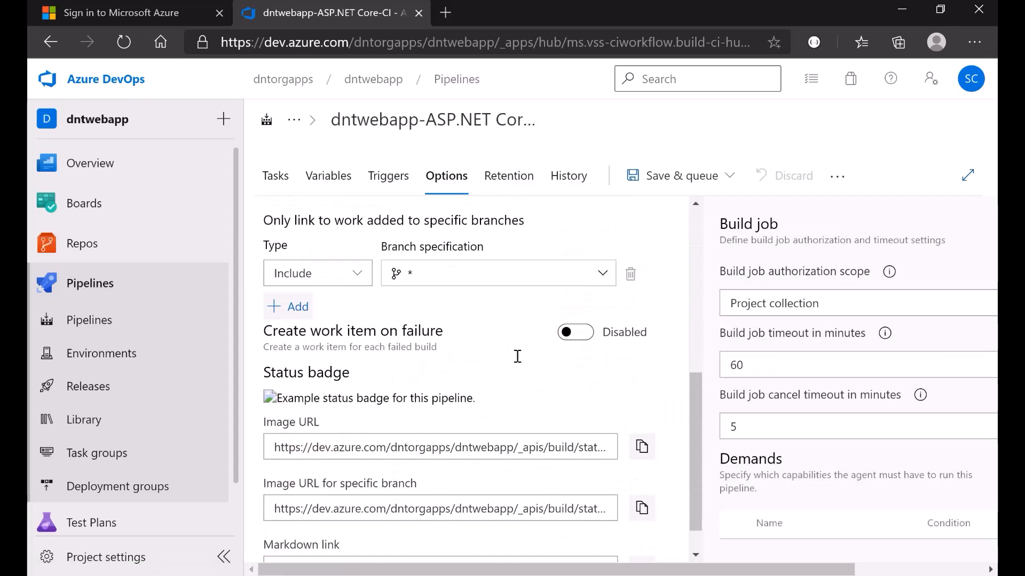
scroll(517, 356, "down", 1)
scroll(488, 424, "up", 10)
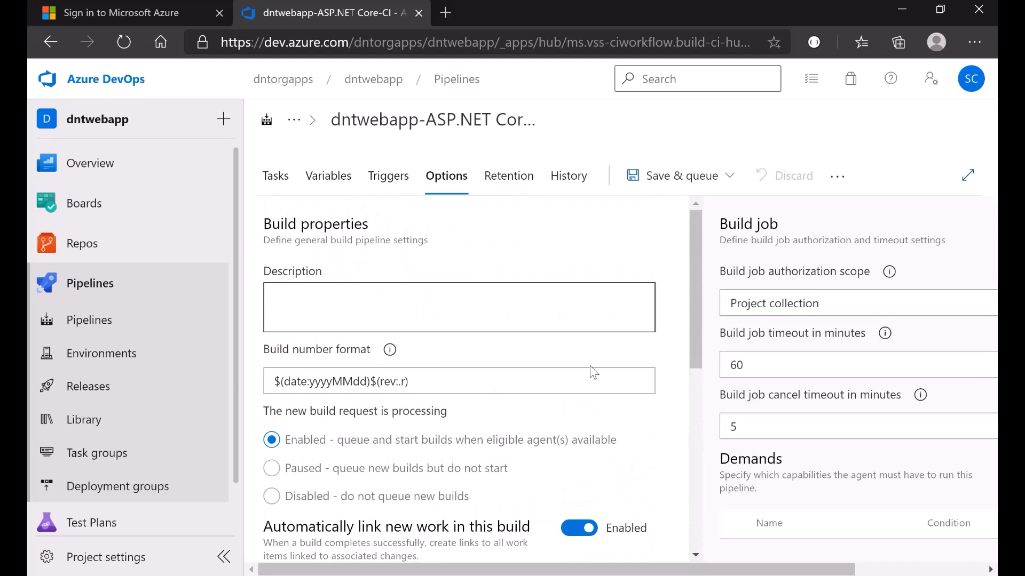
- Look over the Retention and History settings, then return to the task list
left_click(508, 181)
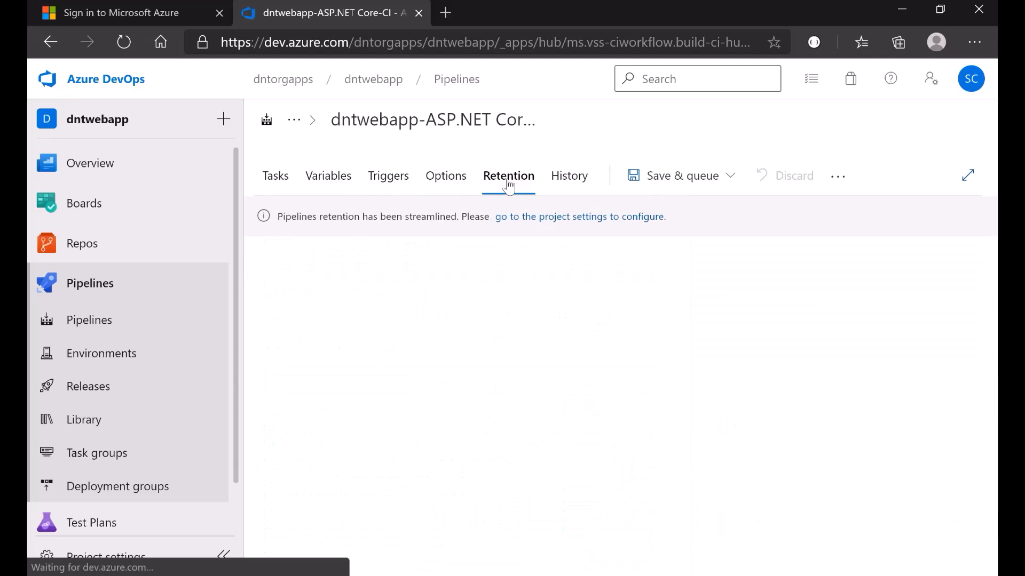
left_click(570, 184)
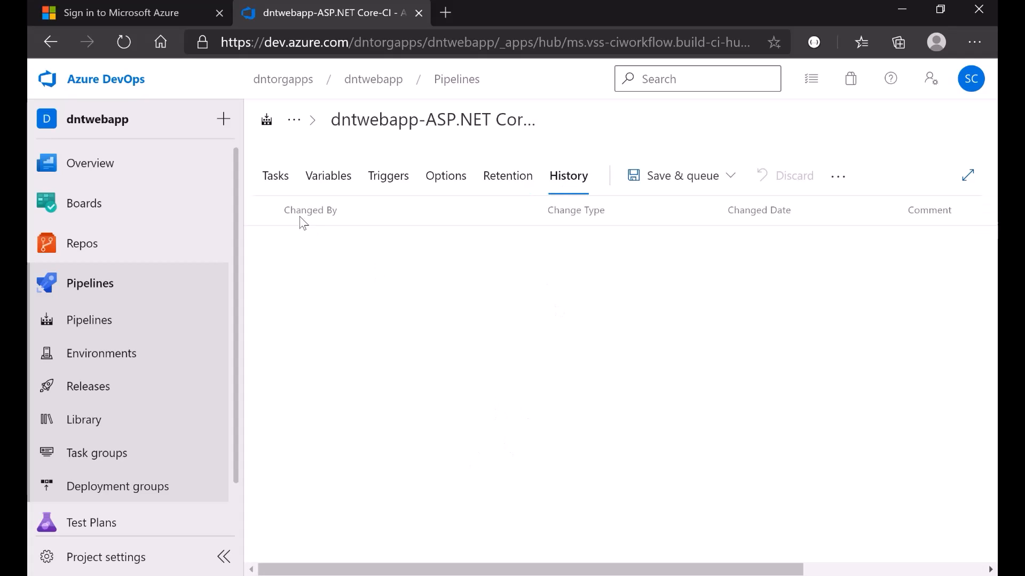
left_click(274, 184)
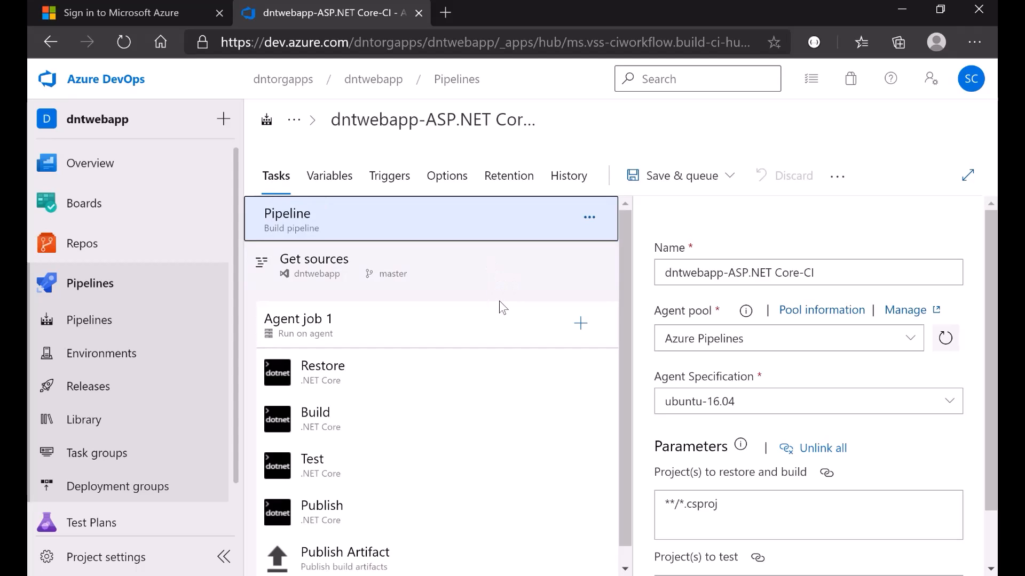
- Save & queue the pipeline with comment 'initial' and run it on master
left_click(669, 181)
left_click(663, 209)
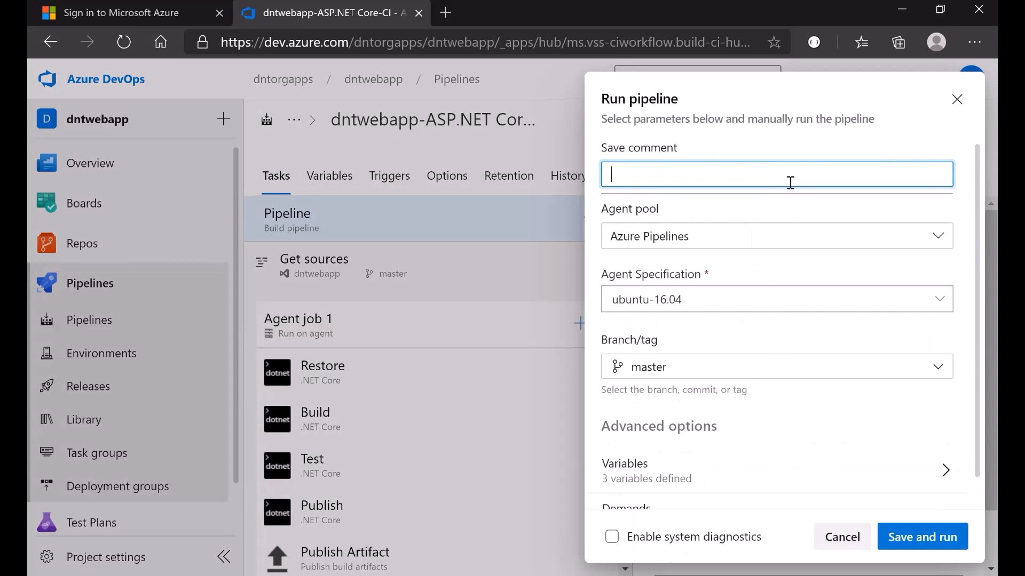
type("in")
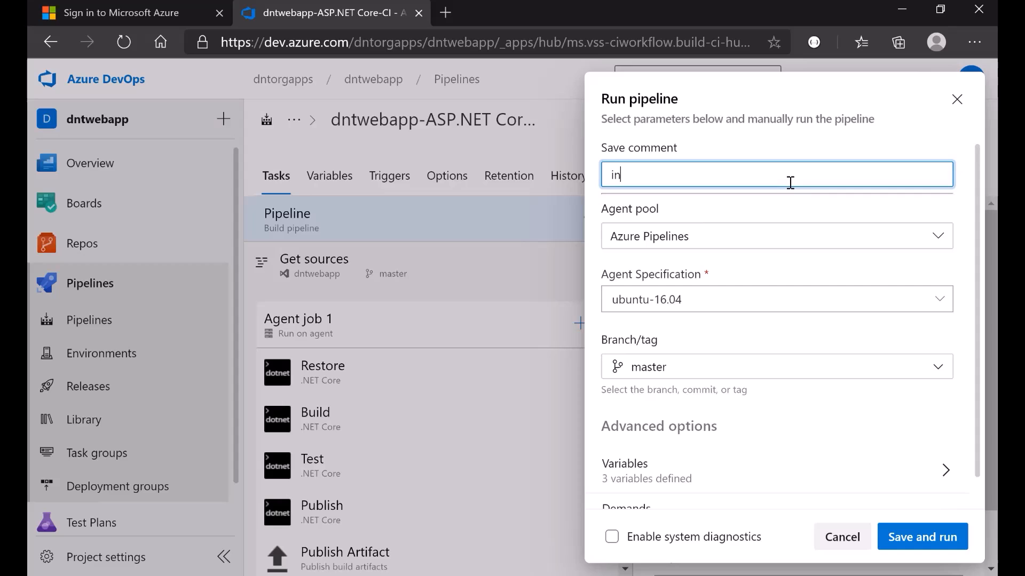
type("itial")
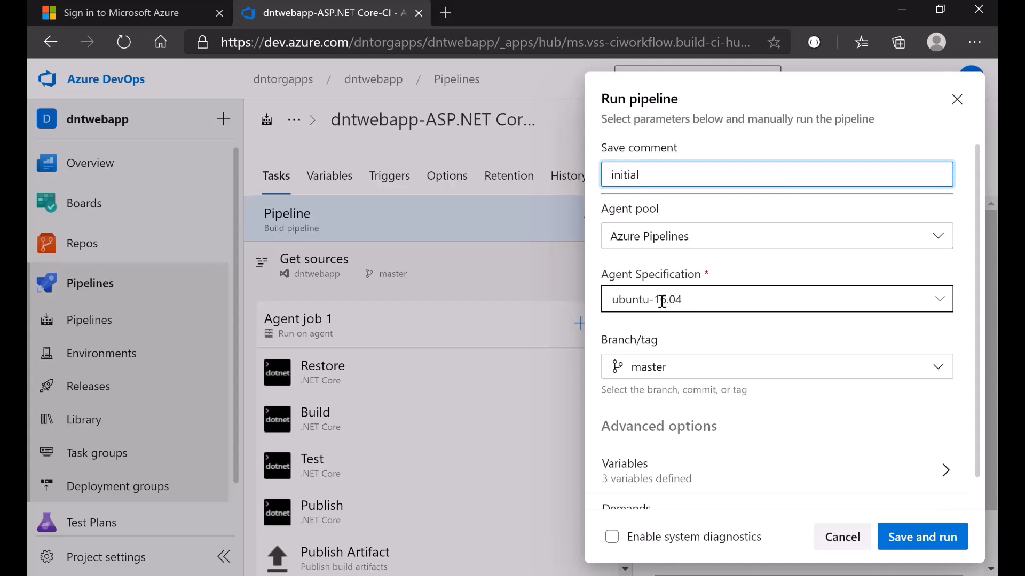
scroll(736, 347, "down", 1)
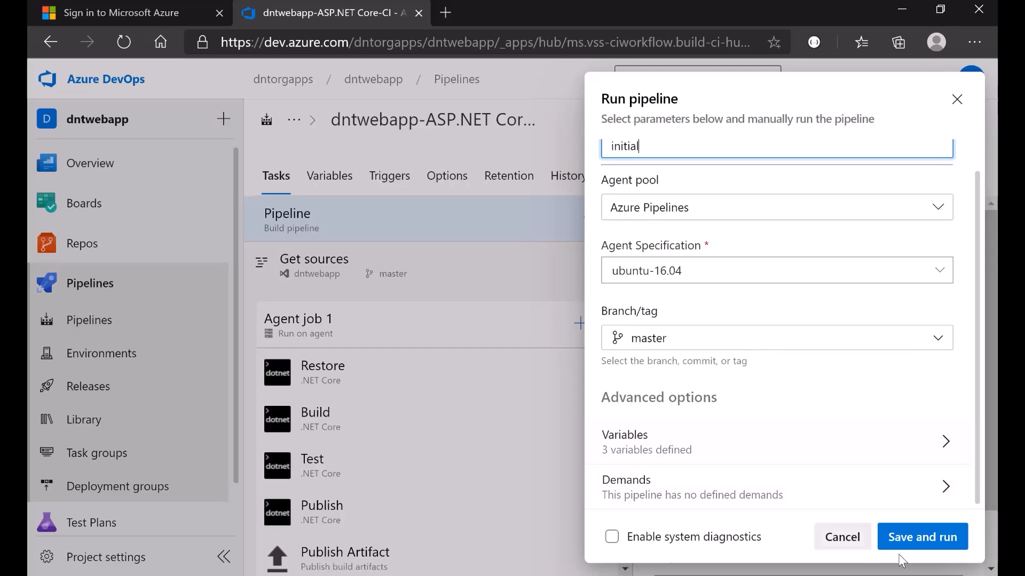
left_click(921, 543)
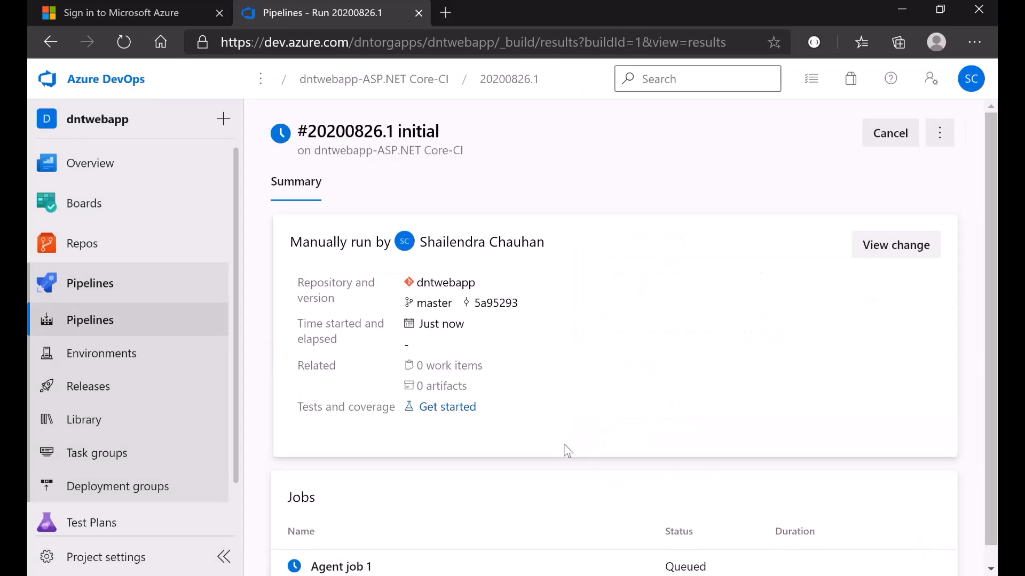
- Open Agent job 1's logs for run #20200826.1, which succeeded producing 1 artifact
scroll(566, 450, "down", 1)
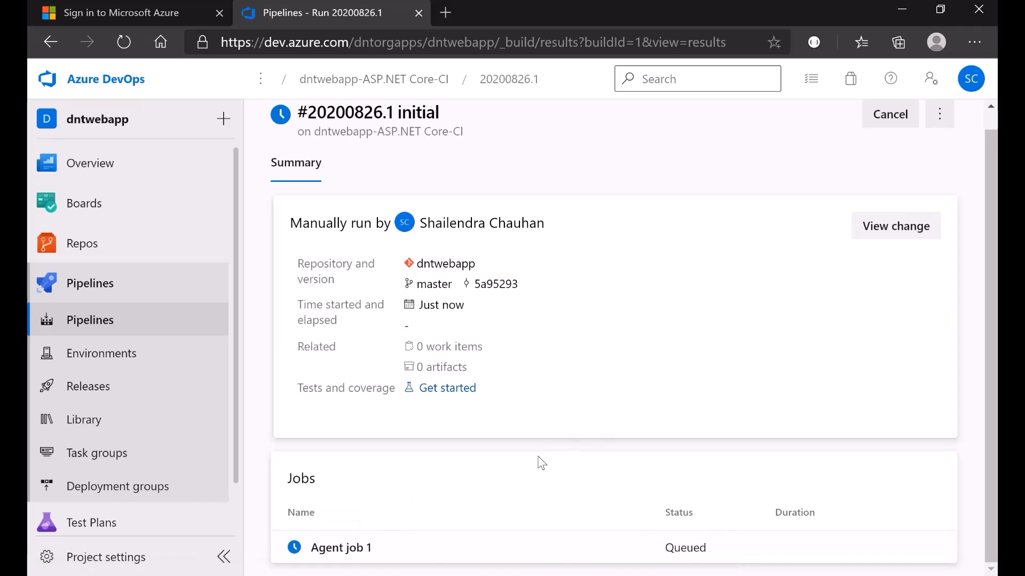
left_click(344, 550)
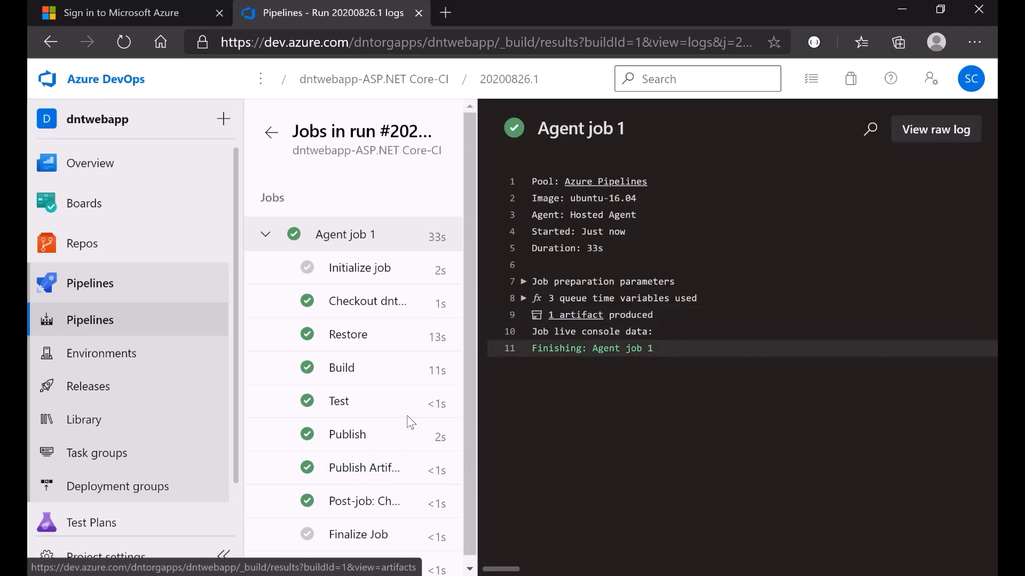
scroll(389, 444, "down", 1)
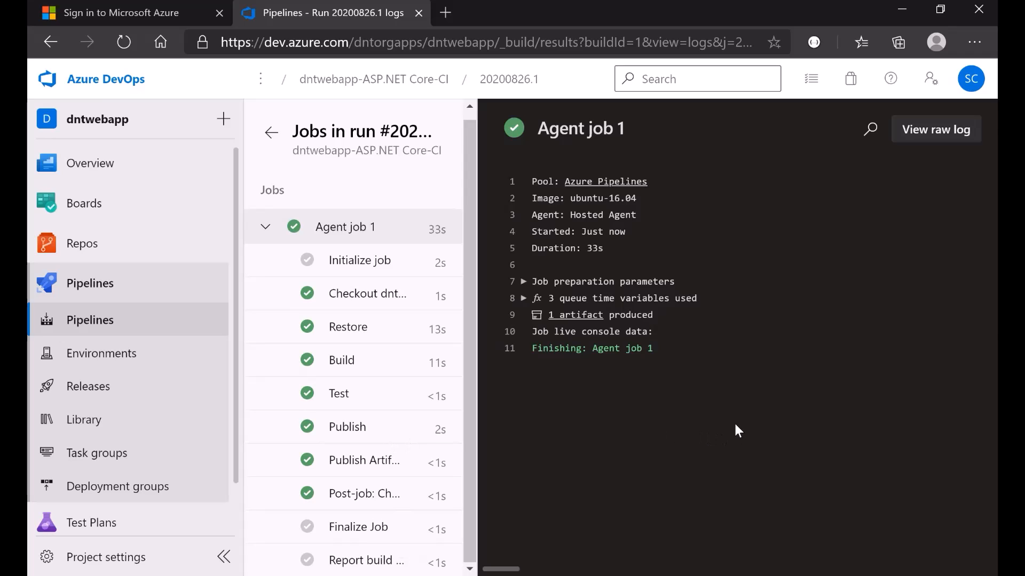
- Download DNTWebApp.zip from the drop artifact and set it to open when done
left_click(576, 318)
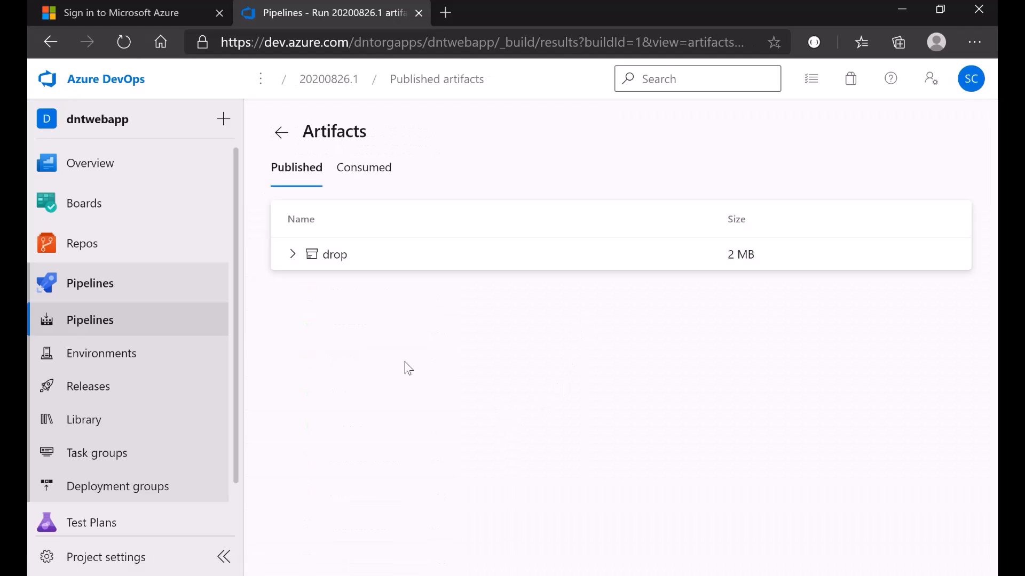
left_click(293, 255)
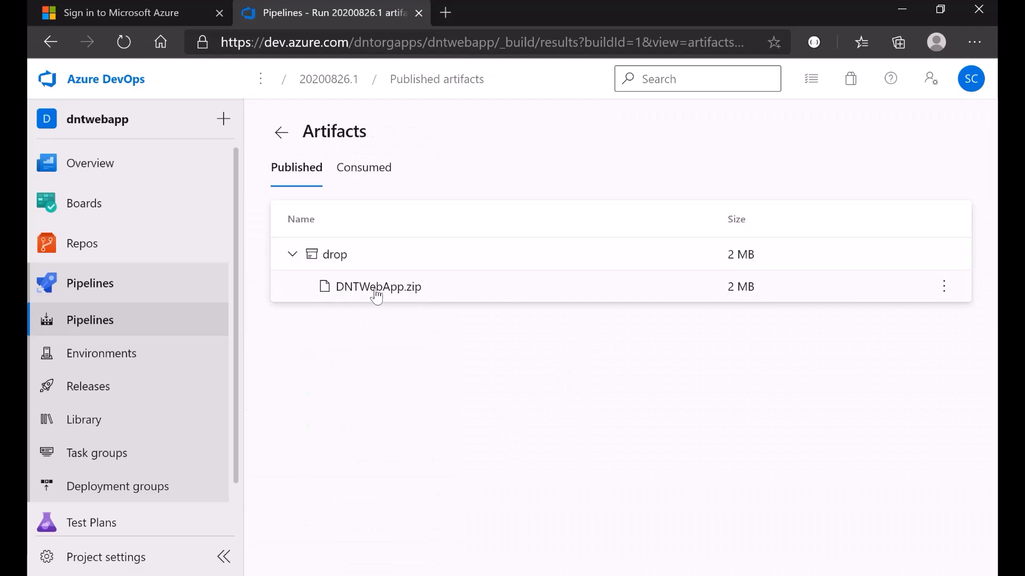
left_click(947, 301)
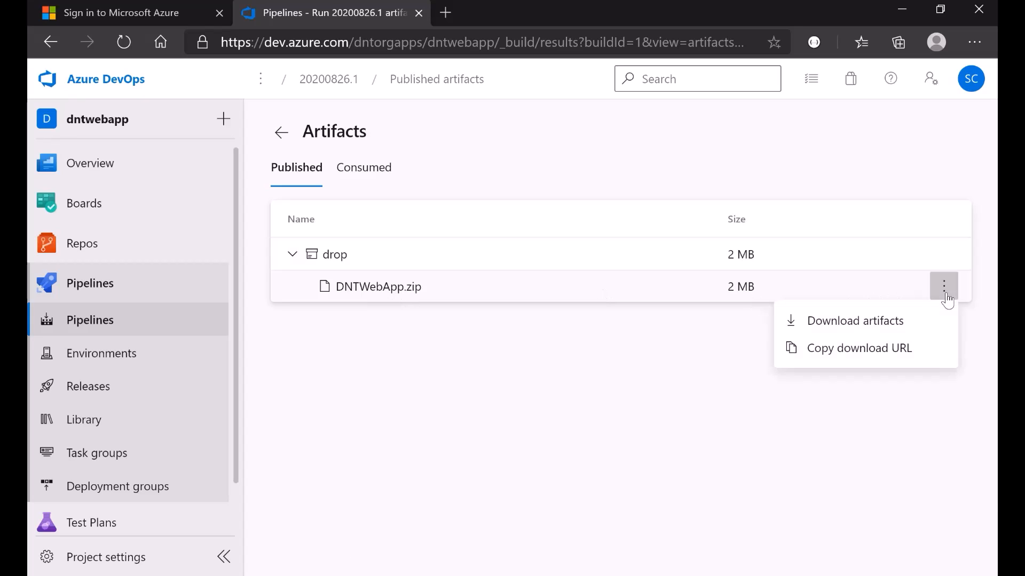
left_click(854, 331)
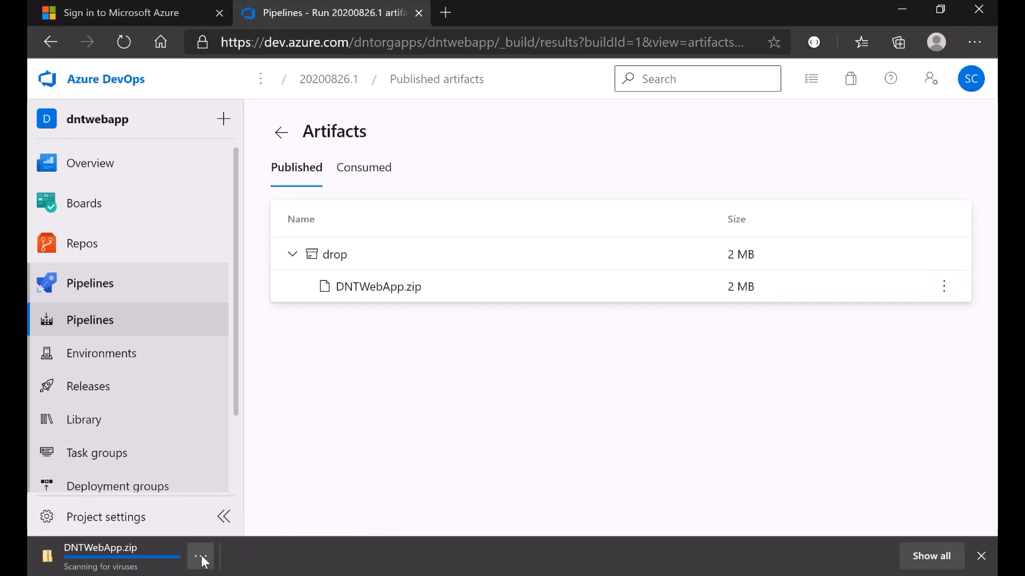
left_click(200, 556)
left_click(268, 384)
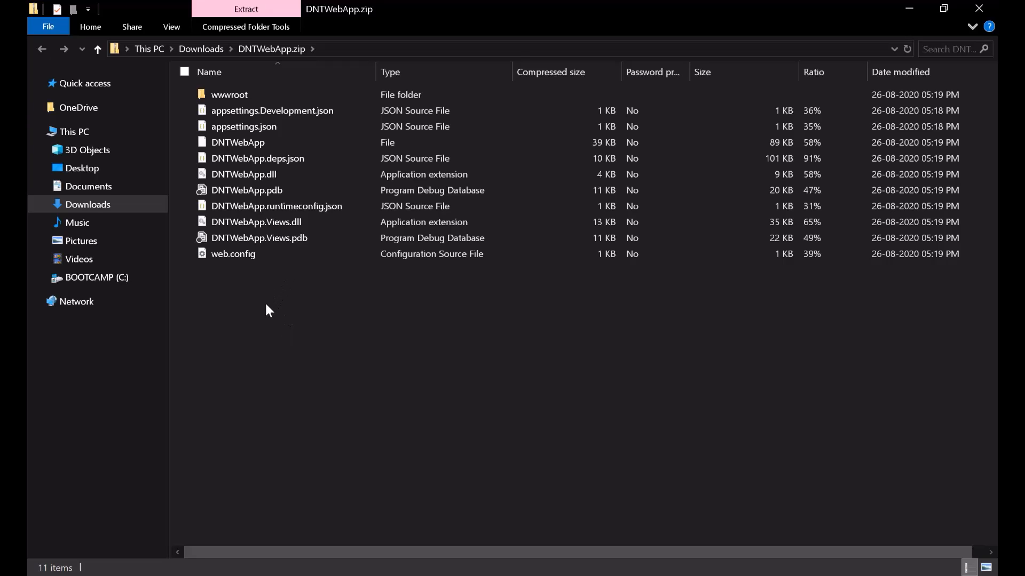
- Browse the zip's published files and the wwwroot folder, then close File Explorer
left_click_drag(265, 304, 252, 105)
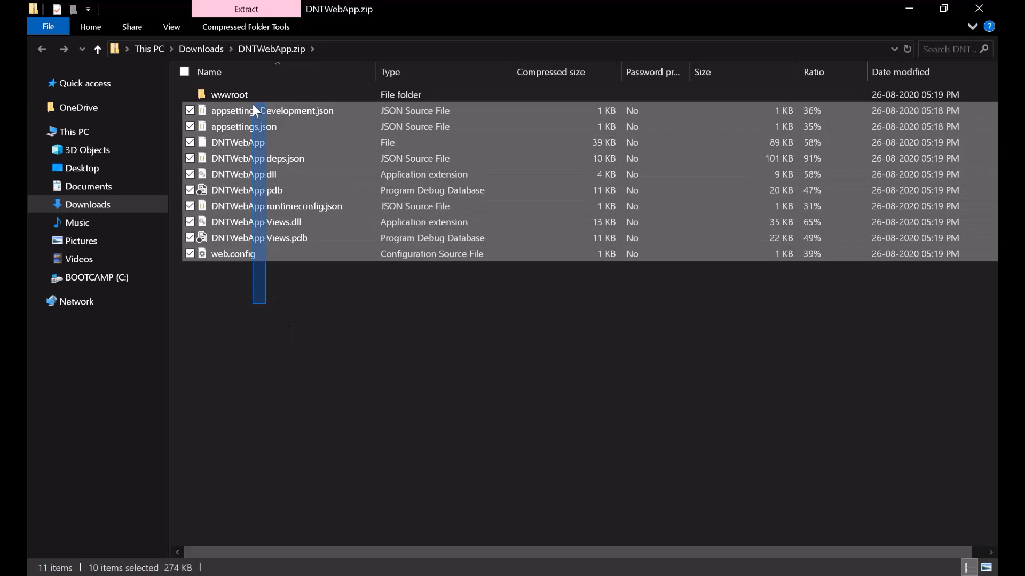
left_click(242, 313)
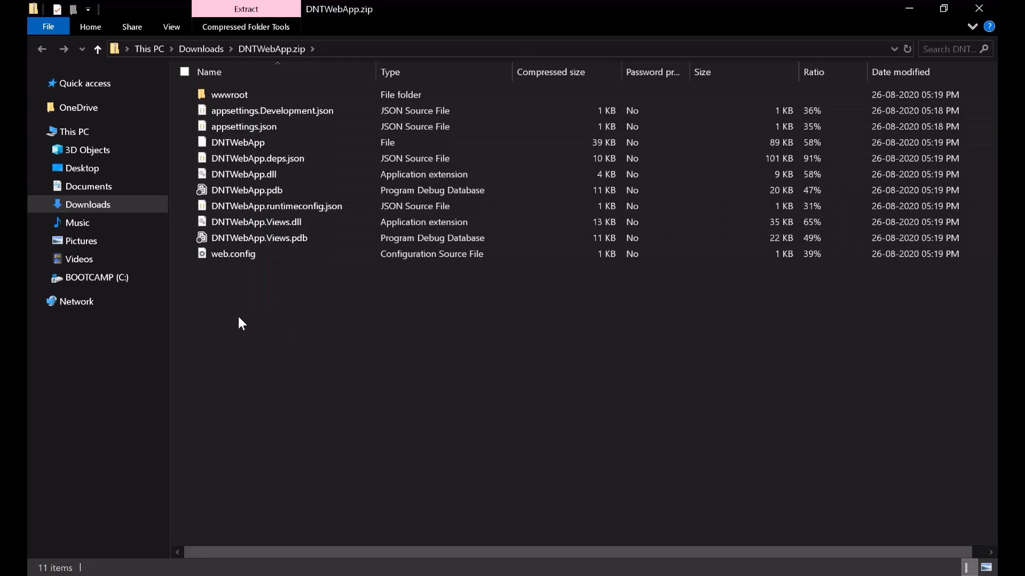
double_click(247, 94)
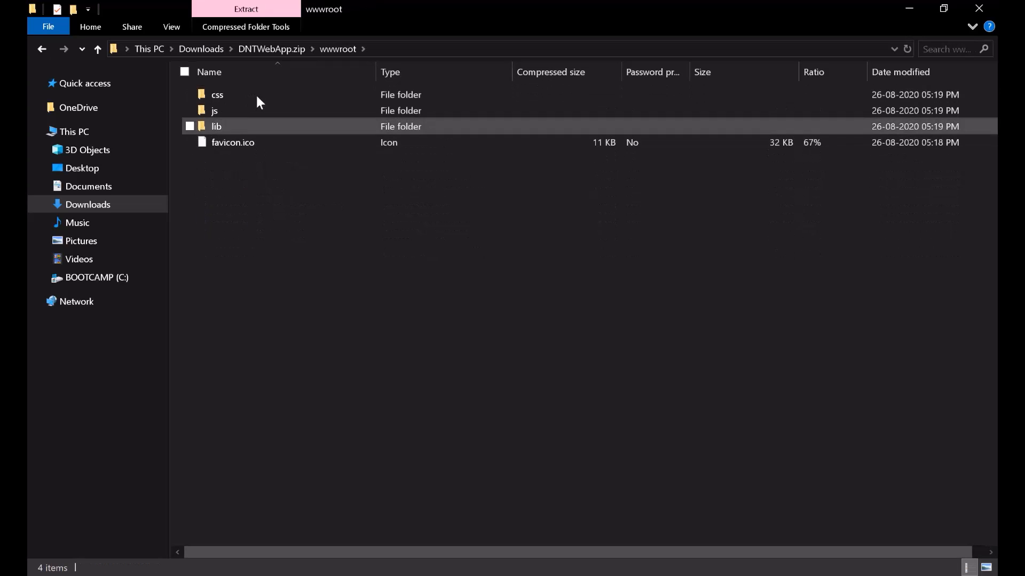
left_click(978, 8)
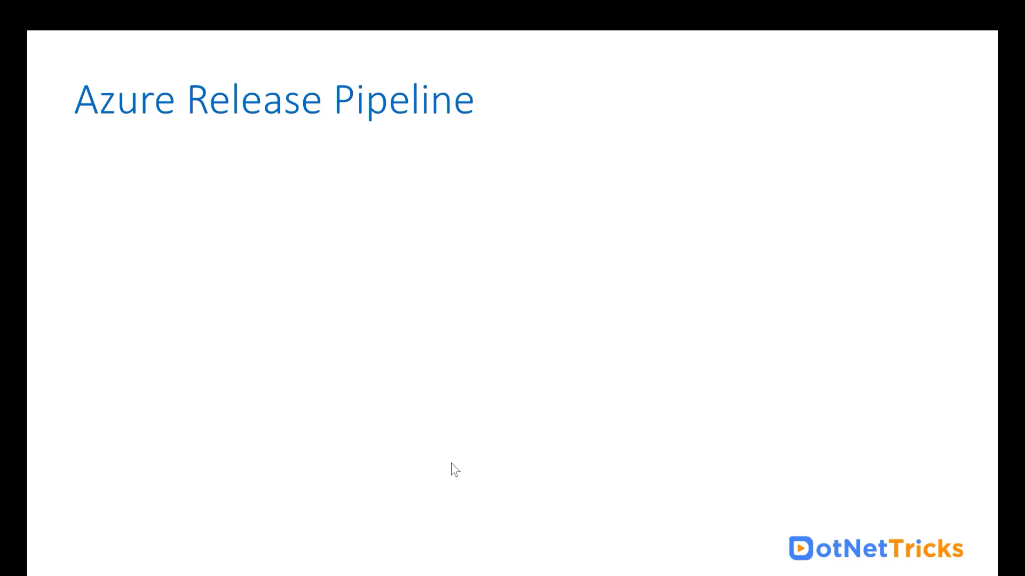
- Reveal the diagram of Artifacts feeding Dev, UAT and Production stages
left_click(516, 342)
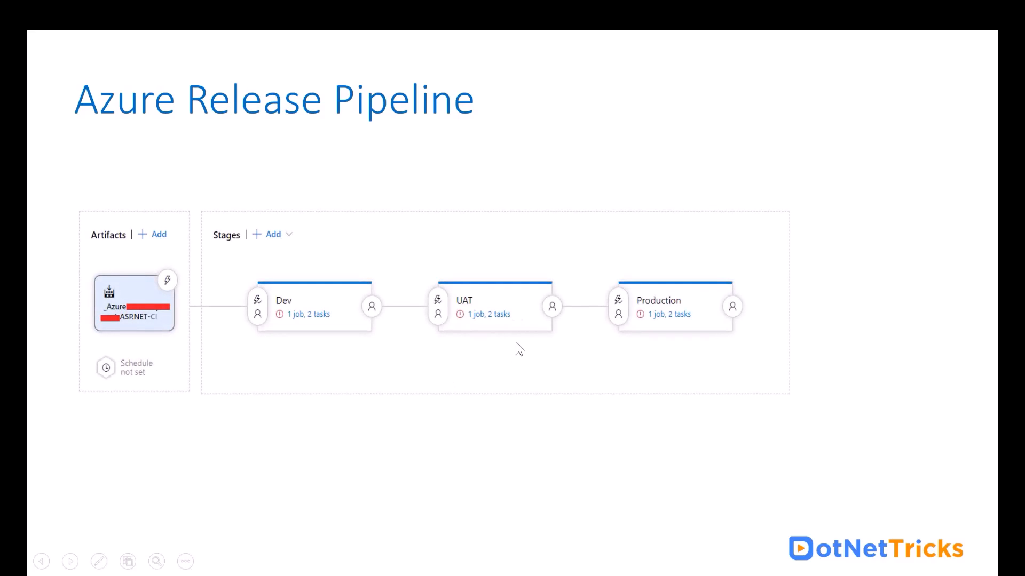
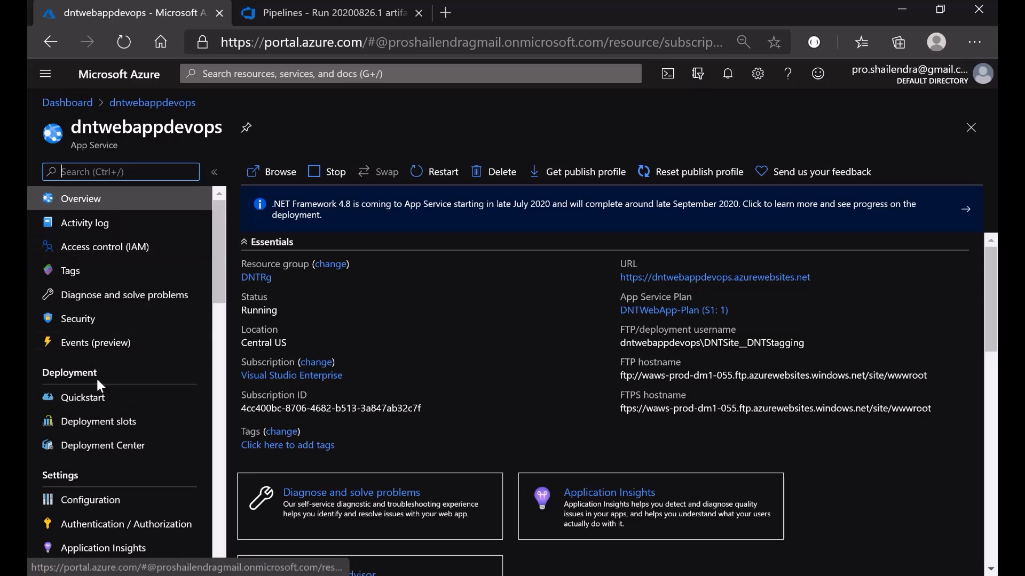
- Add a deployment slot named Staging to dntwebappdevops without cloning any settings
left_click(96, 425)
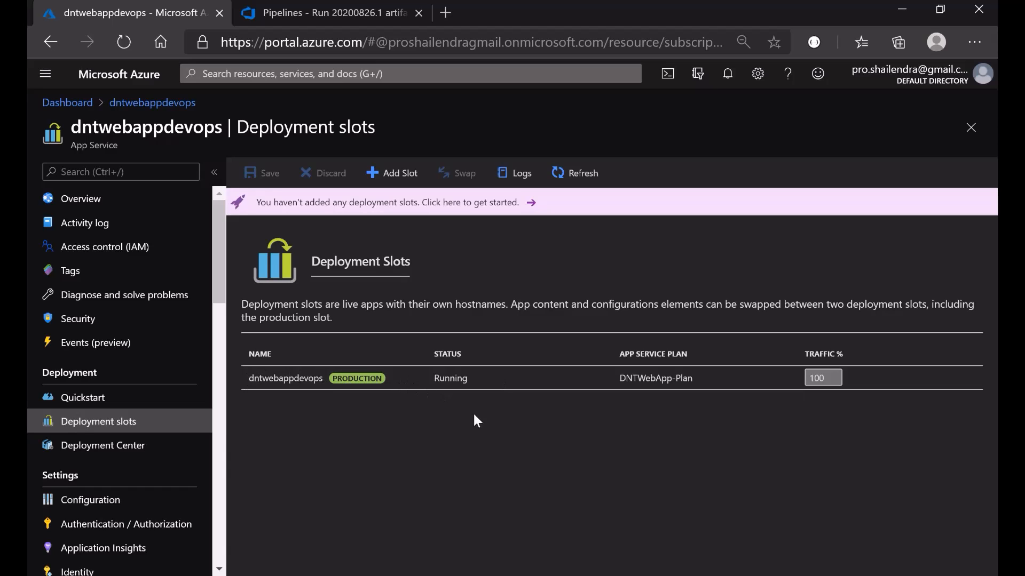
left_click(374, 172)
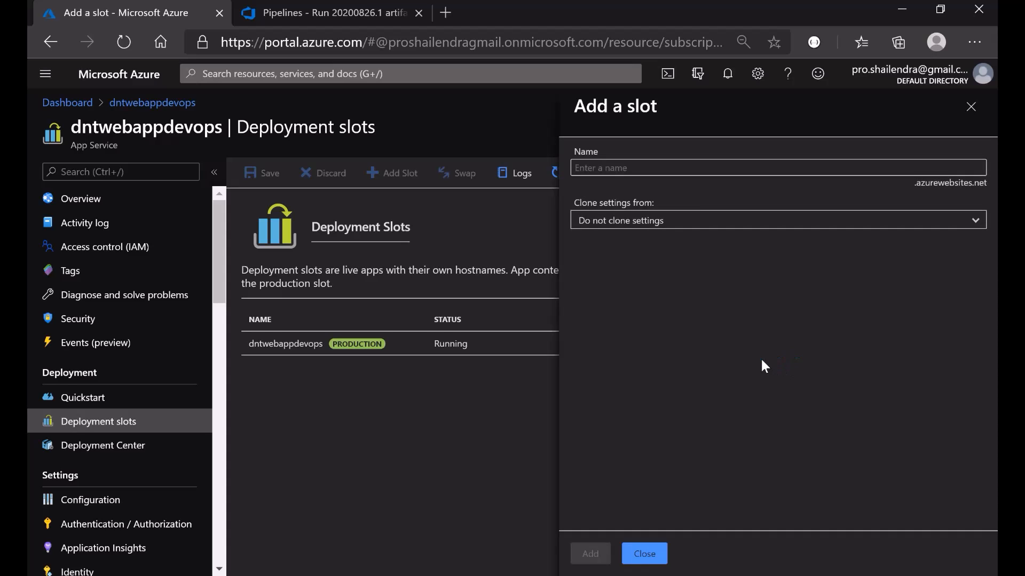
left_click(677, 167)
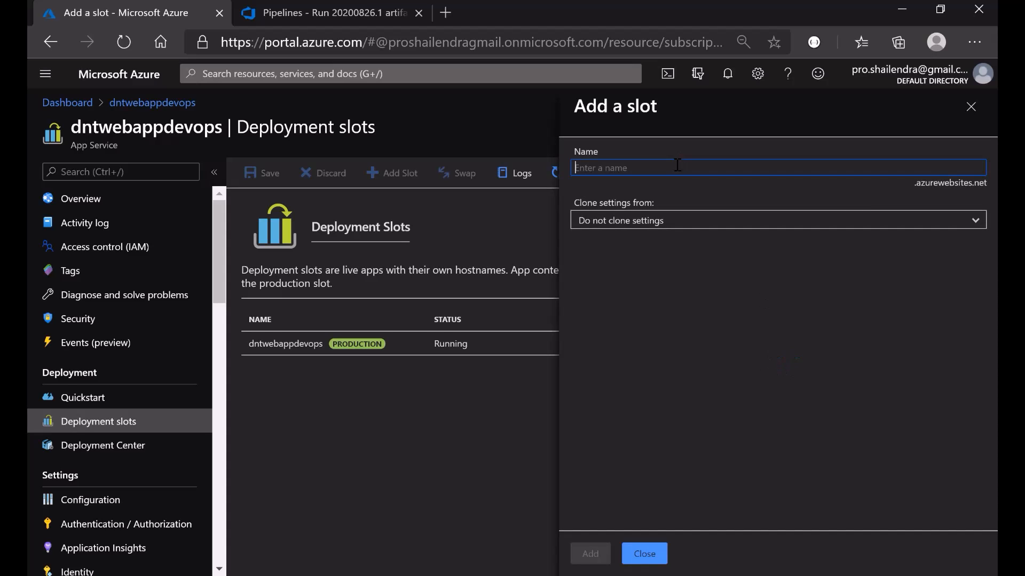
type("Sta")
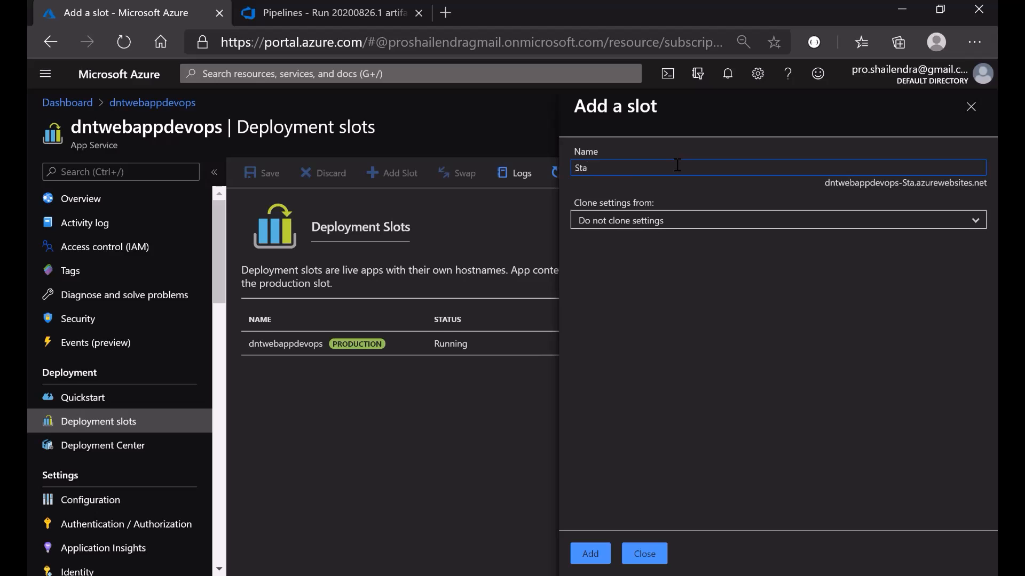
type("ging")
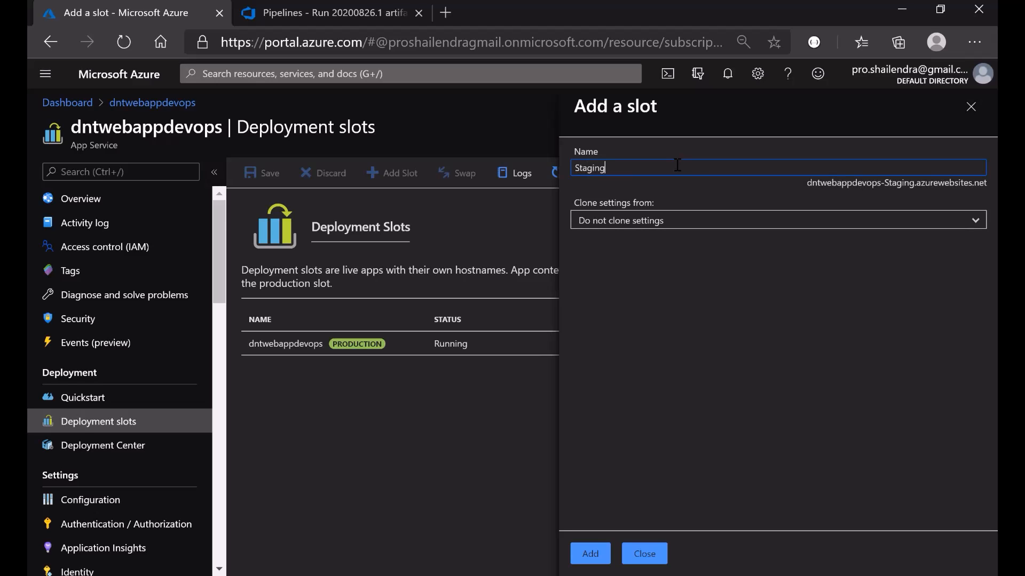
left_click(690, 228)
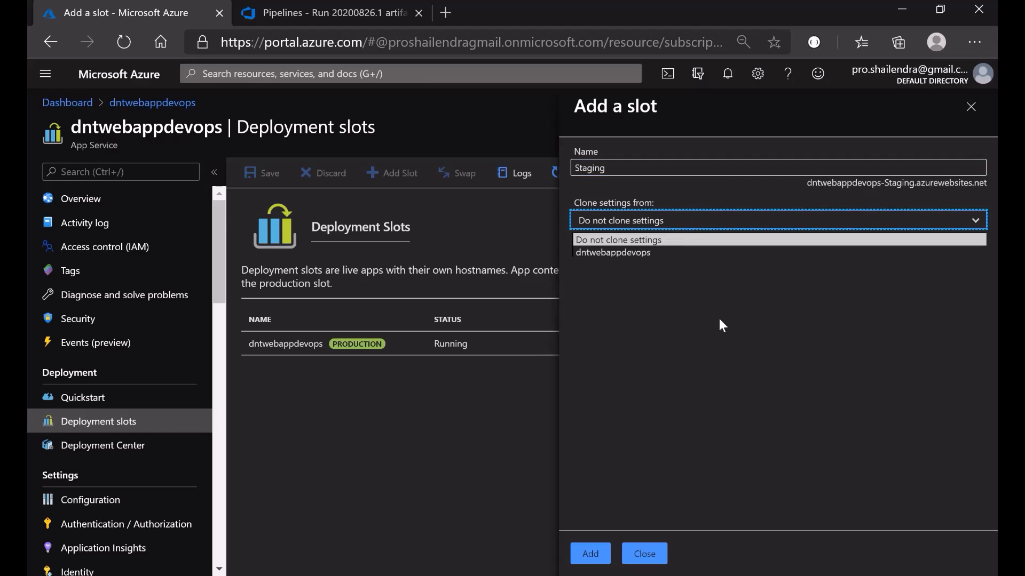
left_click(727, 357)
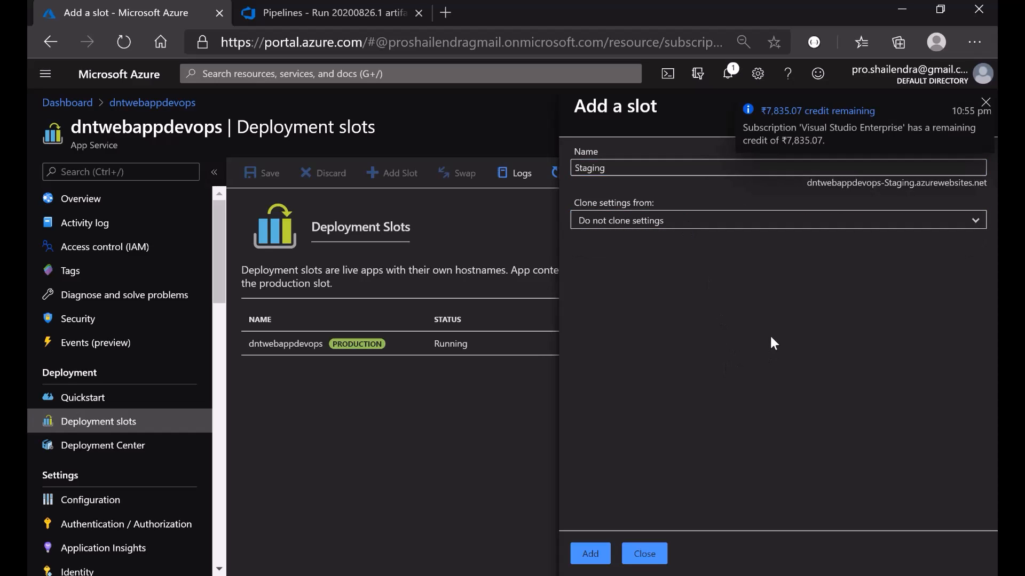
left_click(985, 103)
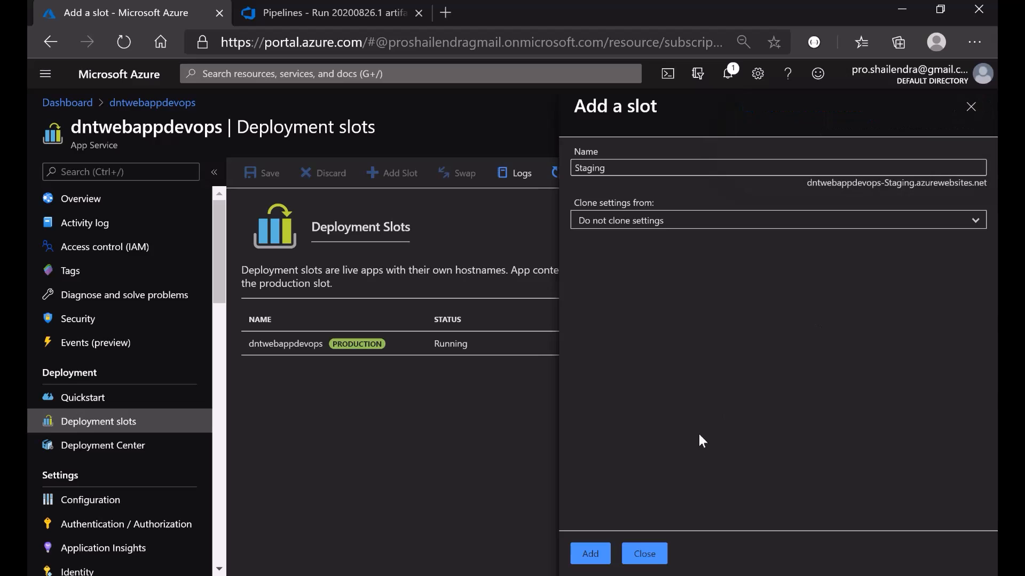
left_click(597, 555)
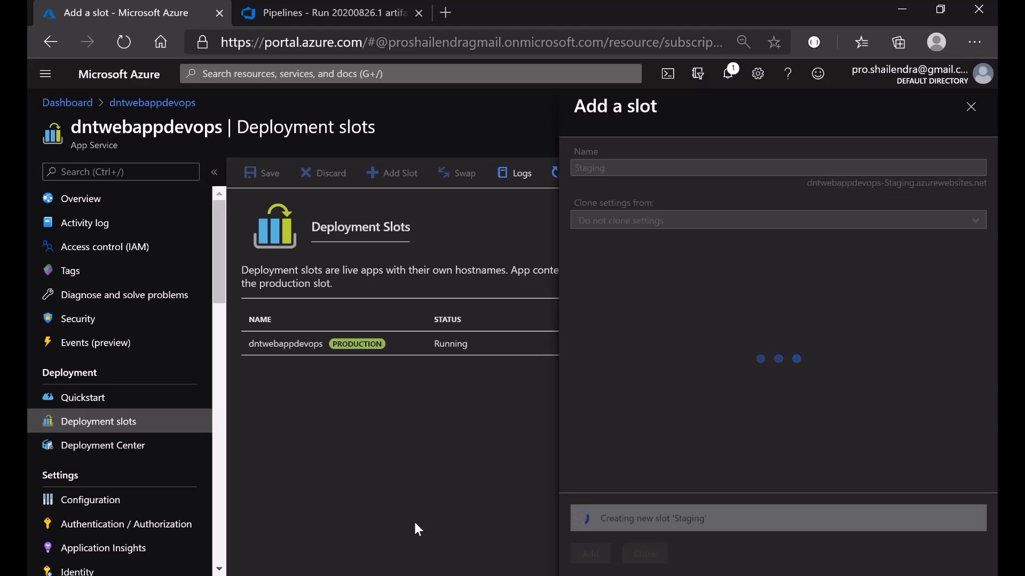
left_click(645, 554)
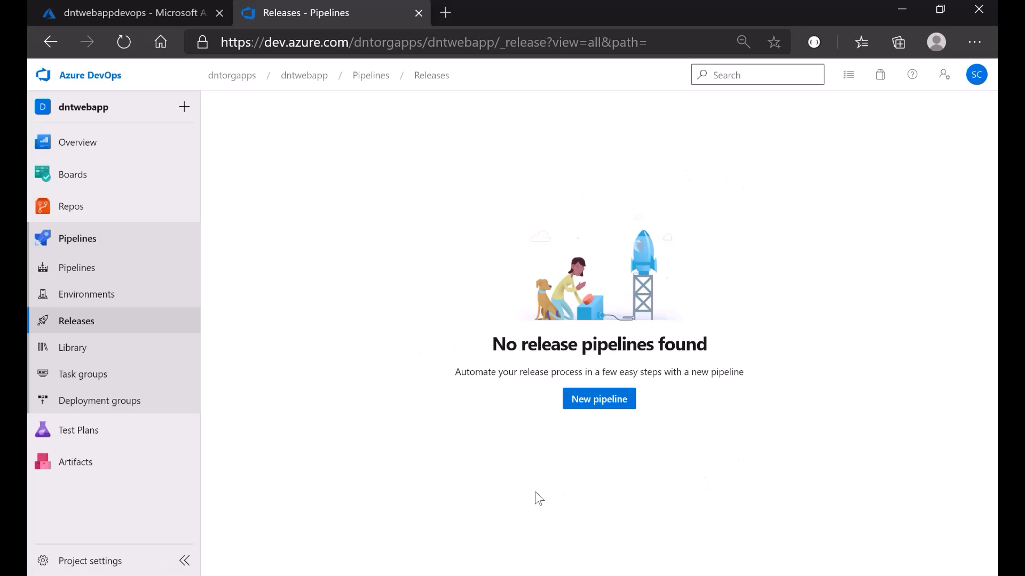
- Start a release pipeline from the Azure App Service deployment template and rename Stage 1 to Staging
left_click(596, 404)
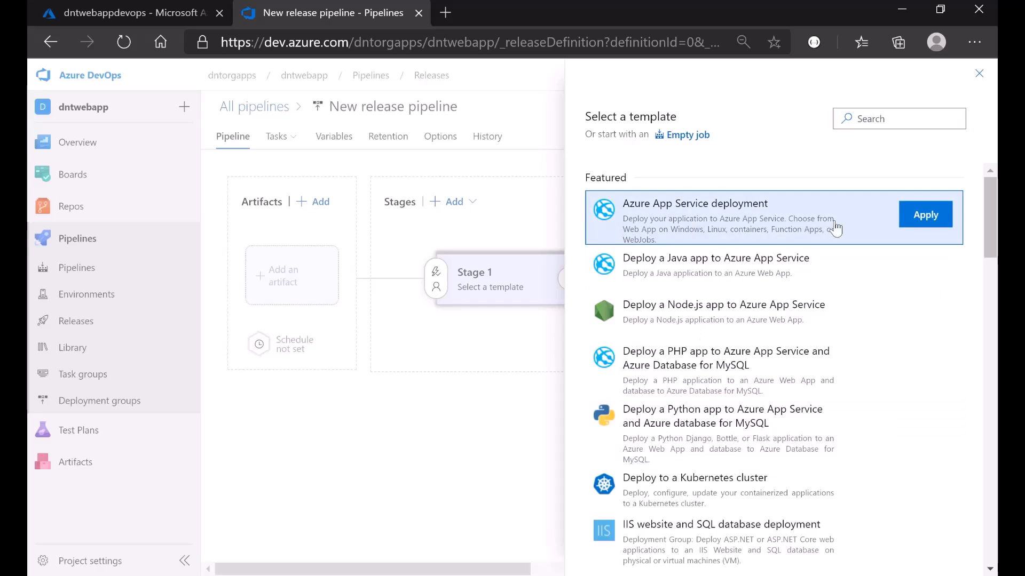
left_click(926, 215)
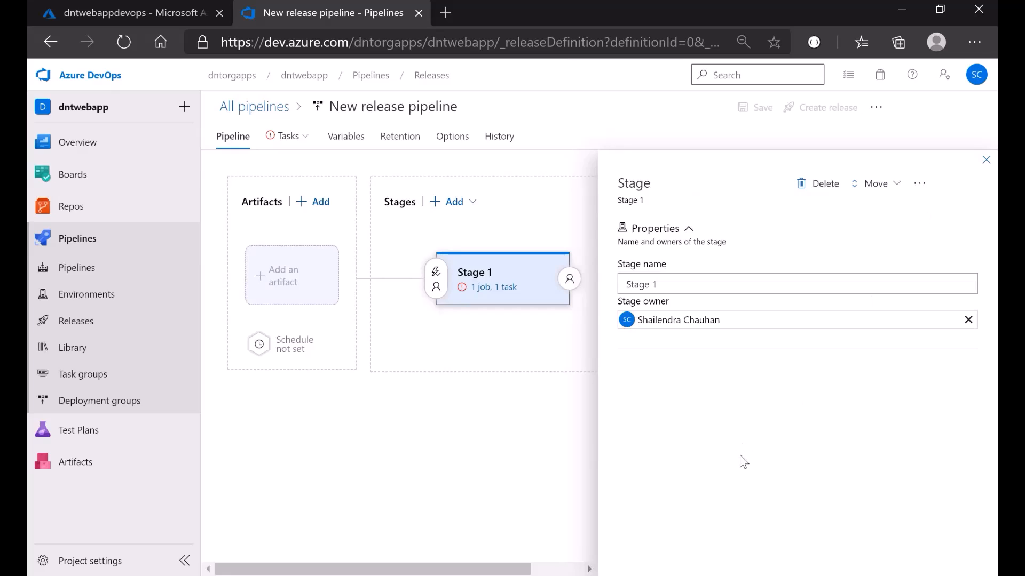
left_click(681, 287)
left_click_drag(681, 287, 621, 285)
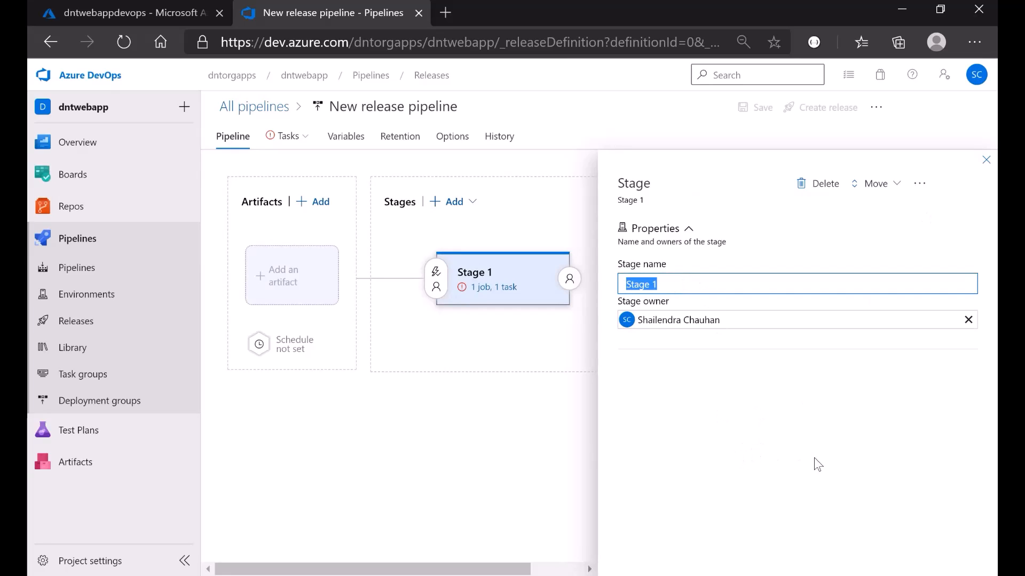
type("Sta")
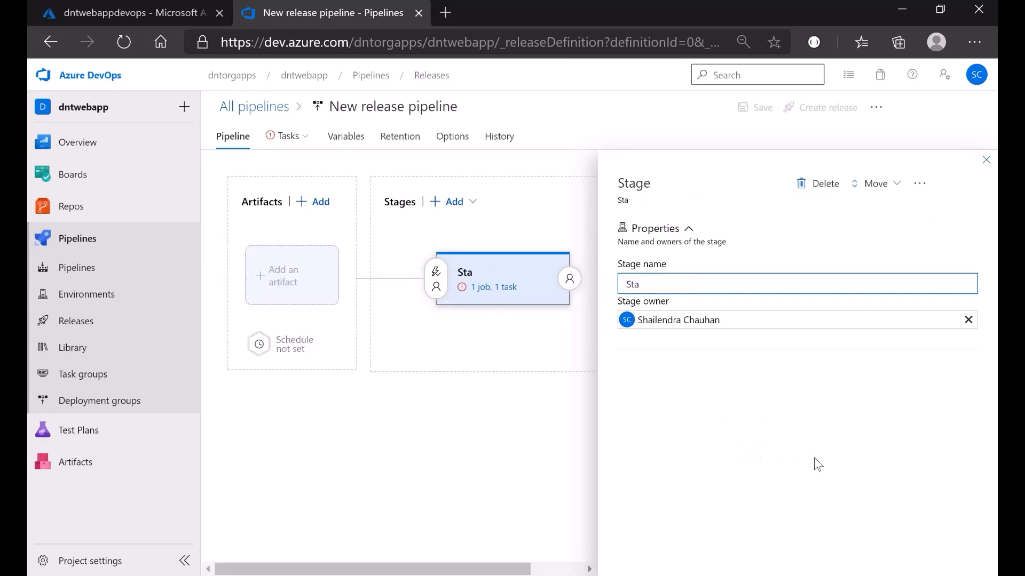
type("ging")
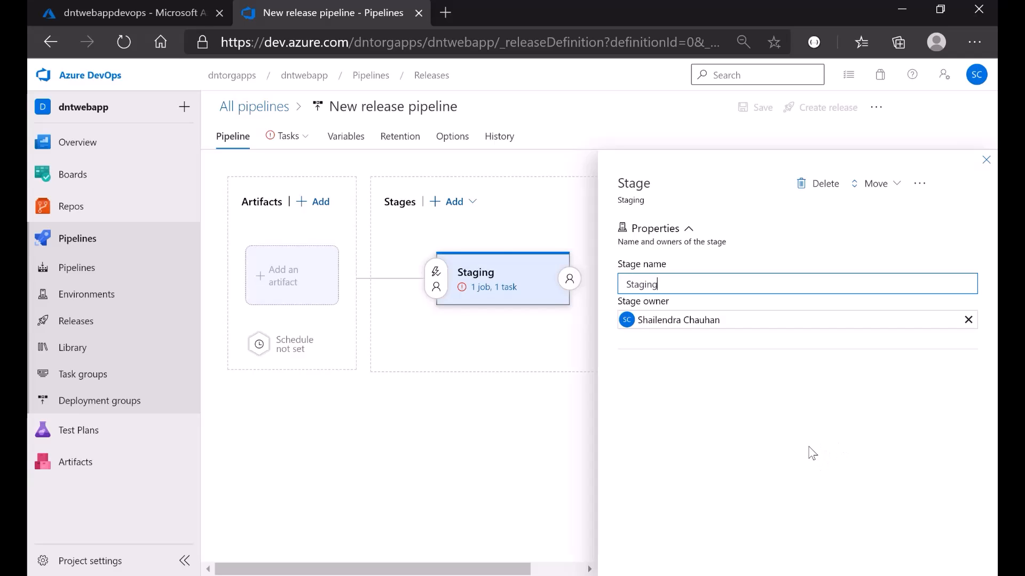
left_click(985, 160)
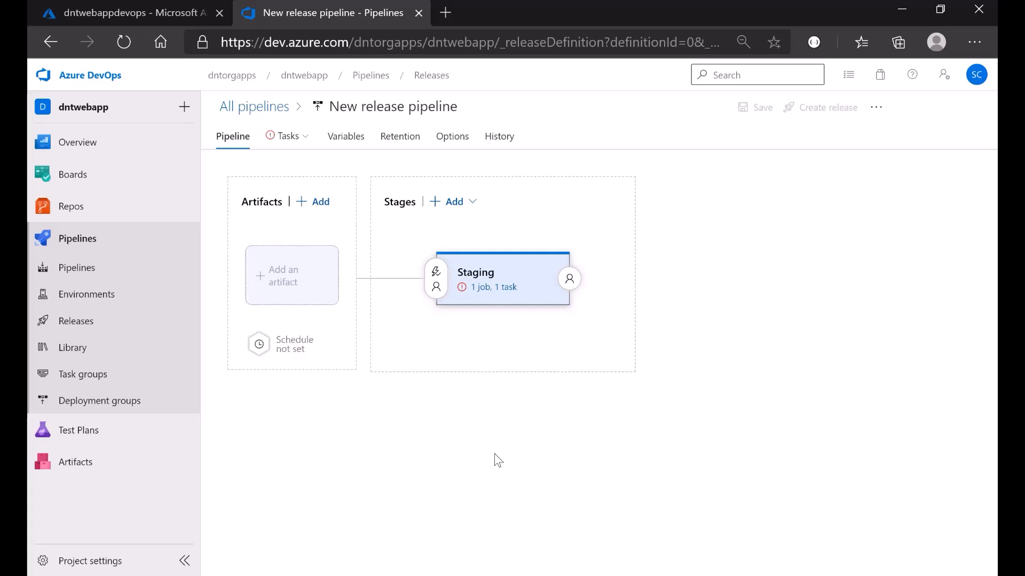
- Link the latest dntwebapp-ASP.NET Core-CI build as the release pipeline's artifact
left_click(282, 286)
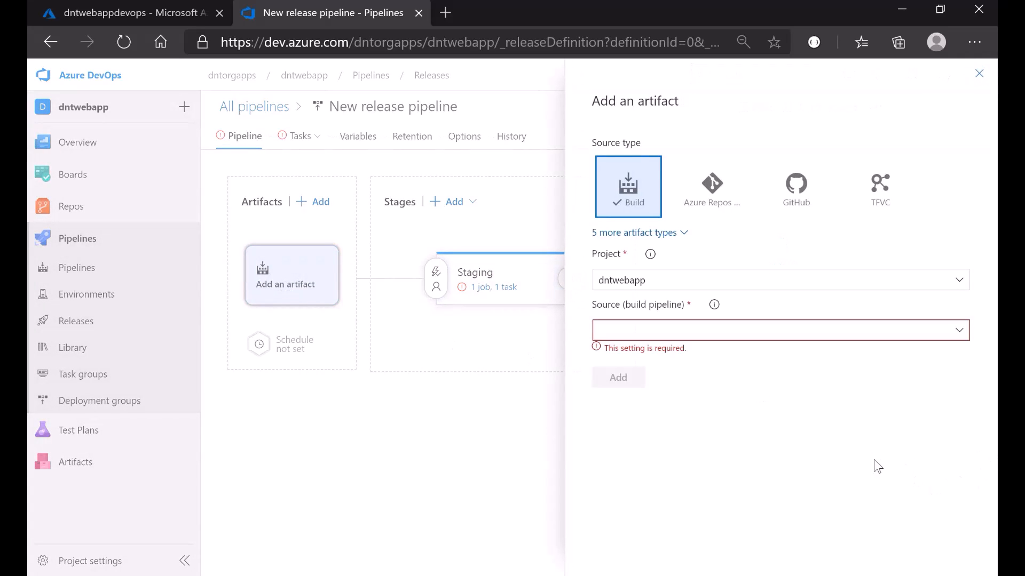
left_click(960, 333)
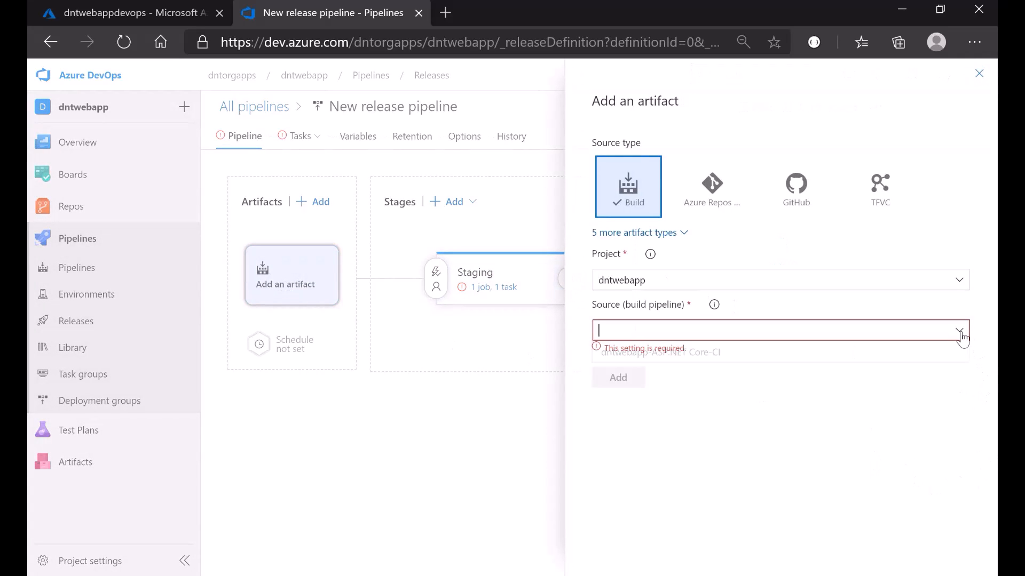
left_click(697, 355)
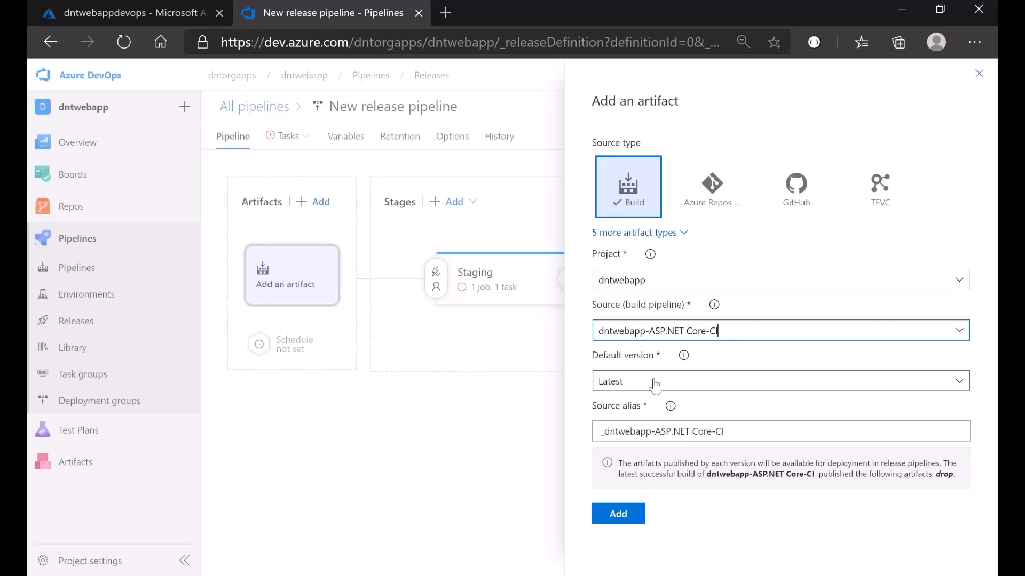
left_click(618, 514)
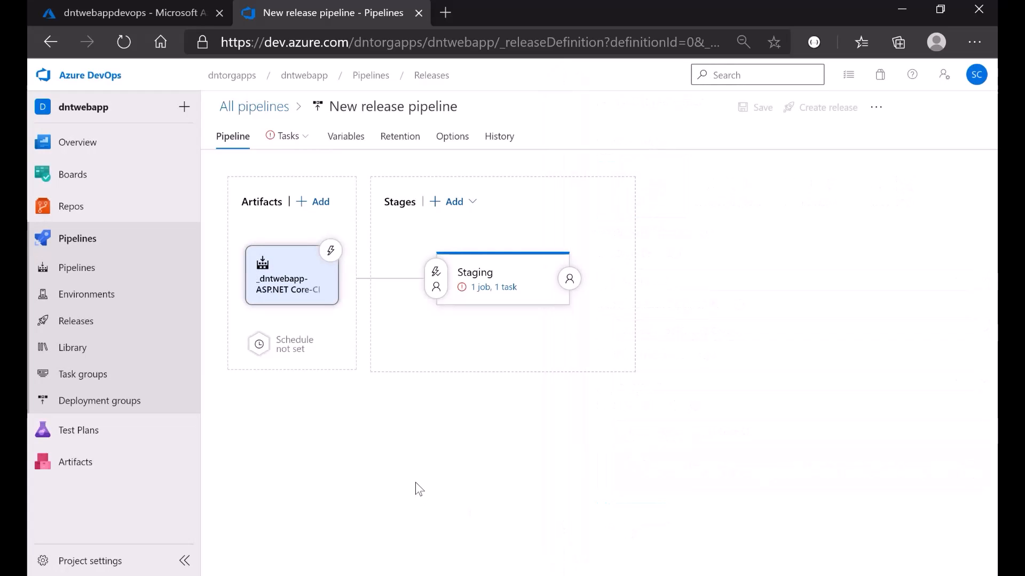
- Enable the artifact's continuous deployment trigger, then bring up the Staging stage's task settings
left_click(332, 253)
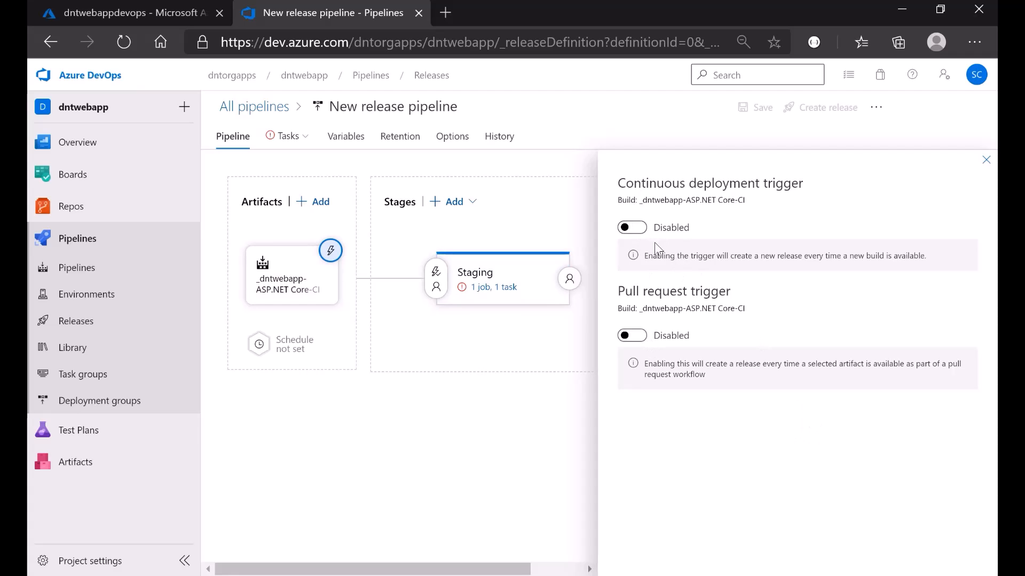
left_click(636, 229)
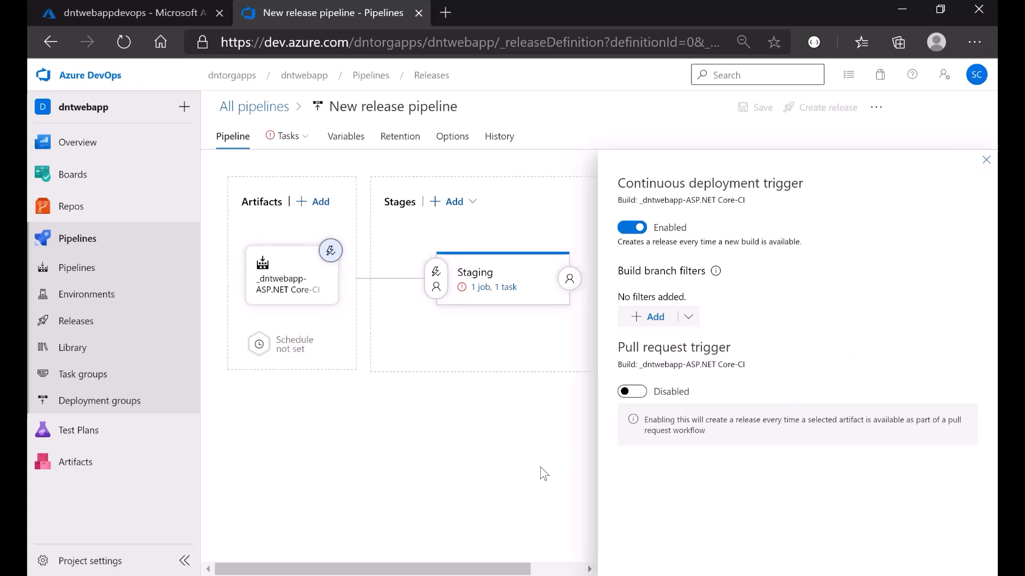
left_click(986, 160)
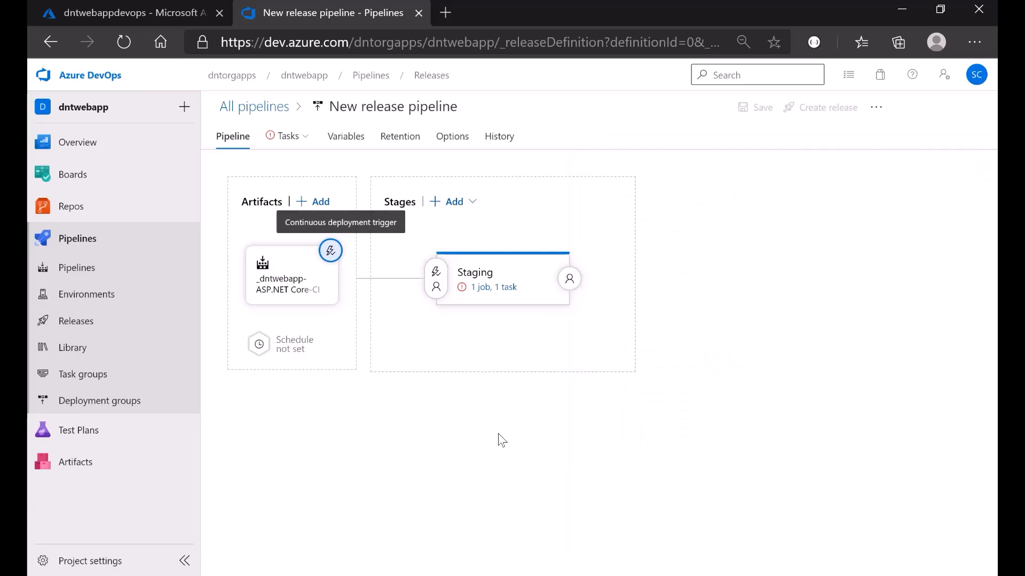
left_click(490, 290)
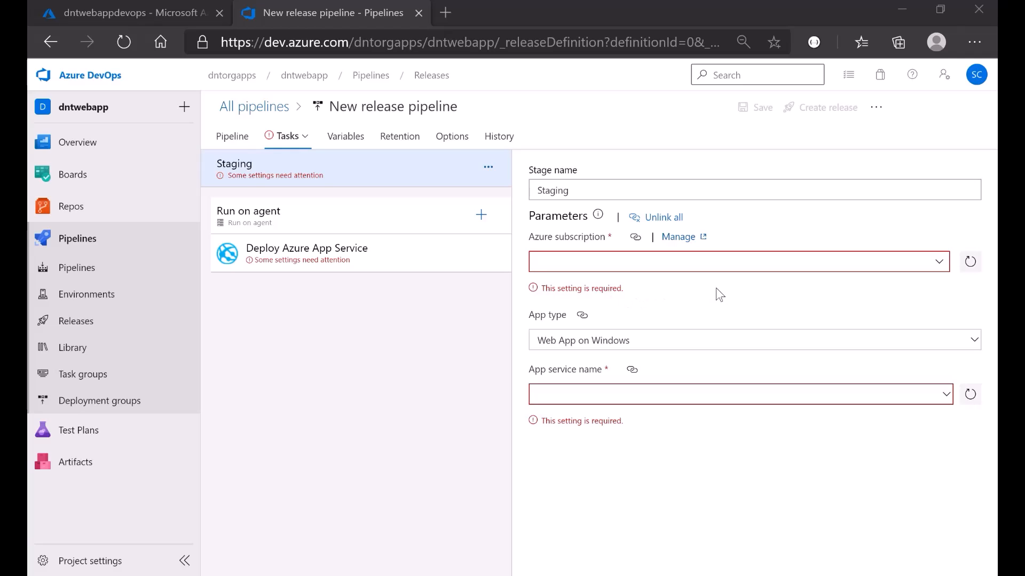
- Choose the Visual Studio Enterprise subscription and dntwebappdevops as the Staging stage's app service
left_click(939, 261)
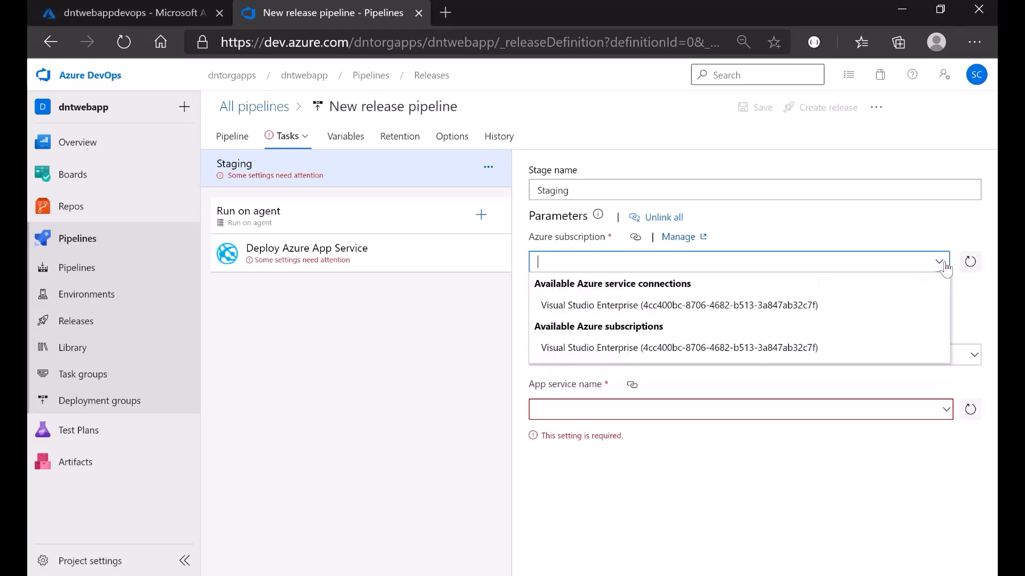
left_click(603, 309)
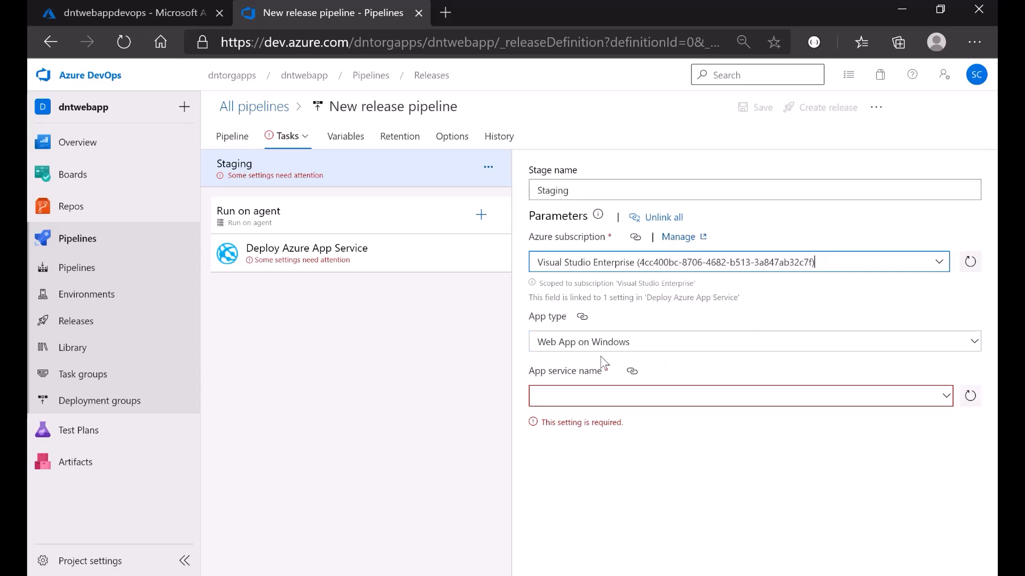
left_click(133, 12)
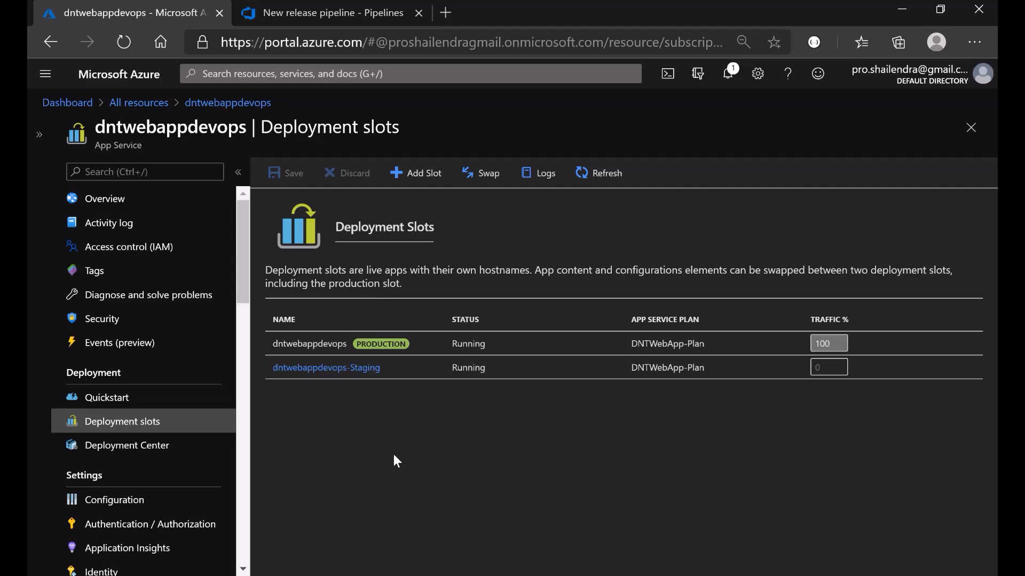
left_click(296, 12)
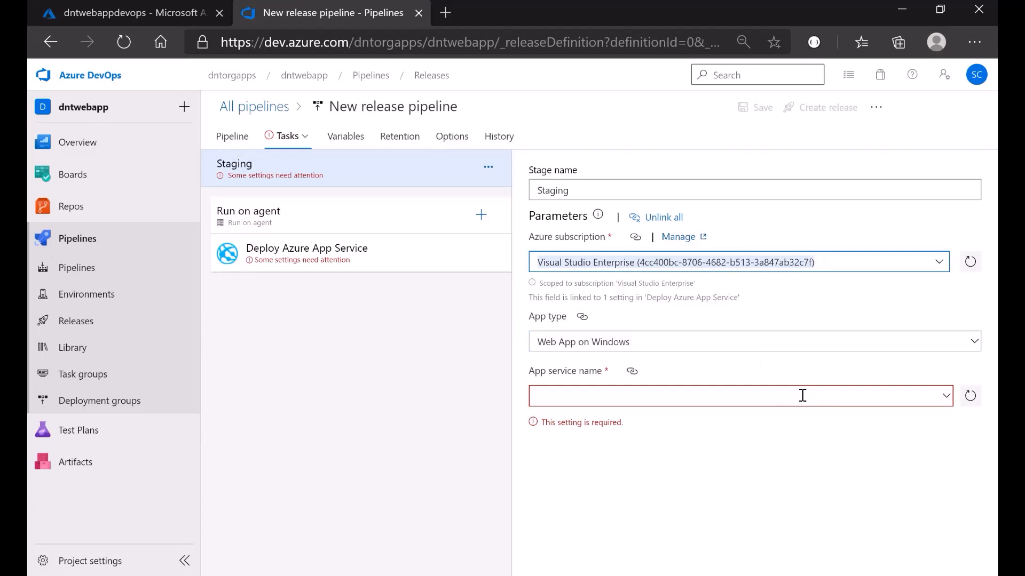
left_click(948, 404)
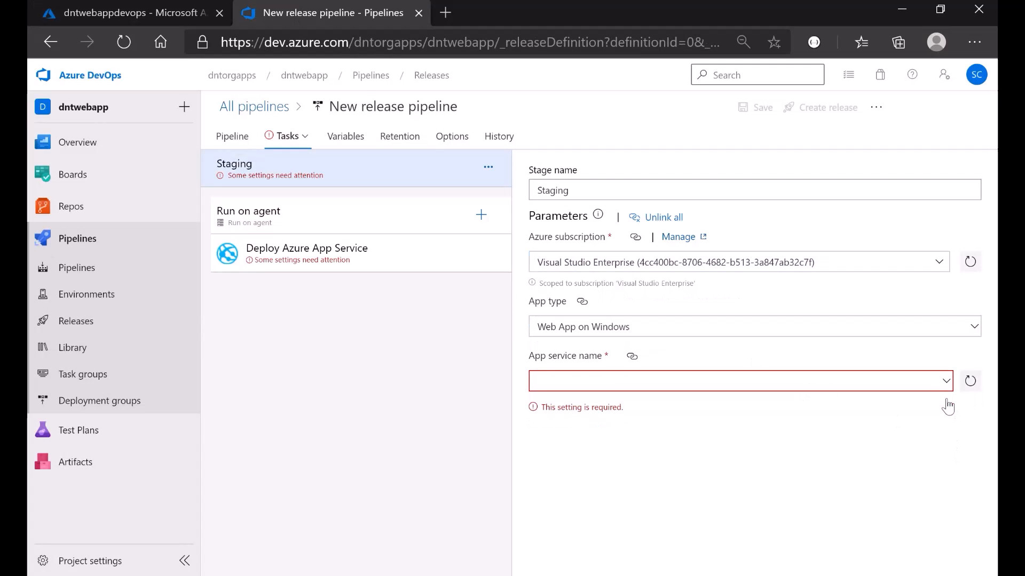
left_click(946, 381)
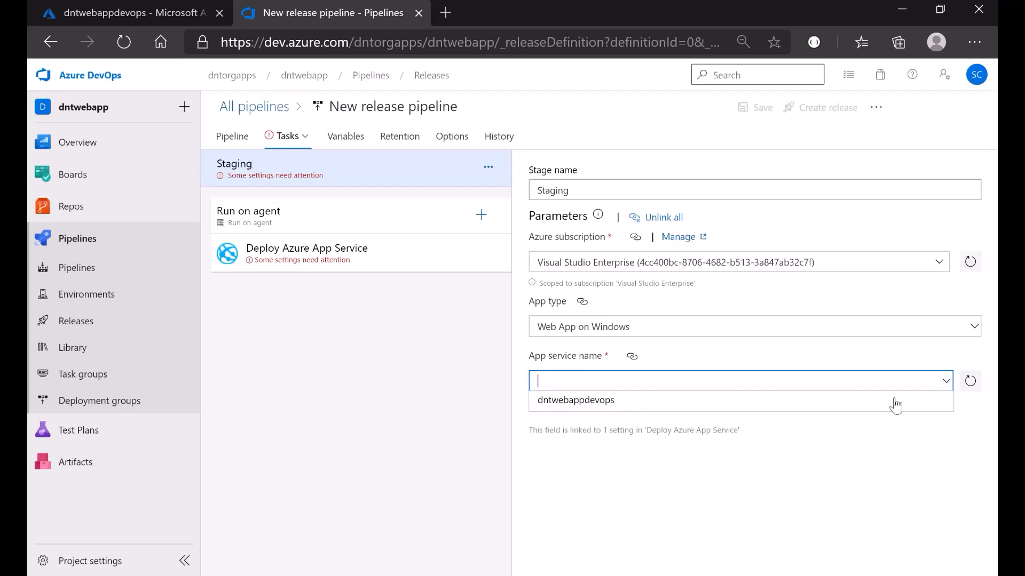
left_click(547, 407)
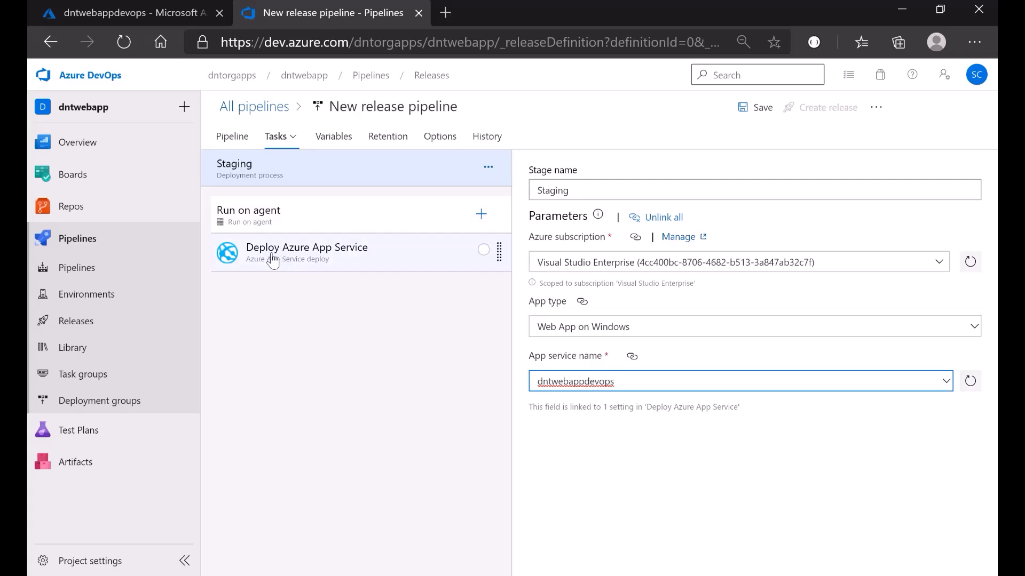
- Make the Deploy Azure App Service task deploy to slot Staging in resource group DNTRg
left_click(290, 262)
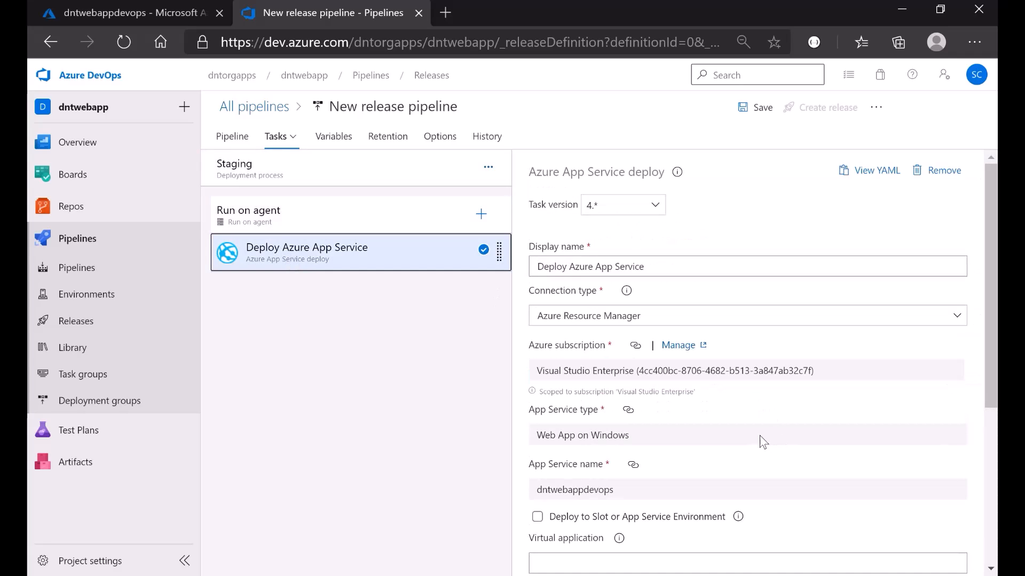
scroll(779, 463, "down", 3)
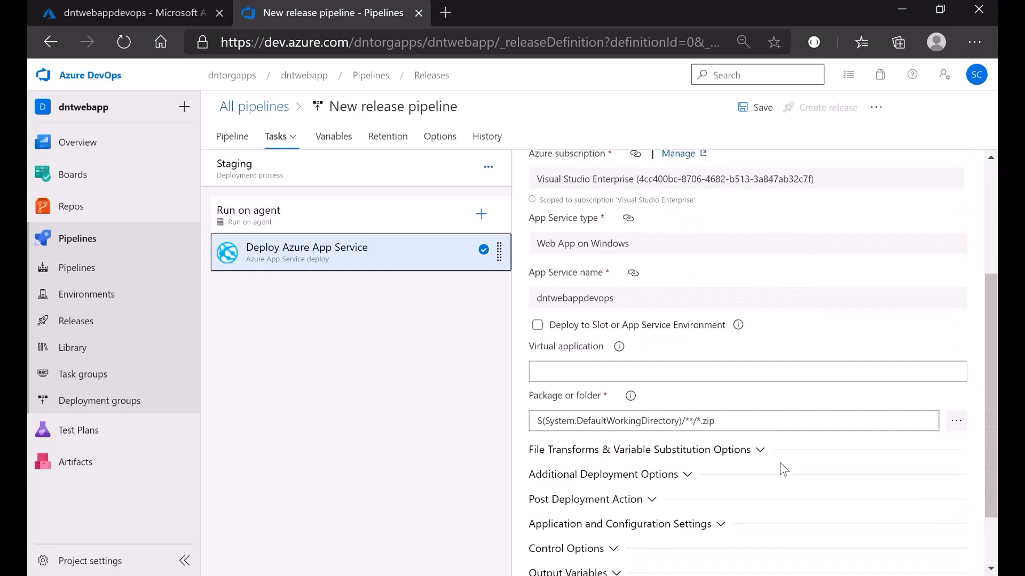
left_click(536, 326)
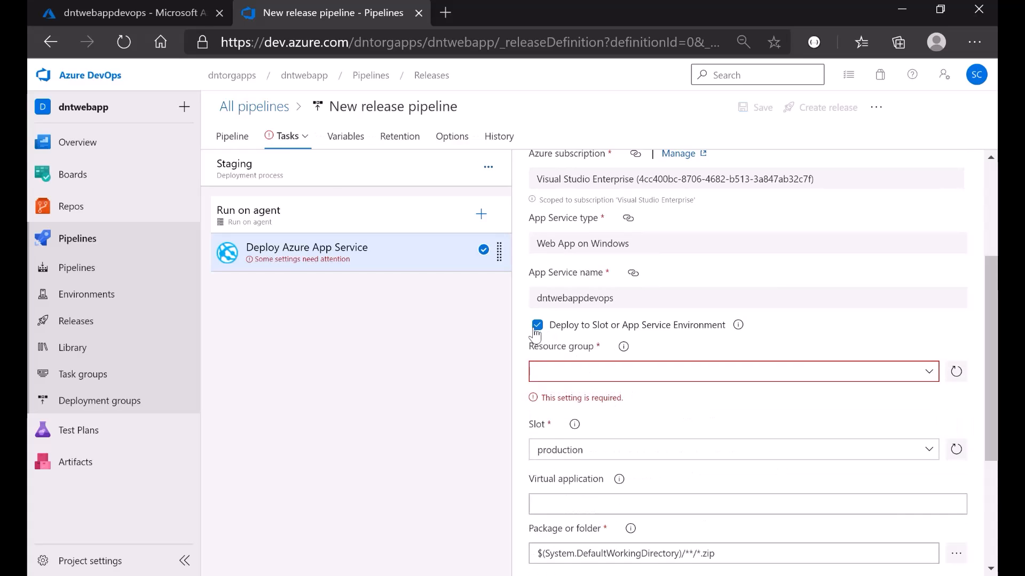
scroll(535, 330, "down", 2)
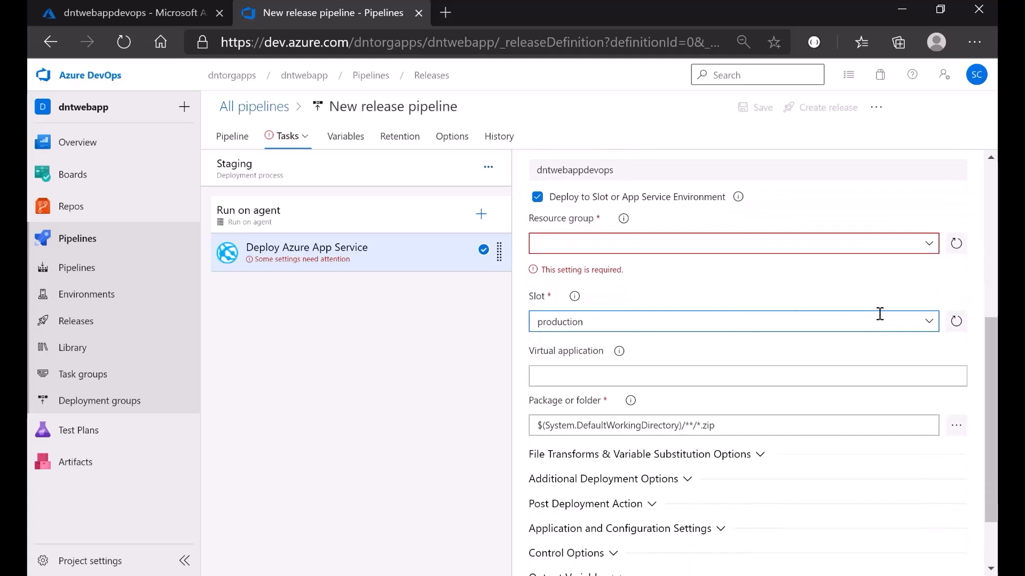
left_click(929, 243)
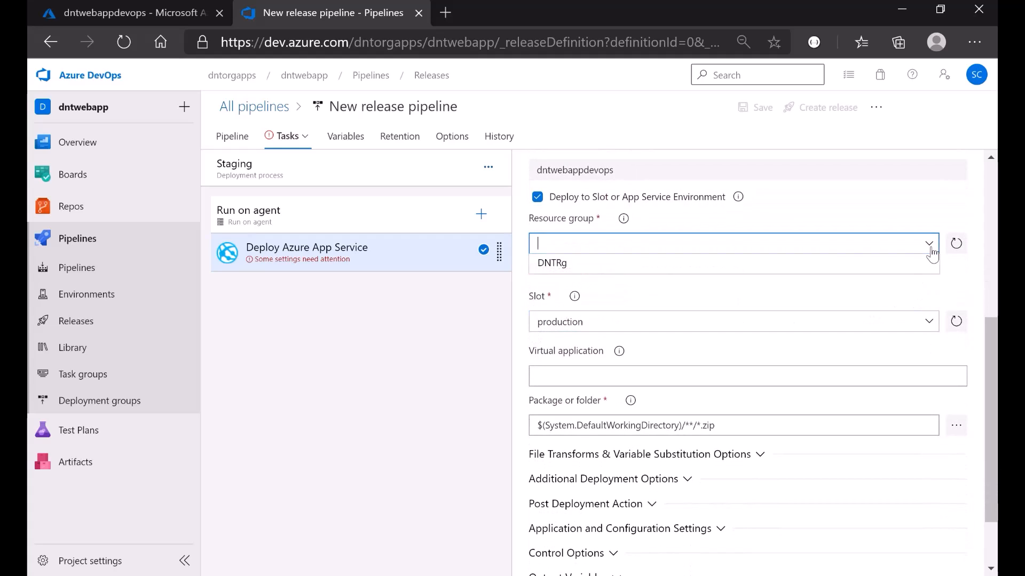
left_click(623, 271)
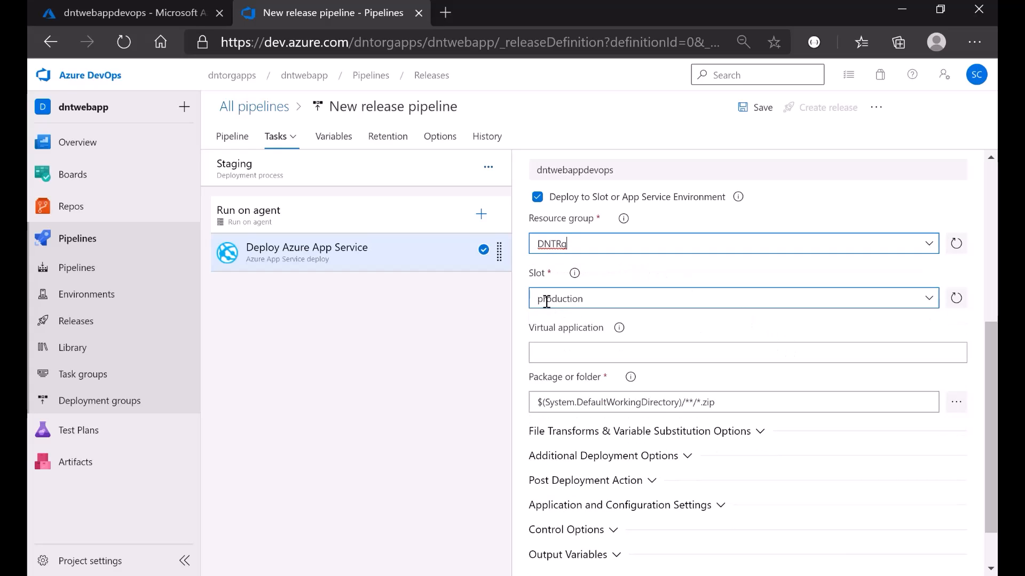
left_click(931, 303)
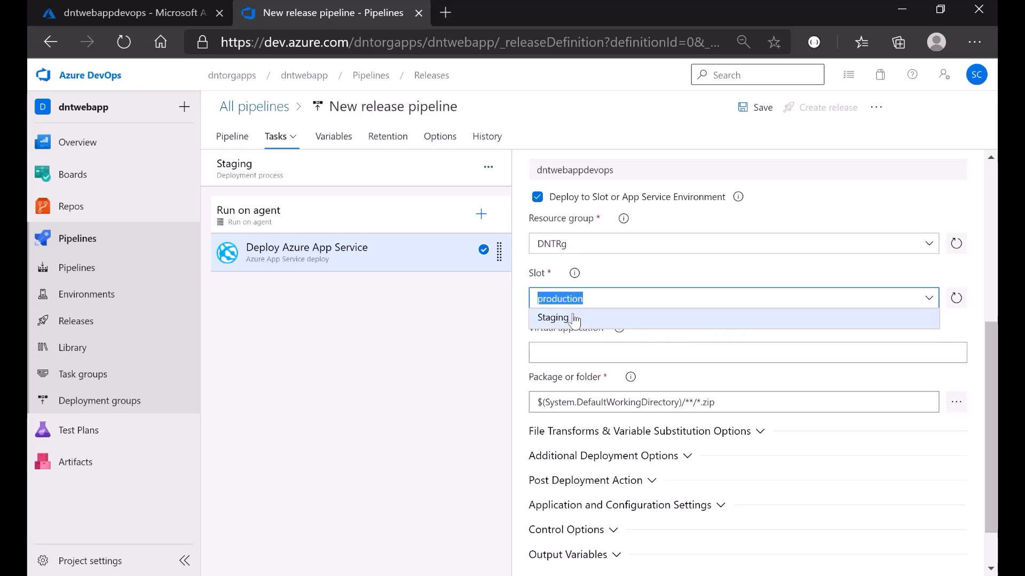
left_click(571, 319)
scroll(573, 319, "down", 1)
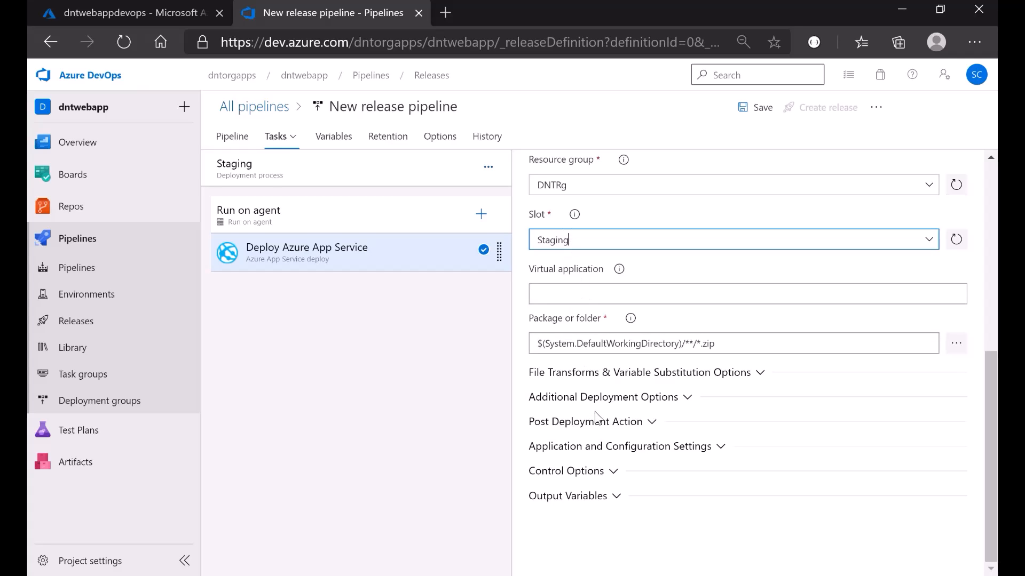
scroll(594, 411, "up", 3)
scroll(594, 412, "up", 3)
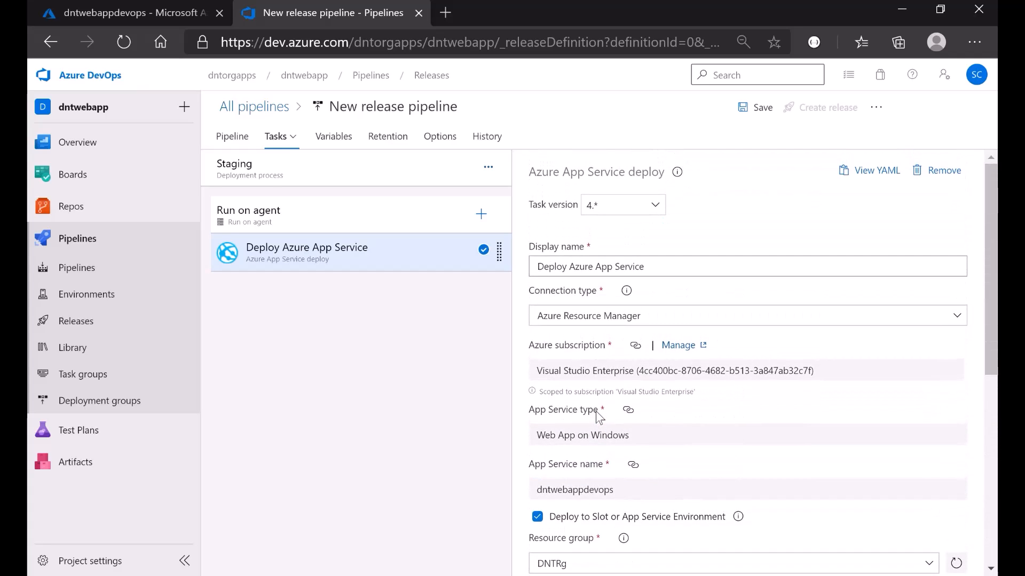
- Save the release pipeline in the root folder with the comment 'initial commit for staging'
left_click(744, 109)
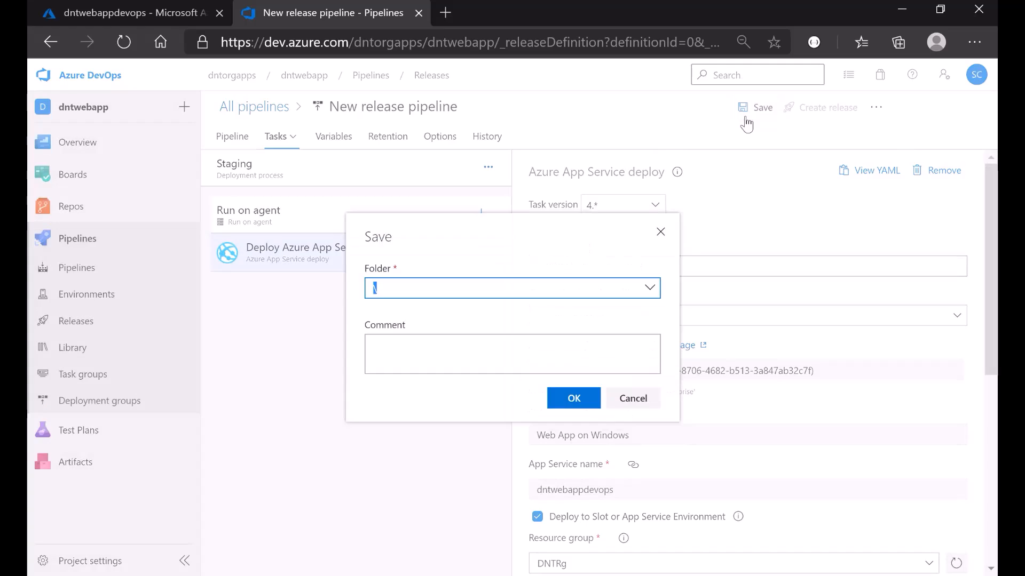
left_click(470, 358)
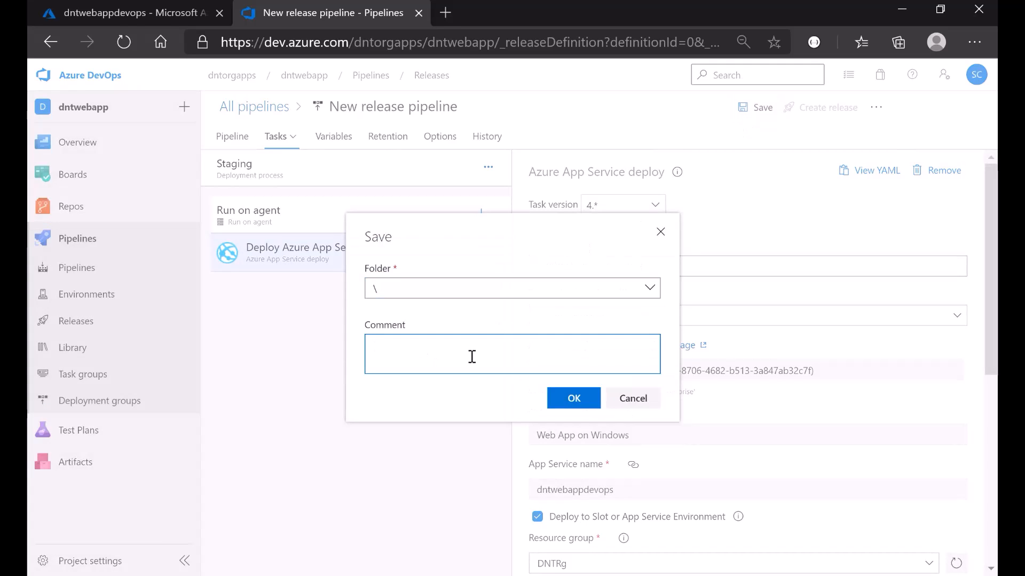
type("initial")
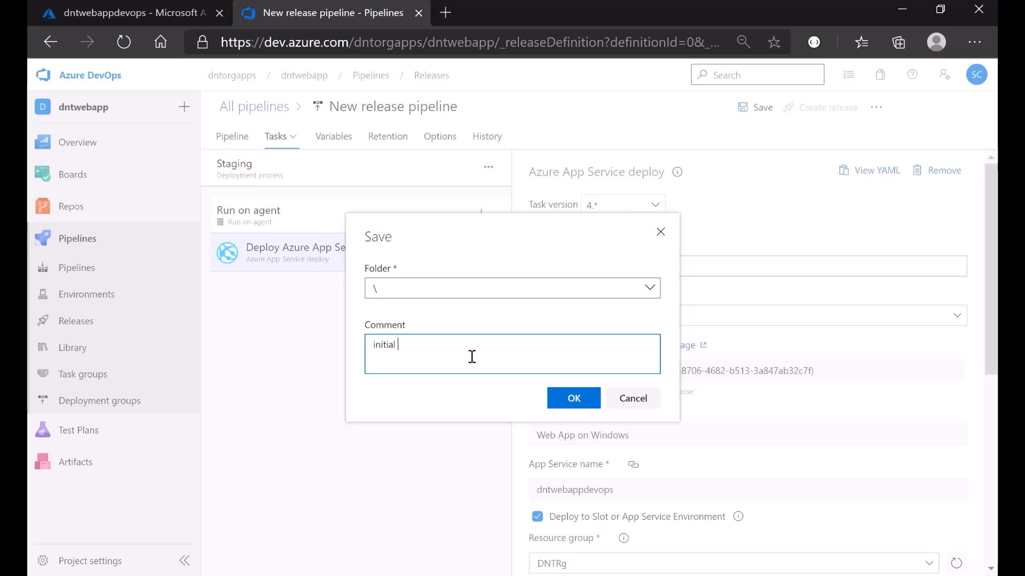
type(" commit for staging")
left_click(575, 401)
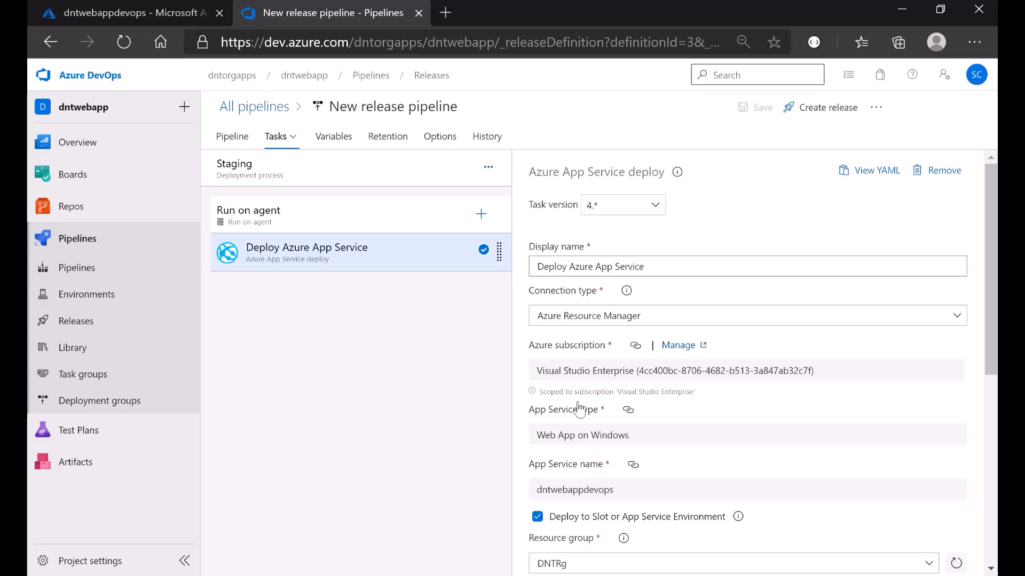
scroll(580, 411, "down", 5)
scroll(580, 408, "down", 2)
scroll(579, 407, "up", 4)
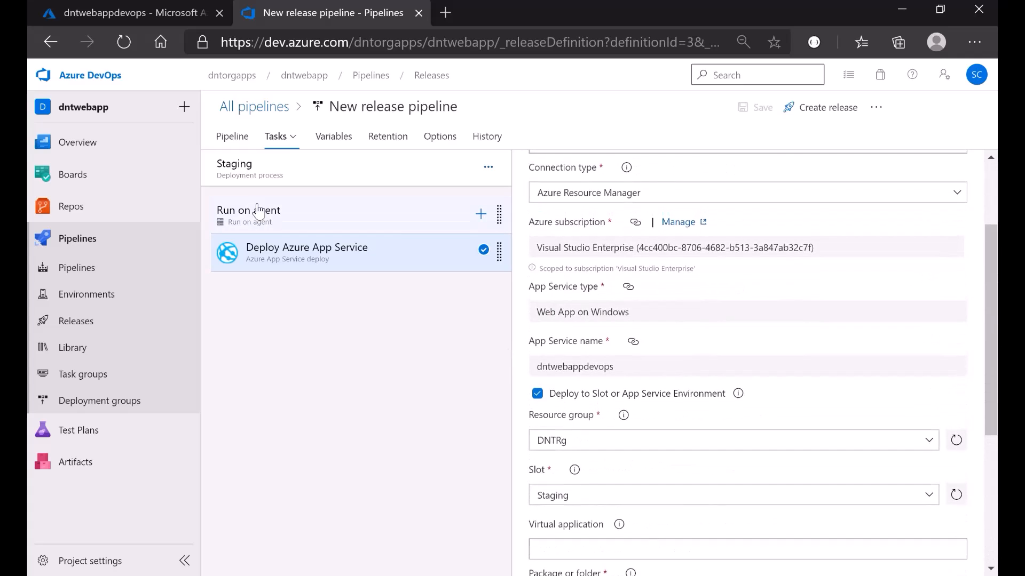
scroll(669, 410, "down", 4)
scroll(669, 410, "up", 6)
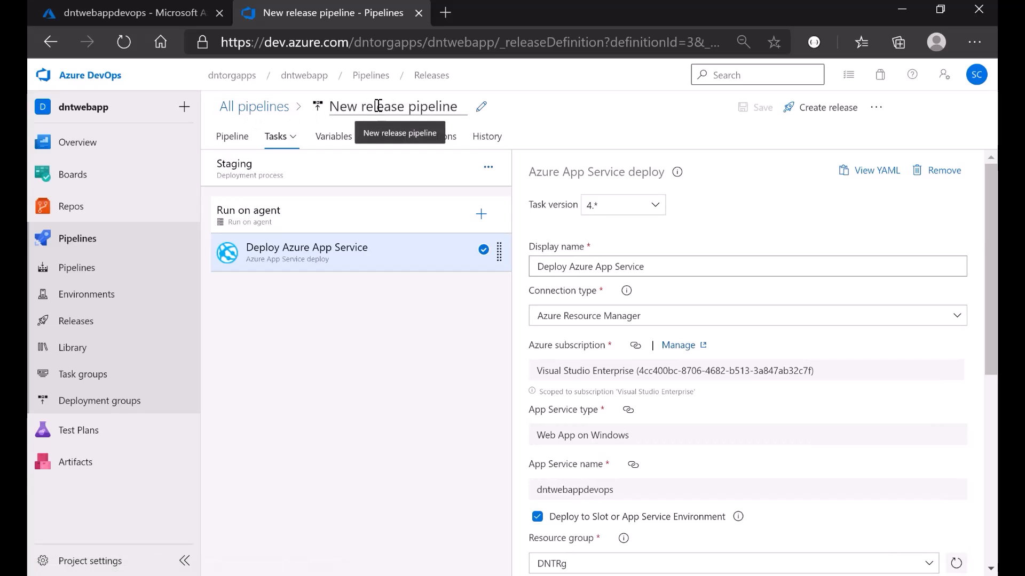
- Rename the pipeline to 'Staging Pipeline', save it with comment 'renamed', and return to All pipelines
left_click(482, 109)
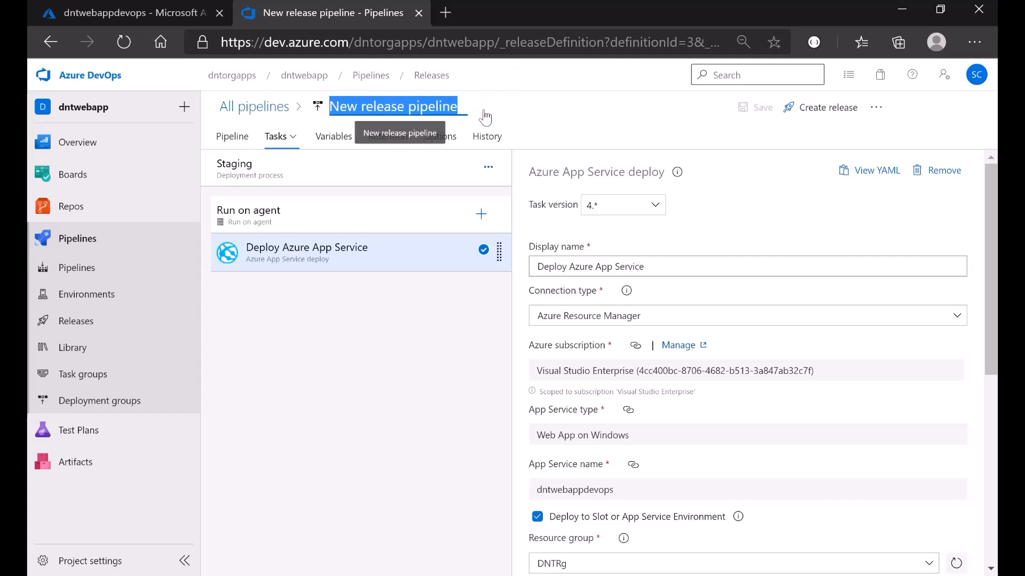
type("Sta")
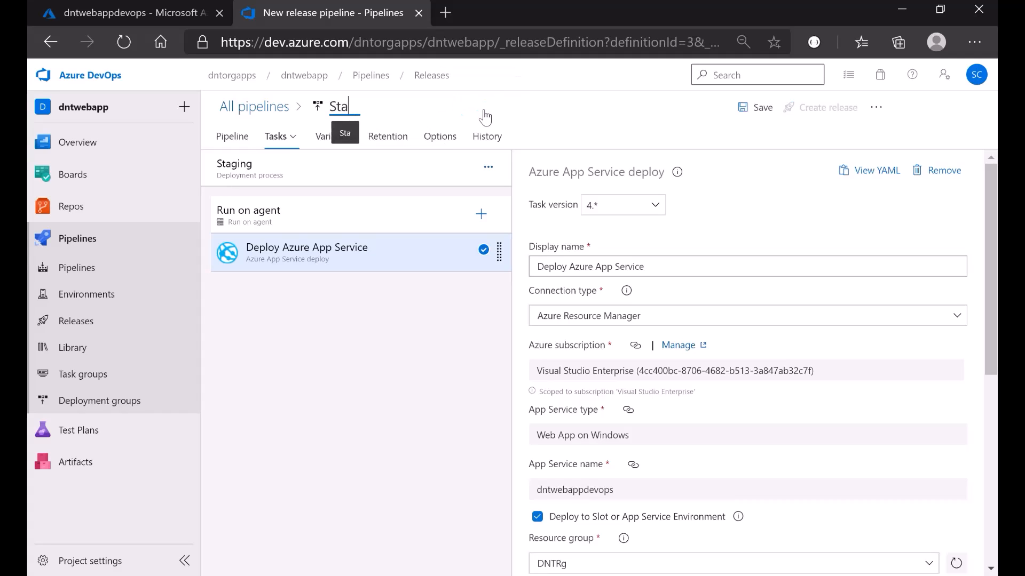
type("ging P")
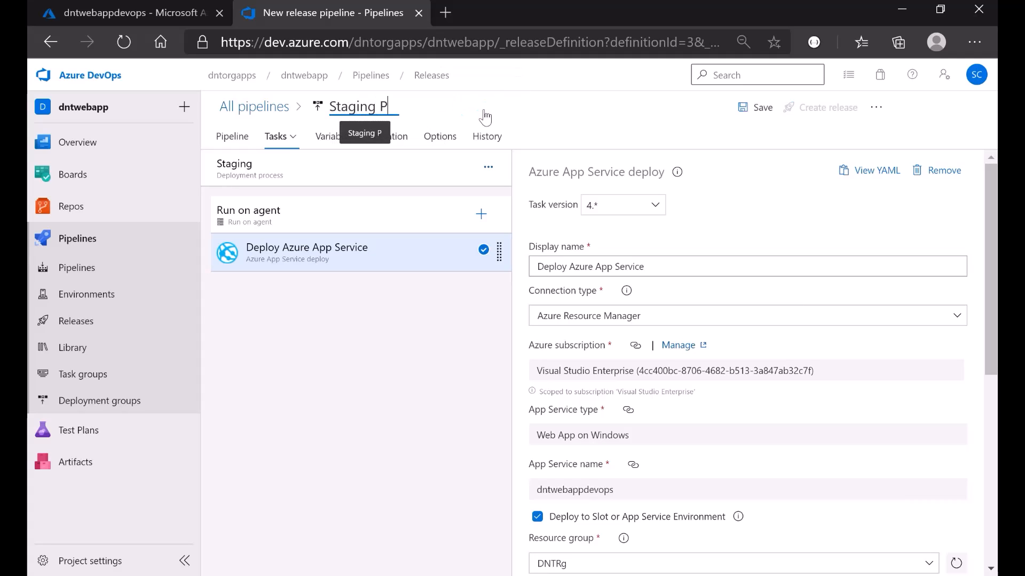
type("ipeline")
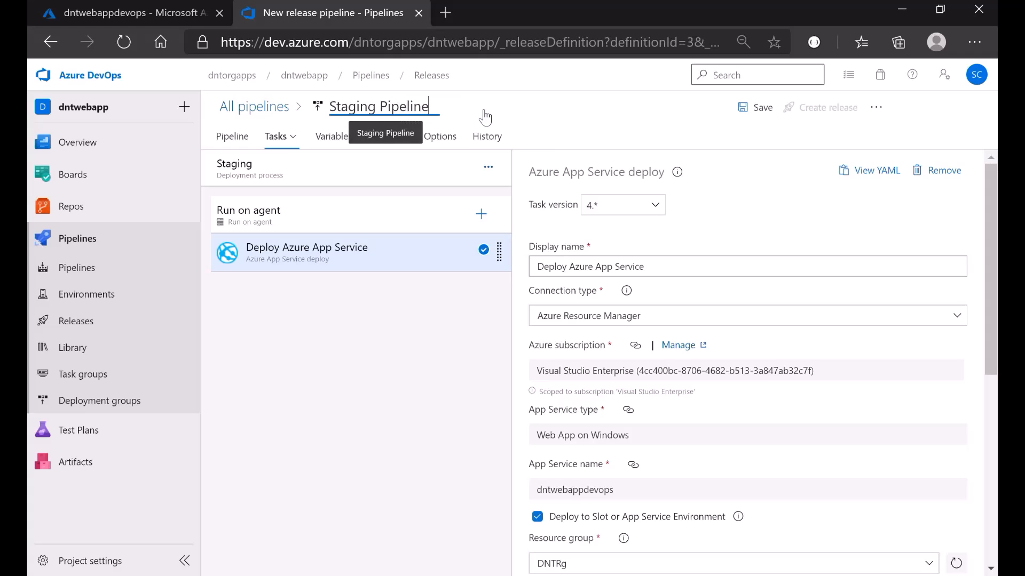
left_click(745, 108)
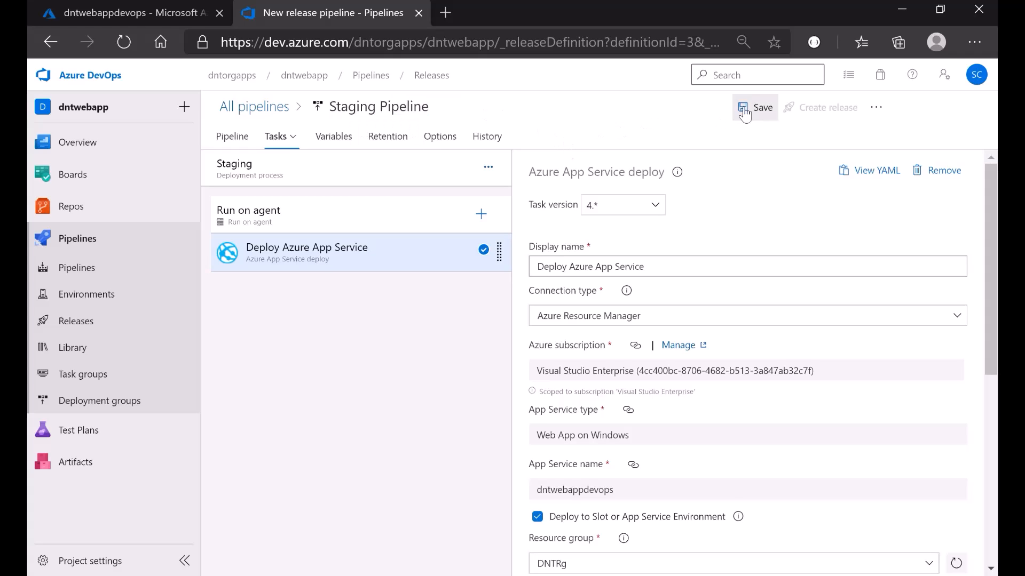
left_click(513, 332)
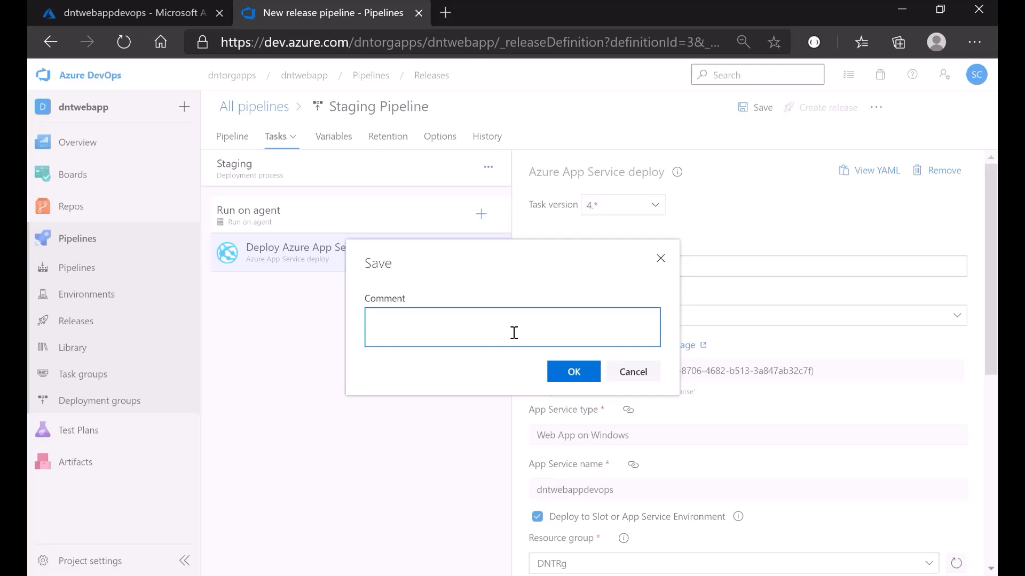
type("reamed")
left_click(383, 320)
type("n")
left_click(556, 373)
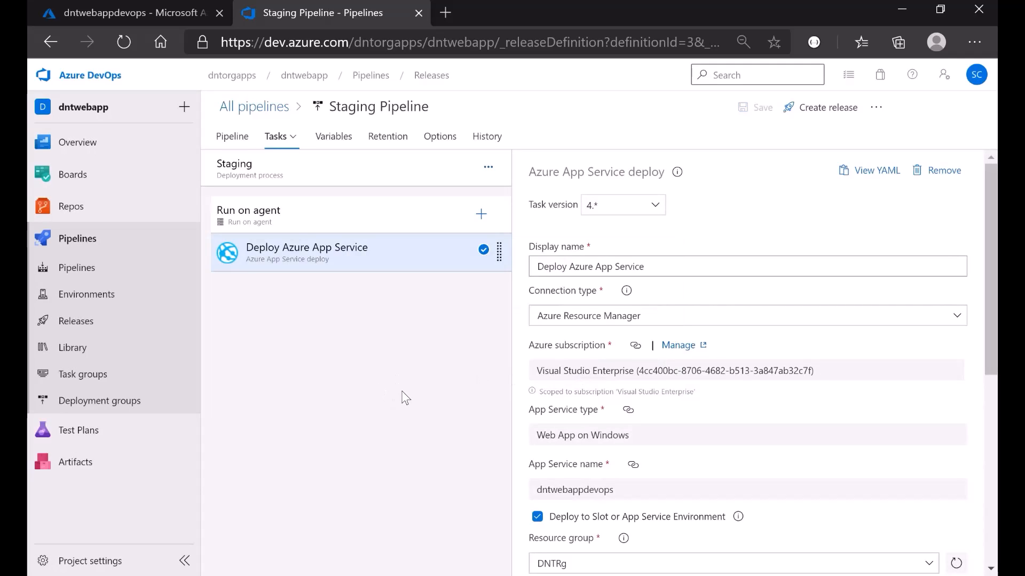
left_click(243, 108)
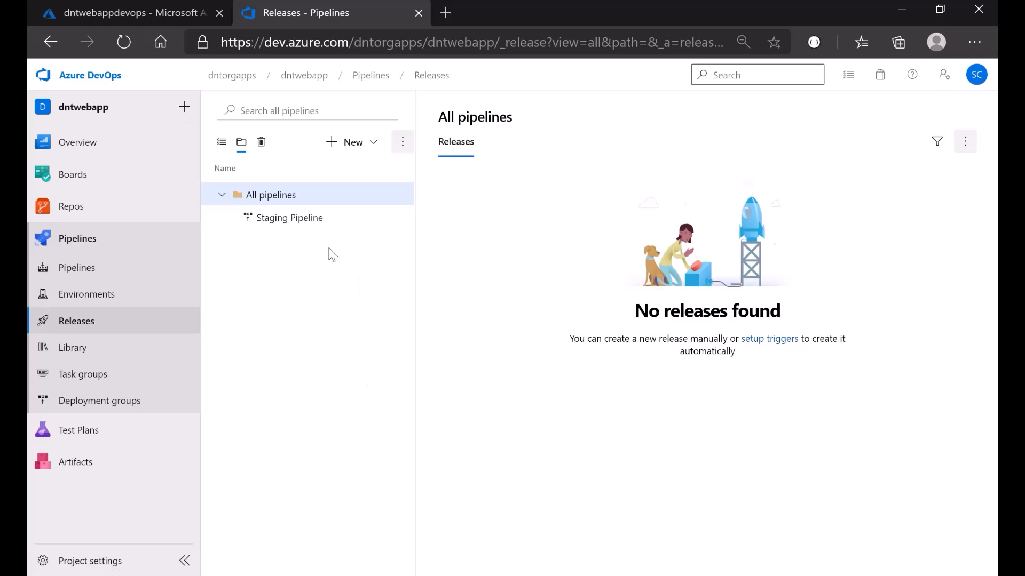
- Start a new release for Staging Pipeline from the pipelines list
left_click(303, 218)
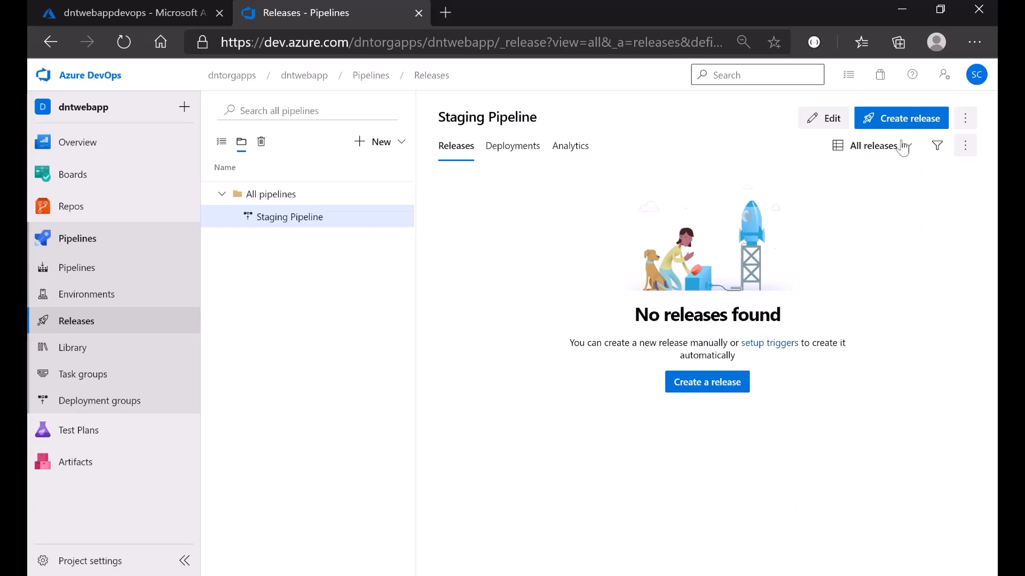
left_click(883, 121)
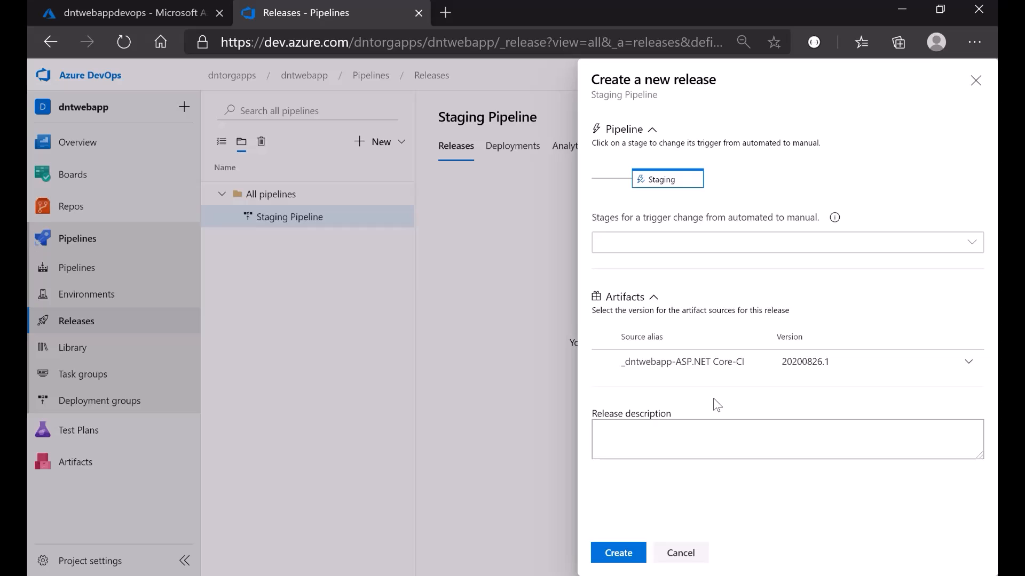
- Create Release-1 with the description 'initiate release', fixing its two misspelled words first
left_click(744, 433)
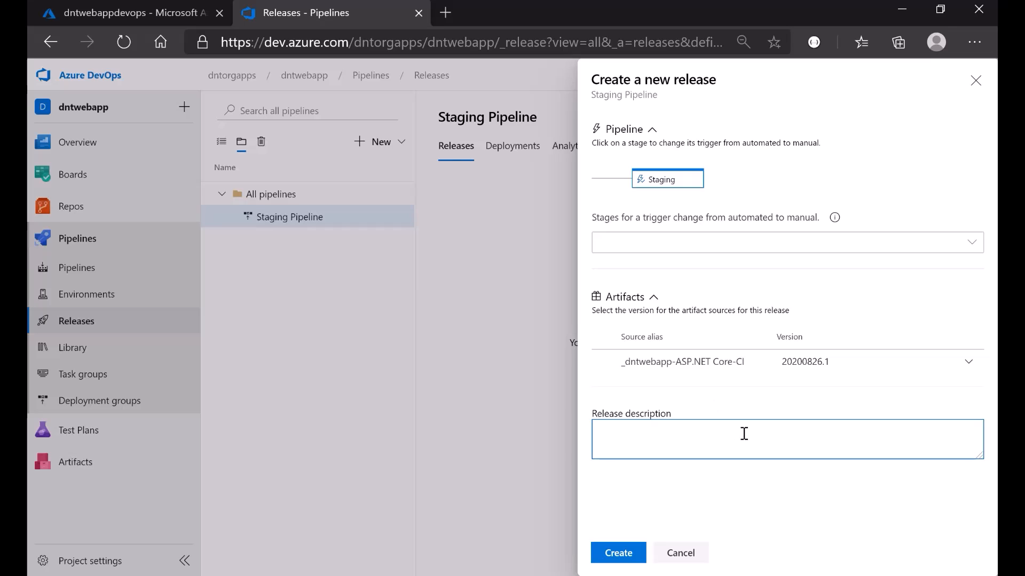
type("initaite relase")
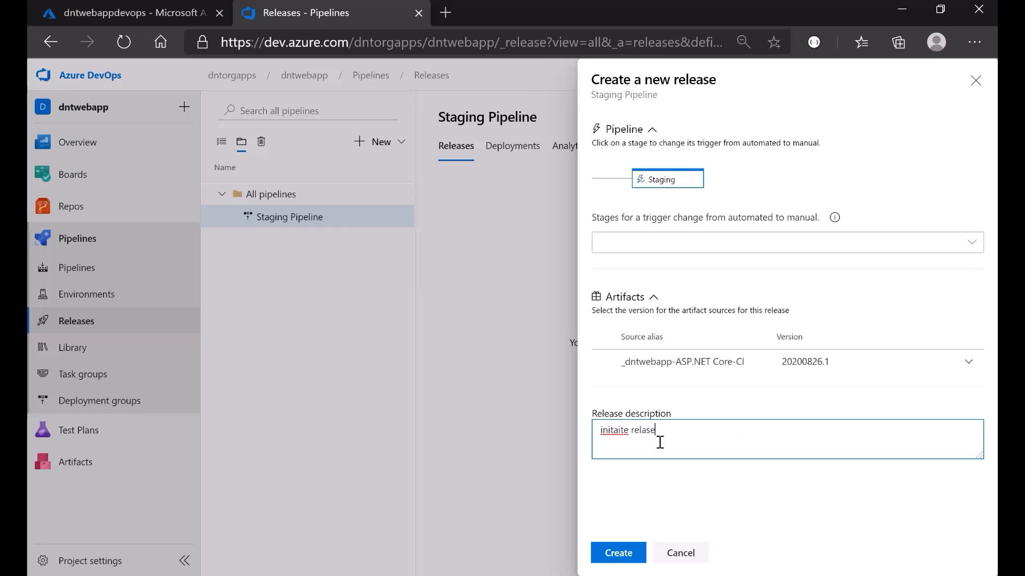
right_click(621, 431)
left_click(689, 175)
right_click(644, 430)
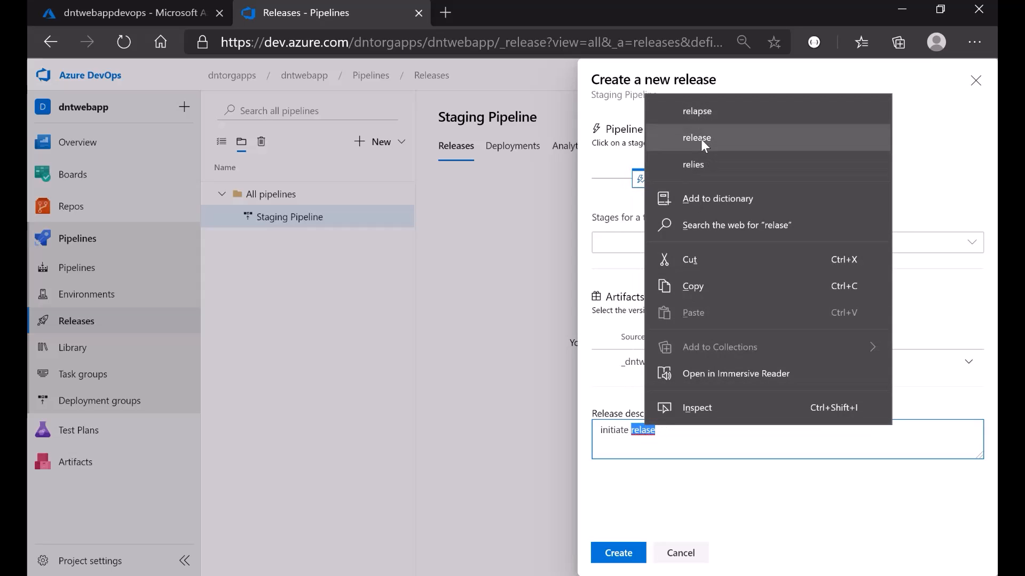
left_click(700, 139)
left_click(615, 555)
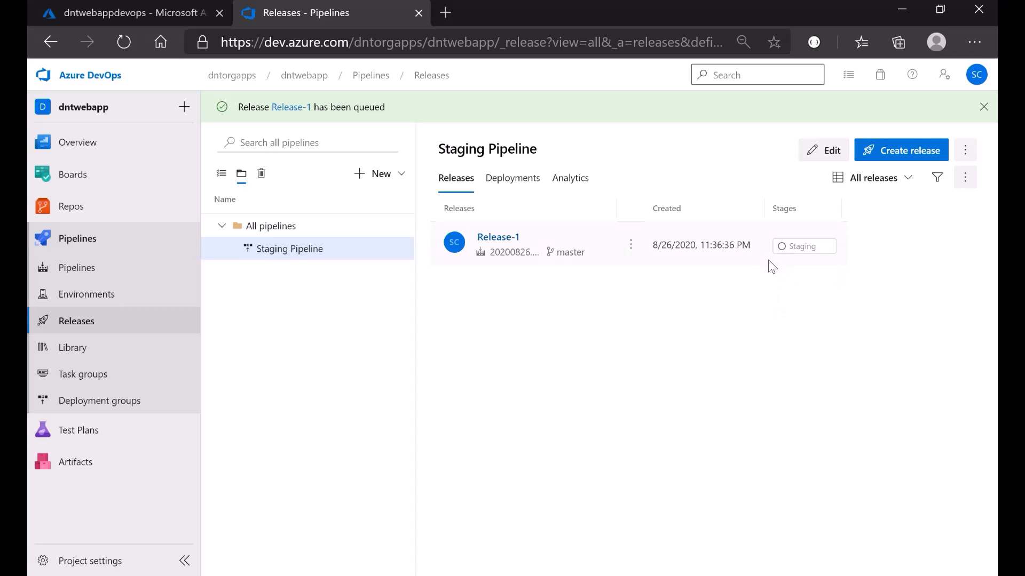
- Follow Release-1's Staging log through the artifact download and zip deploy steps, then return to the overview
left_click(784, 251)
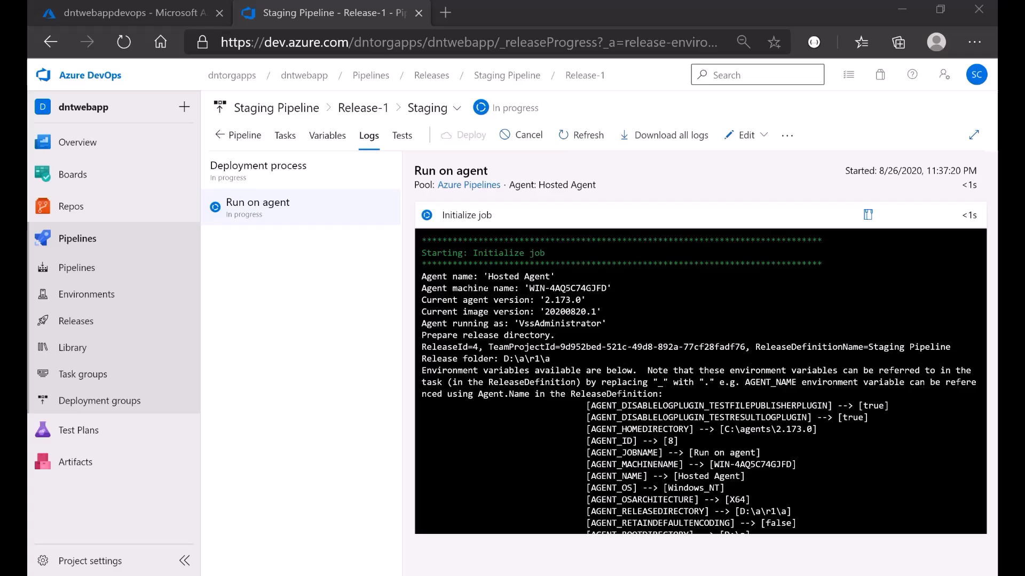
left_click_drag(474, 253, 606, 257)
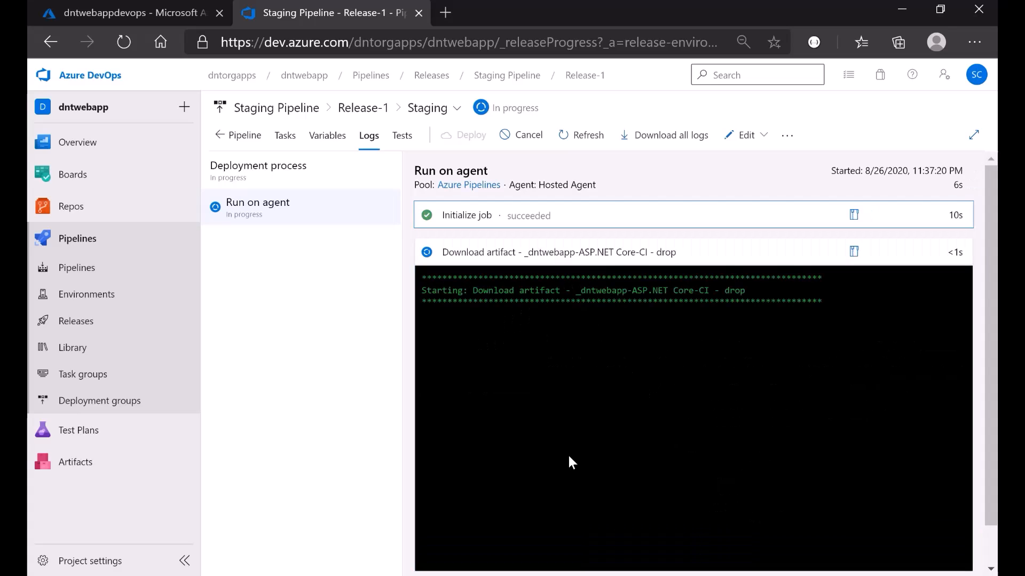
left_click_drag(473, 291, 767, 293)
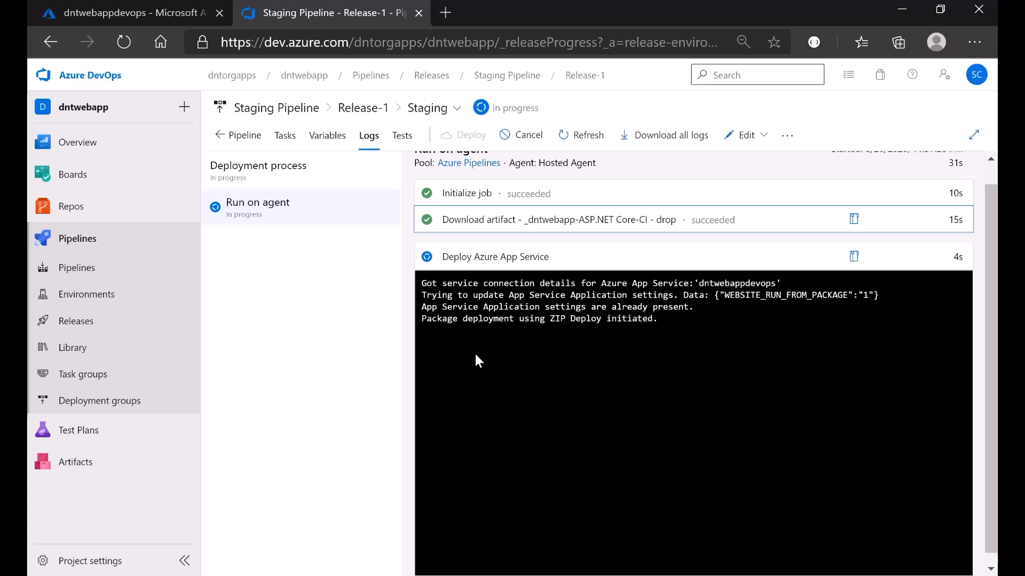
left_click_drag(423, 318, 661, 326)
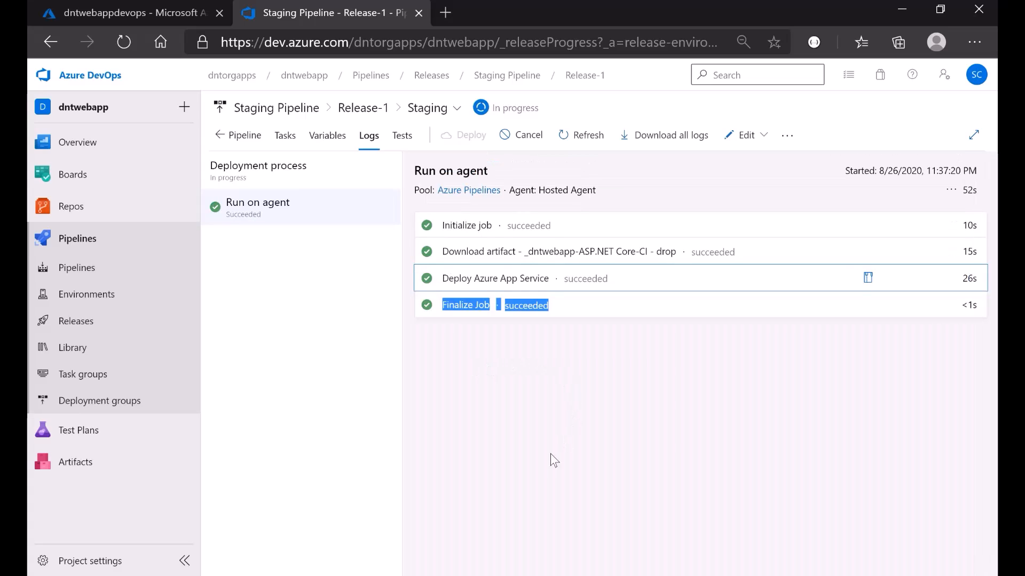
left_click(550, 454)
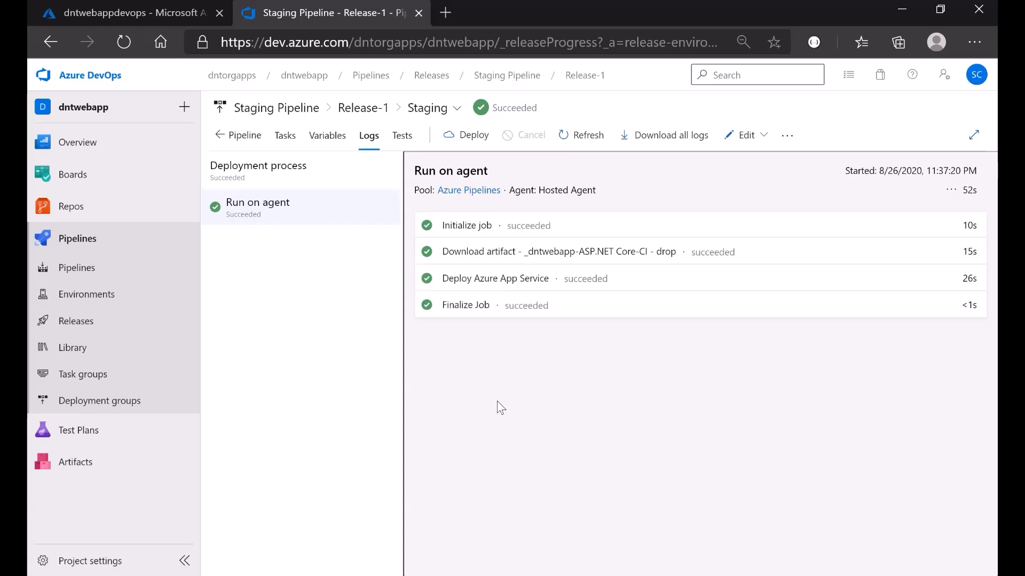
left_click(240, 135)
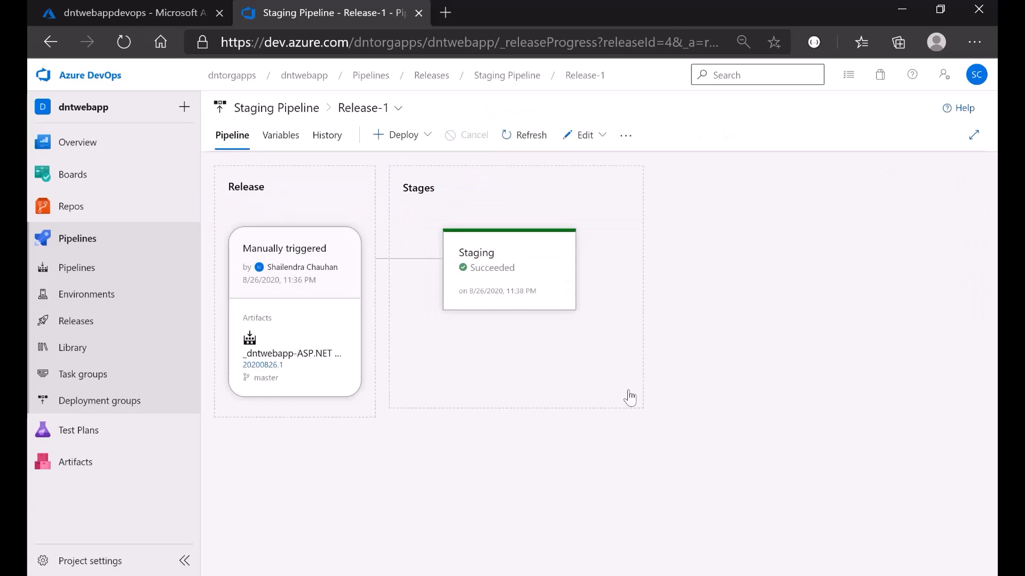
- Show the Staging Pipeline's releases with Release-1 at Staging, then bring up the Azure portal
mouse_move(527, 293)
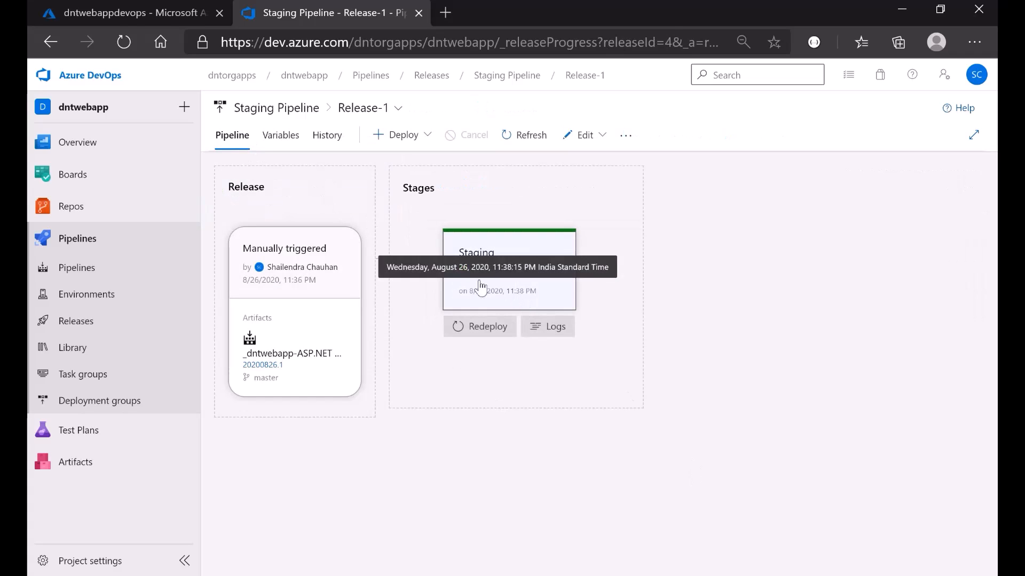
left_click(292, 110)
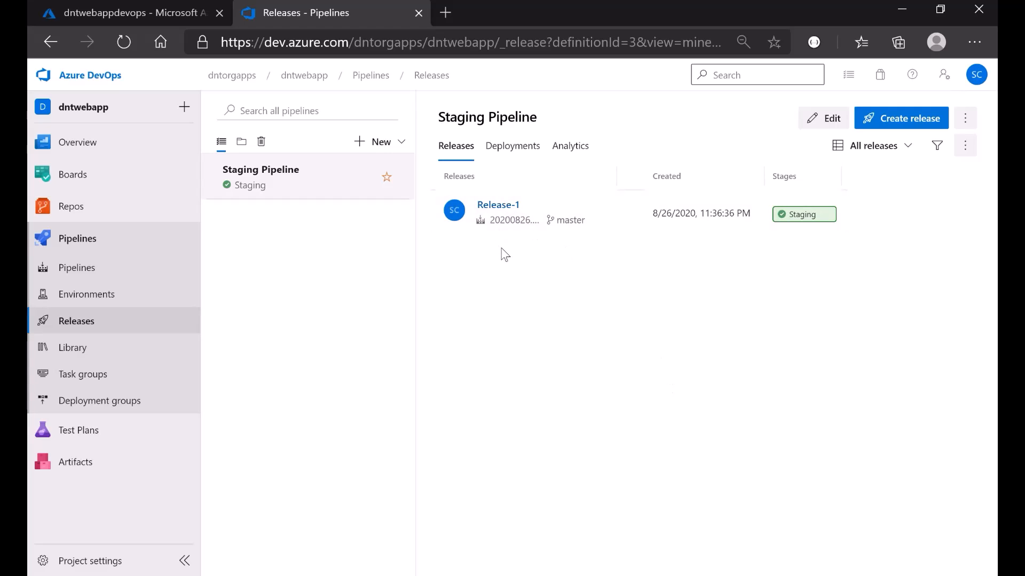
left_click(94, 15)
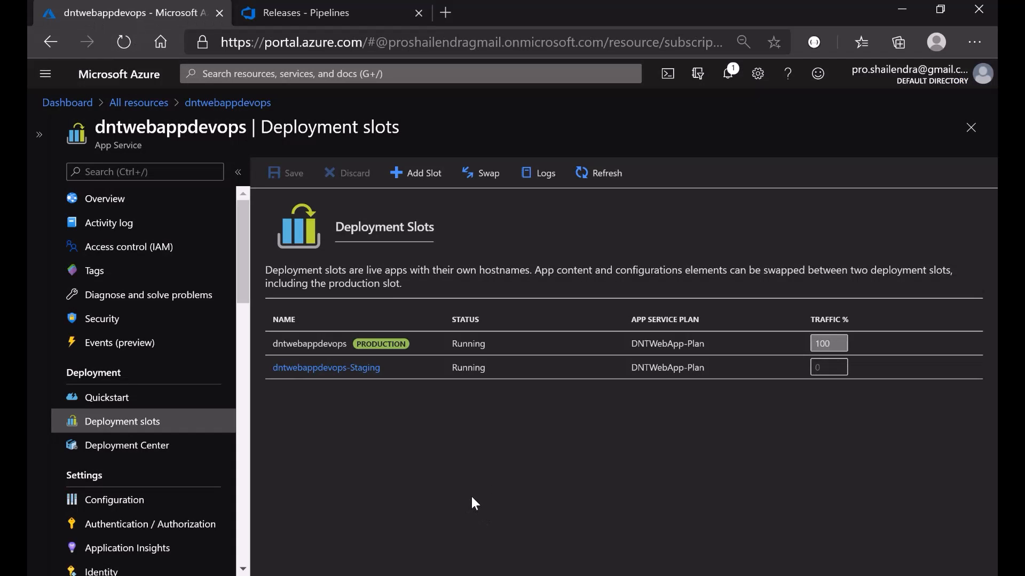
- Browse the Staging deployment slot's website from its overview page
left_click(312, 375)
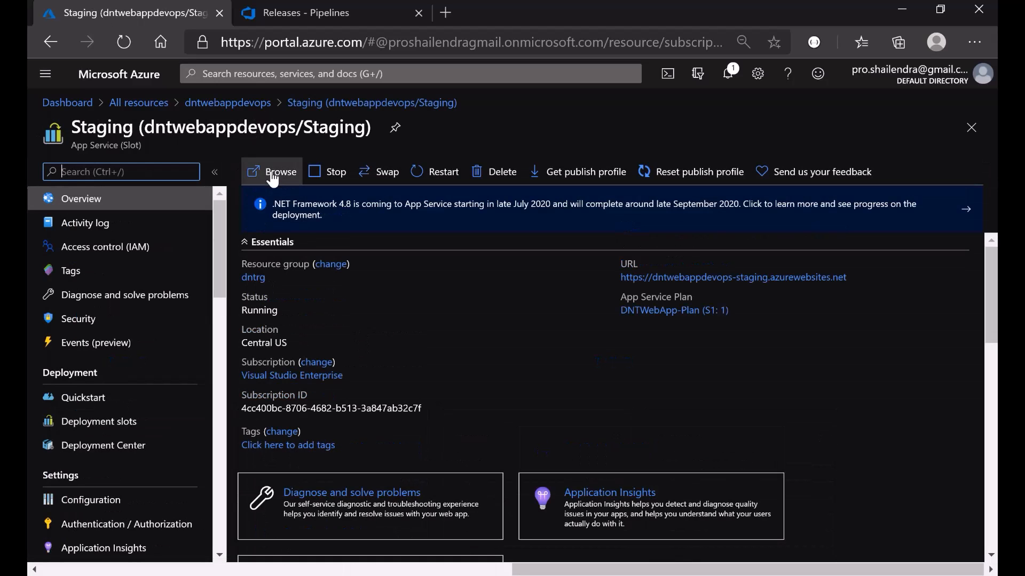
left_click(273, 176)
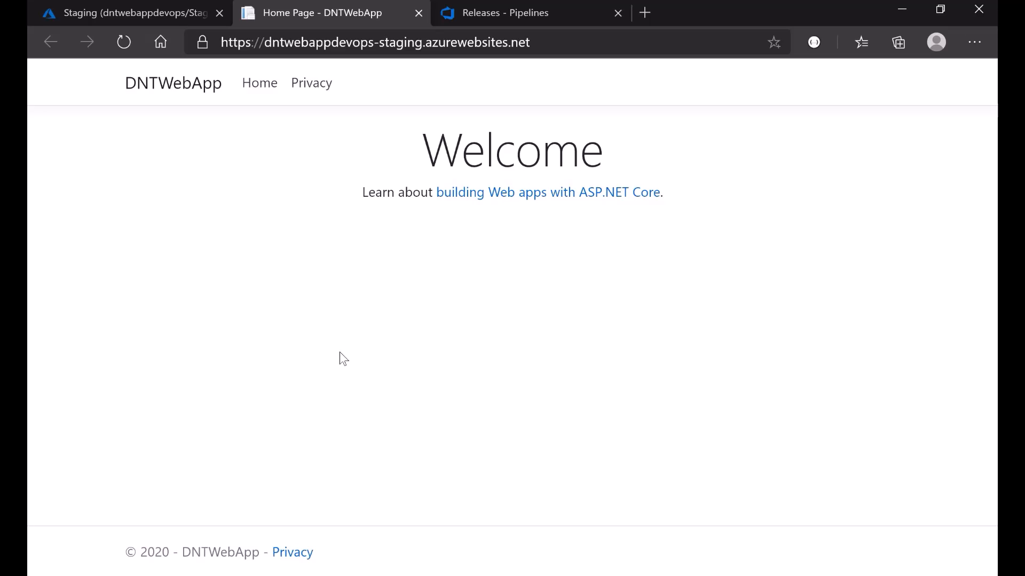
- Check the staging site's Privacy page and then its Home page
left_click(303, 87)
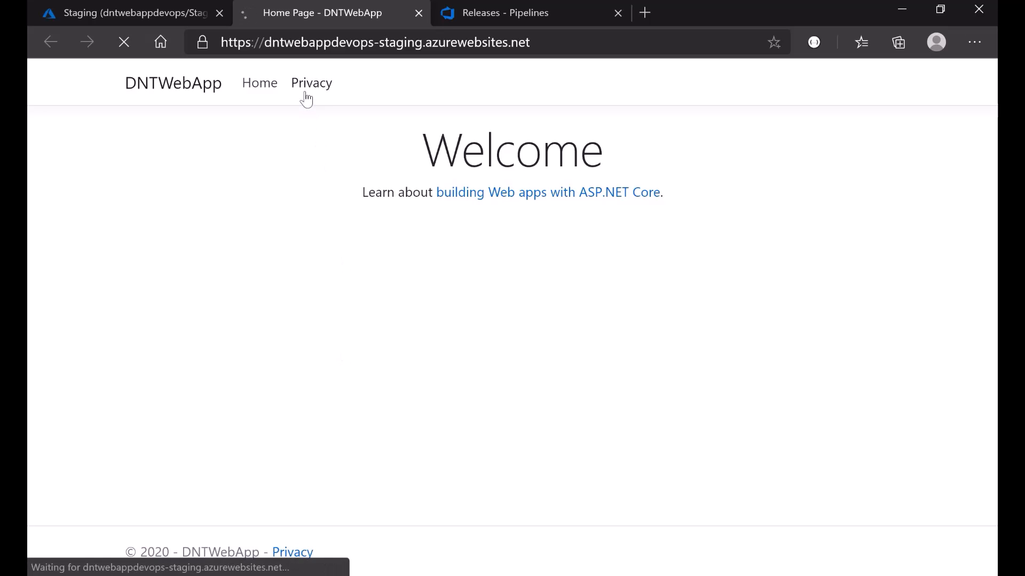
left_click(253, 91)
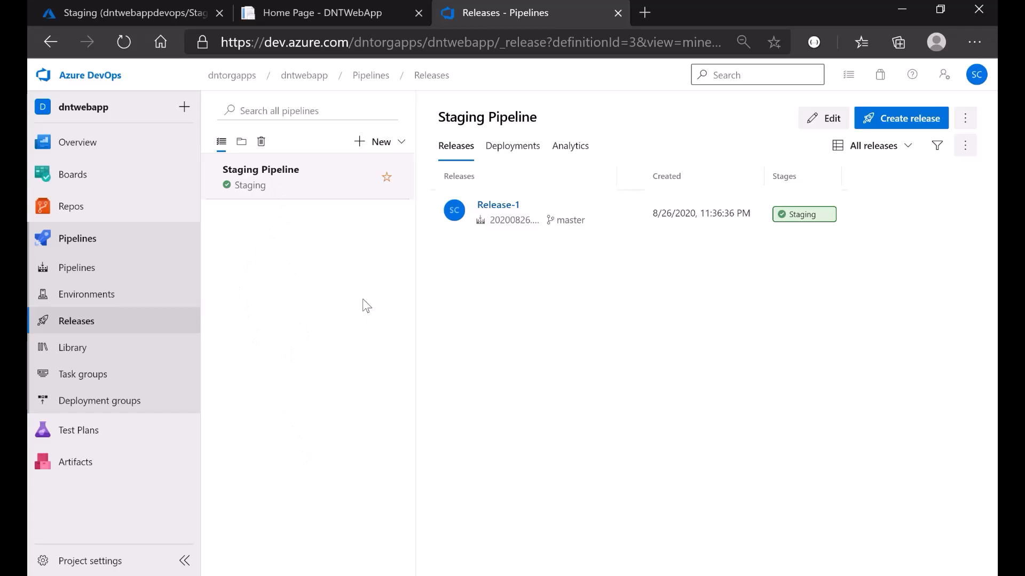
- Create a new release pipeline from the Releases New menu to list its templates
left_click(396, 148)
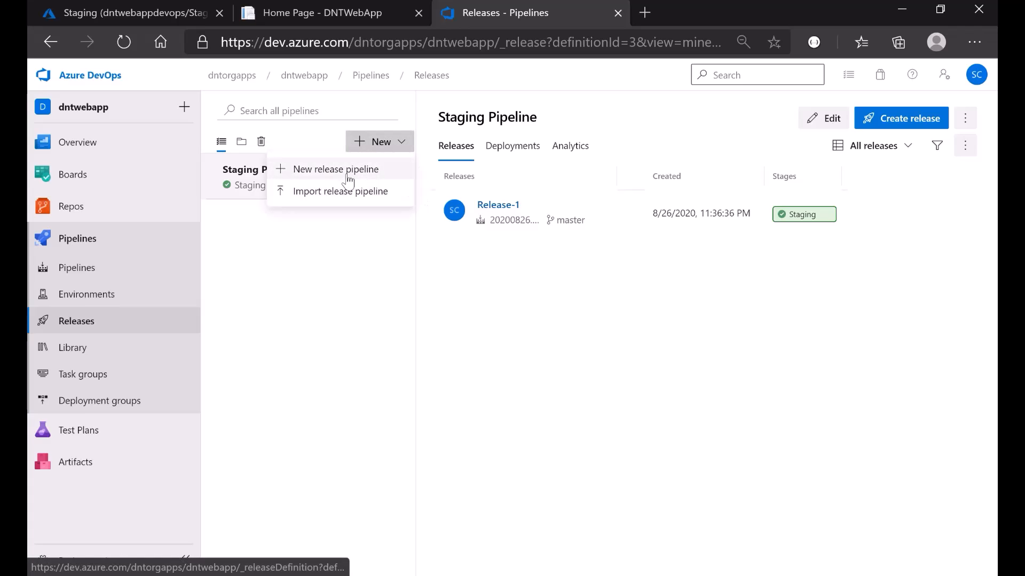
left_click(311, 176)
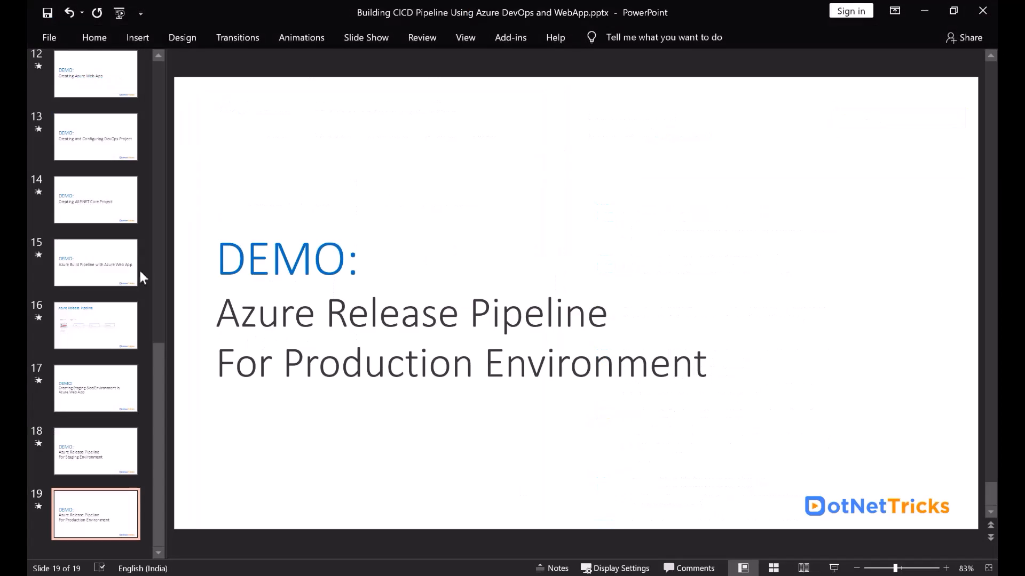
scroll(141, 274, "up", 10)
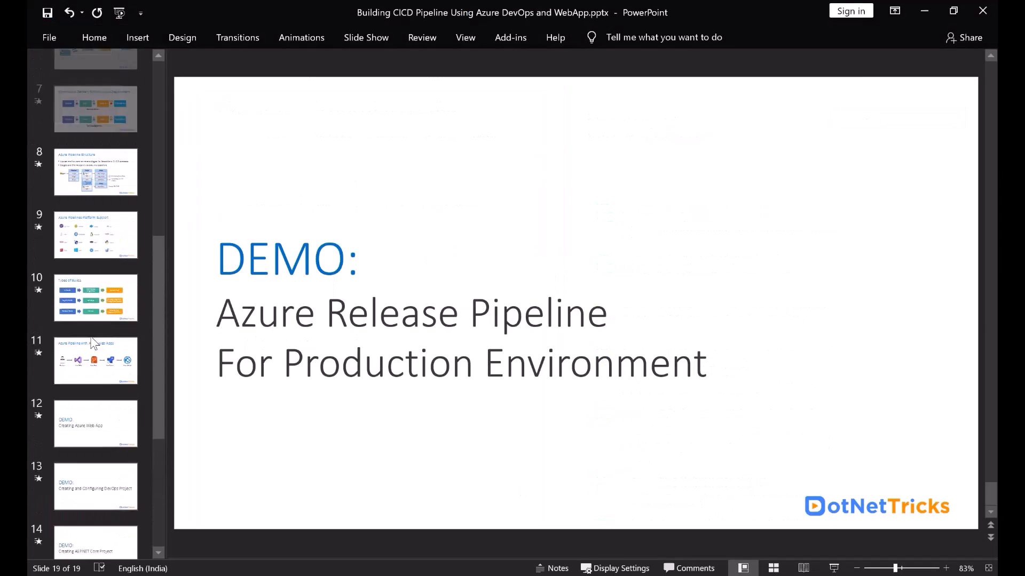
- Present slide 7 on Continuous Delivery versus Continuous Deployment, then return to Edge
left_click(90, 238)
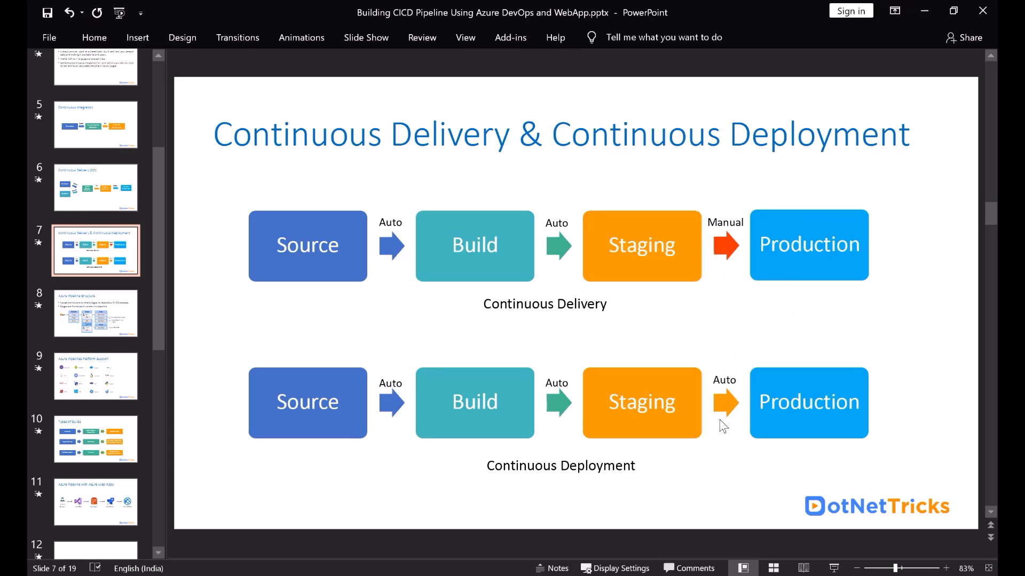
key("alt+Tab")
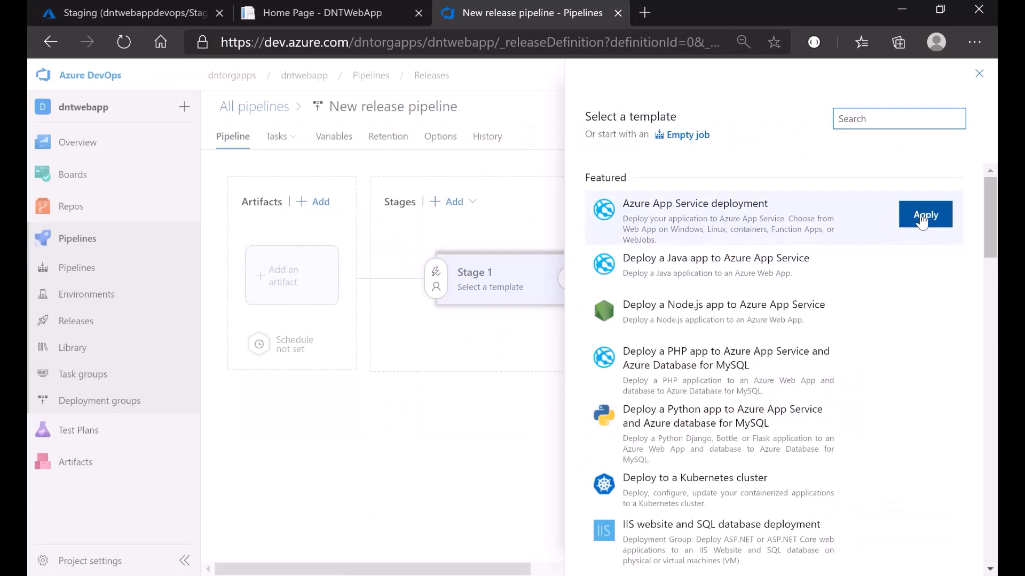
- Apply the Azure App Service deployment template and rename Stage 1 to Staging
left_click(926, 216)
left_click_drag(688, 284, 644, 284)
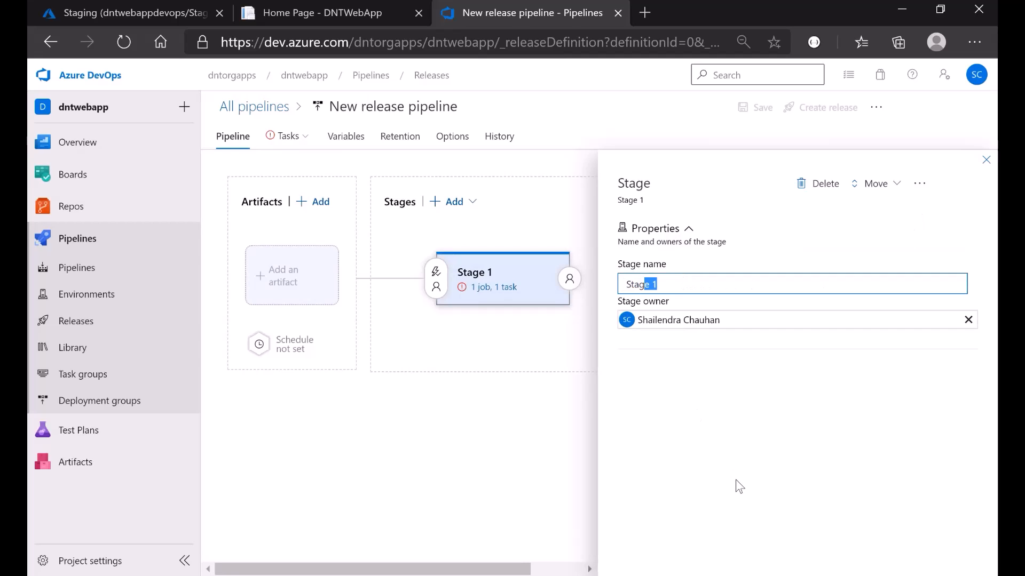
type("ing")
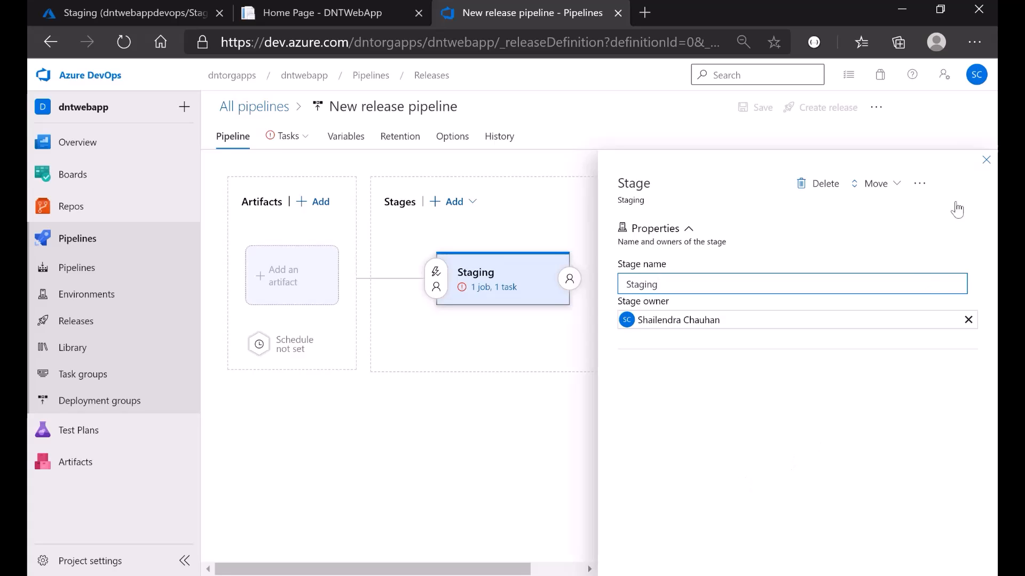
left_click(986, 162)
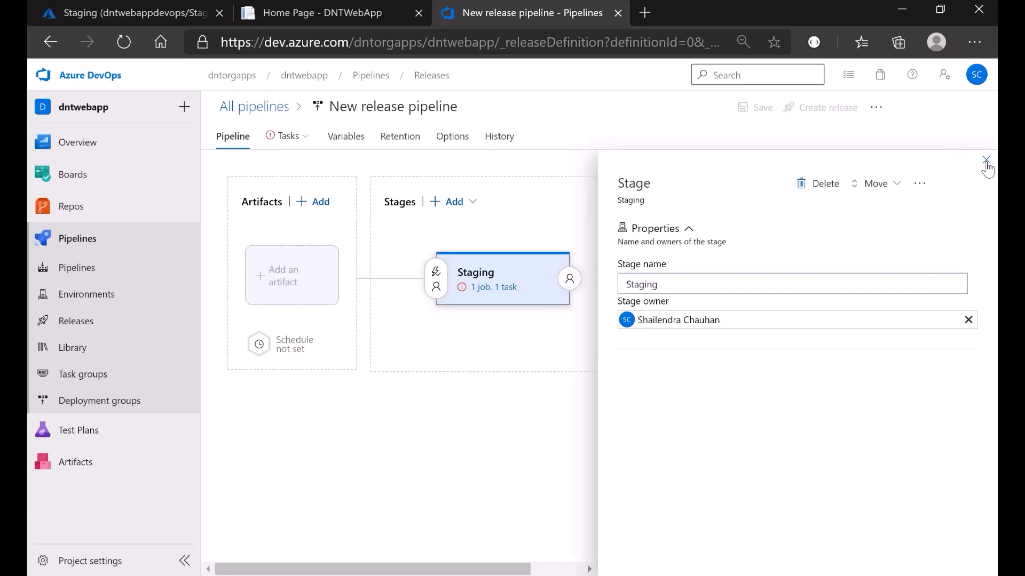
- Add the dntwebapp-ASP.NET Core-CI build as the pipeline's artifact
left_click(279, 284)
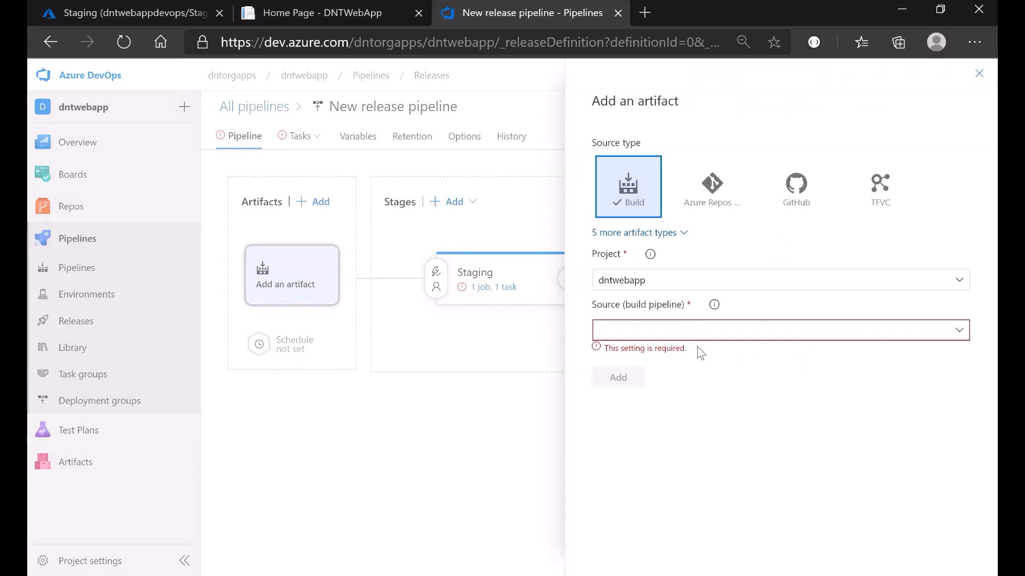
left_click(959, 331)
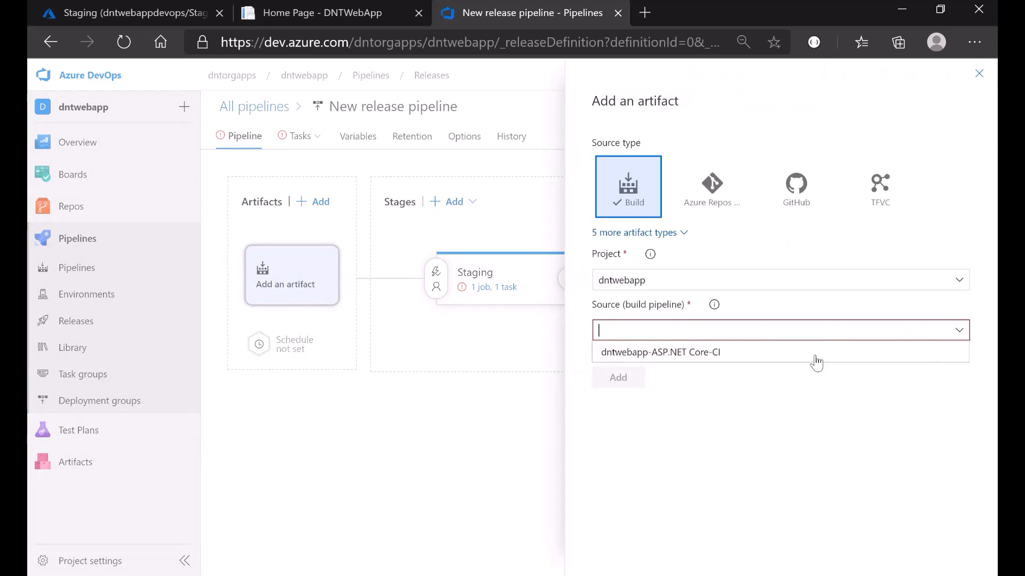
left_click(662, 352)
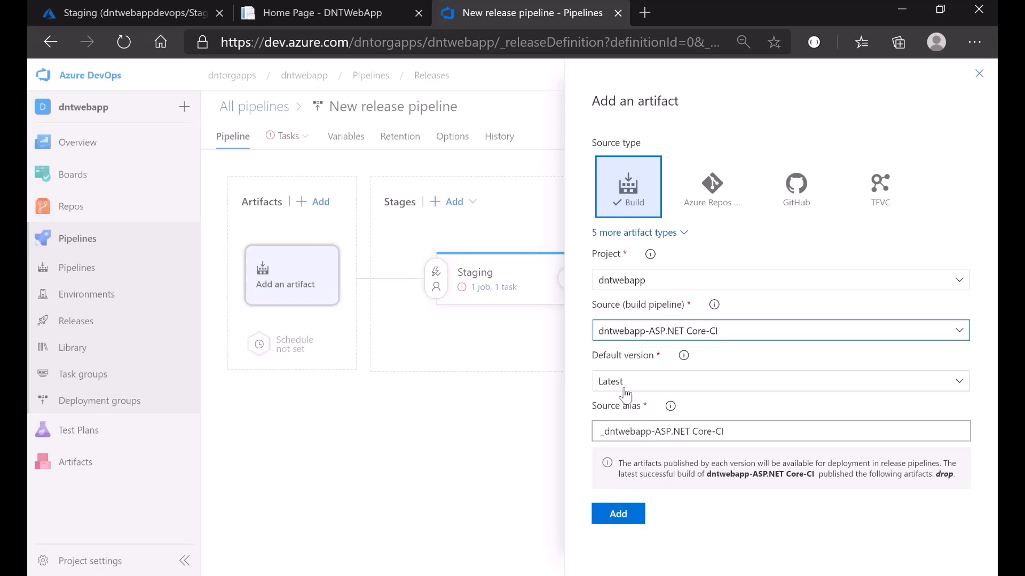
left_click(619, 514)
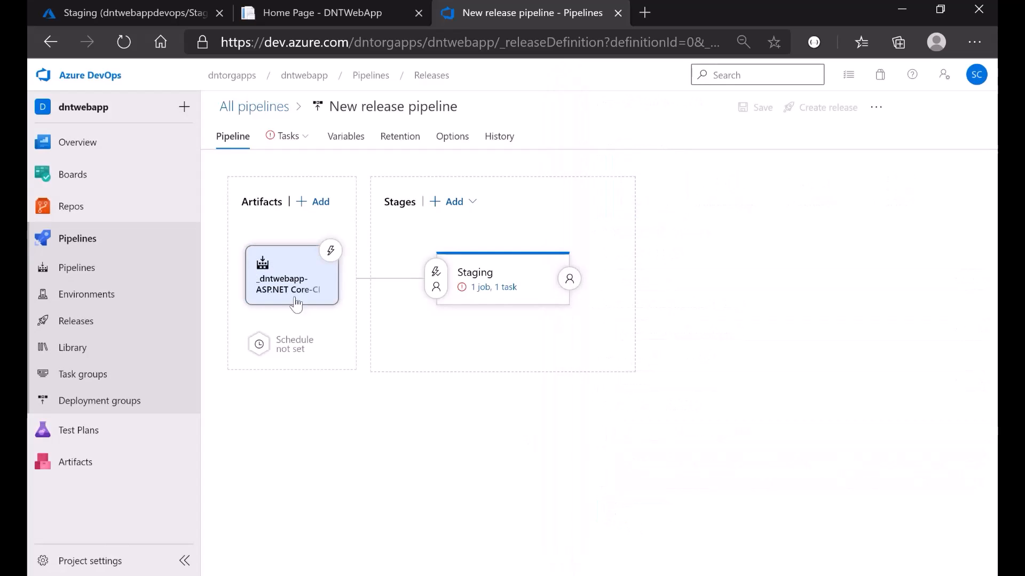
- Enable the continuous deployment trigger on the build artifact
left_click(330, 251)
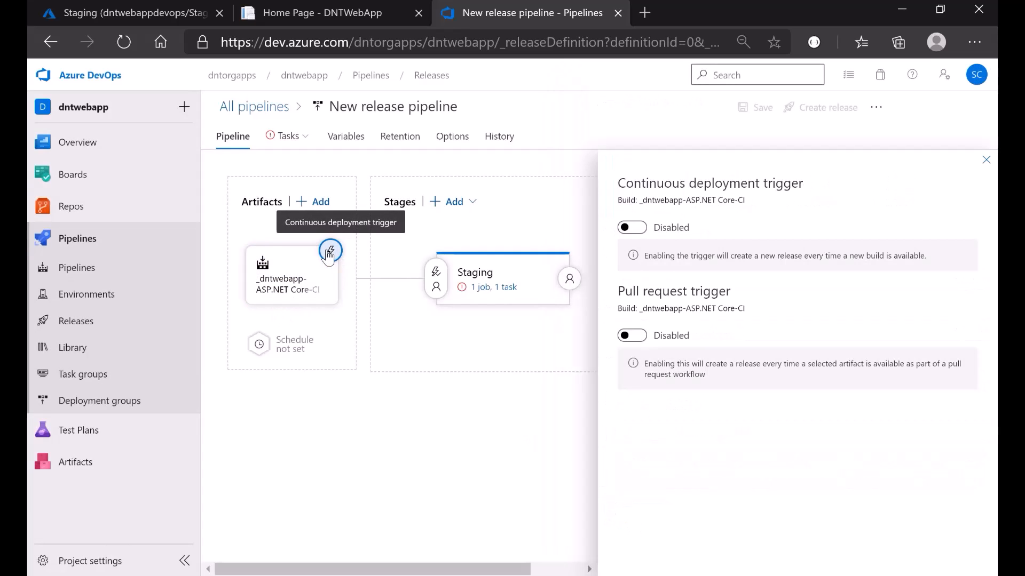
left_click(629, 227)
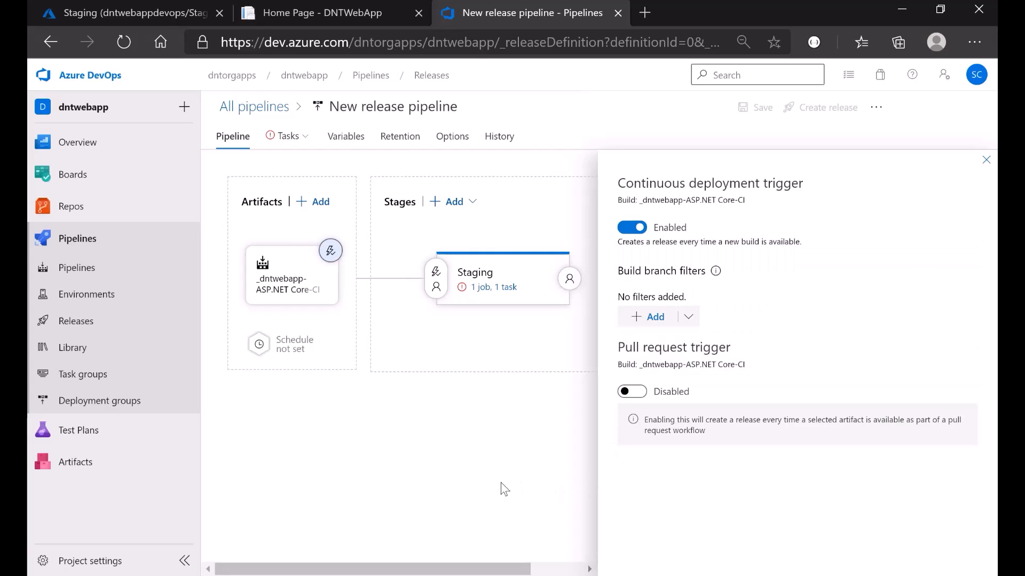
left_click(986, 161)
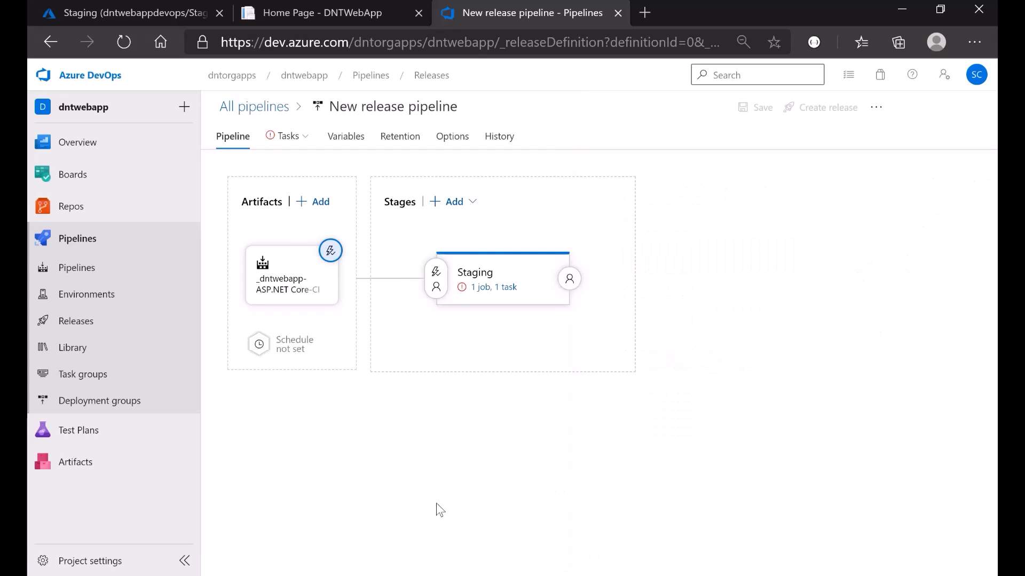
- Target the dntwebappdevops app service under the Visual Studio Enterprise subscription for the Staging stage
left_click(486, 290)
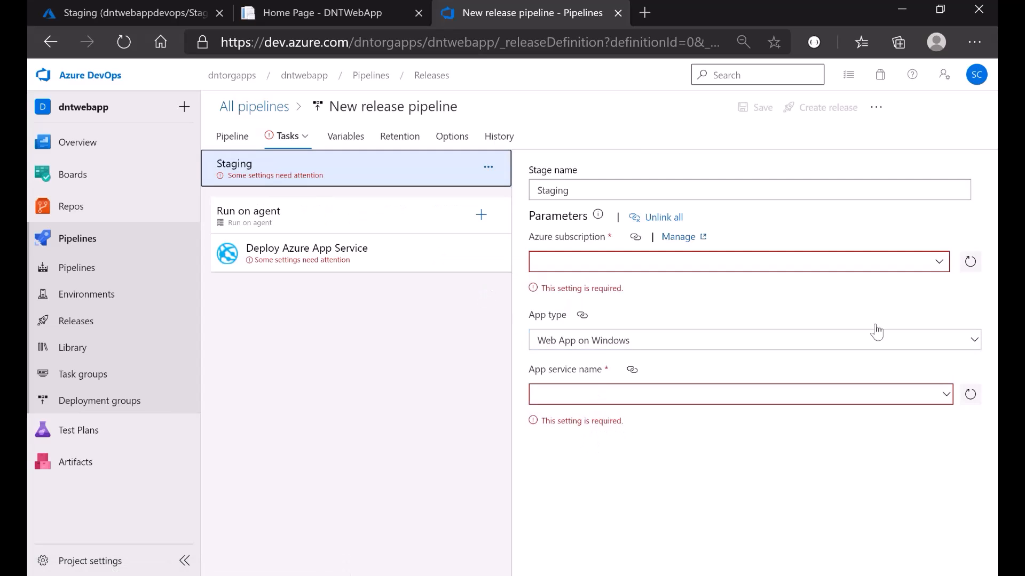
left_click(939, 265)
left_click(711, 309)
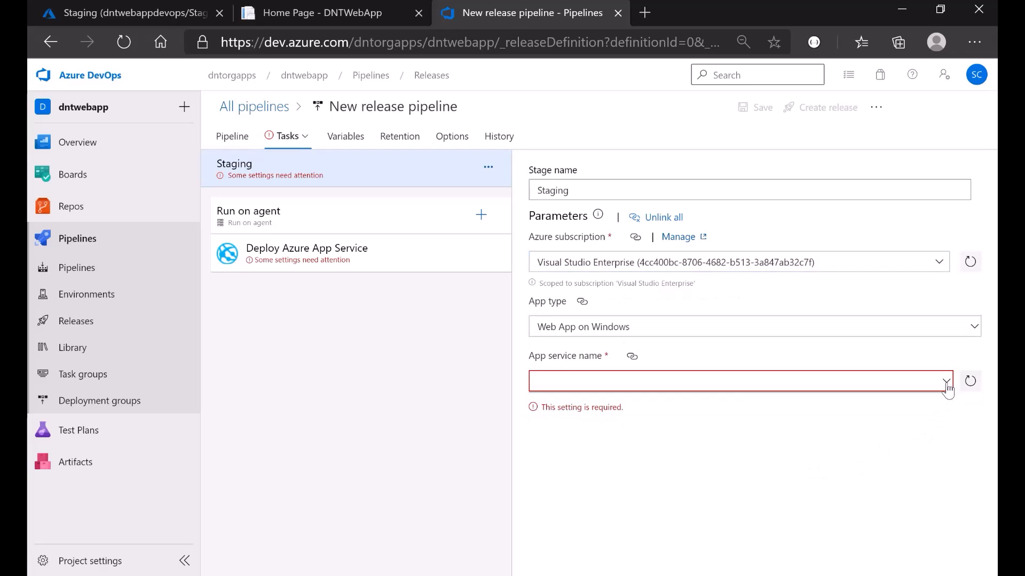
left_click(945, 391)
left_click(590, 401)
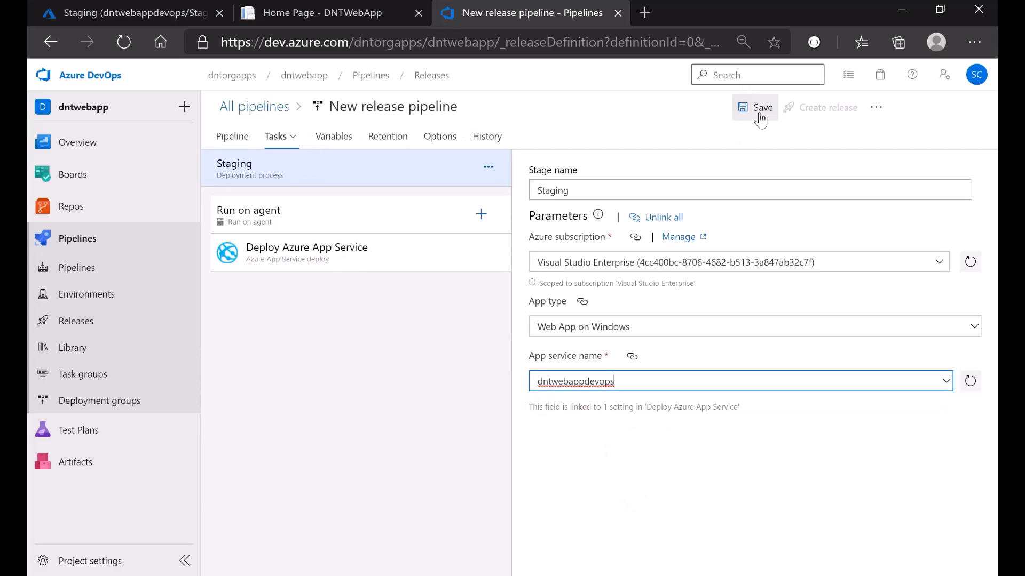
left_click(320, 265)
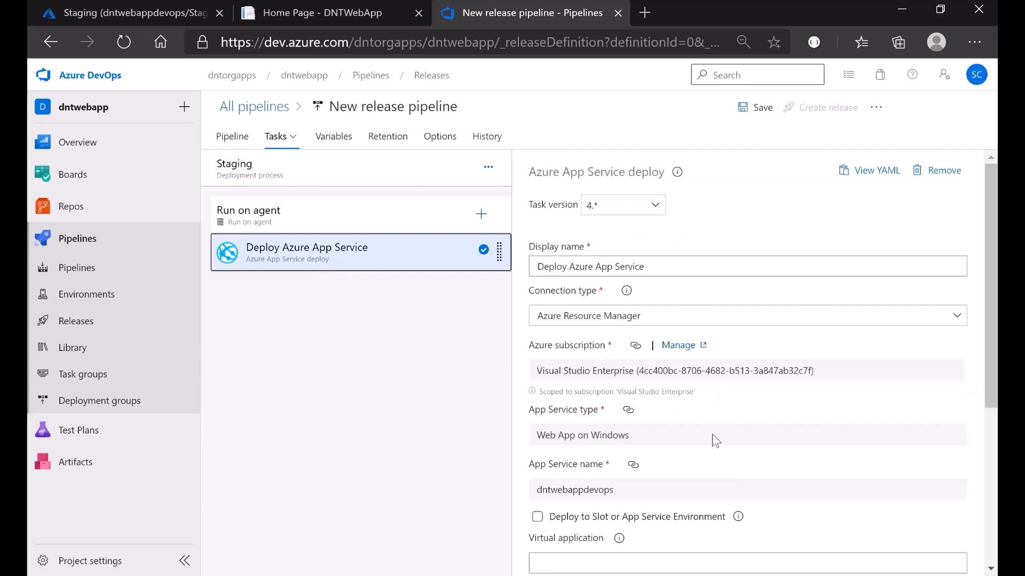
- Make the Deploy Azure App Service task deploy to the Staging slot in resource group DNTRg
scroll(712, 434, "down", 4)
scroll(730, 480, "down", 2)
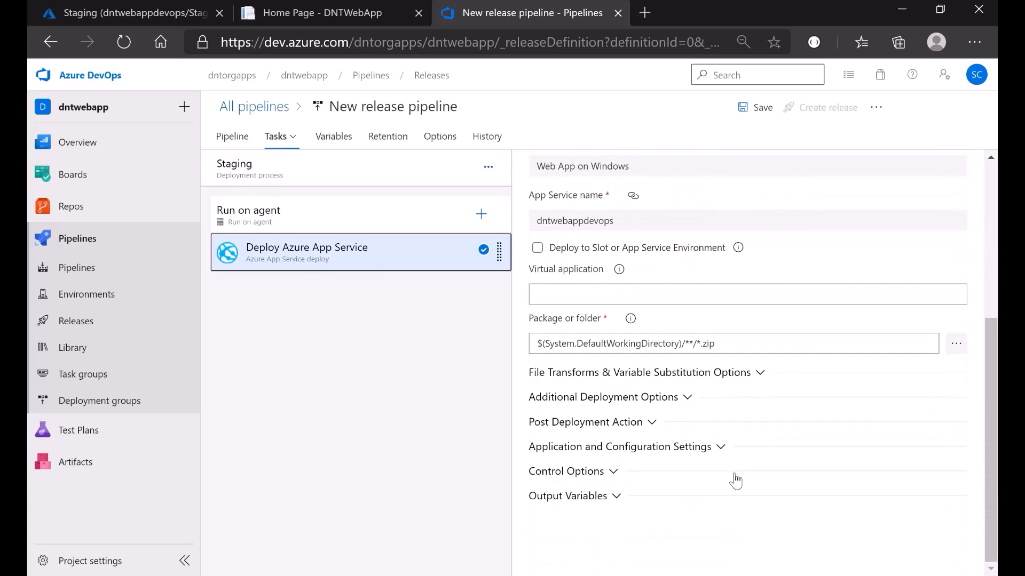
left_click(538, 248)
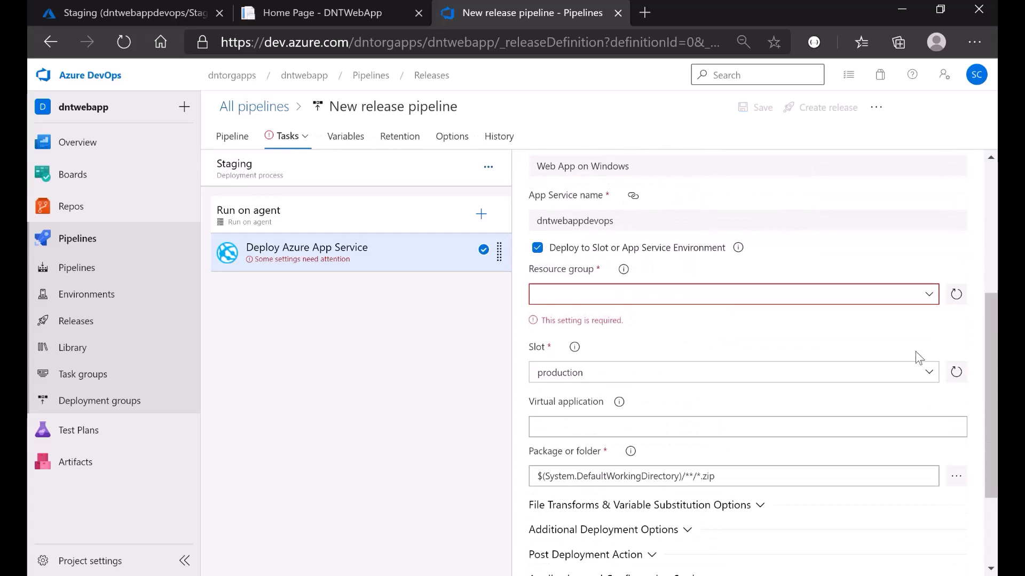
left_click(933, 299)
left_click(638, 318)
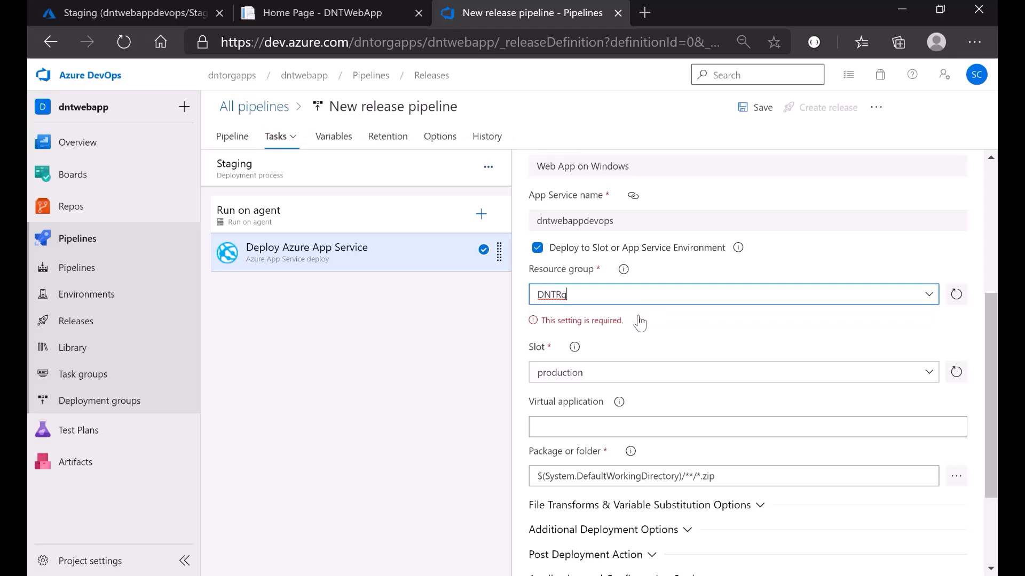
left_click(932, 355)
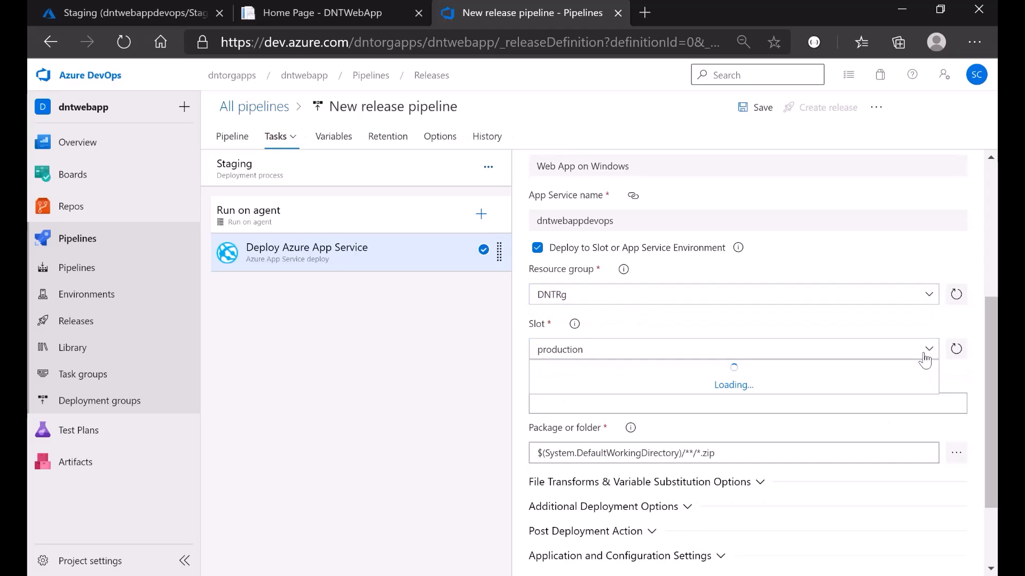
left_click(571, 371)
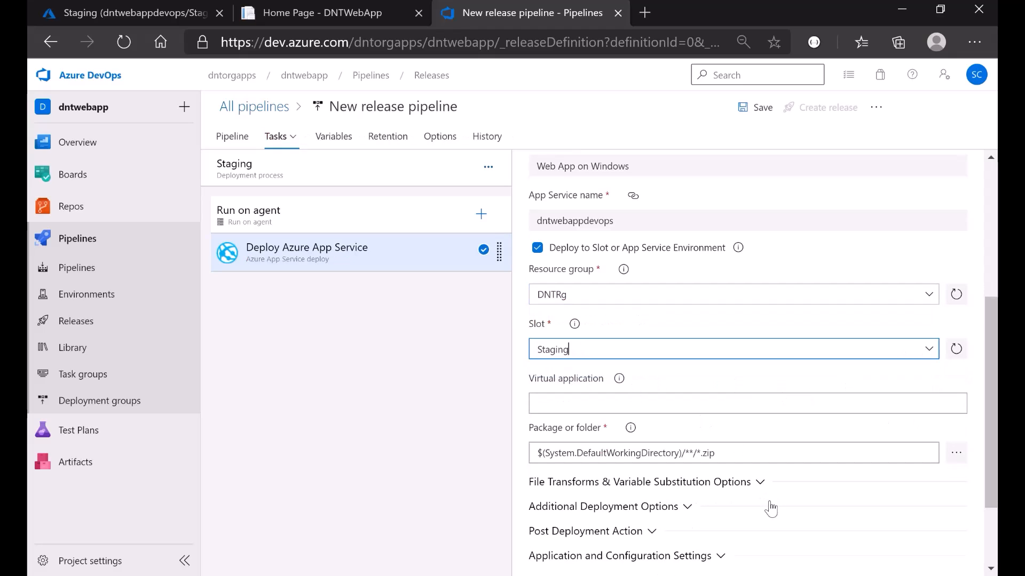
scroll(769, 528, "down", 2)
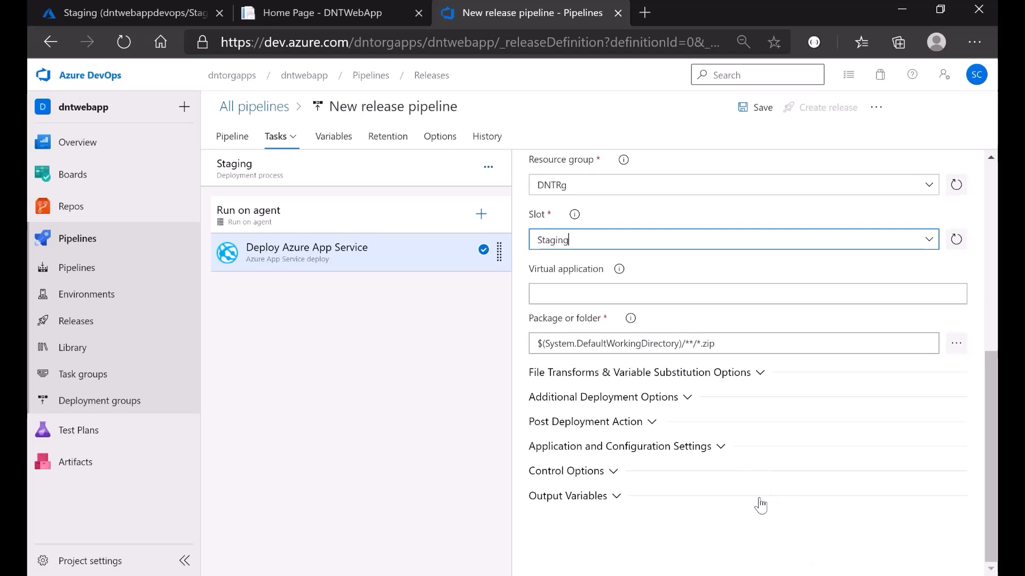
scroll(759, 502, "up", 7)
scroll(761, 496, "up", 1)
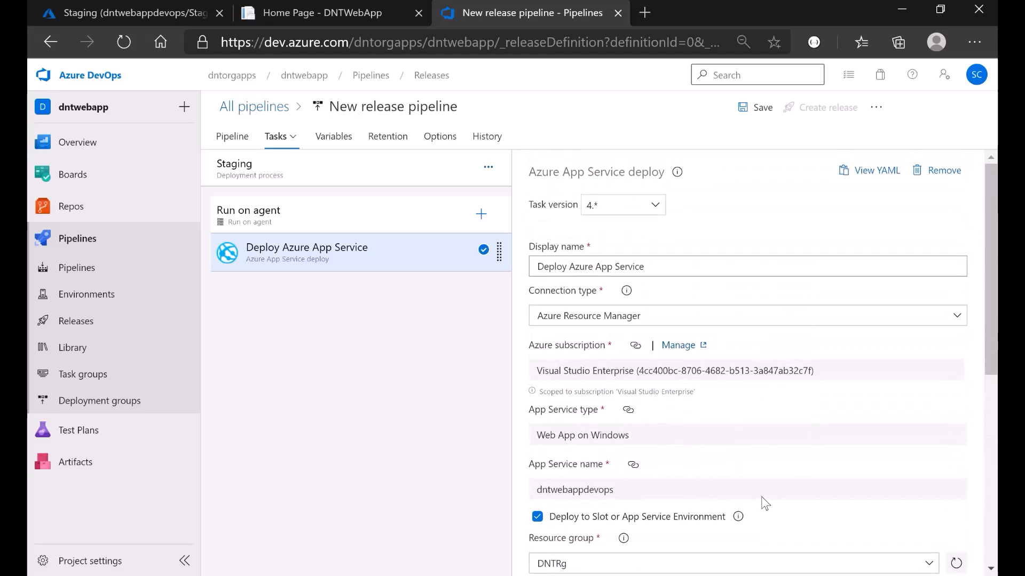
scroll(761, 504, "down", 4)
- Save the release pipeline with the comment 'staging slot'
left_click(755, 107)
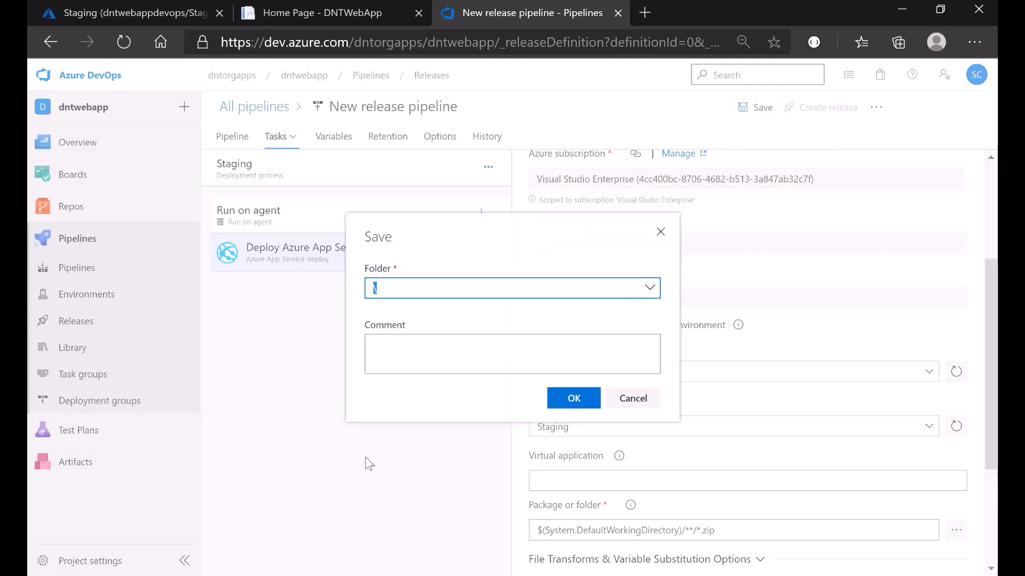
left_click(435, 356)
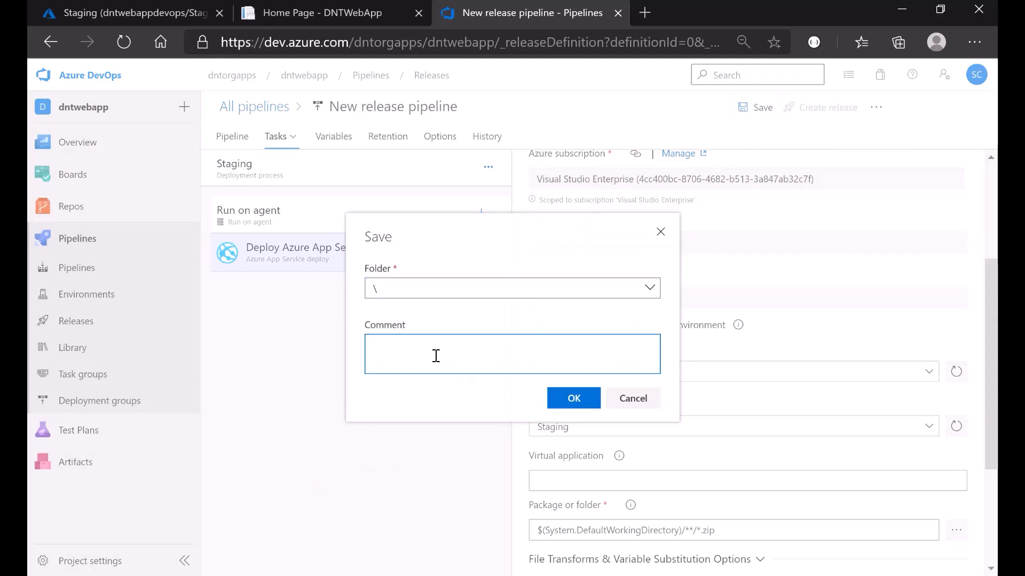
type("staging slot")
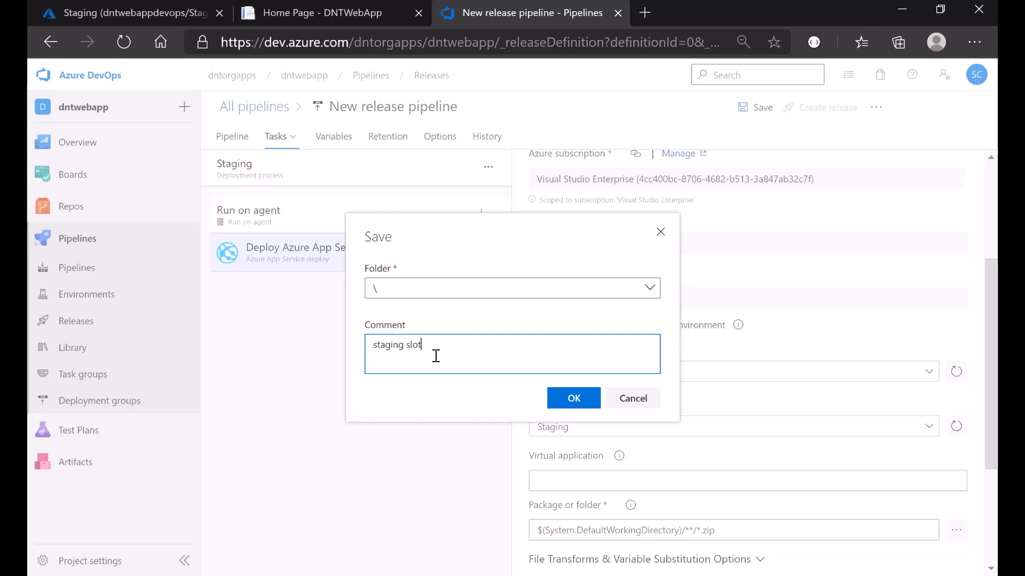
left_click(574, 404)
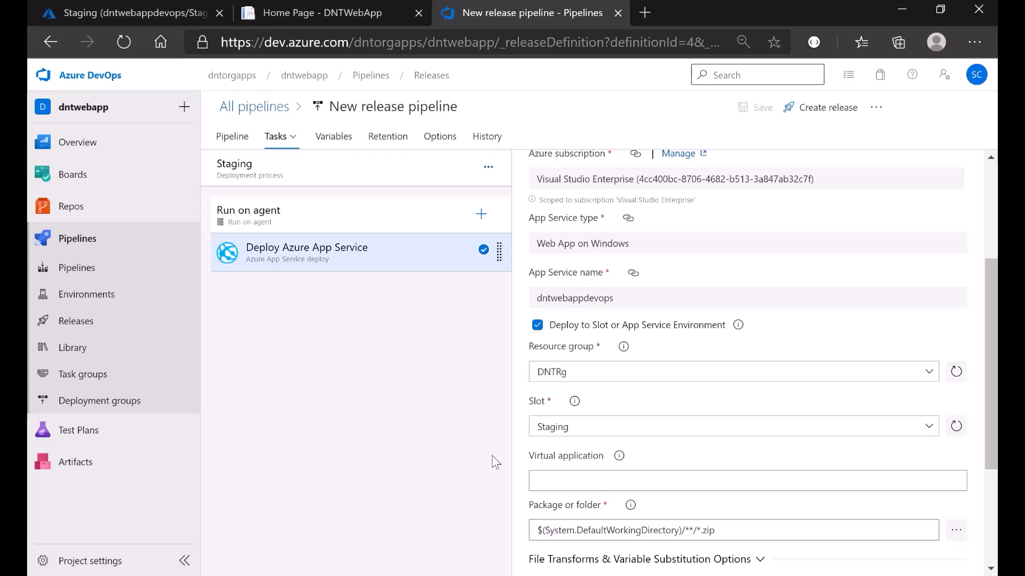
- Rename the release pipeline to 'Prod Release Pipeline'
left_click(233, 137)
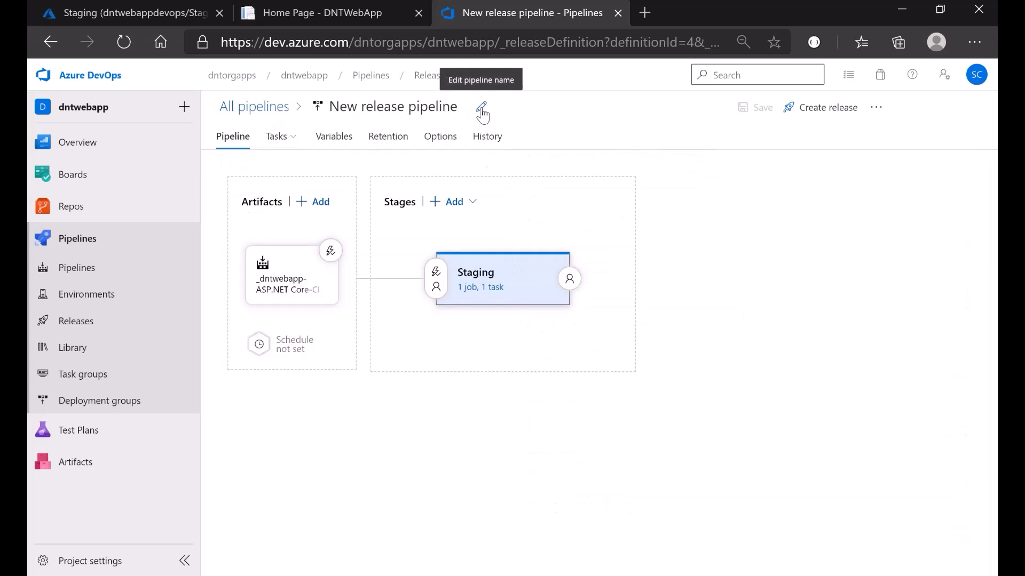
left_click(480, 107)
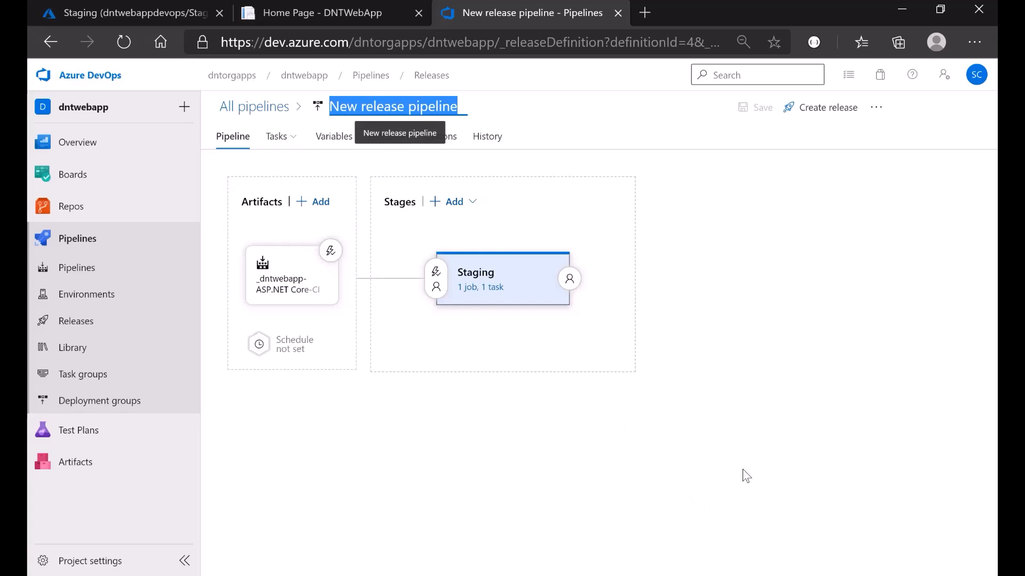
key("Home")
key("shift+Right")
key("shift+Right")
key("shift+Right")
key("shift+Right")
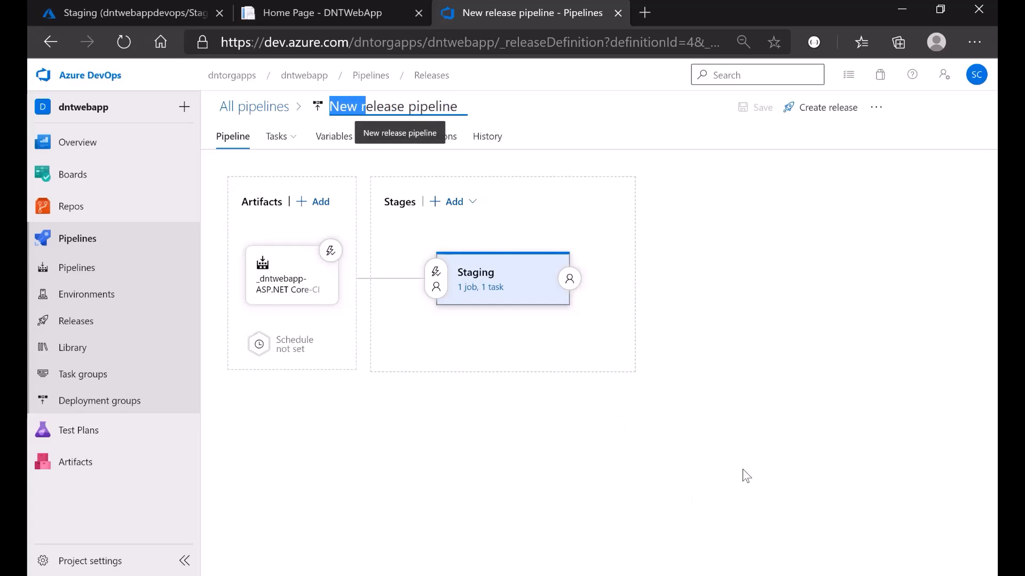
type("R")
key("End")
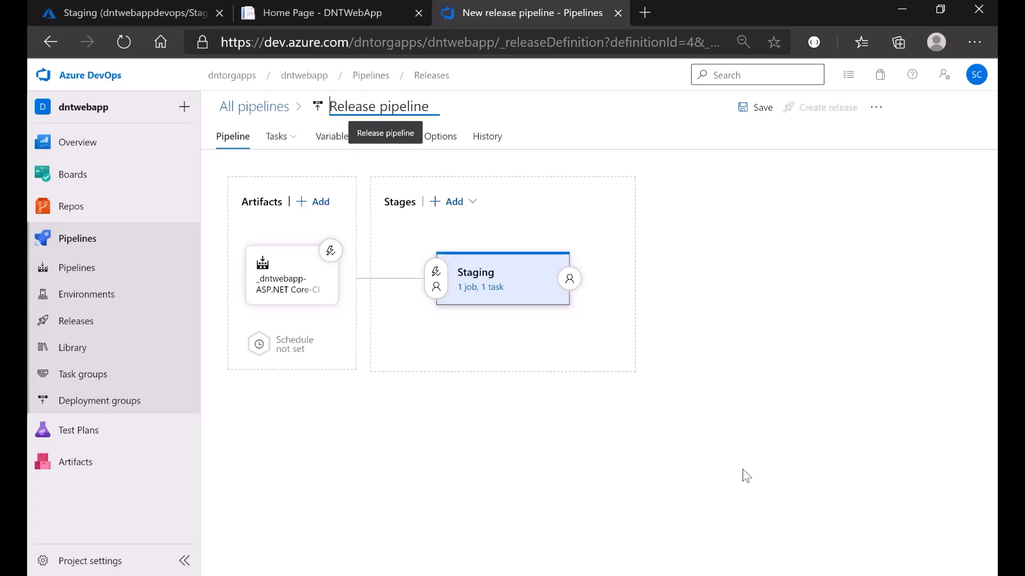
type("Pro")
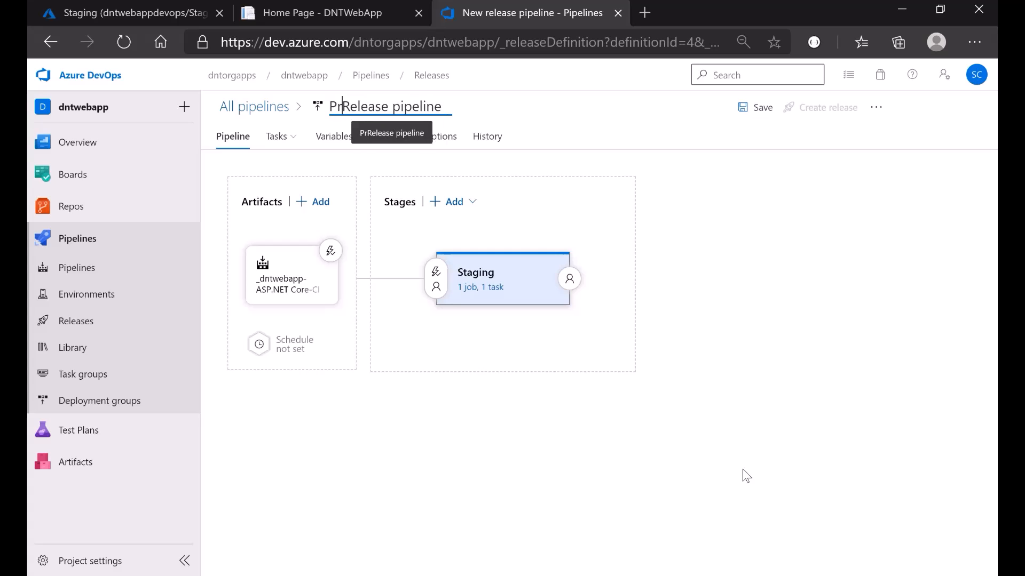
type("d")
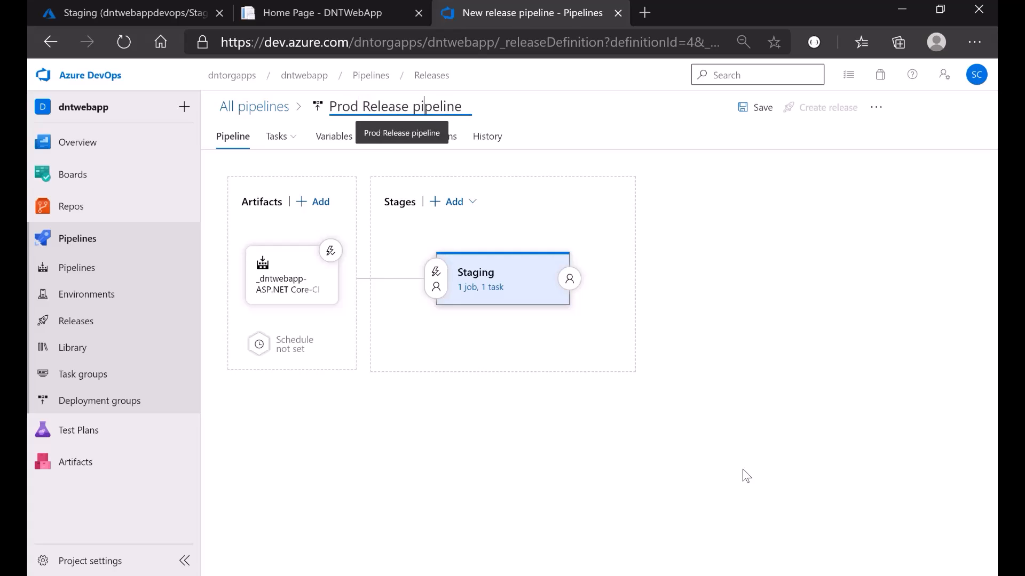
key("shift+Left")
type("P")
- Save the renamed pipeline with the comment 'prod release'
left_click(747, 109)
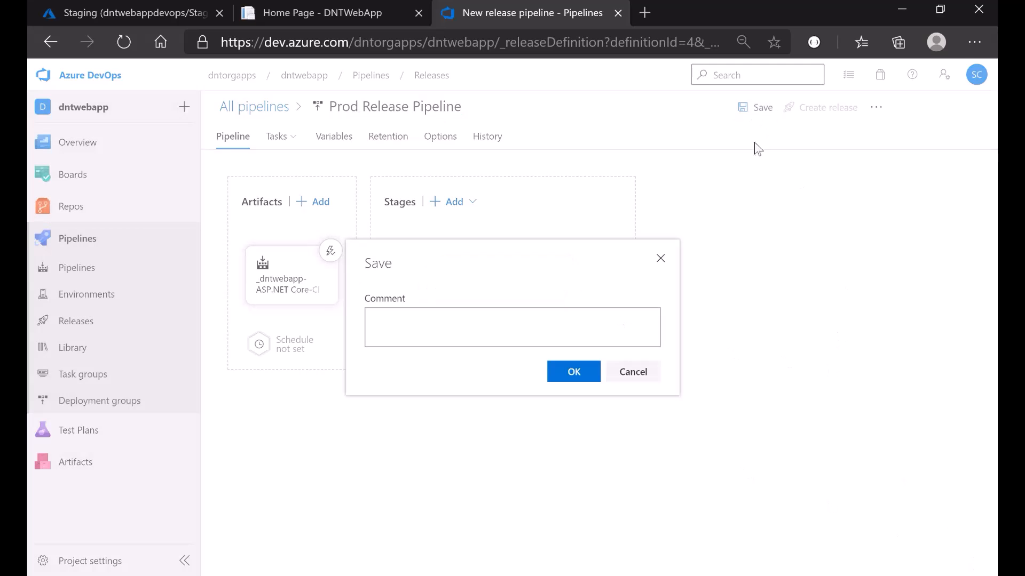
left_click(538, 327)
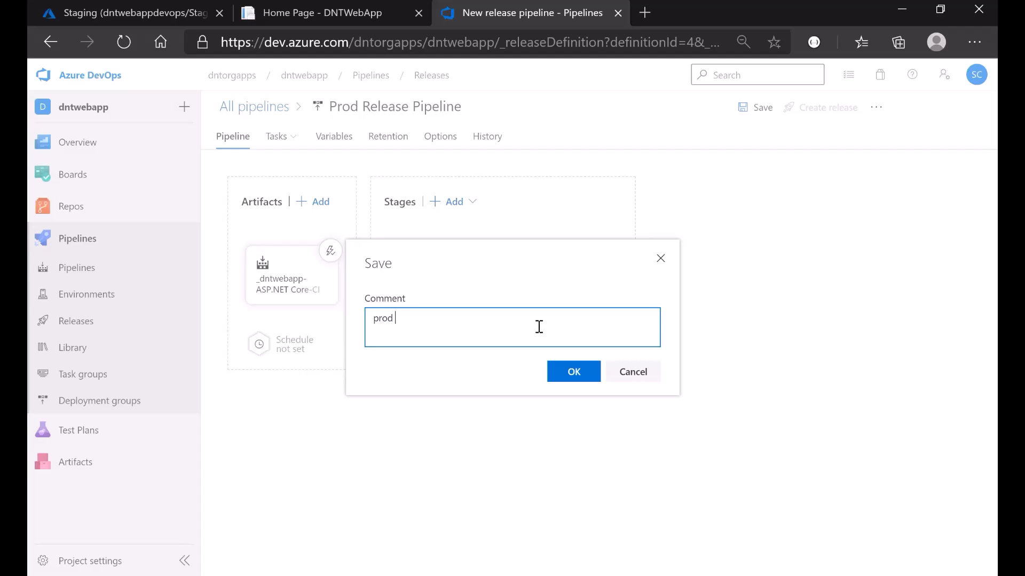
type("prod release")
left_click(561, 372)
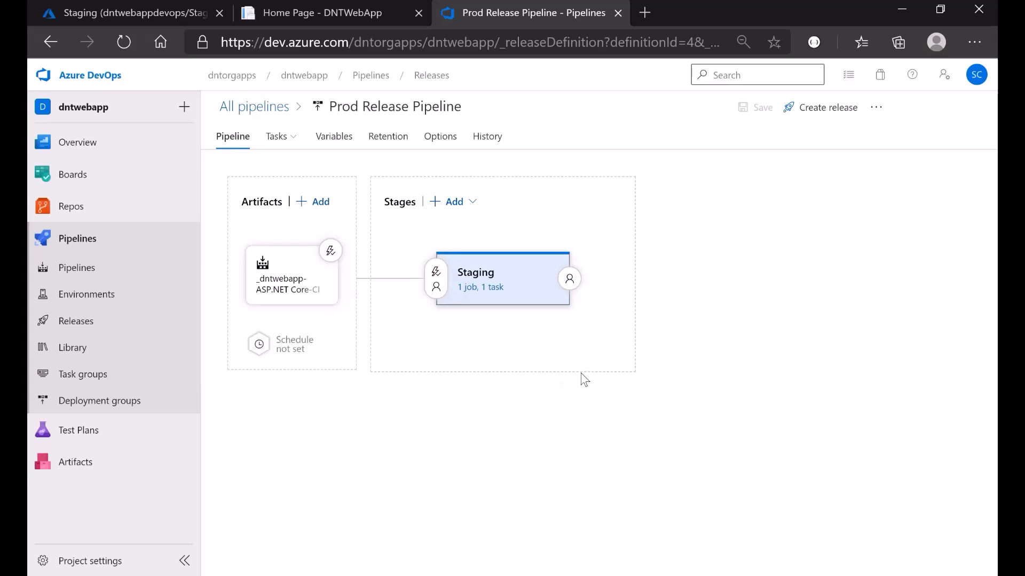
- Add a stage after Staging from the Azure App Service deployment template and name it 'Prod'
mouse_move(511, 325)
left_click(460, 328)
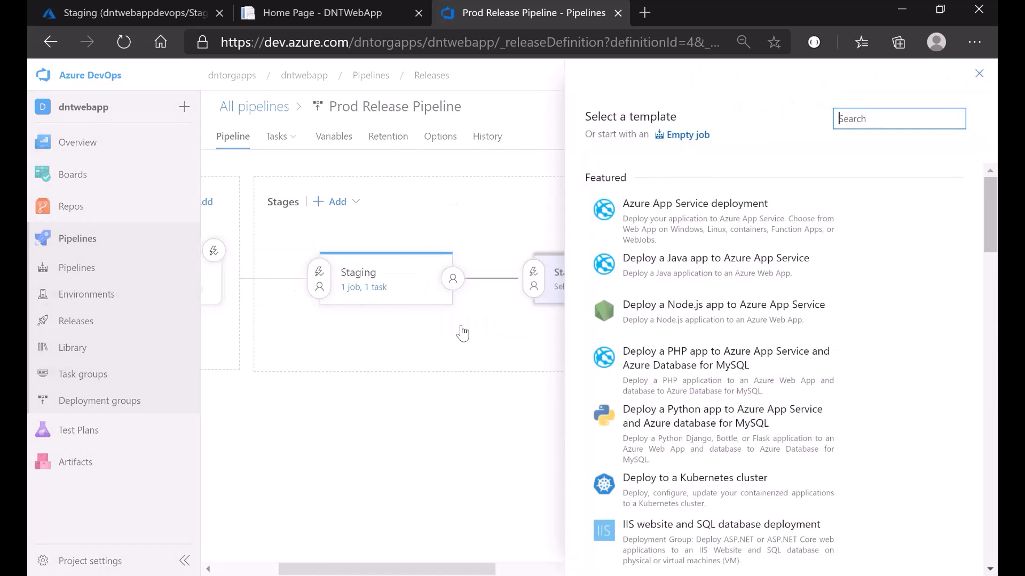
mouse_move(681, 222)
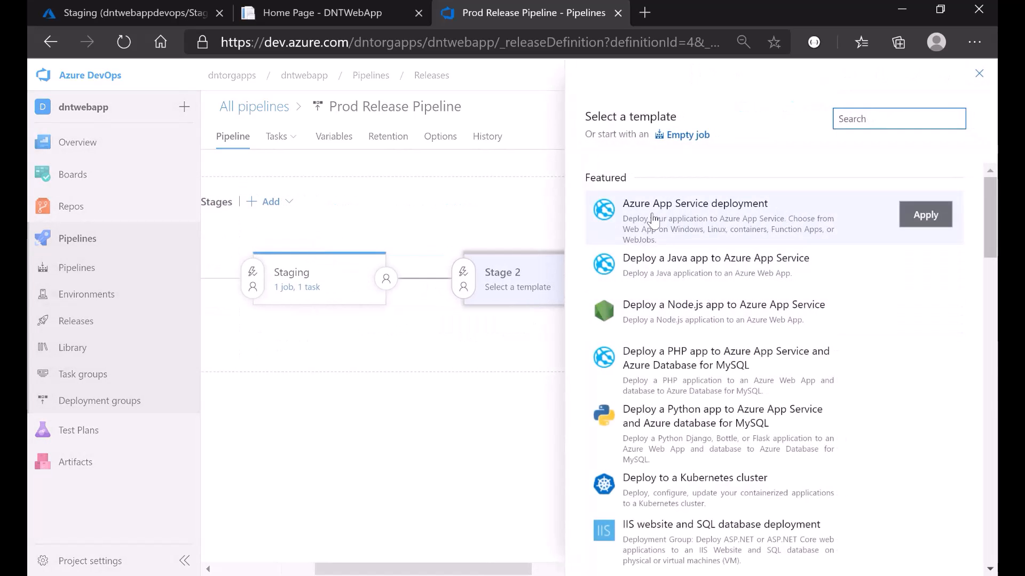
left_click(737, 219)
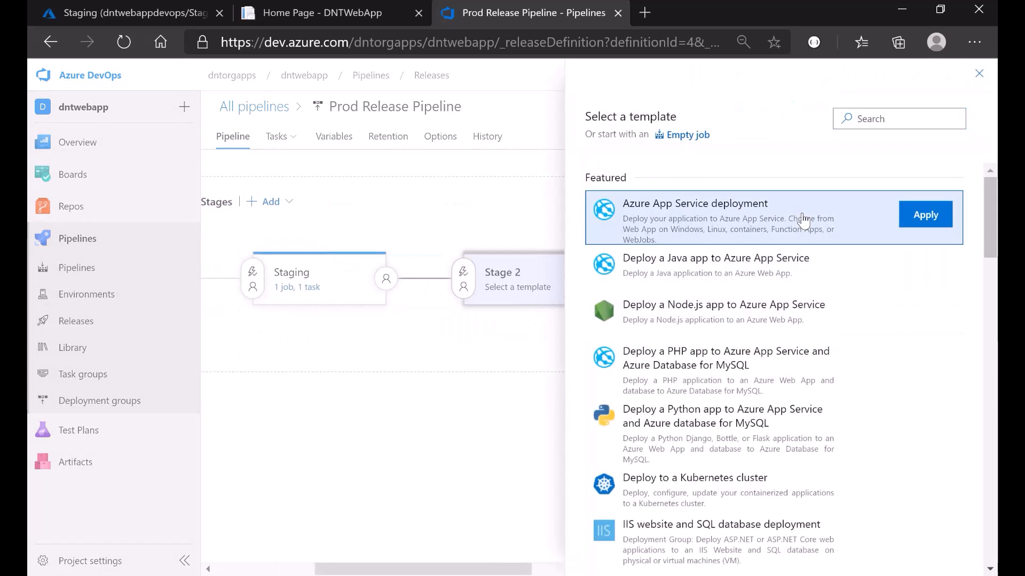
left_click(925, 214)
left_click(690, 286)
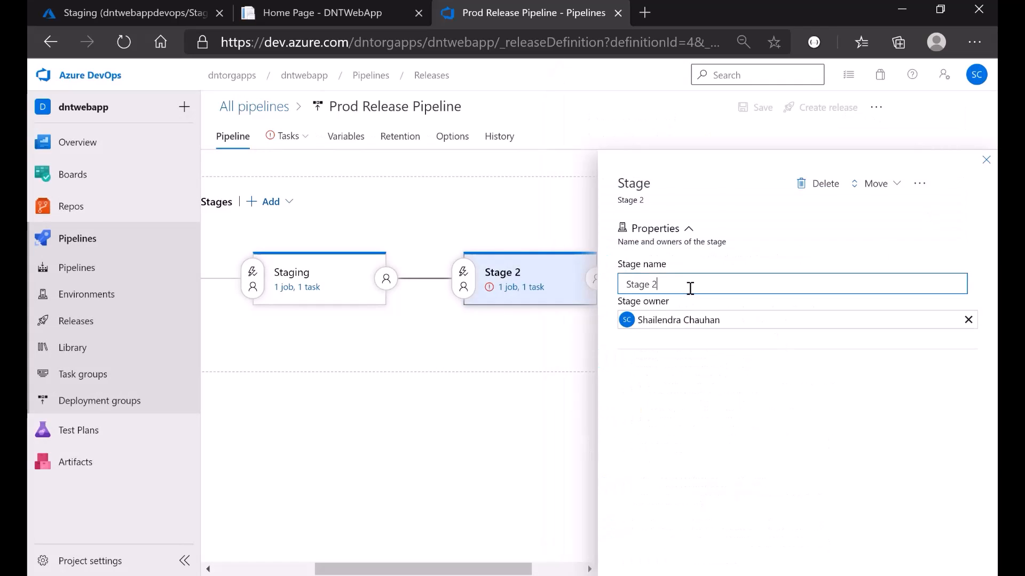
key("ctrl+a")
type("Prod")
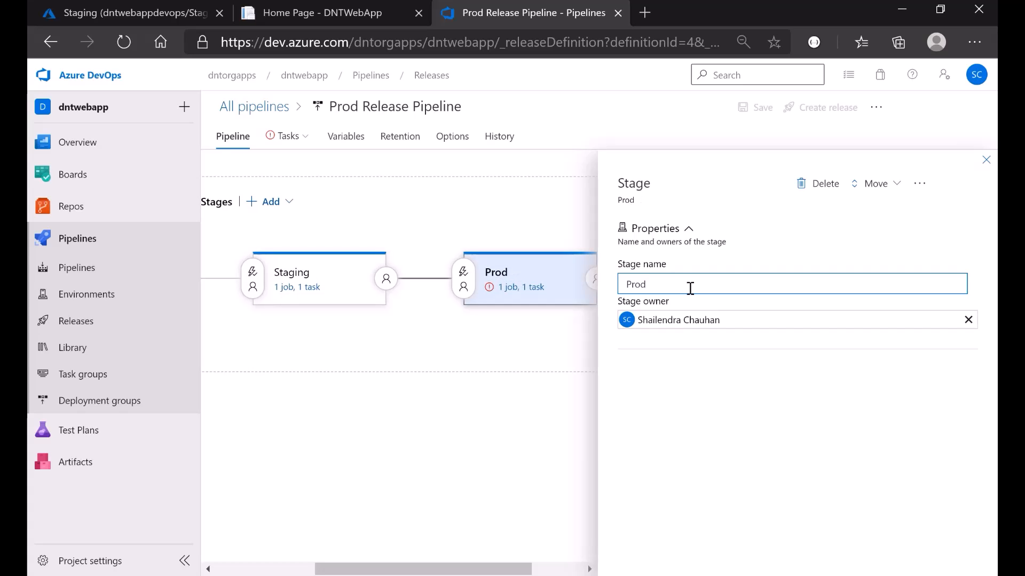
left_click(985, 161)
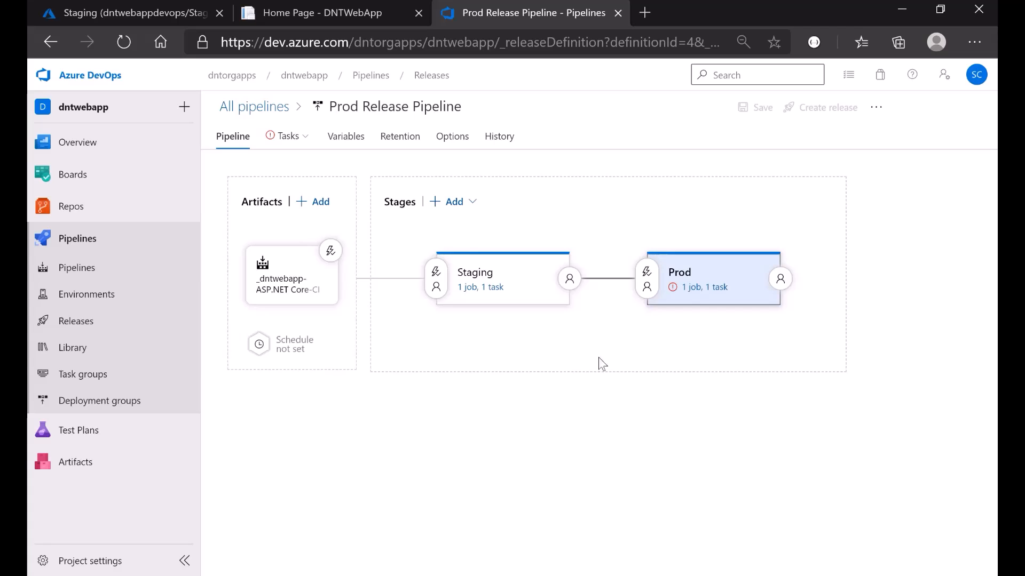
- Point the Prod stage at the Visual Studio Enterprise subscription and the dntwebappdevops app service
left_click(702, 291)
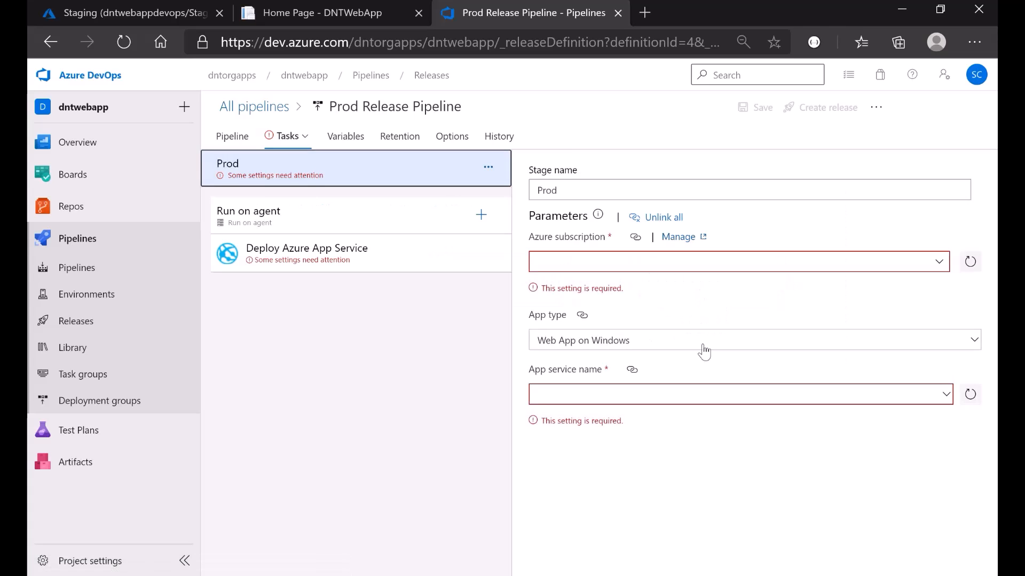
left_click(939, 266)
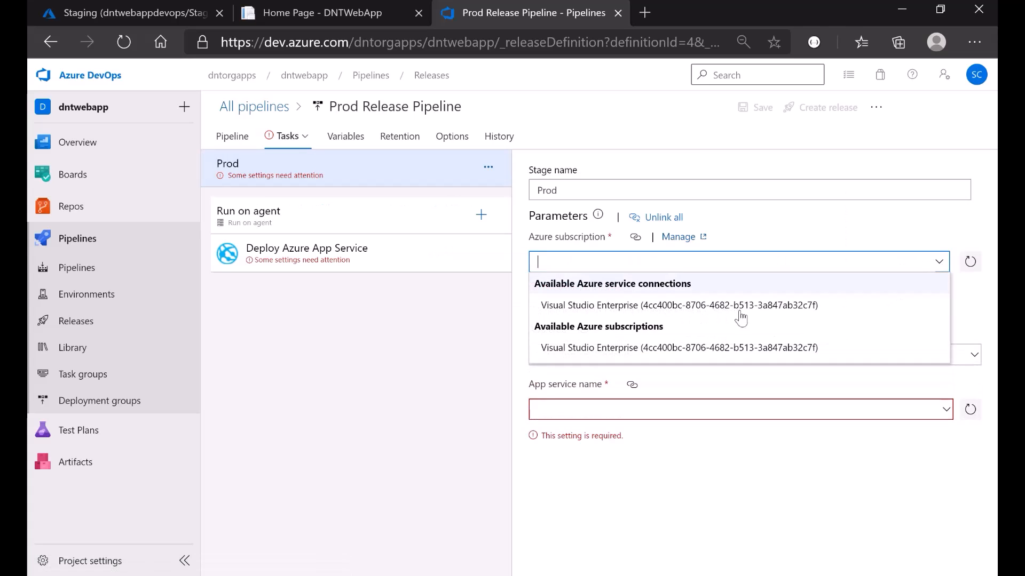
left_click(671, 306)
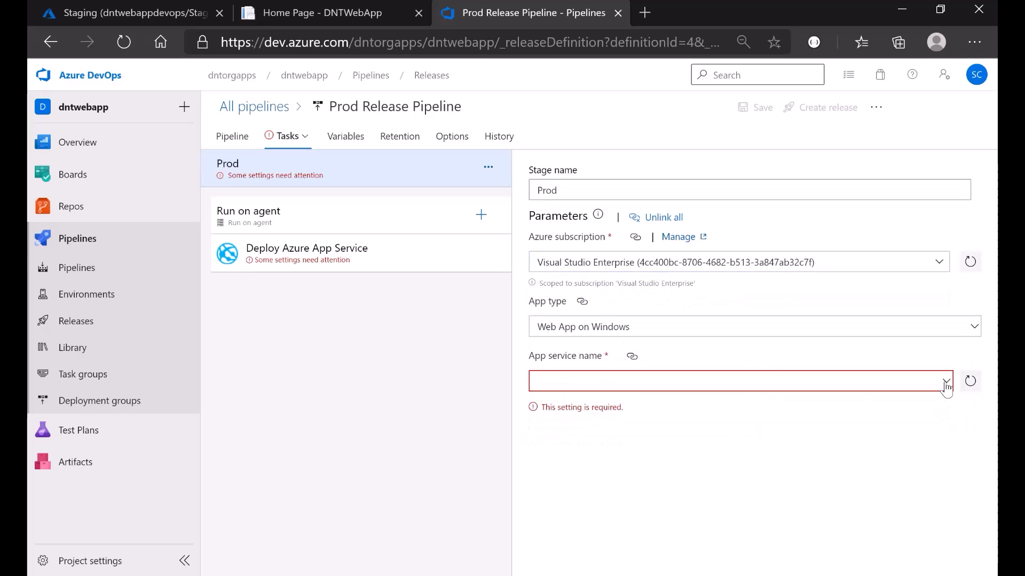
left_click(946, 382)
left_click(610, 404)
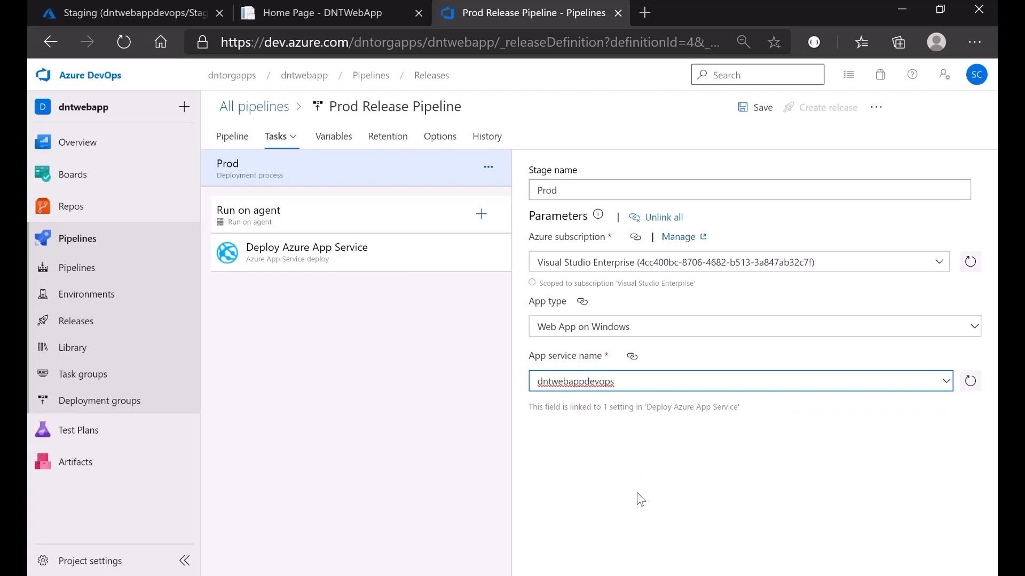
- Review the Deploy Azure App Service task settings
left_click(322, 268)
scroll(662, 462, "down", 3)
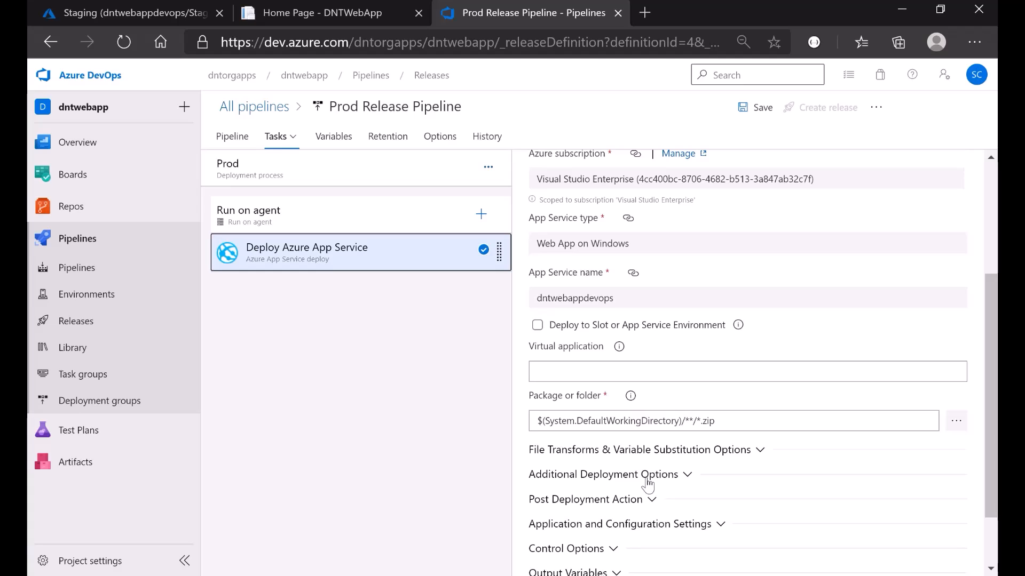
scroll(648, 484, "down", 2)
scroll(648, 485, "up", 5)
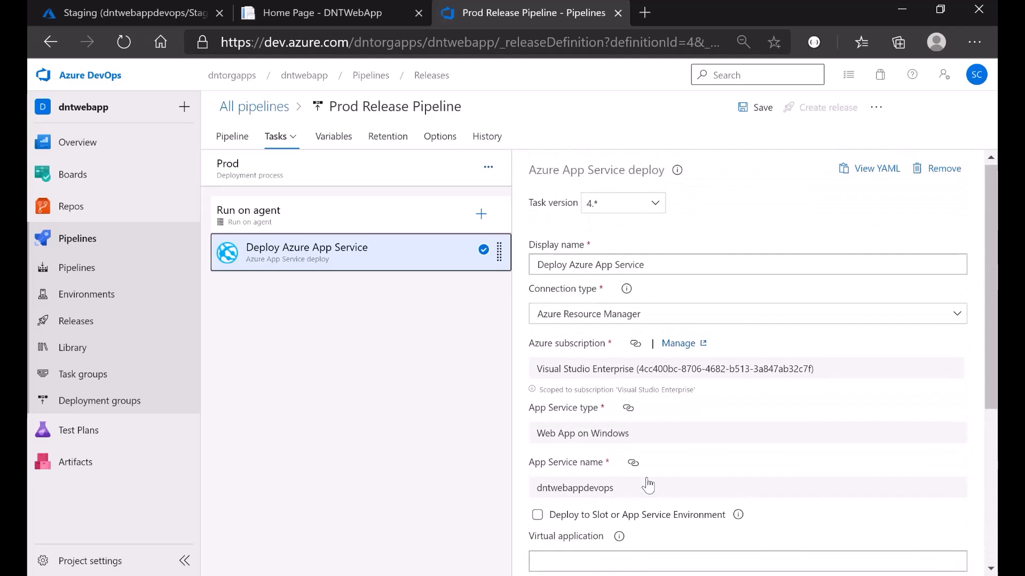
- Save the release pipeline without a comment and select the Prod stage in the diagram
left_click(753, 118)
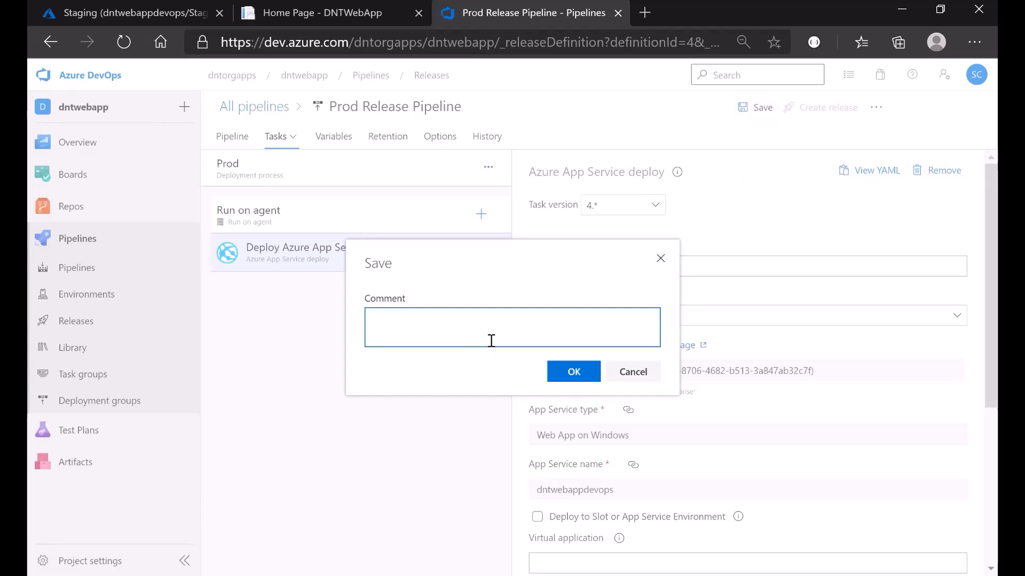
left_click(571, 372)
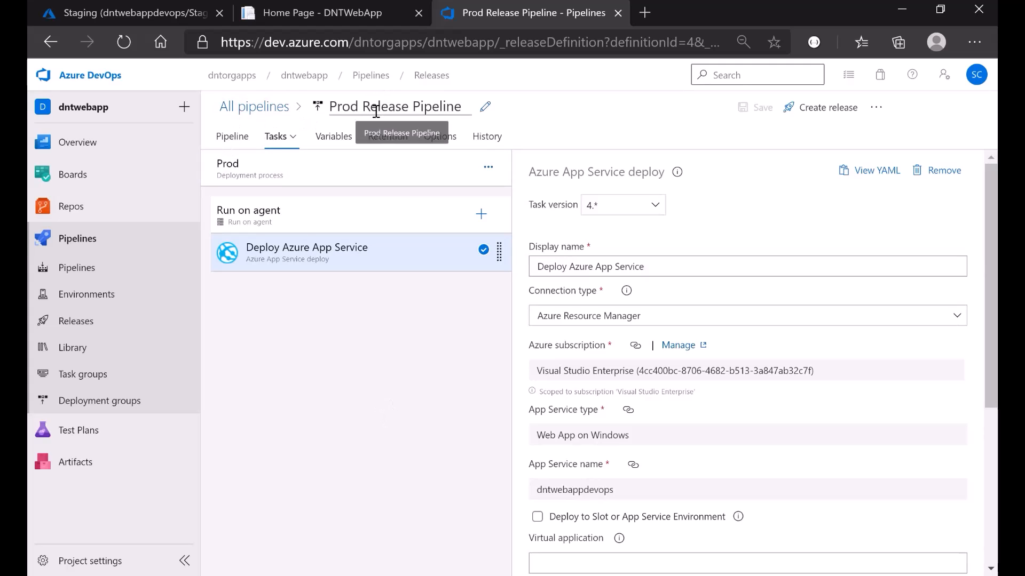
left_click(232, 139)
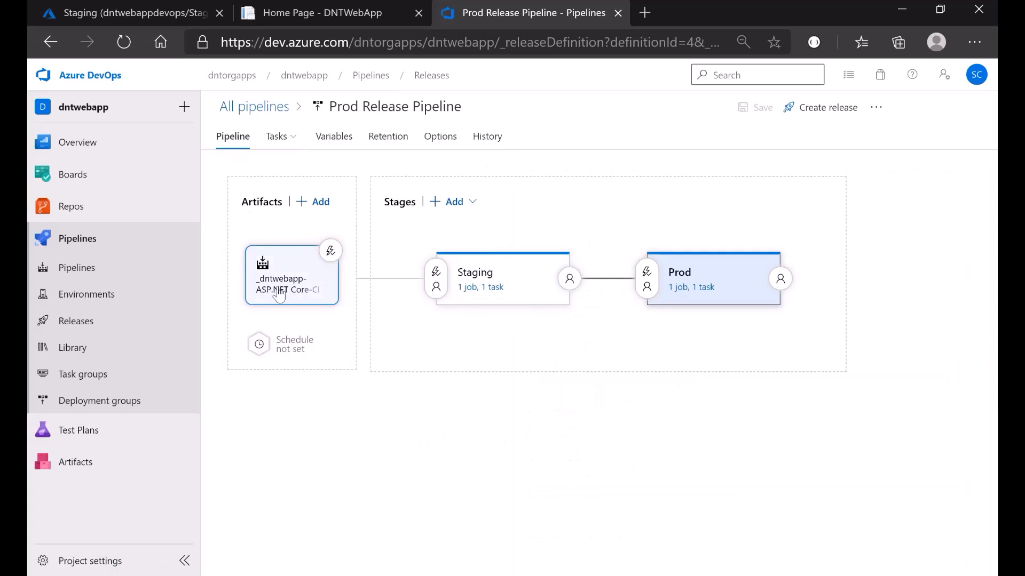
left_click(710, 304)
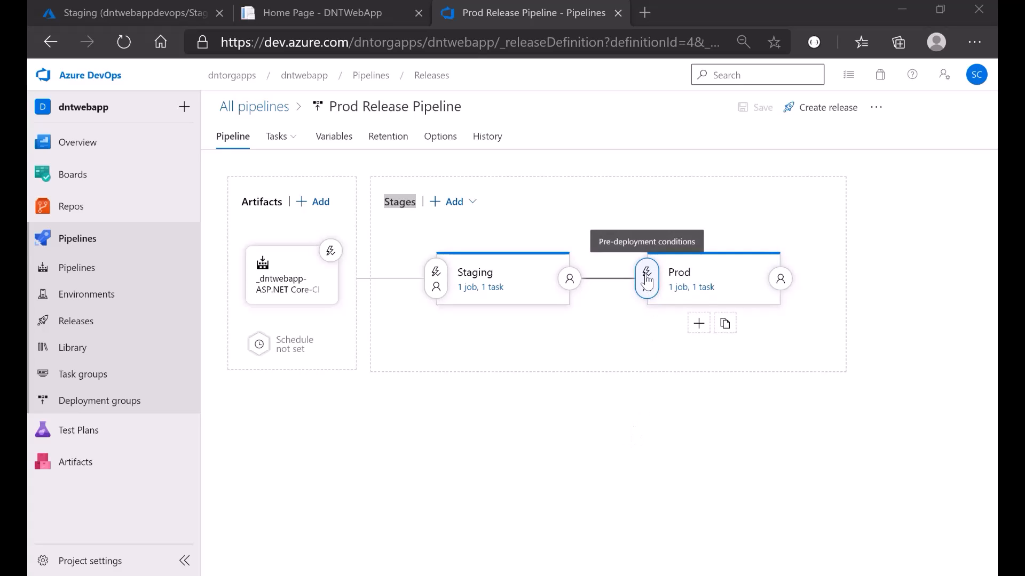
left_click(688, 575)
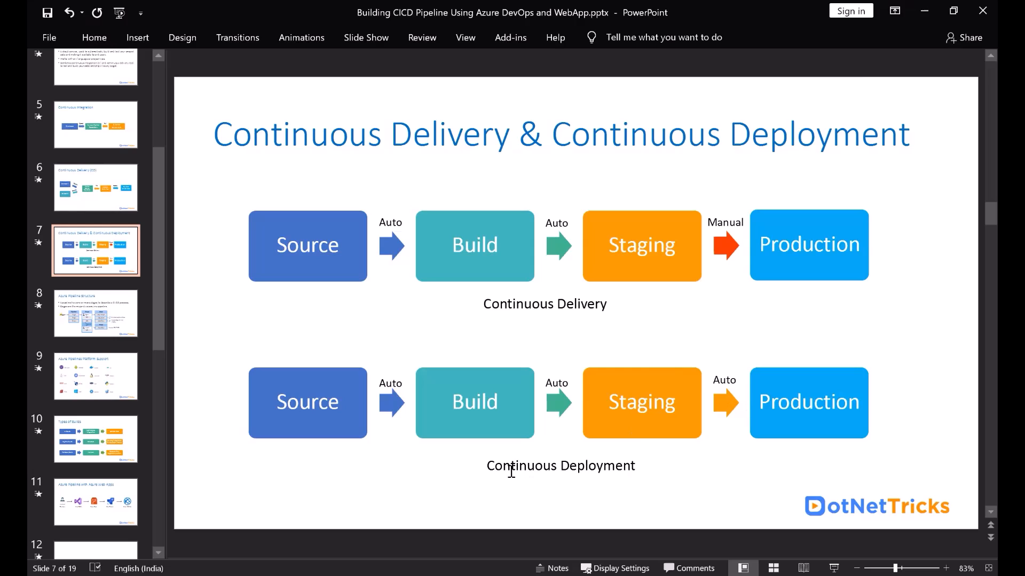
key("alt+Tab")
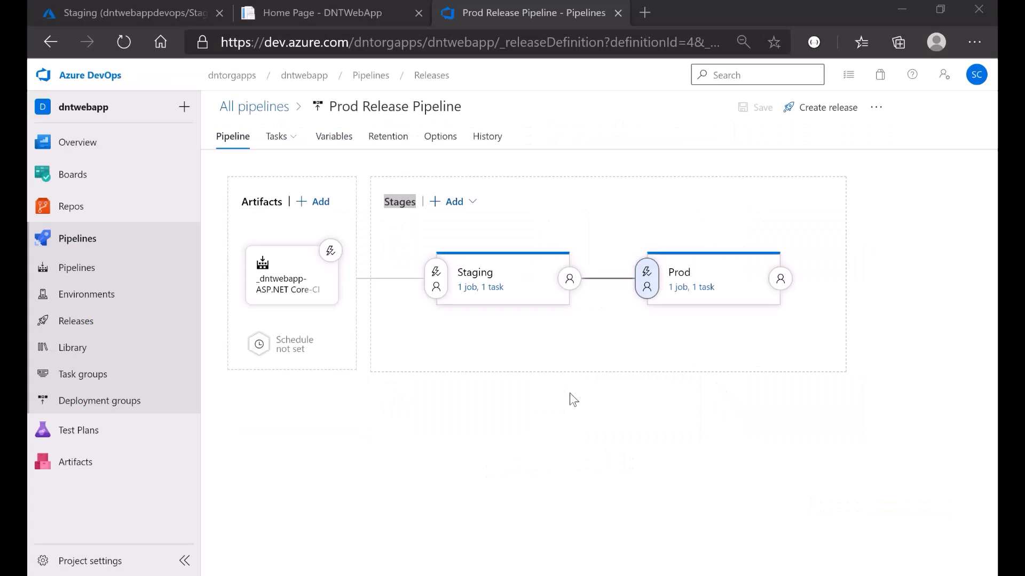
left_click(648, 278)
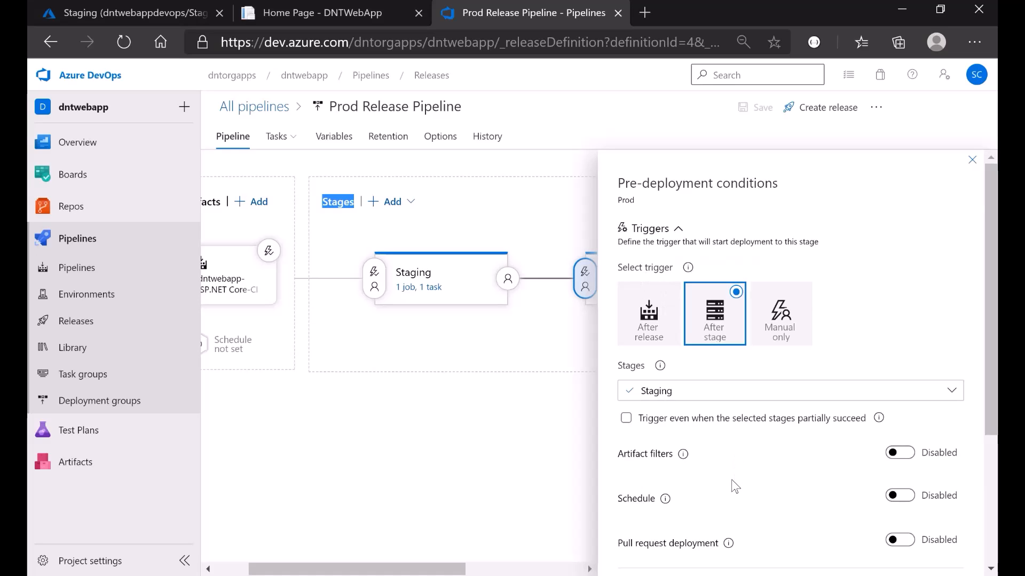
scroll(731, 479, "down", 1)
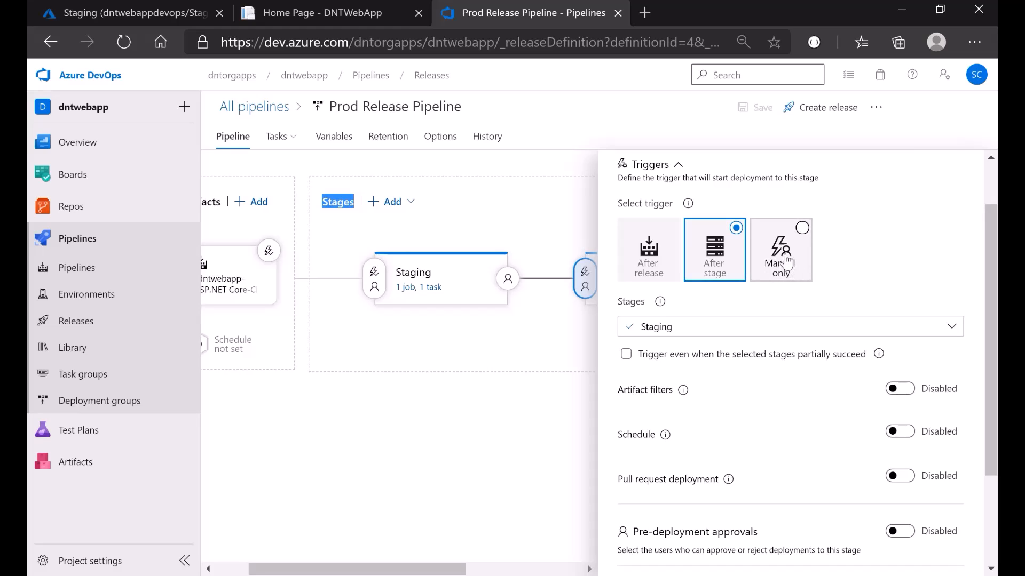
key("alt+Tab")
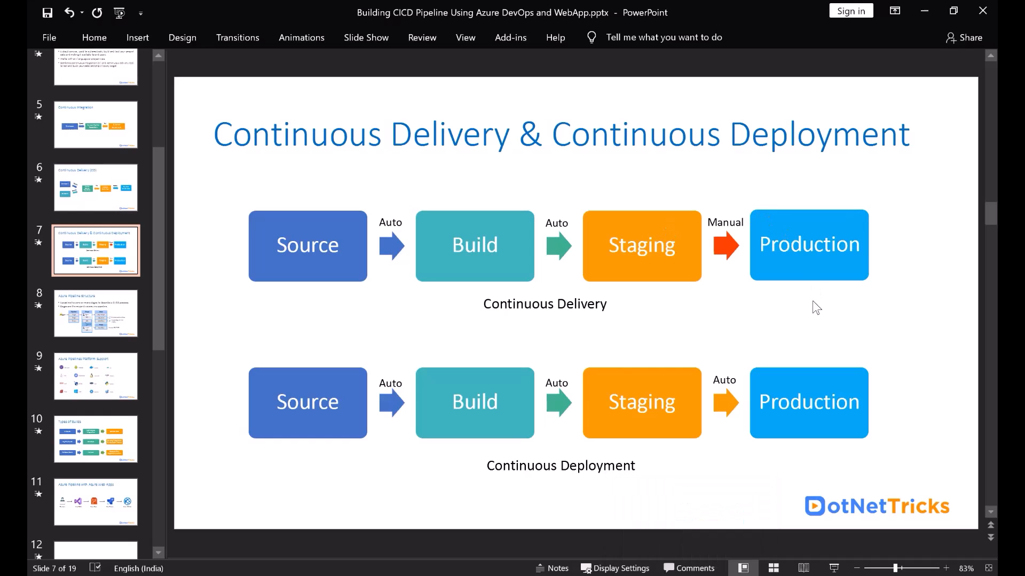
left_click(705, 575)
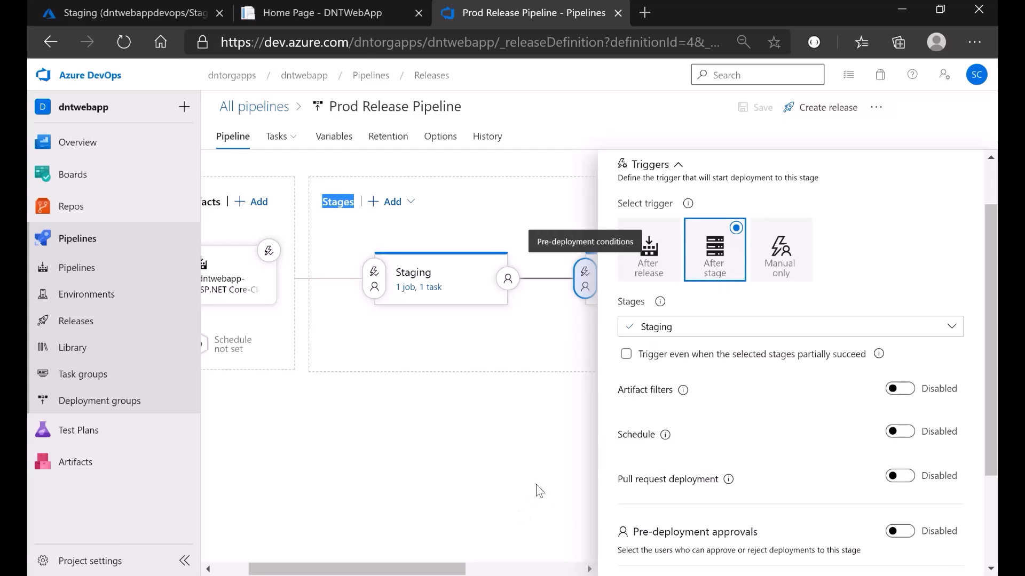
scroll(875, 363, "up", 1)
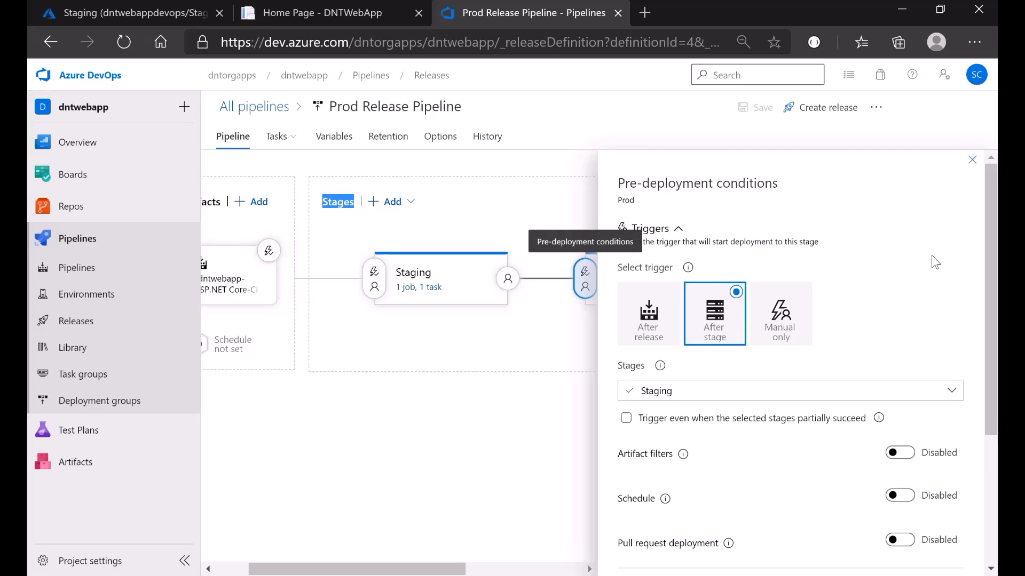
left_click(972, 160)
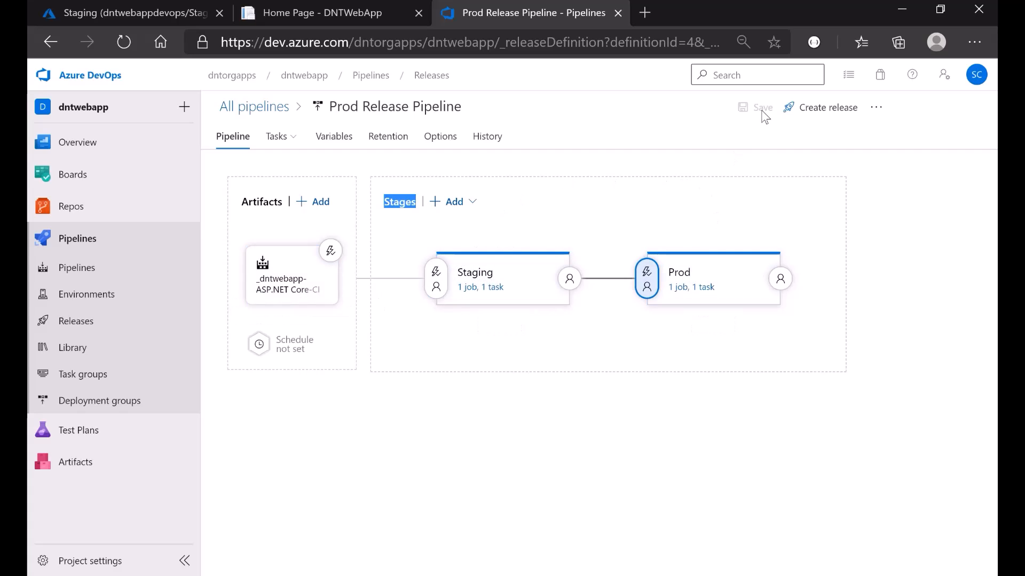
- Create a new release with the description 'prod'
left_click(811, 118)
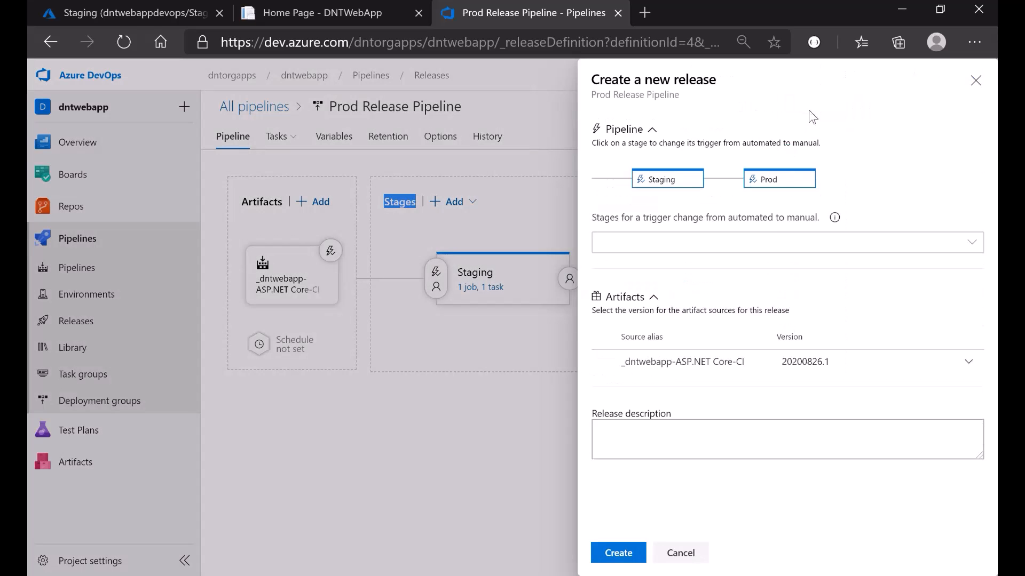
left_click(666, 442)
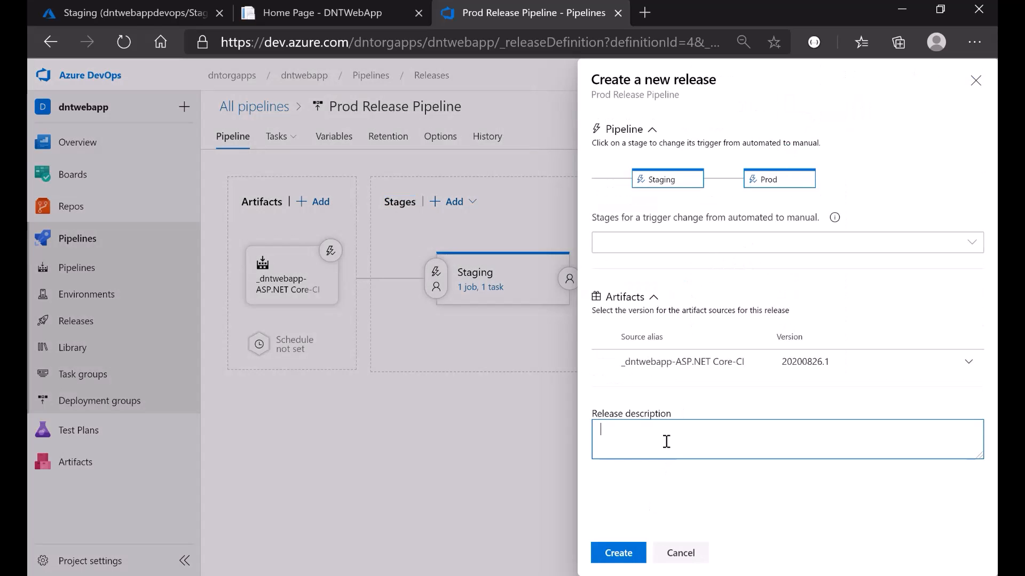
type("prod")
left_click(618, 555)
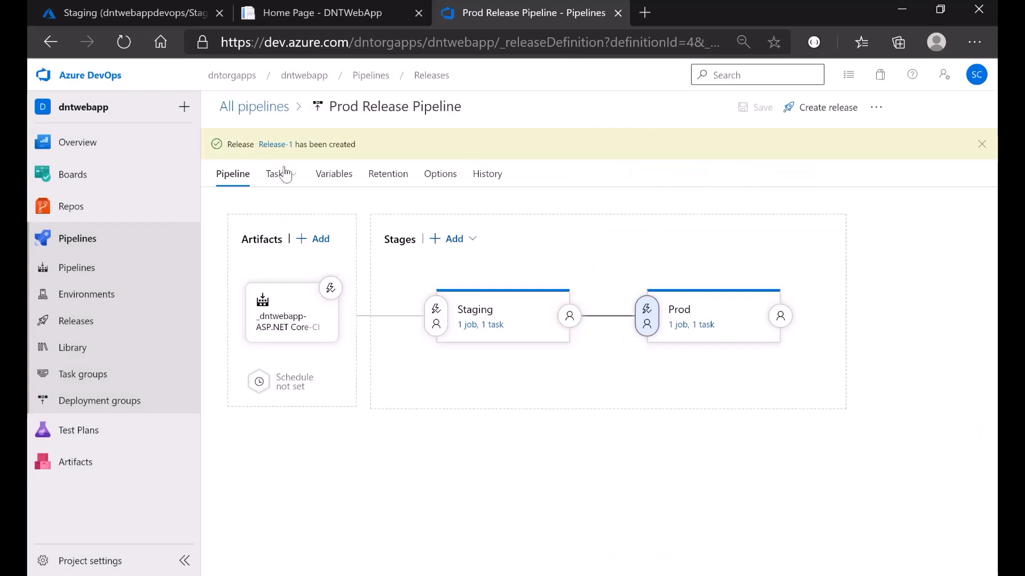
- Check Release-1's Staging and Prod deployment logs, then return to the releases list
left_click(271, 145)
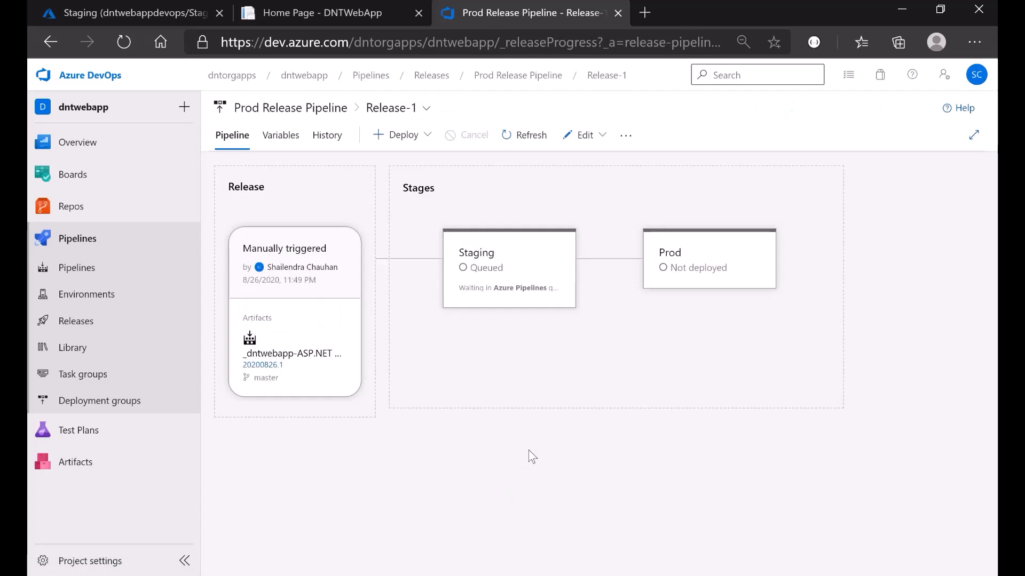
mouse_move(483, 273)
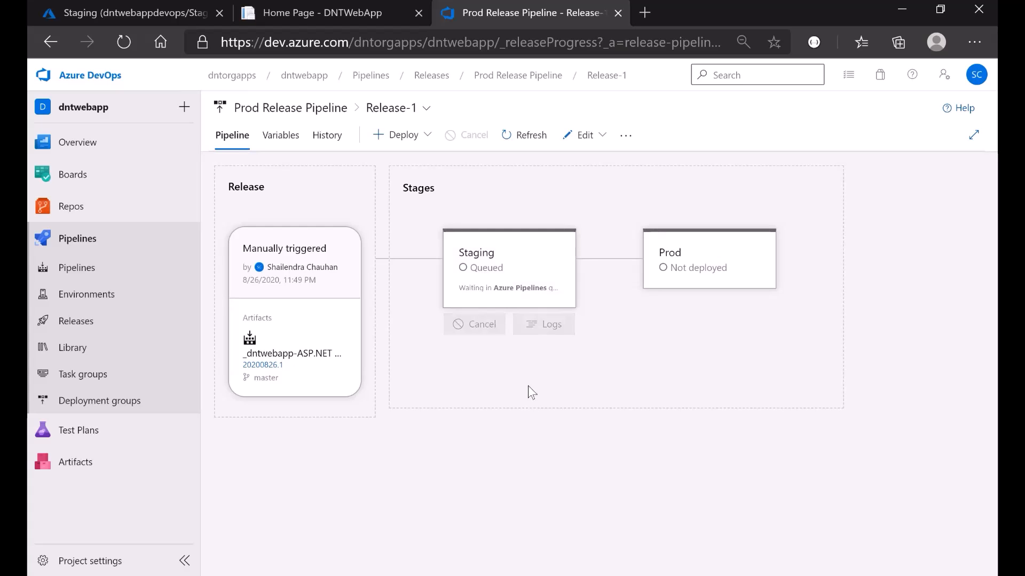
left_click(476, 282)
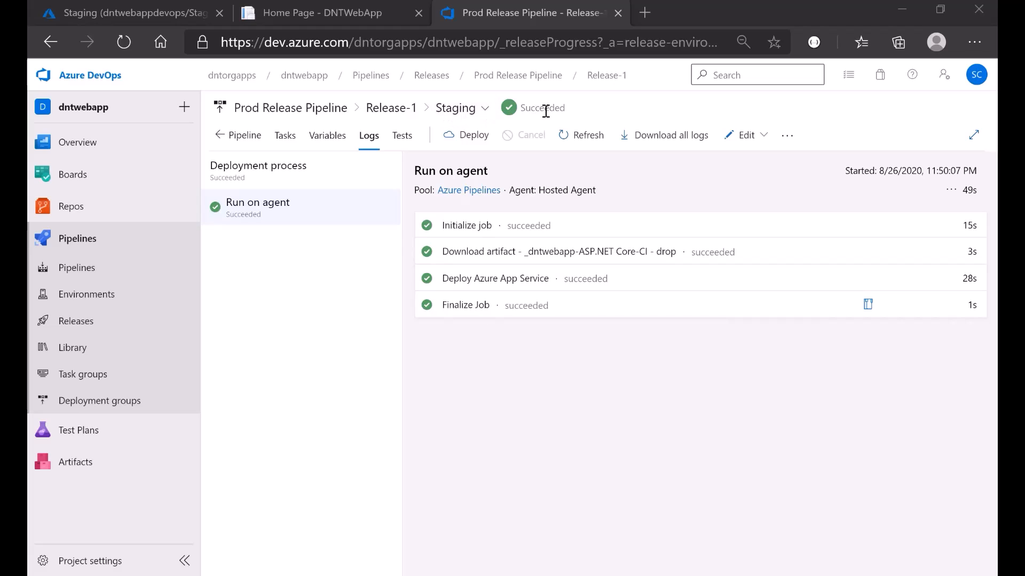
left_click(390, 112)
mouse_move(702, 284)
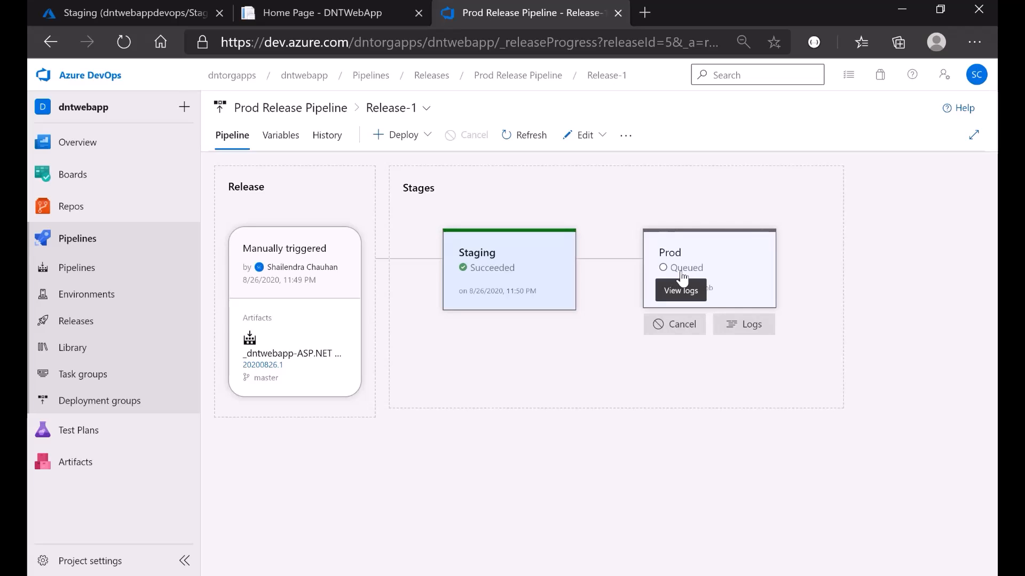
left_click(682, 276)
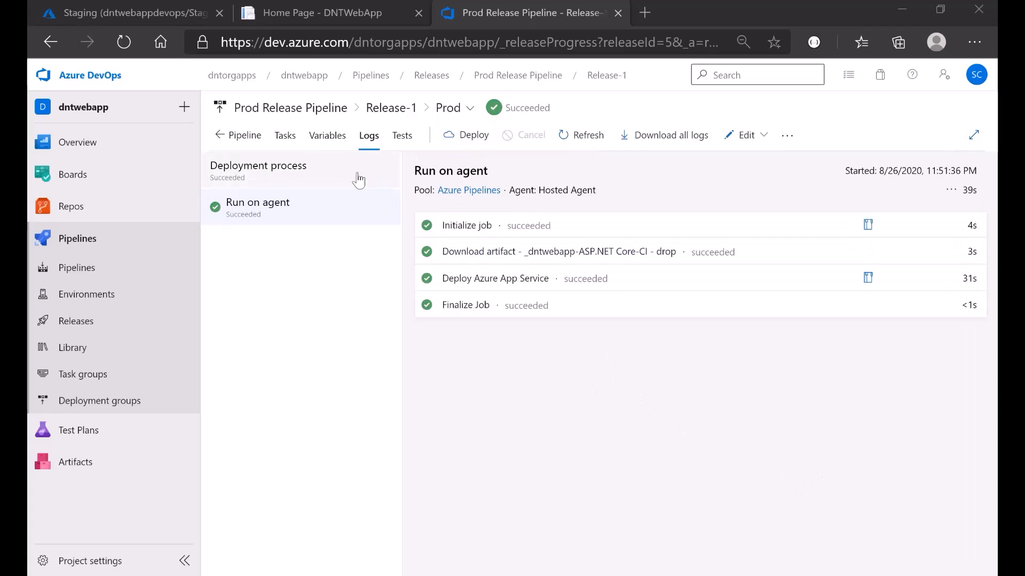
left_click(291, 109)
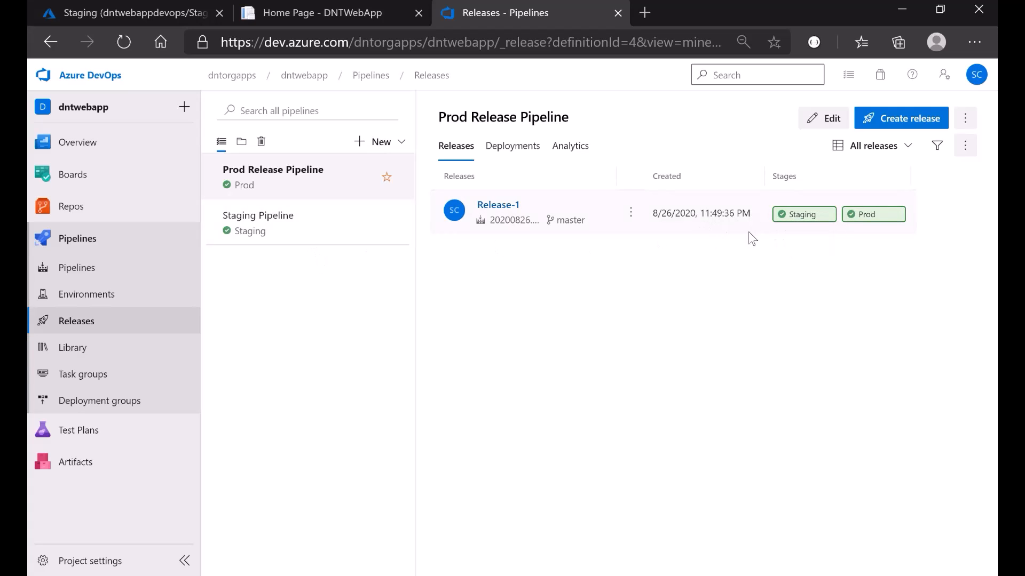
- Browse the dntwebappdevops production site from its Overview and compare it with the refreshed staging site
left_click(117, 11)
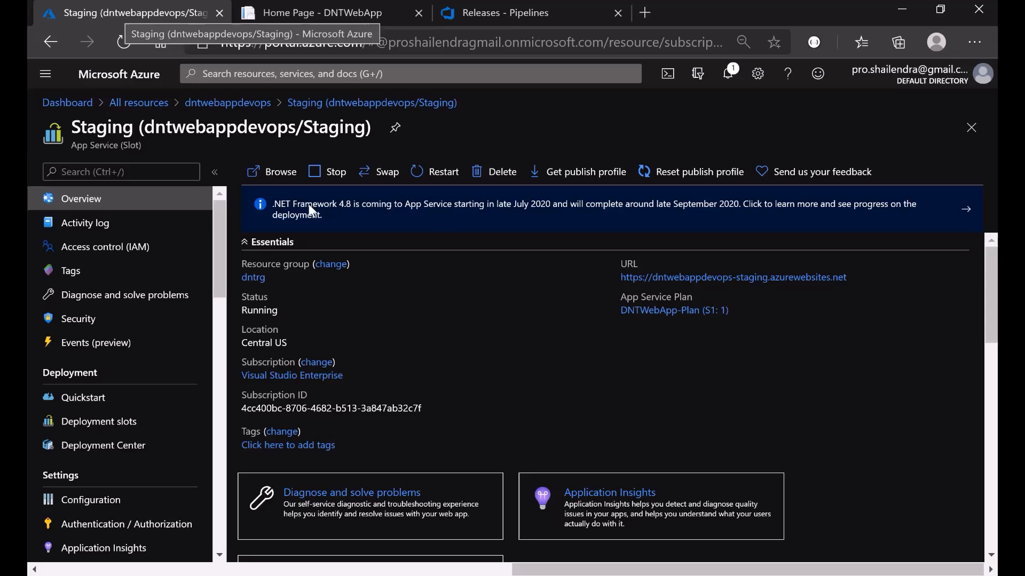
left_click(213, 103)
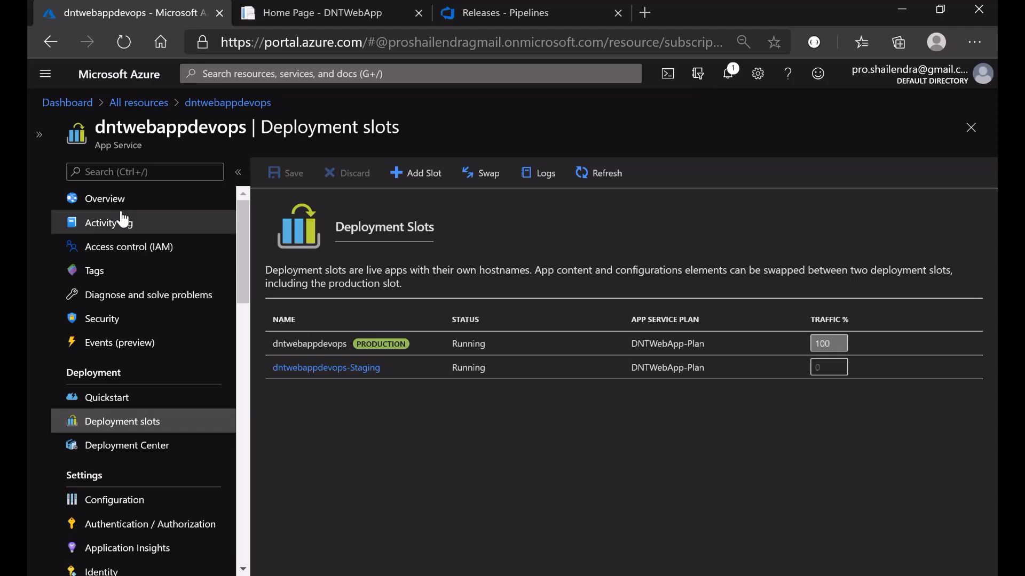
left_click(93, 198)
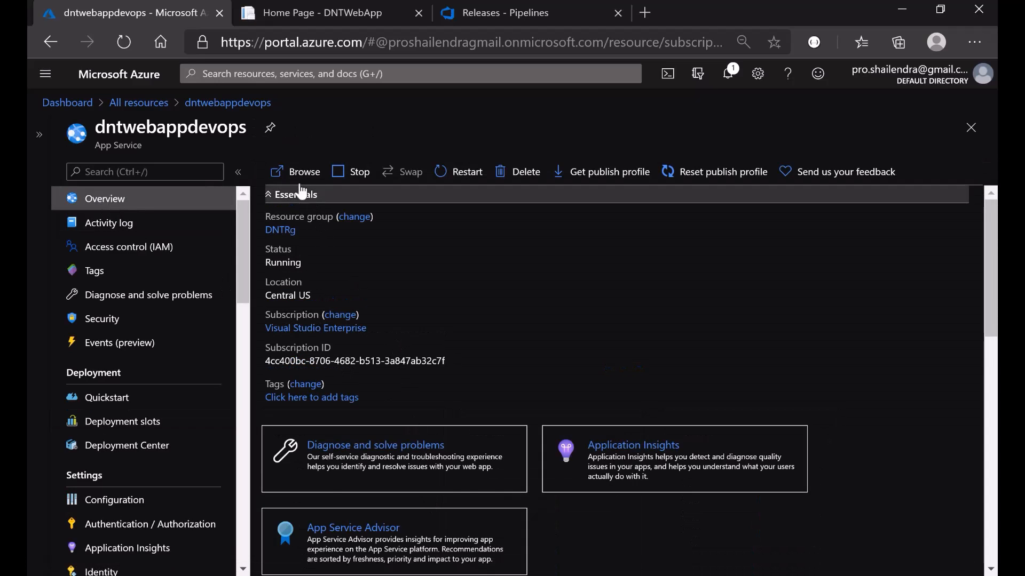
left_click(292, 171)
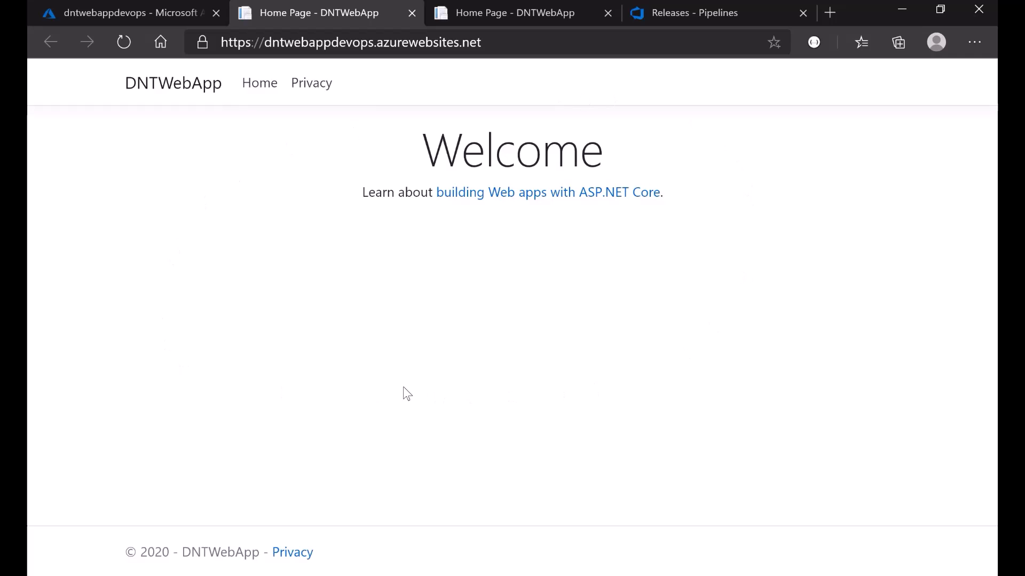
left_click(536, 15)
left_click(123, 43)
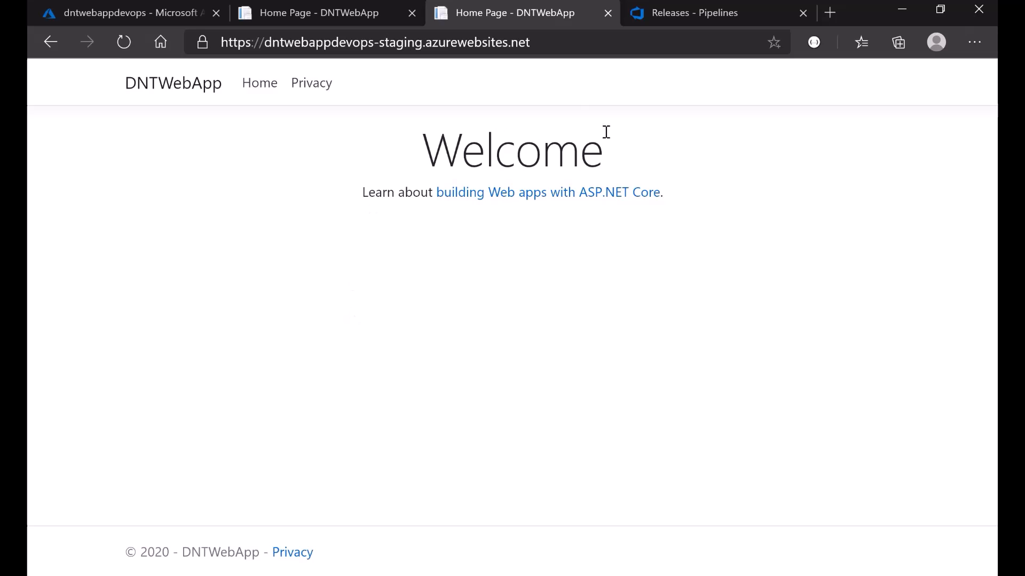
left_click(307, 14)
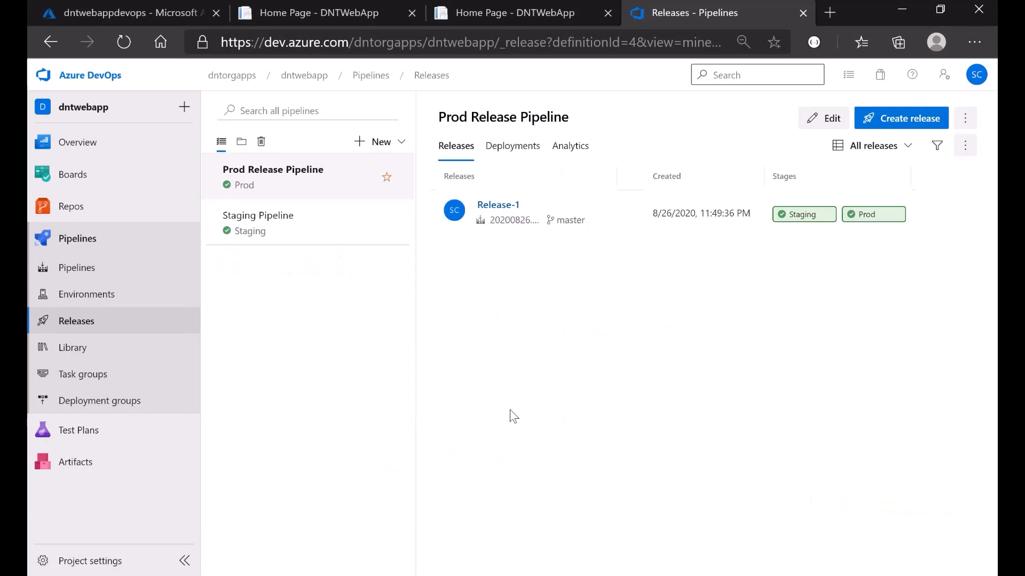
- Check the build pipelines, then open the Staging Pipeline's releases under Releases
left_click(78, 272)
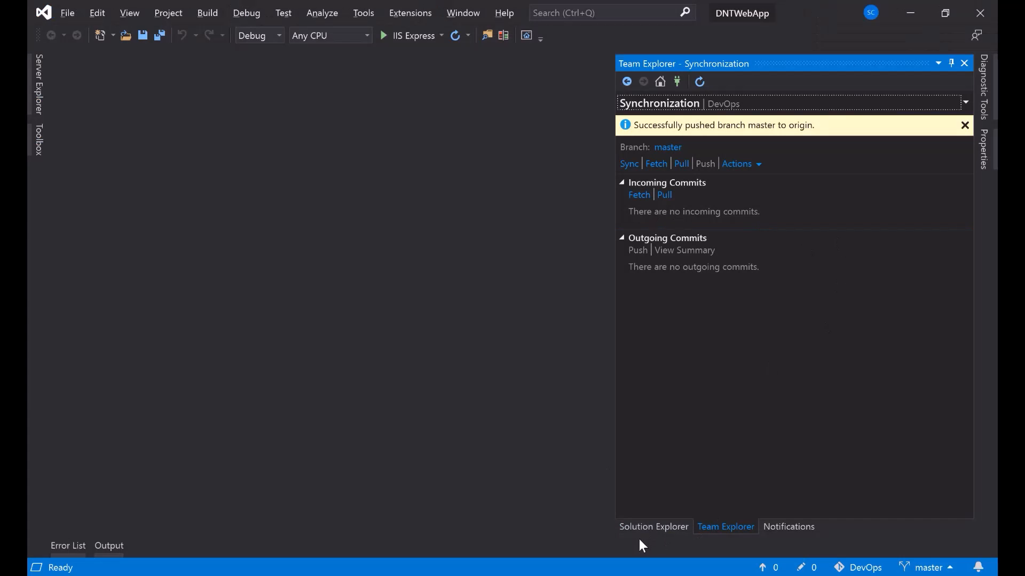
left_click(642, 528)
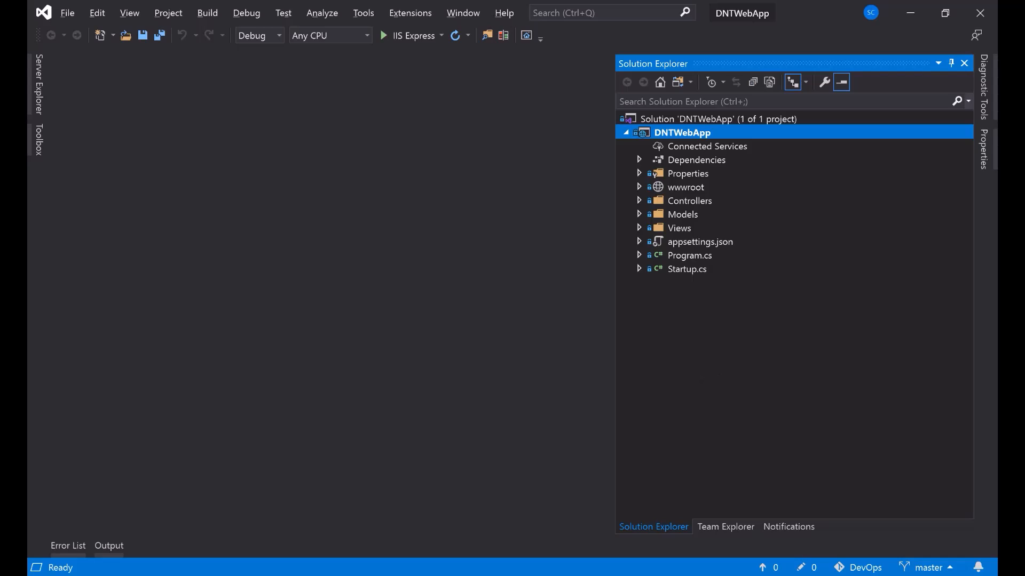
key("alt+Tab")
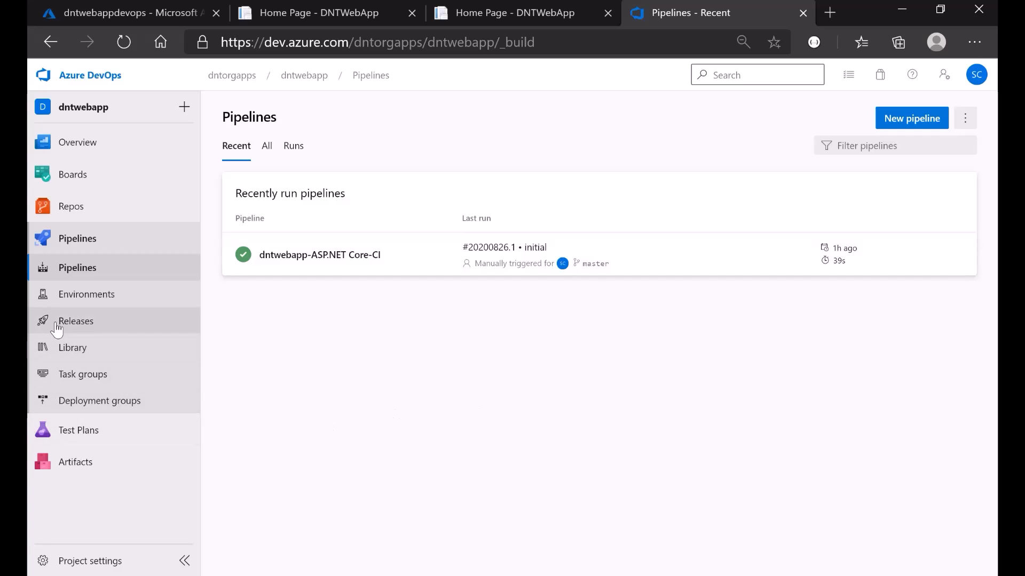
left_click(76, 321)
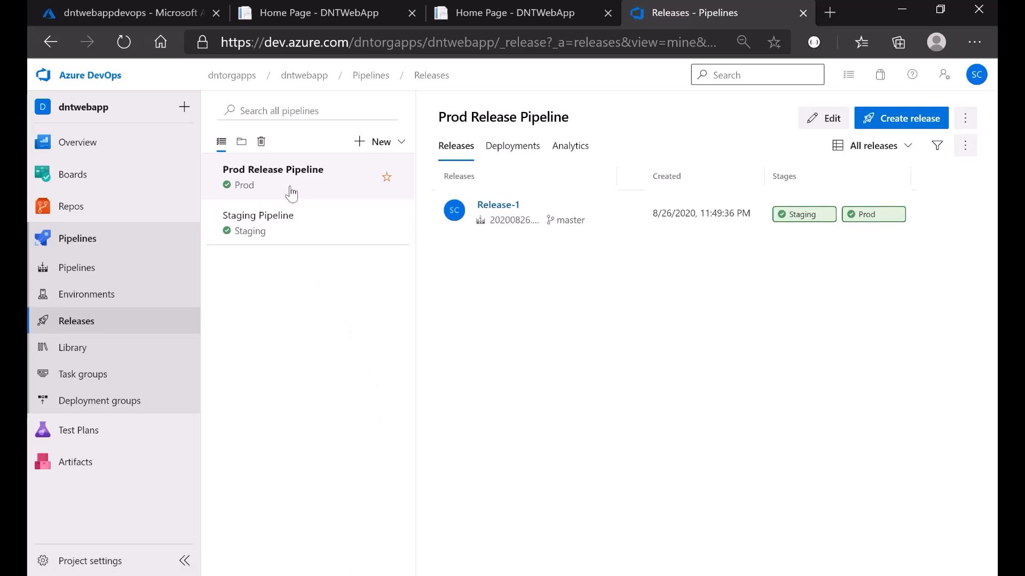
left_click(274, 245)
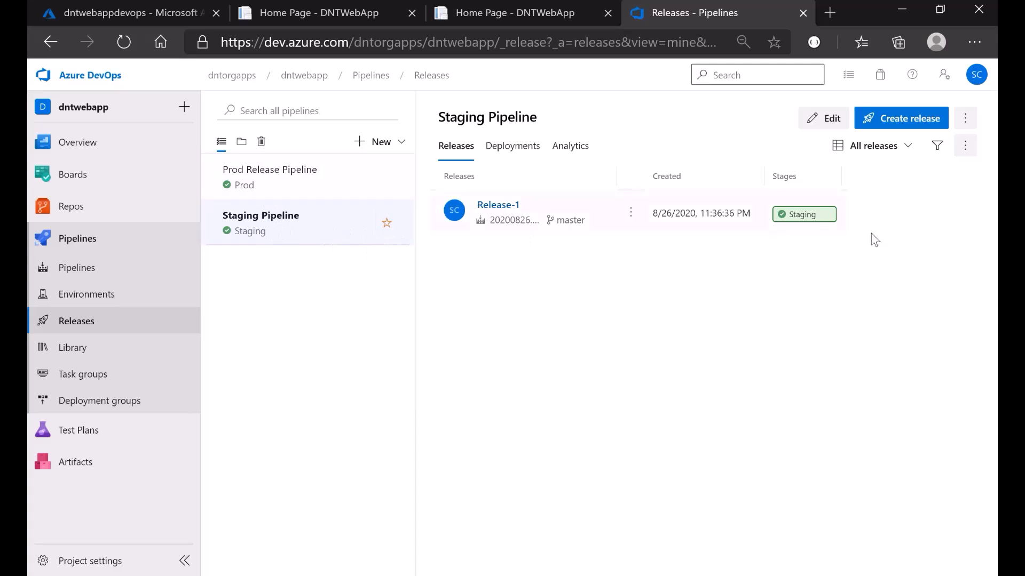
- Delete the Staging Pipeline with auto-cancel and comment 'staging', then return to Pipelines
left_click(966, 122)
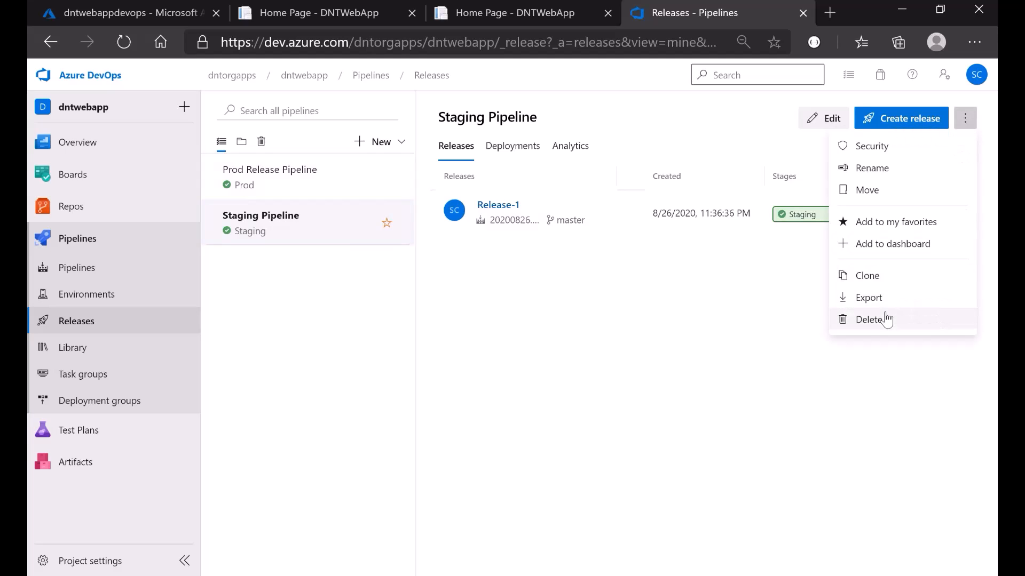
left_click(892, 327)
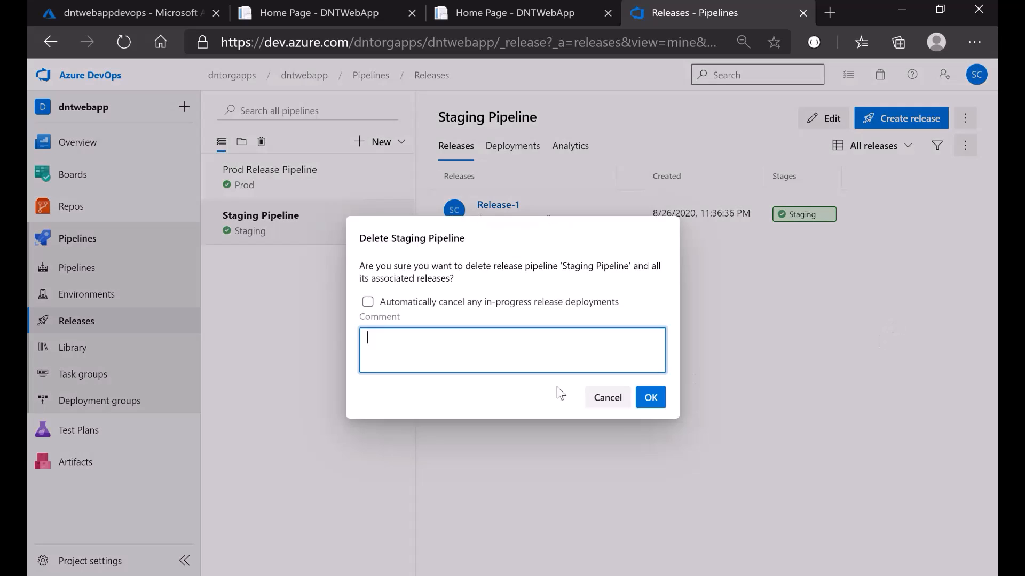
left_click(367, 302)
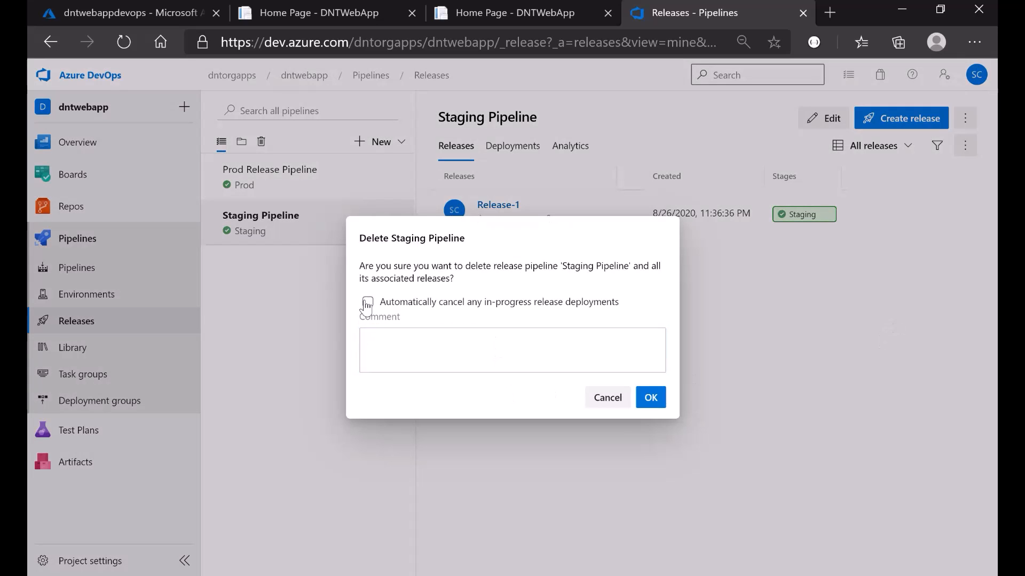
left_click(447, 348)
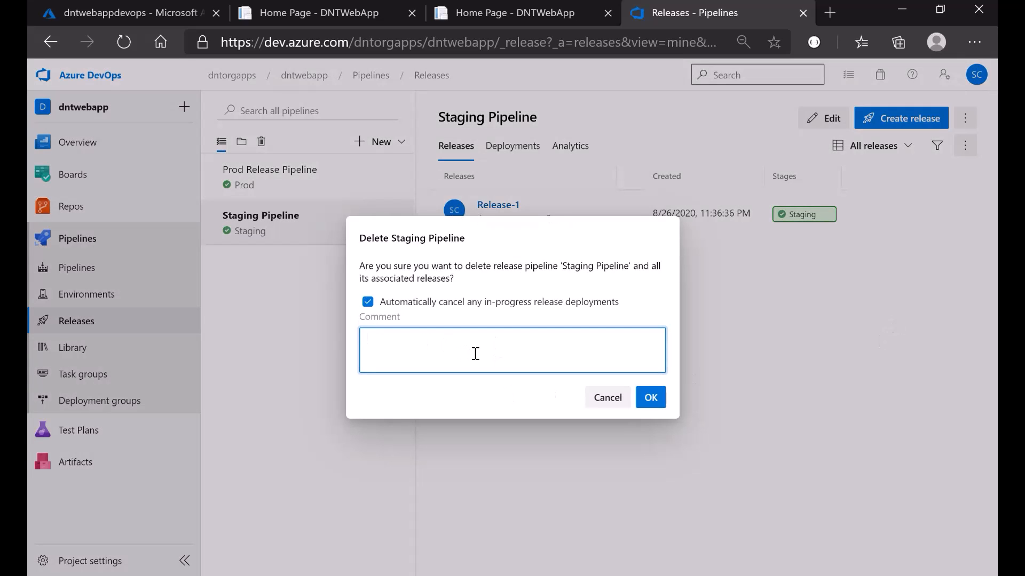
type("staging")
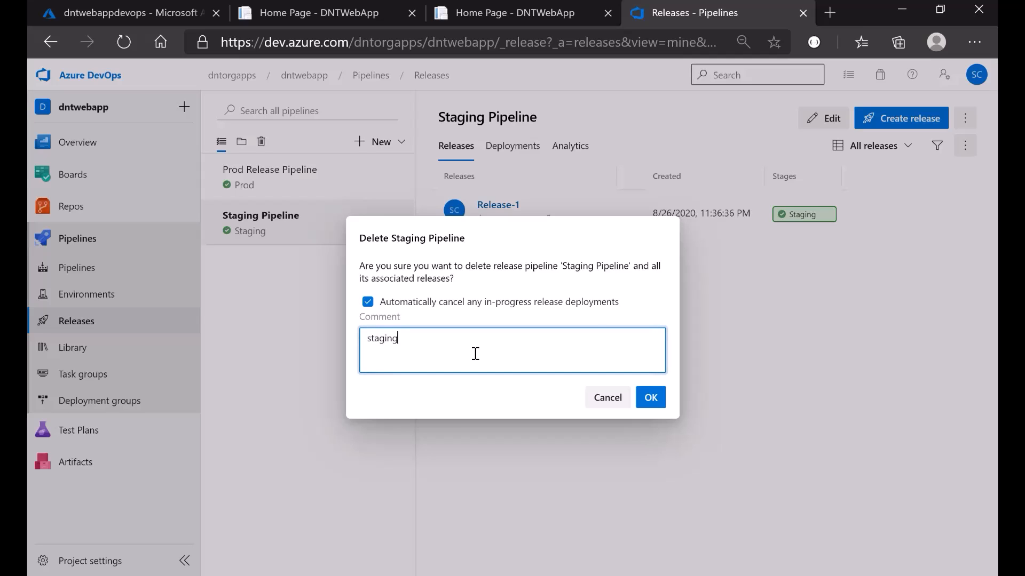
left_click(650, 396)
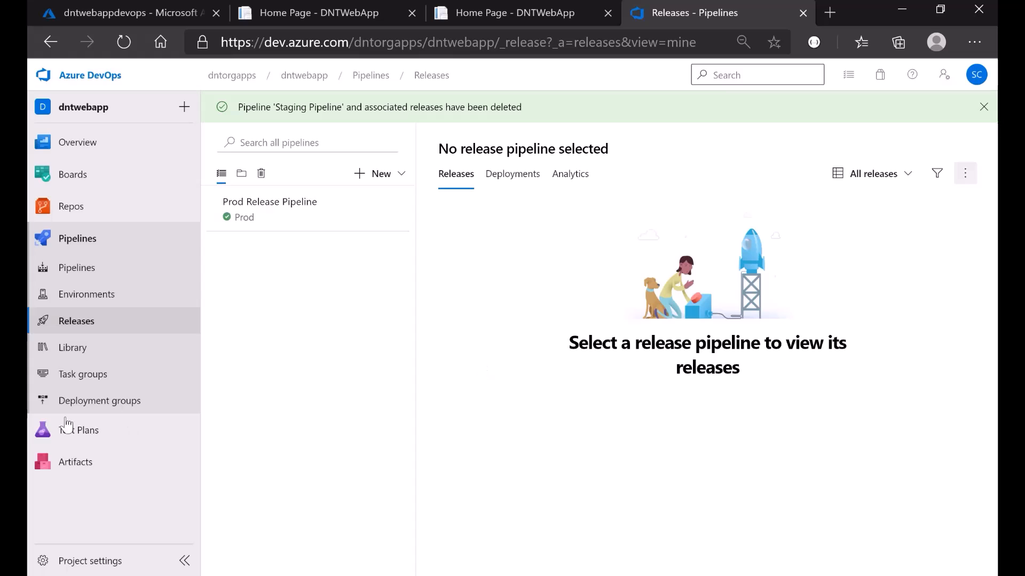
left_click(274, 218)
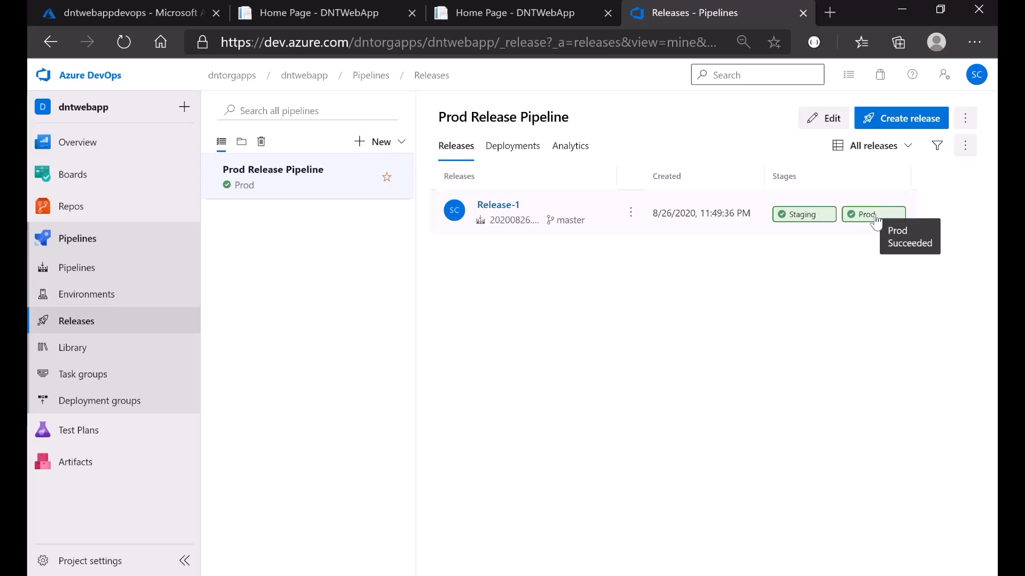
left_click(80, 268)
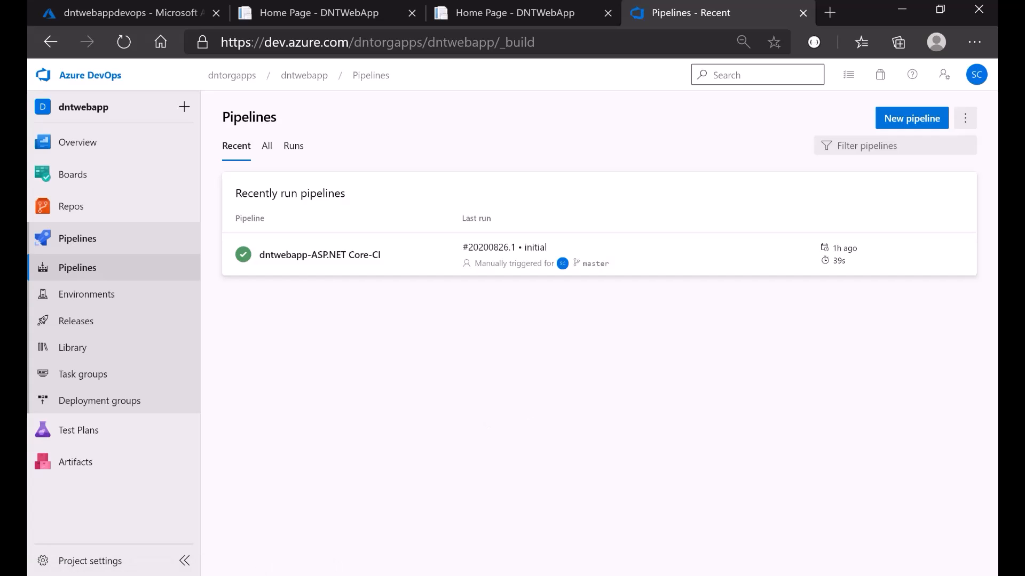
- Open Views > Home > Index.cshtml from Solution Explorer in Visual Studio
key("alt+Tab")
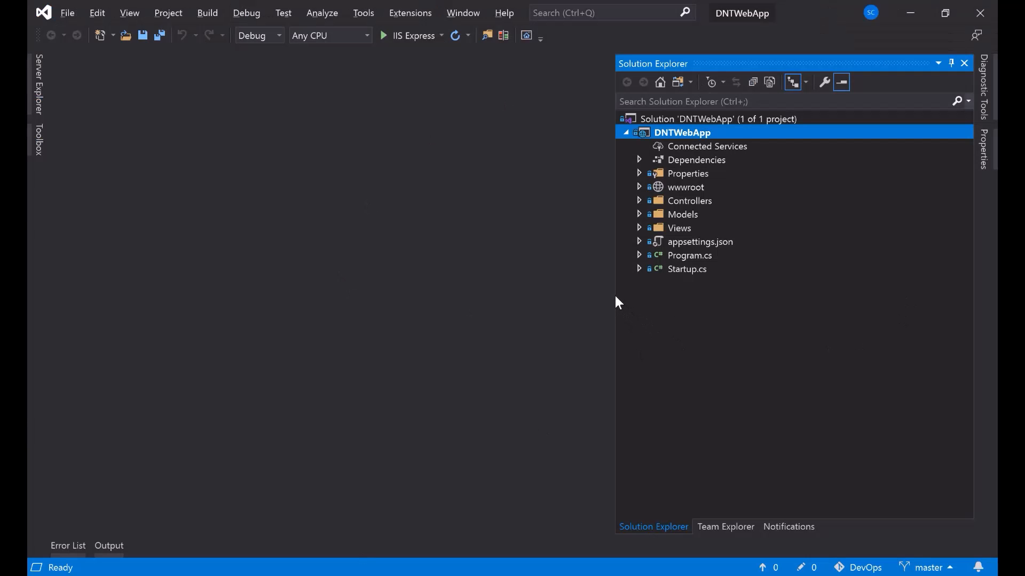
left_click_drag(614, 295, 699, 295)
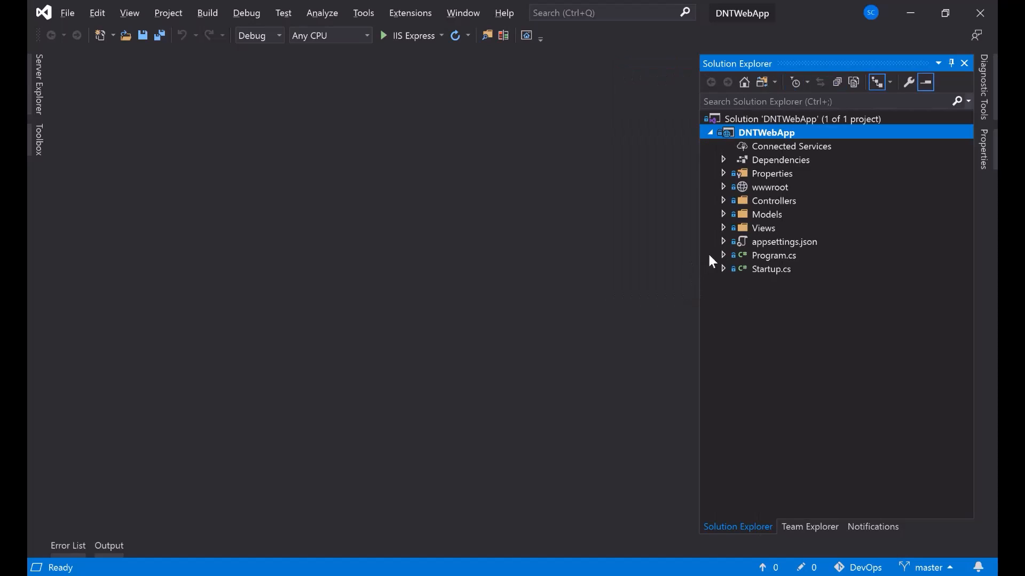
left_click(724, 228)
left_click(737, 243)
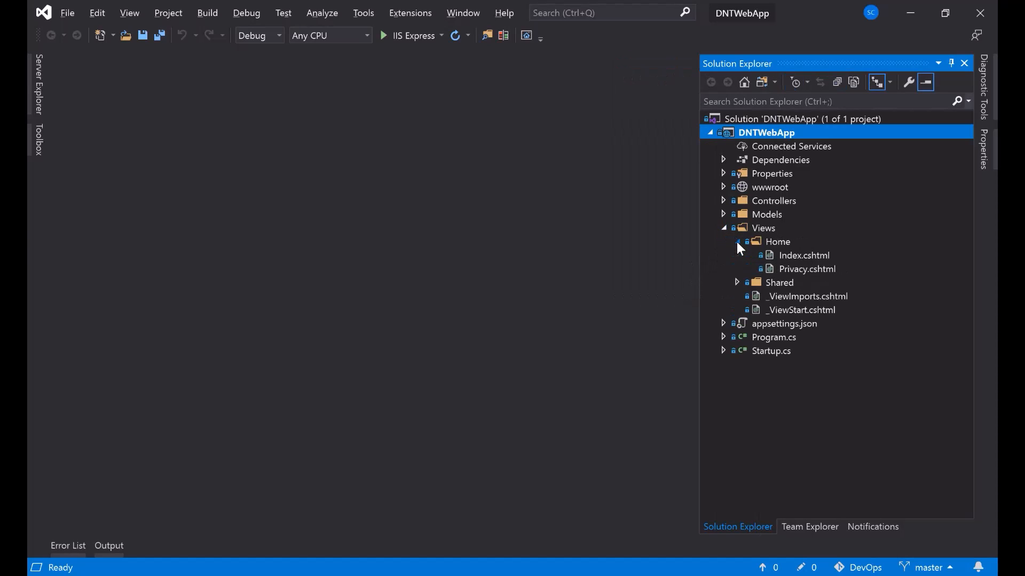
left_click(804, 255)
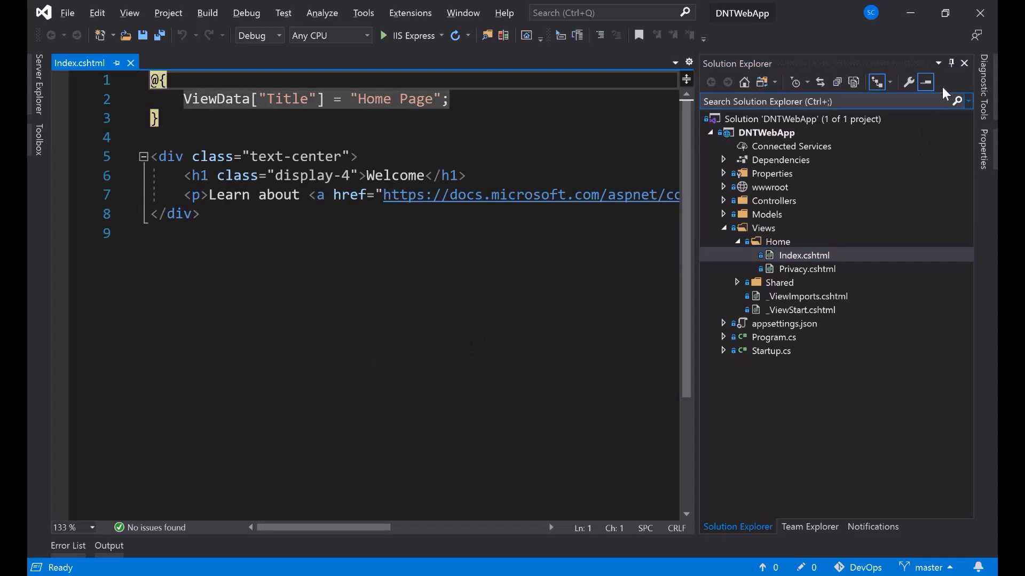
left_click(951, 63)
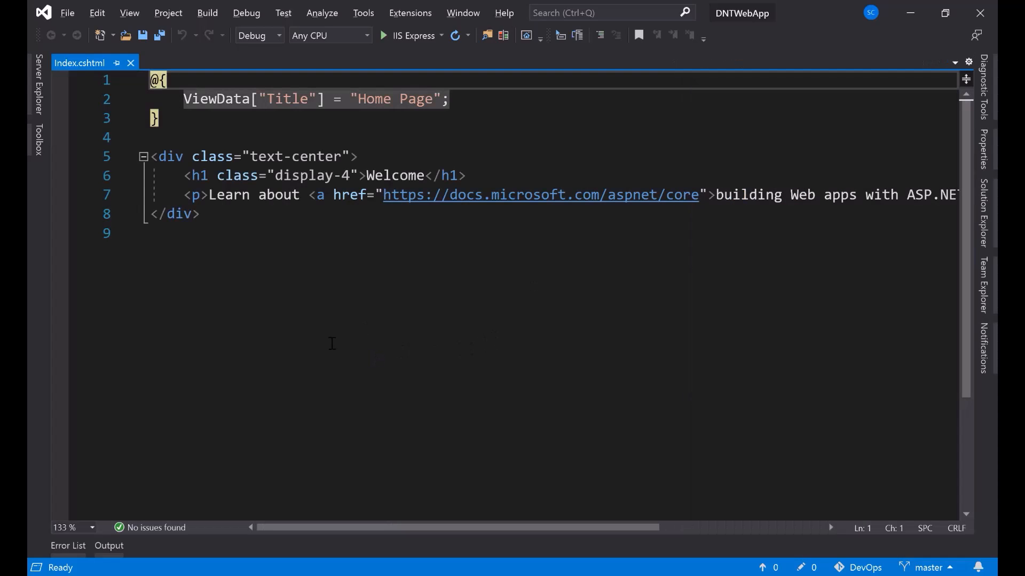
- Change the h1 to 'Welcome to Azure DevOps CI/CD Using Azure WebApp' and save the file
left_click(425, 181)
type("to A")
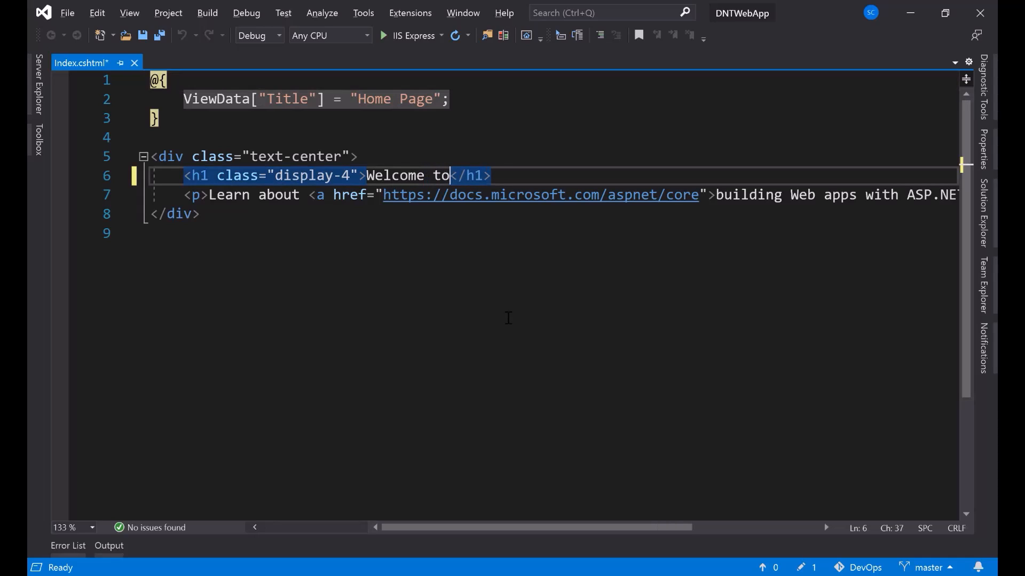
type("zure Dev")
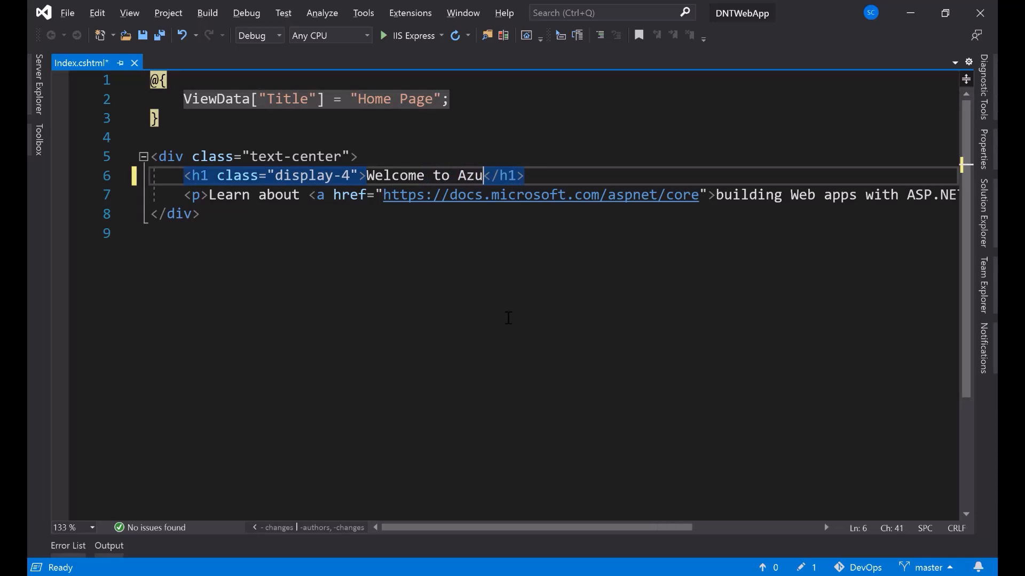
type("Ops C")
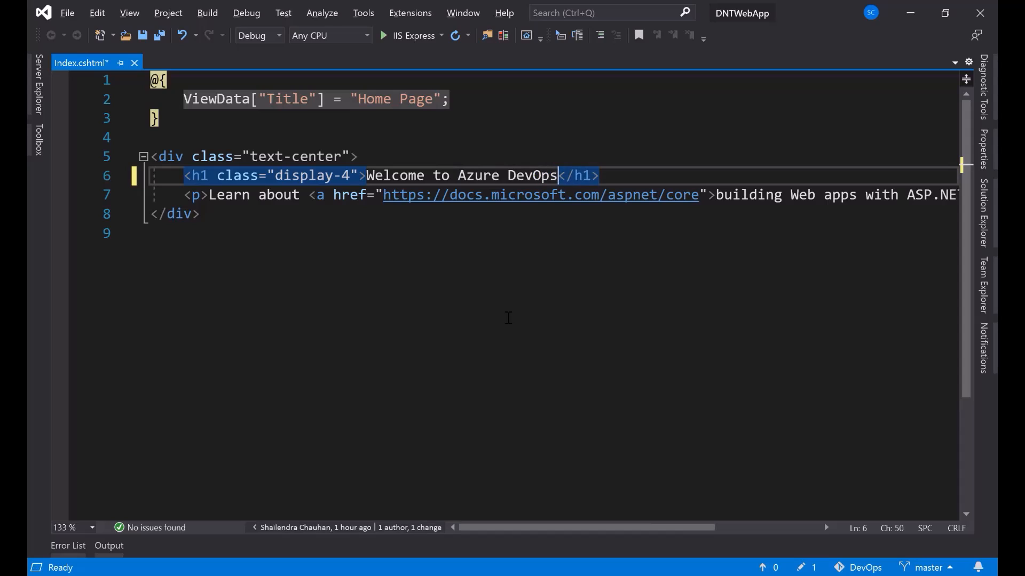
type("I/CD ")
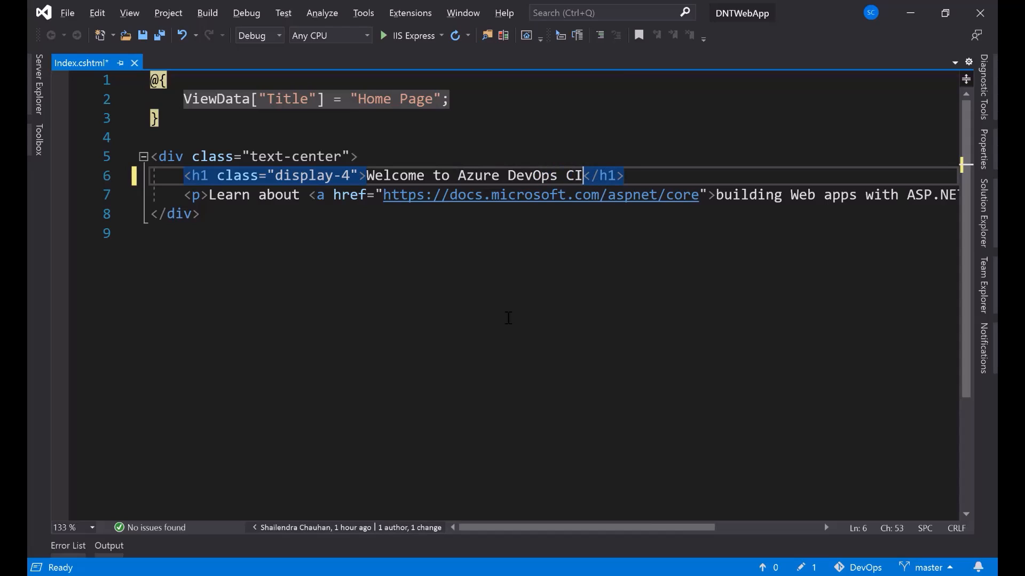
type("Using Web ")
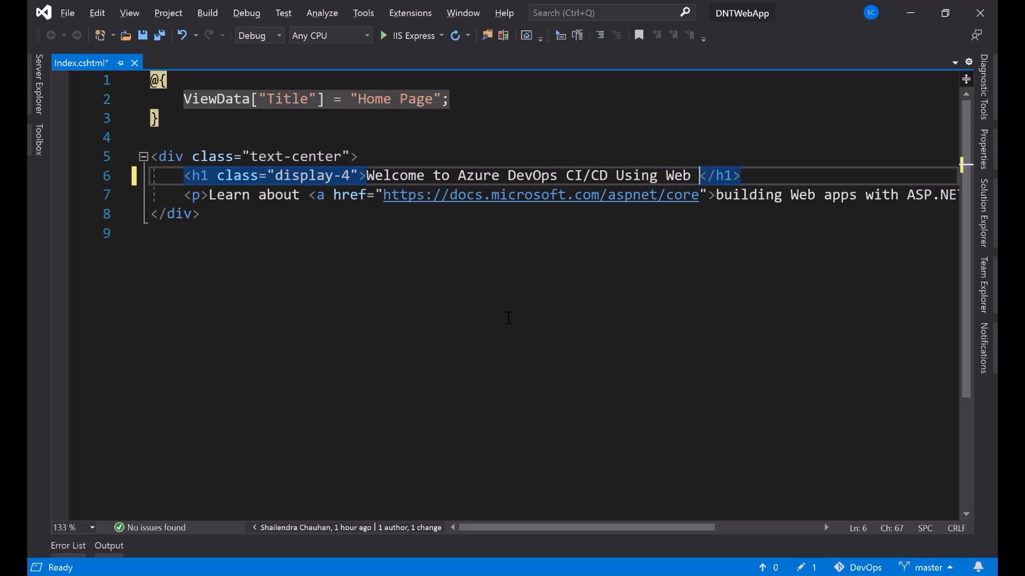
type("App")
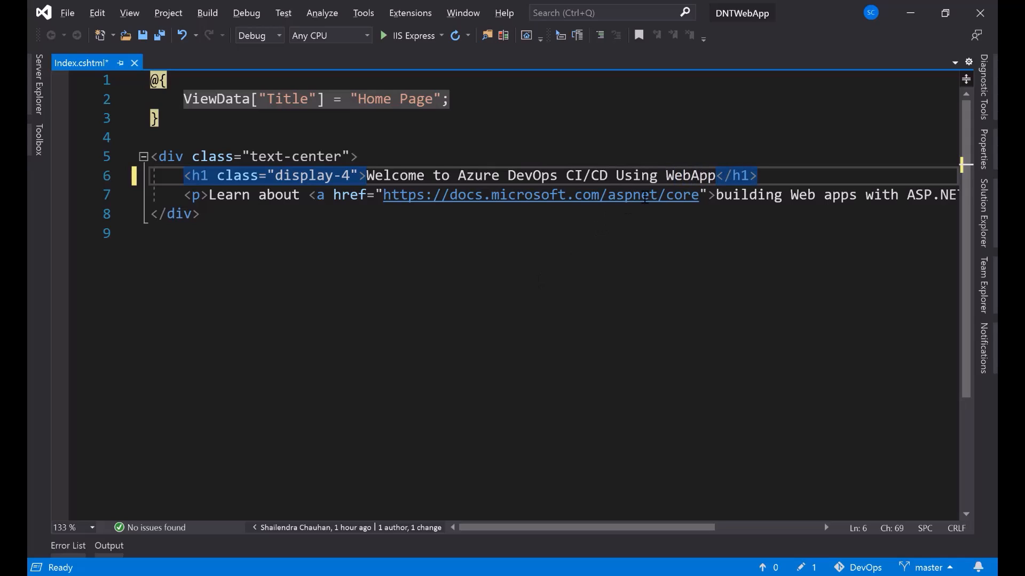
left_click(666, 177)
type("Azure")
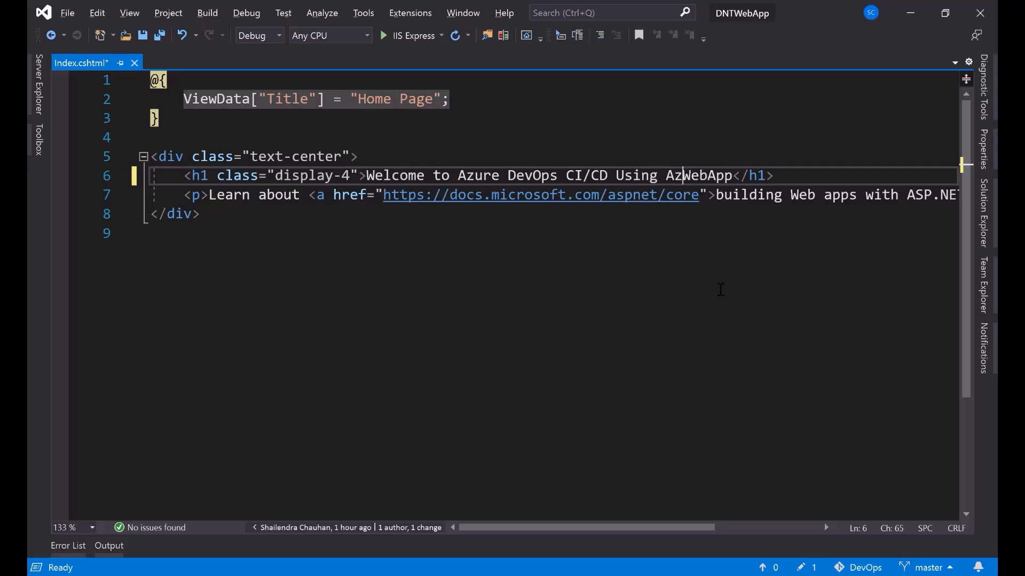
left_click(721, 290)
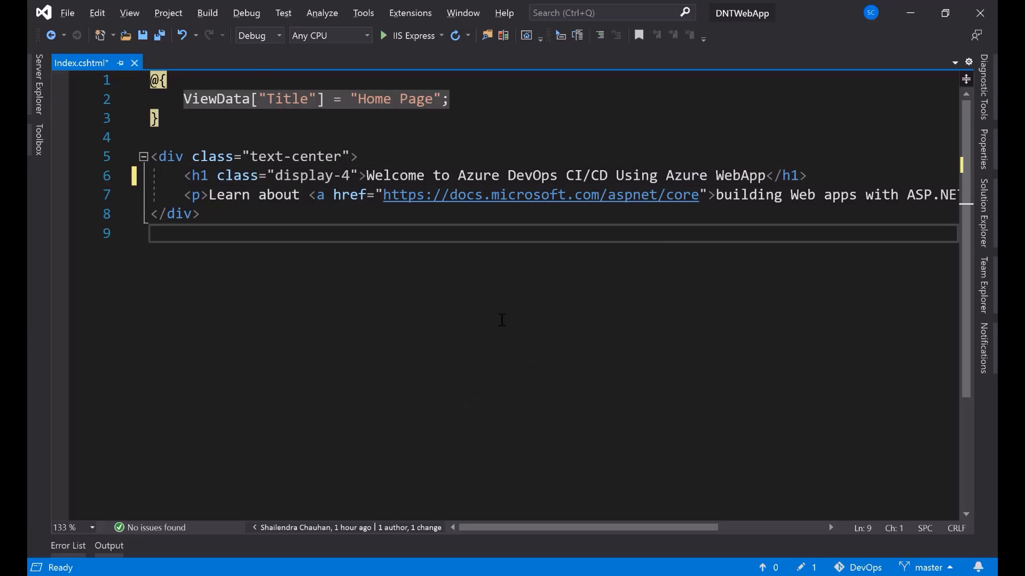
left_click(142, 35)
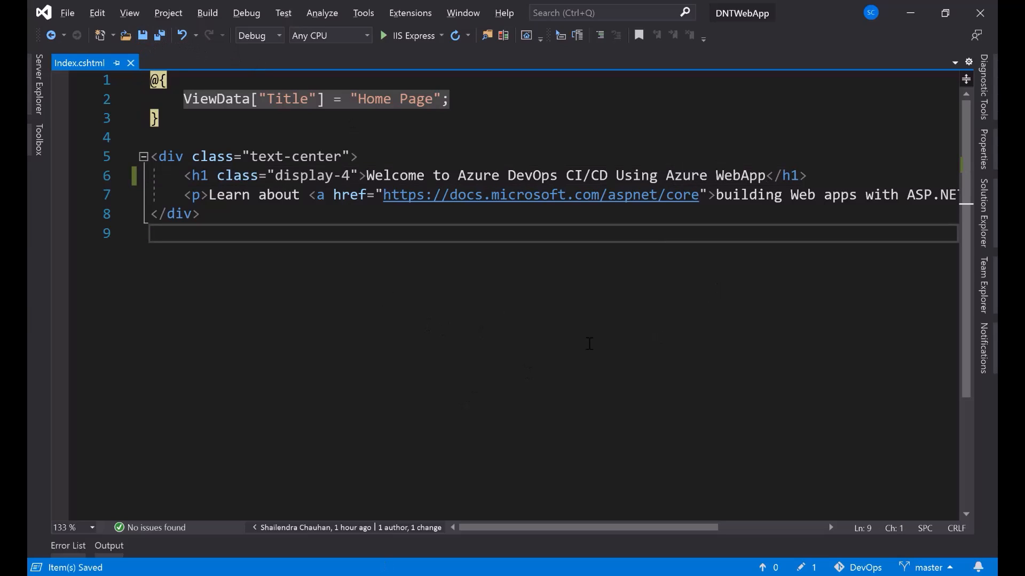
left_click(981, 214)
right_click(850, 262)
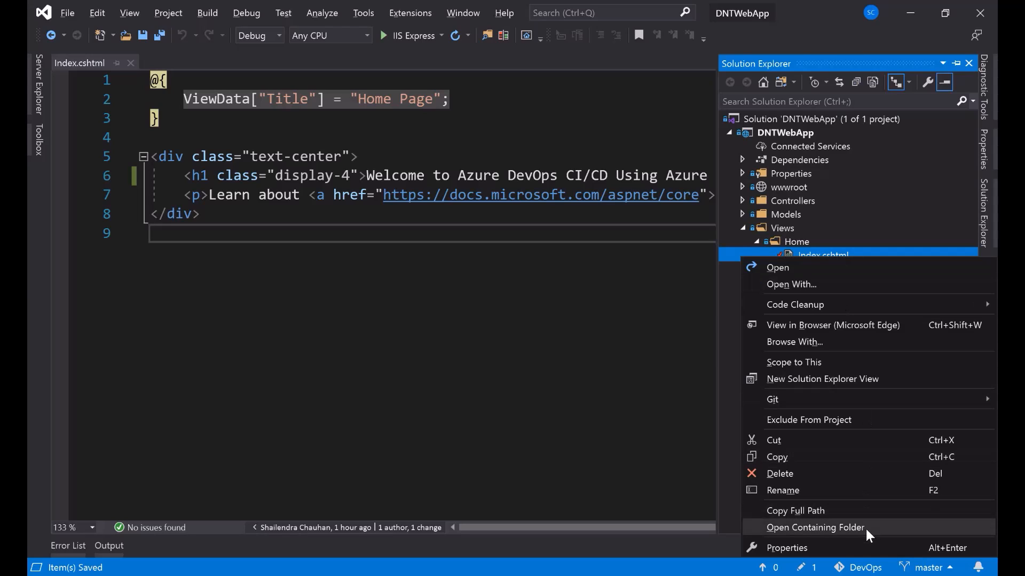
mouse_move(848, 399)
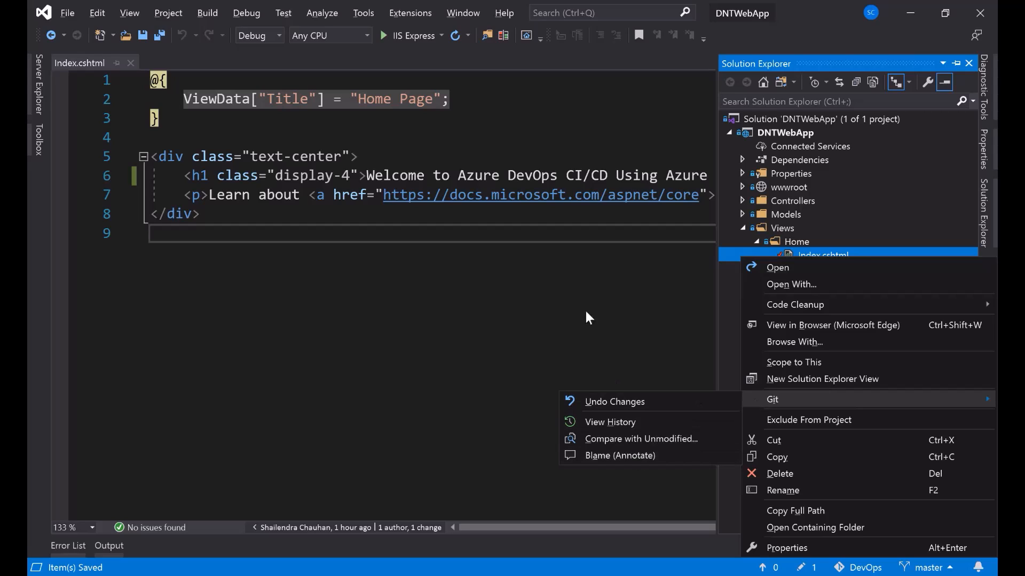
left_click(517, 176)
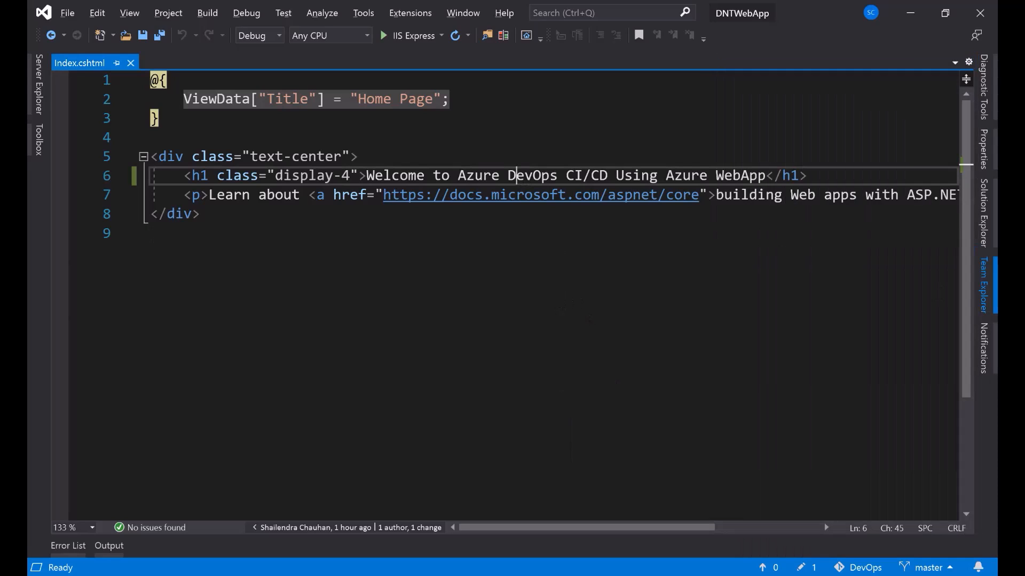
left_click(987, 291)
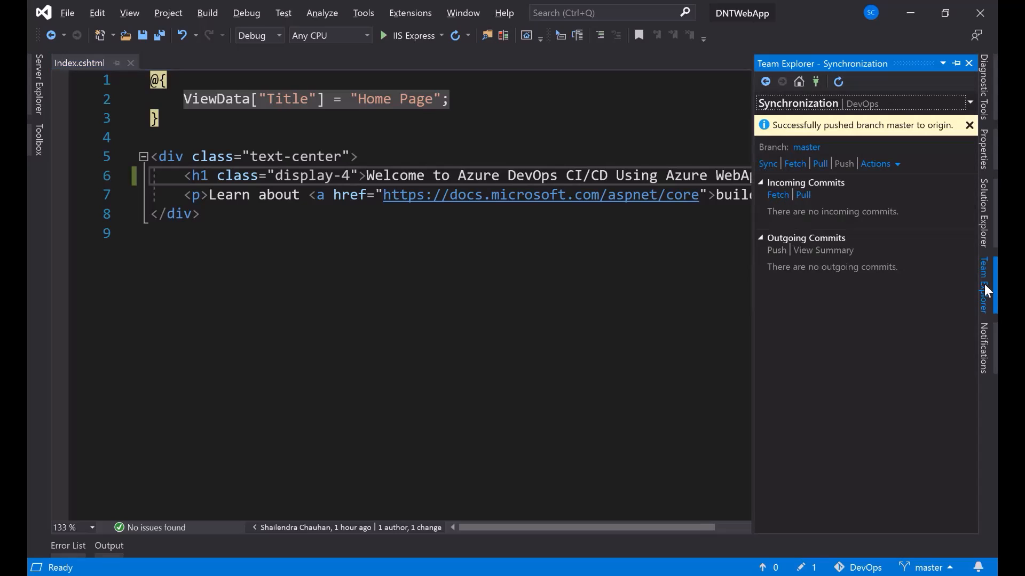
left_click(751, 150)
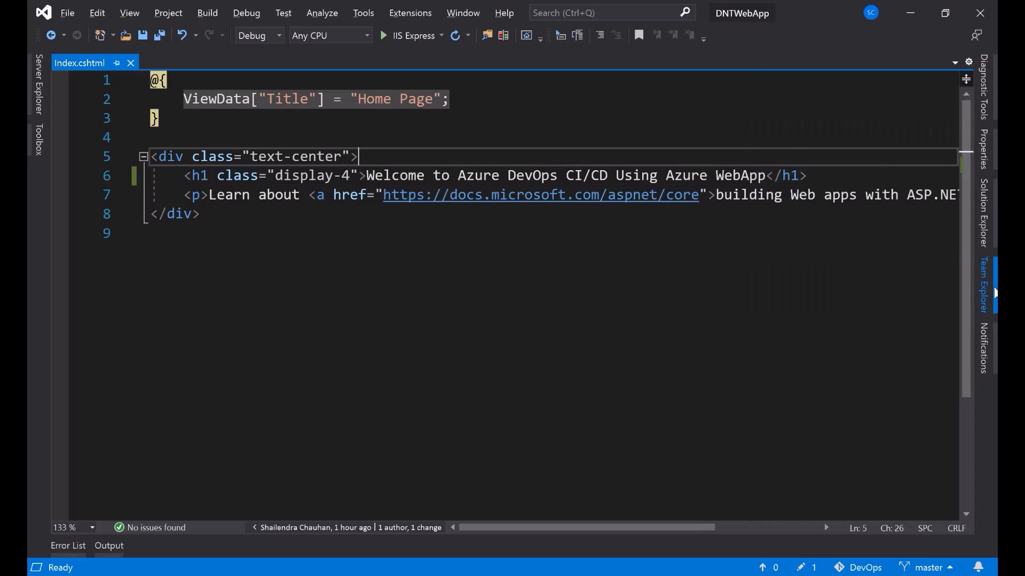
- Commit the heading change with message 'update1' and push it to master
mouse_move(983, 286)
left_click(799, 82)
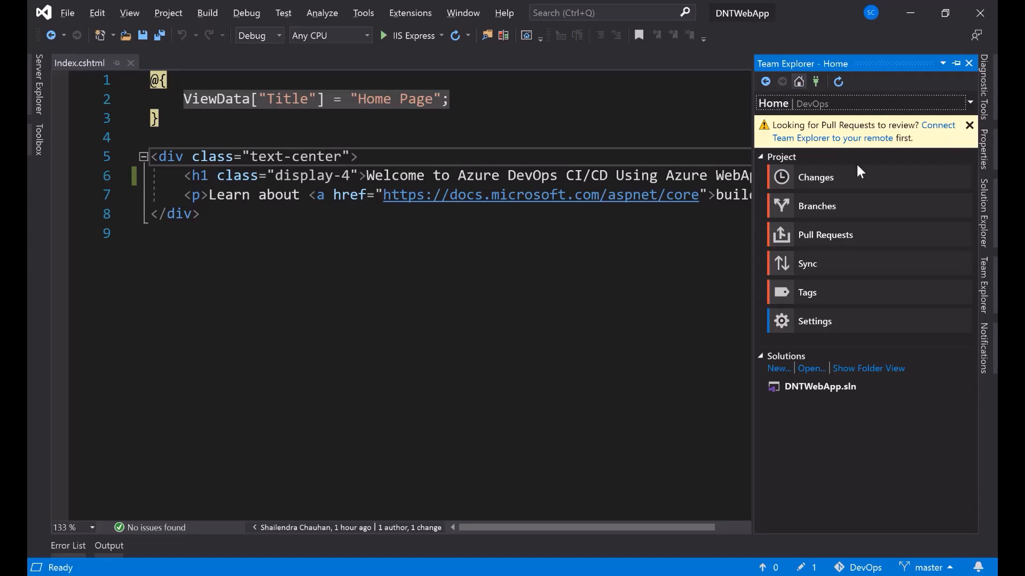
left_click(831, 186)
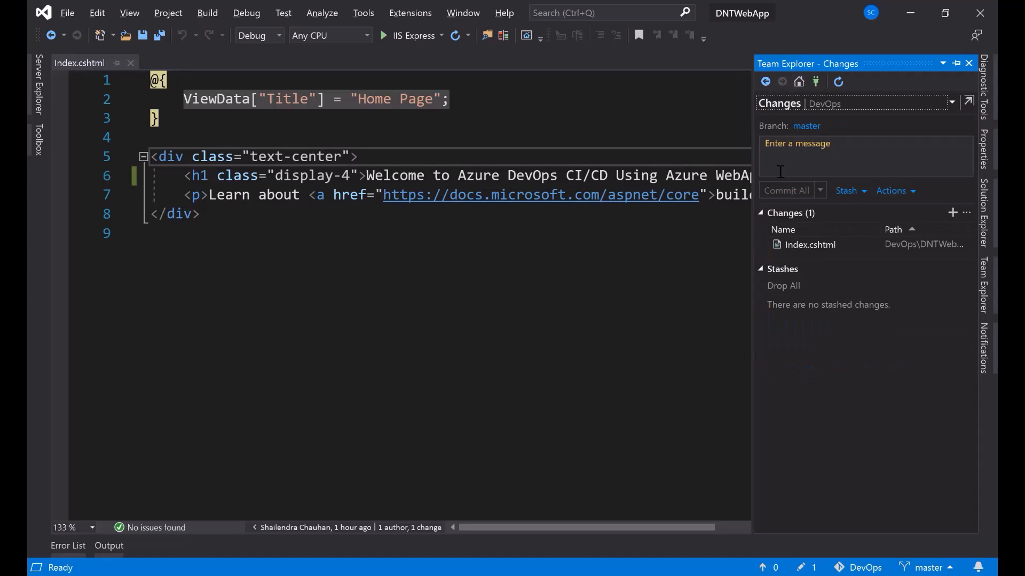
left_click_drag(752, 138, 686, 137)
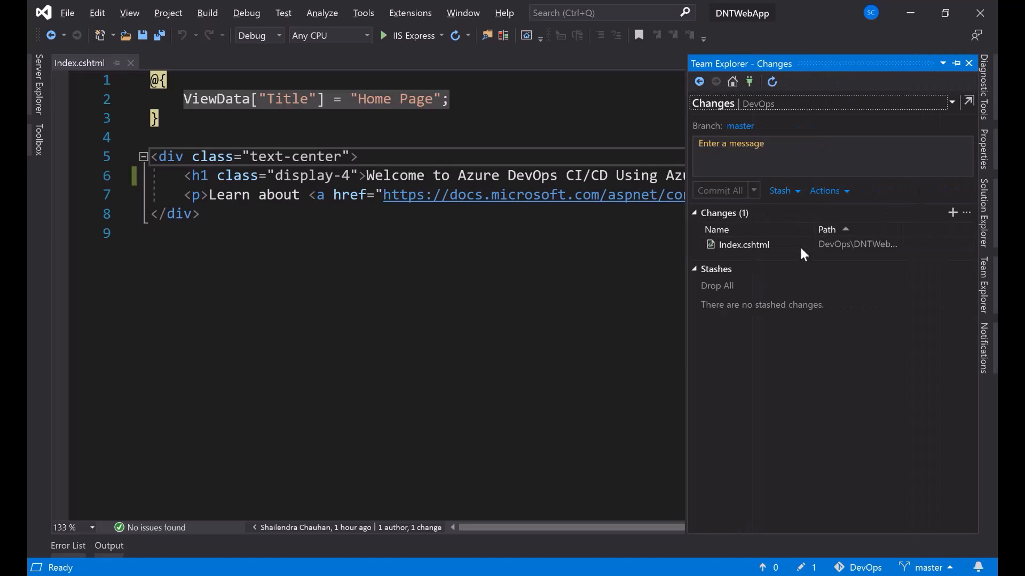
left_click(775, 154)
type("update1")
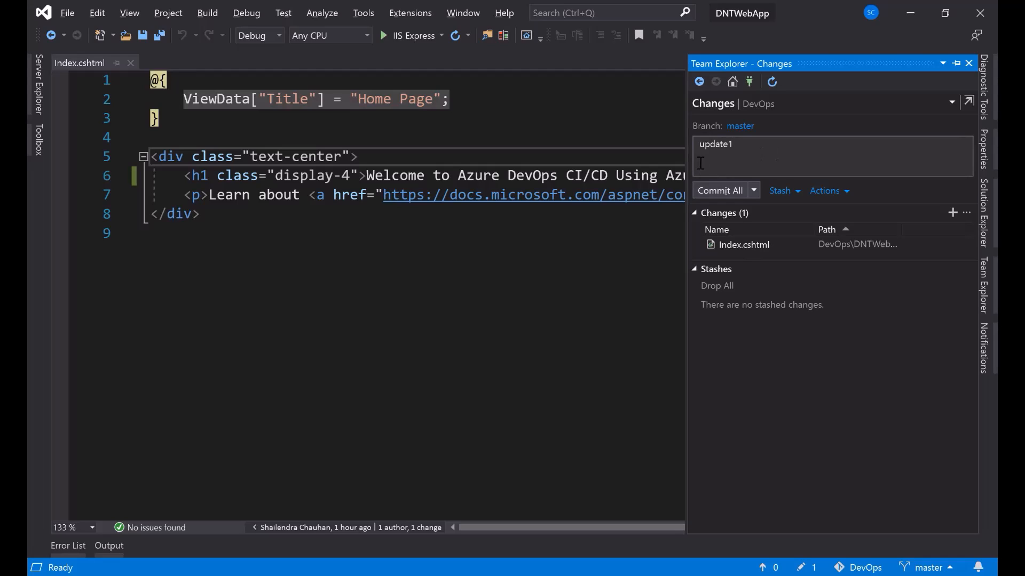
left_click(754, 193)
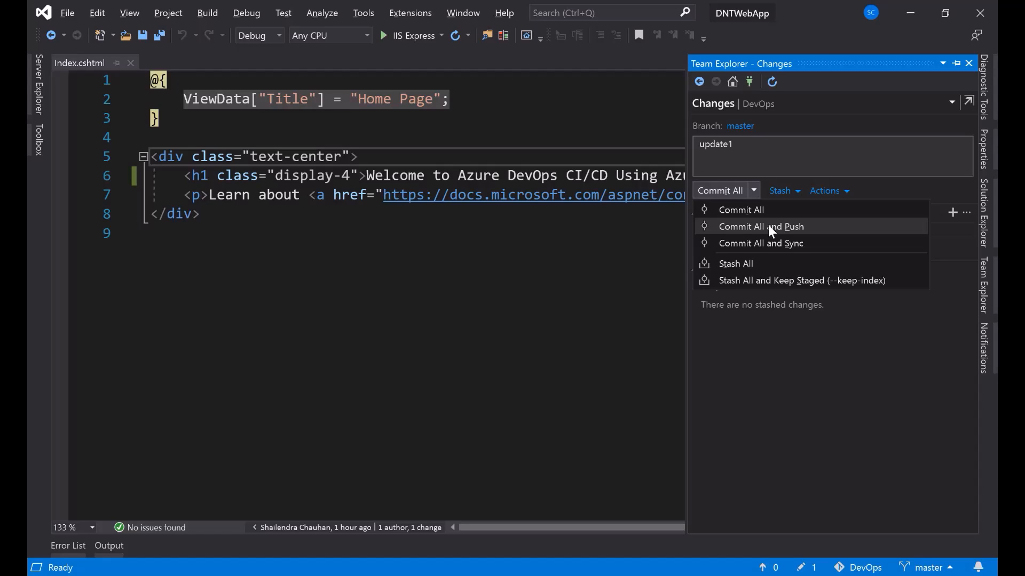
left_click(782, 230)
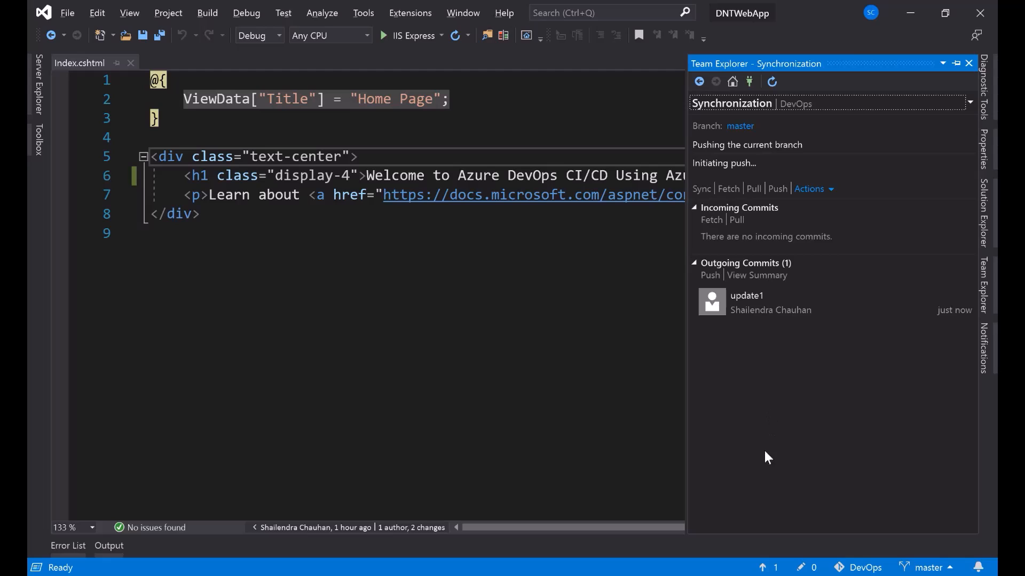
left_click(320, 575)
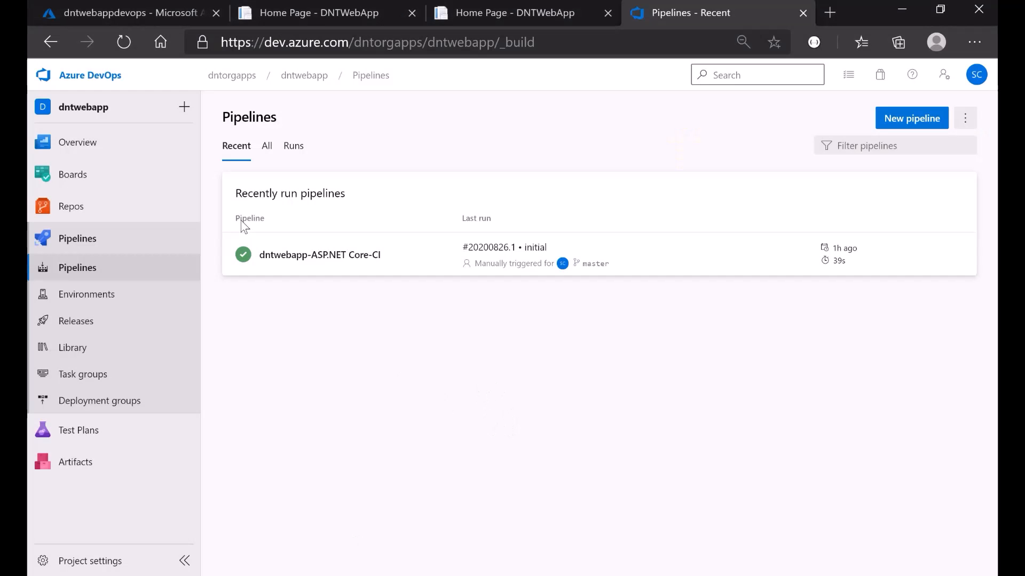
- Confirm CI run #20200826.2 and the queued Release-2, closing the old site tabs
left_click(124, 46)
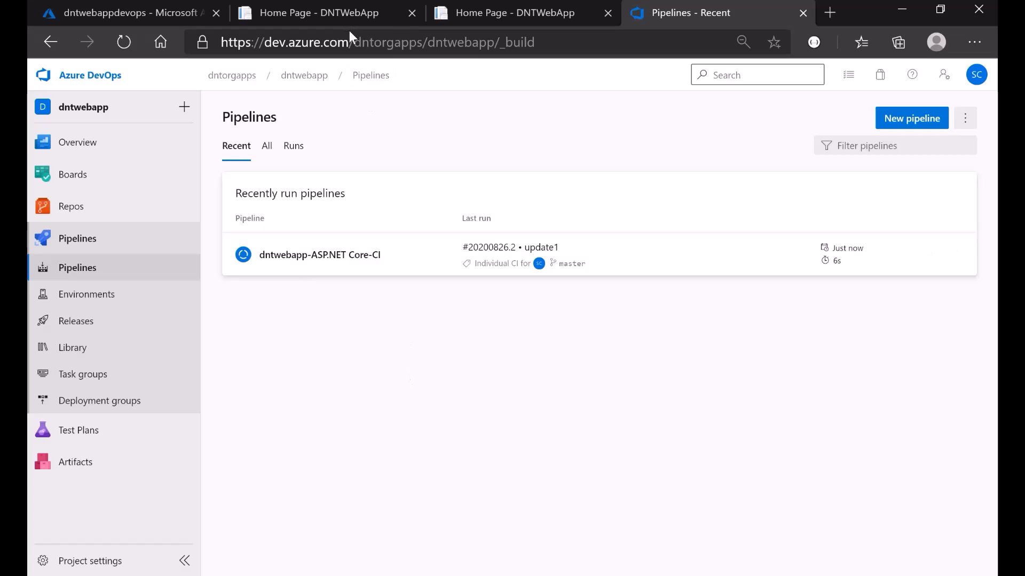
left_click(412, 11)
left_click(412, 12)
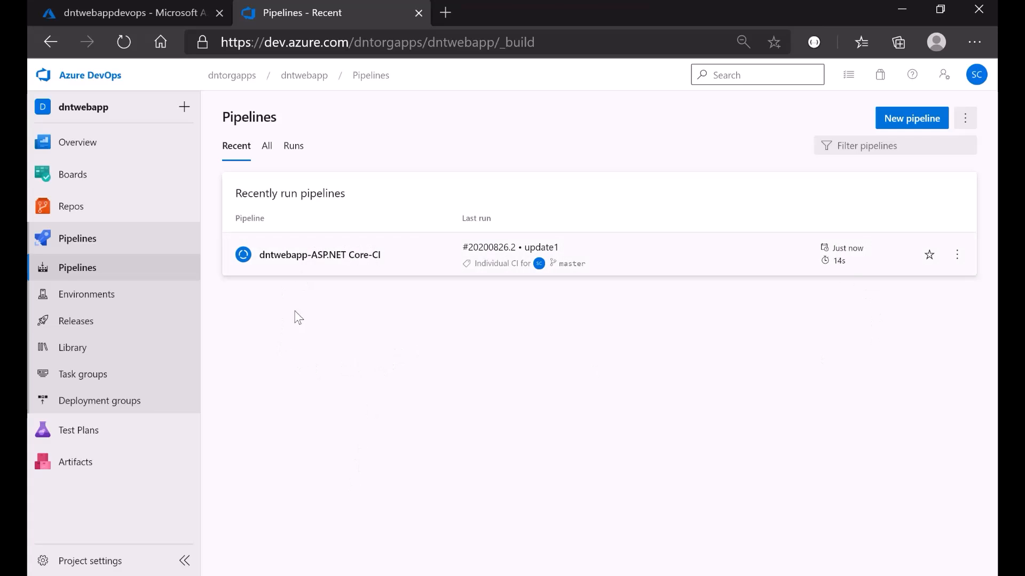
middle_click(83, 332)
left_click(514, 2)
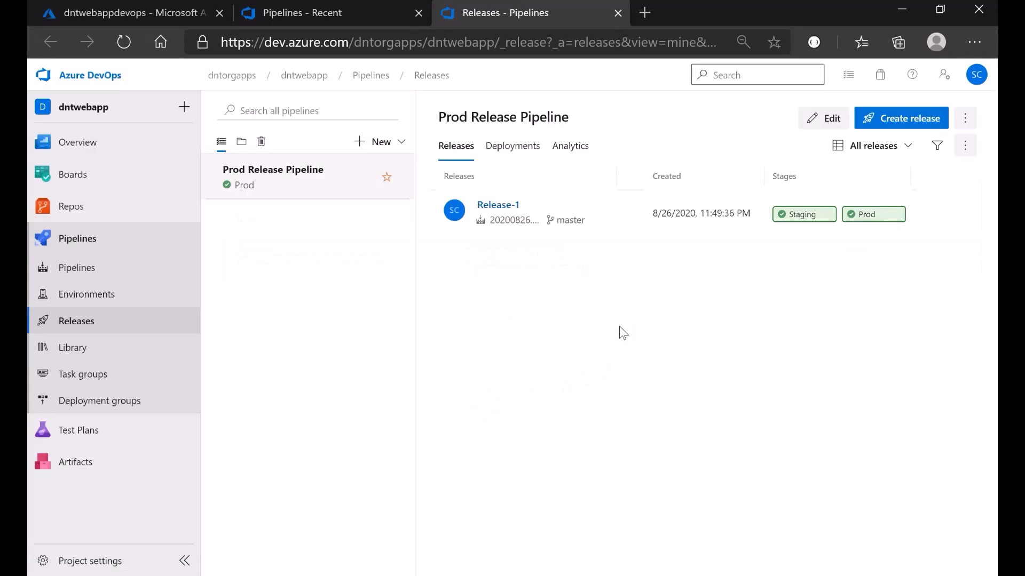
left_click(299, 10)
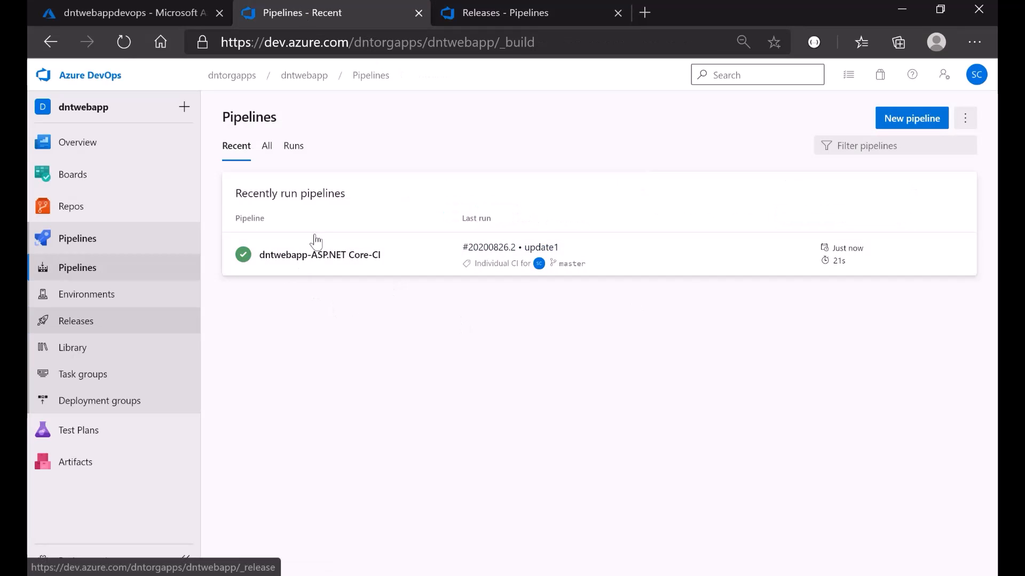
left_click(497, 7)
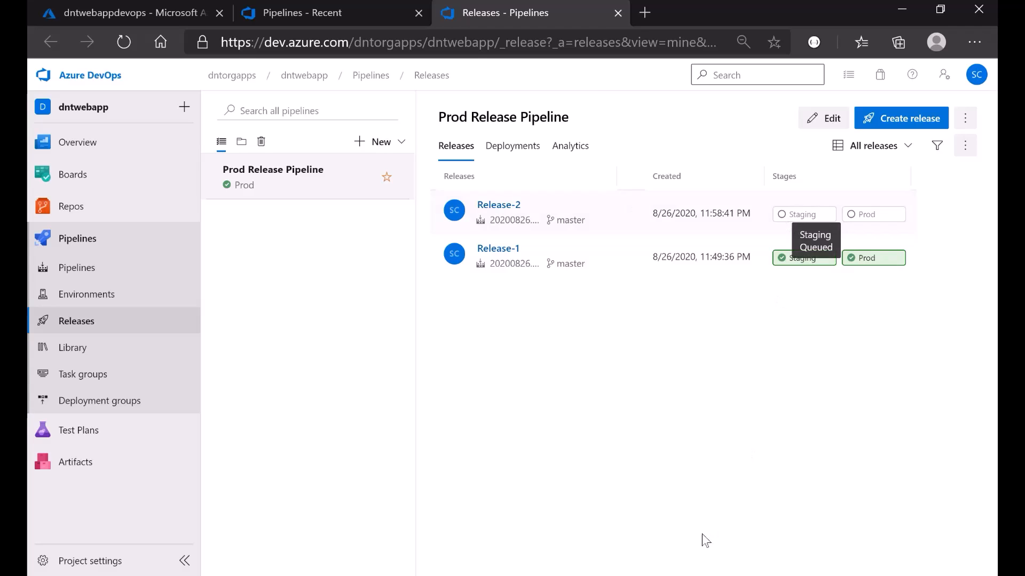
left_click(342, 575)
- Present slide 7, Continuous Delivery & Continuous Deployment, then return to the Releases page
scroll(80, 388, "up", 8)
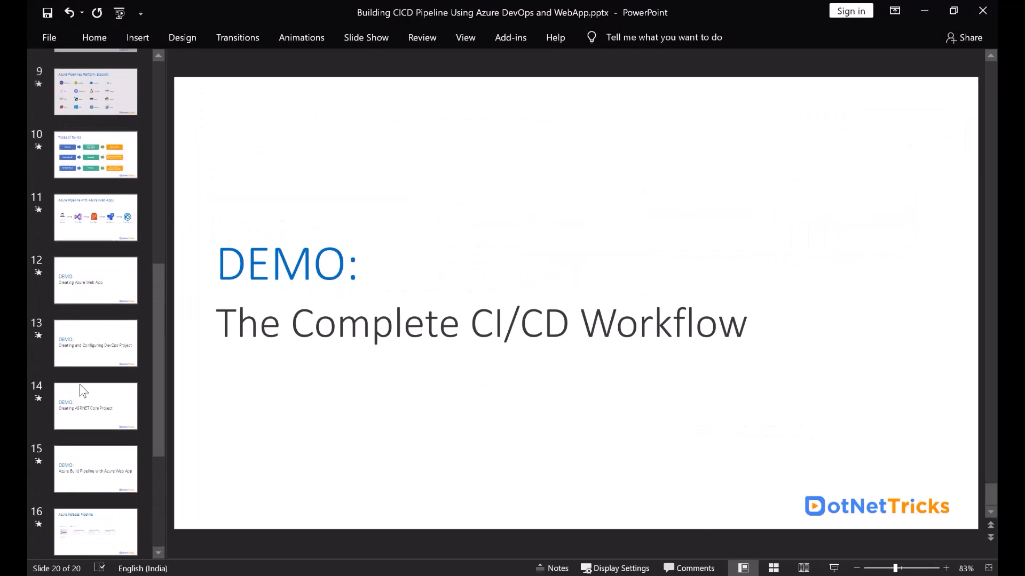
left_click(97, 270)
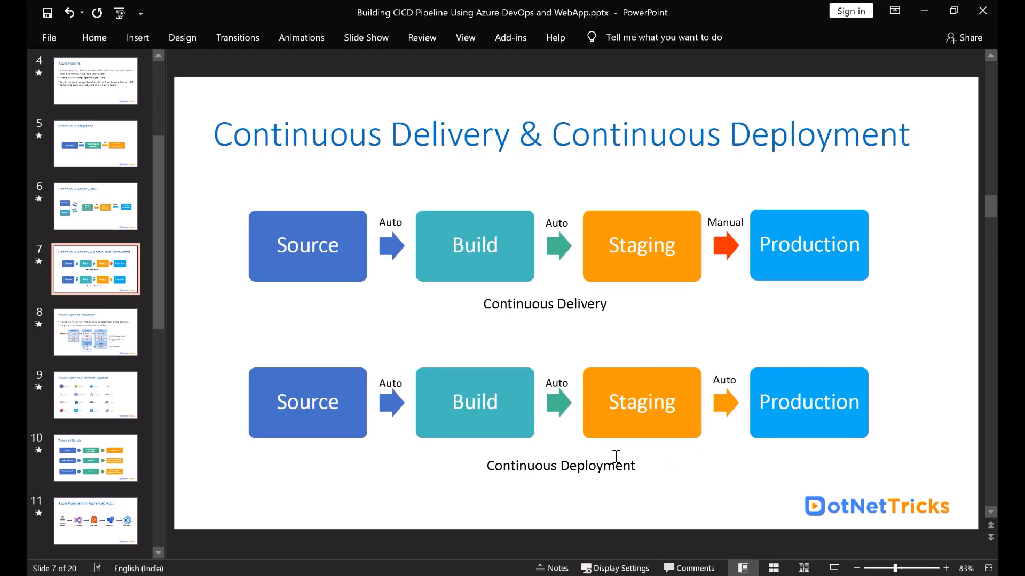
left_click(355, 574)
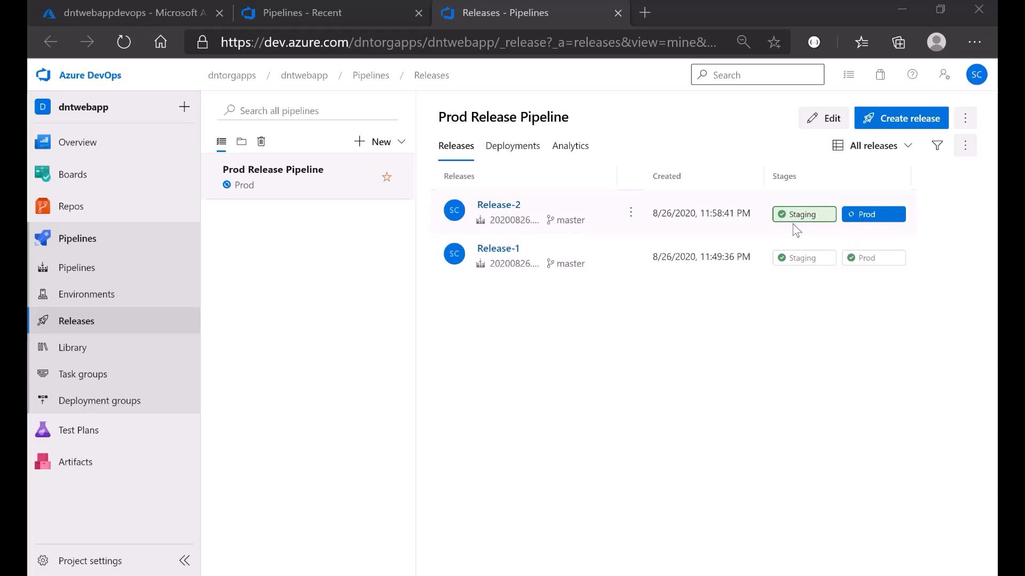
- Browse the Staging slot's site and confirm its heading reads 'Welcome to Azure DevOps CI/CD Using Azure WebApp'
left_click(127, 8)
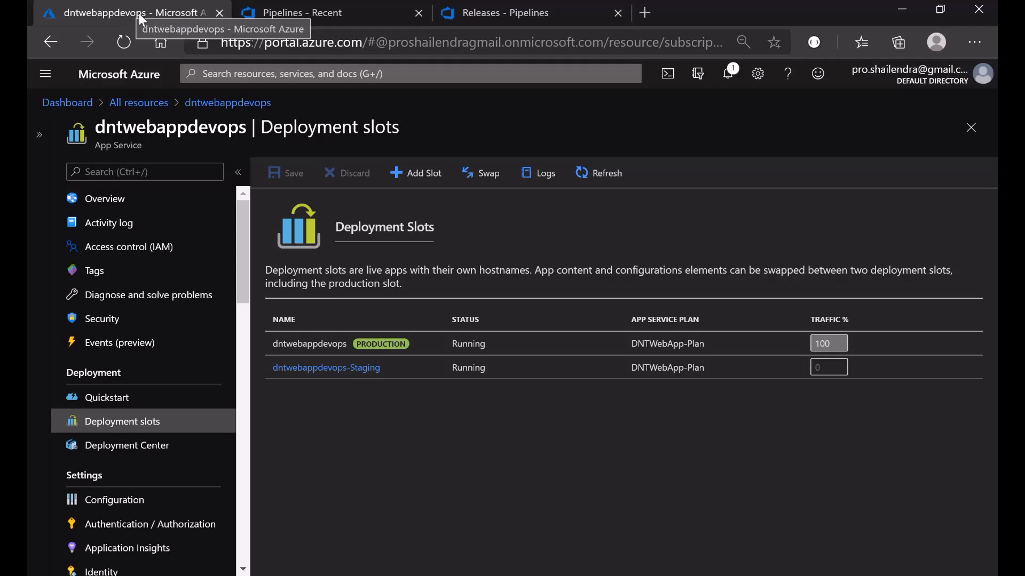
left_click(307, 373)
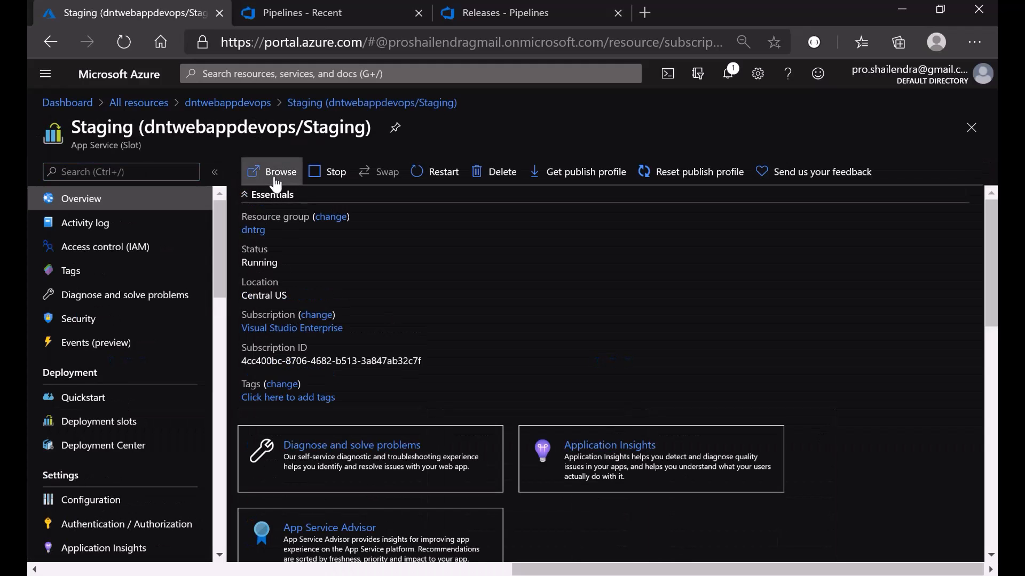
left_click(275, 171)
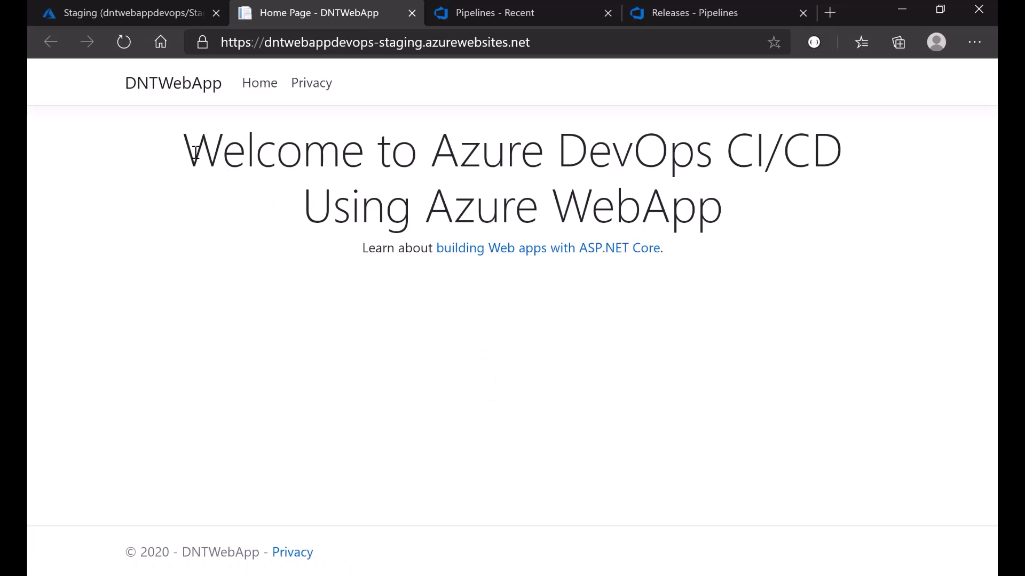
left_click_drag(196, 153, 865, 160)
left_click_drag(750, 211, 773, 210)
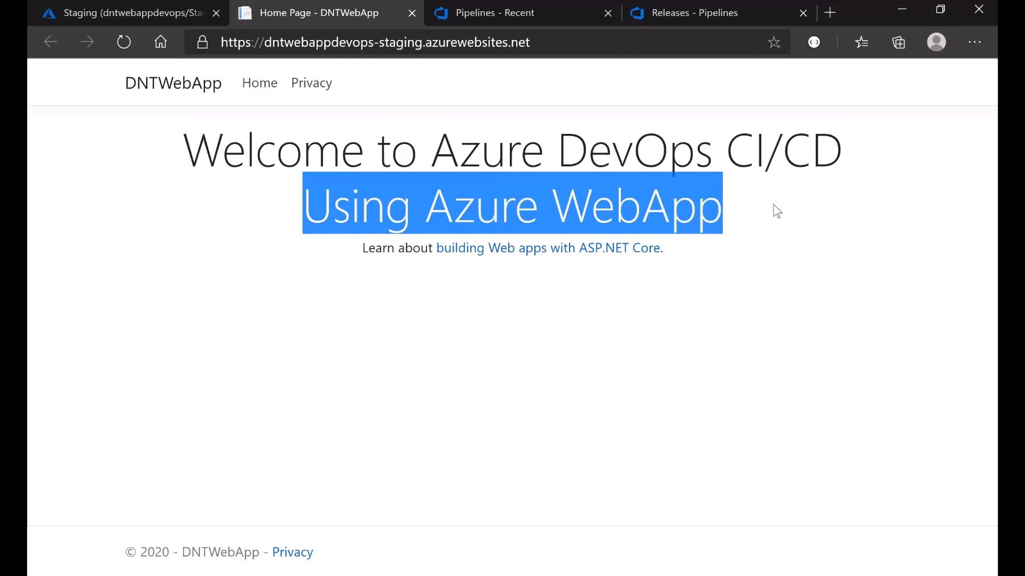
left_click(457, 380)
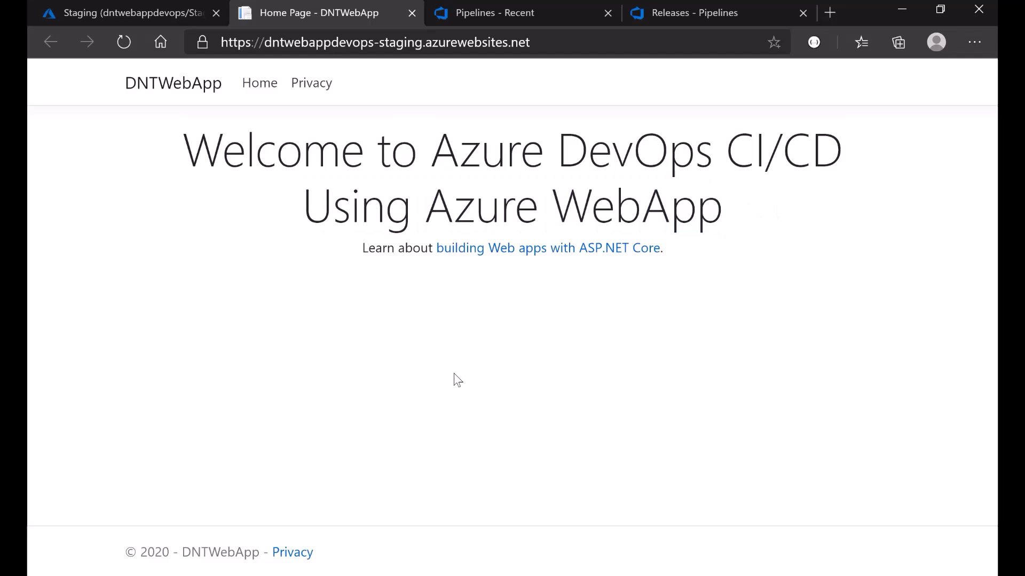
- Check that Release-2 has reached the Prod stage, then return to the Staging slot in the portal
left_click(691, 15)
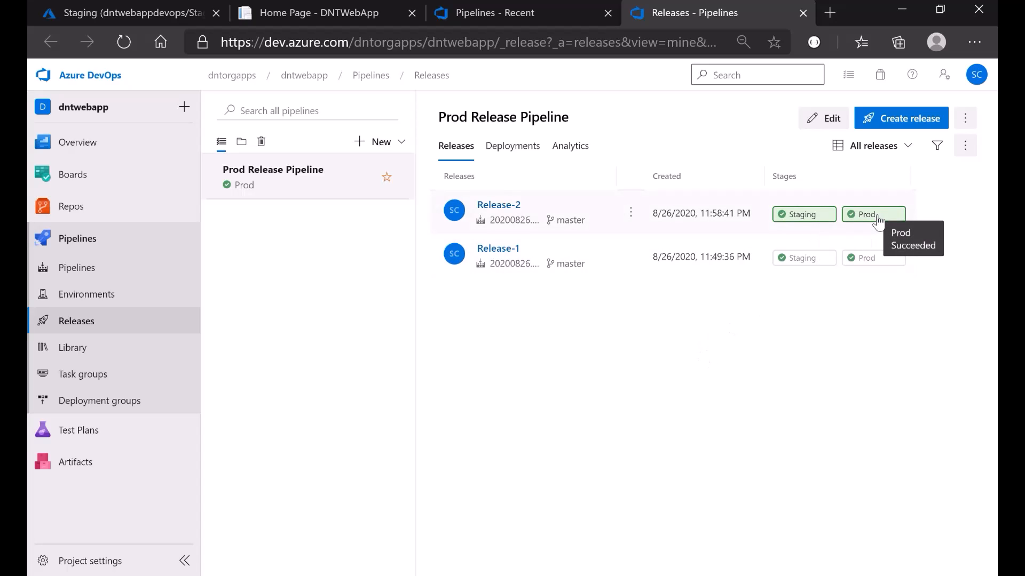
left_click(287, 12)
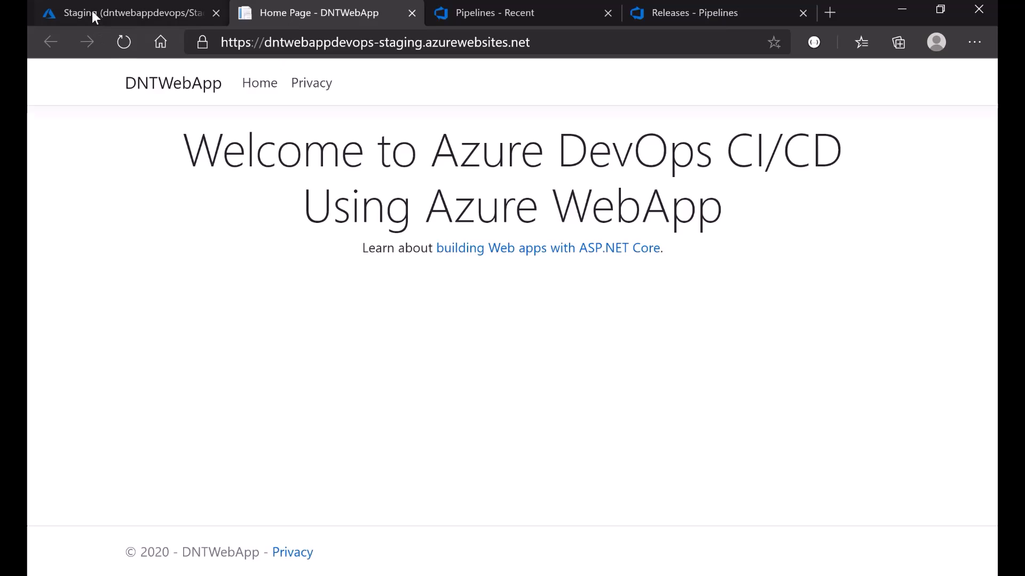
left_click(112, 14)
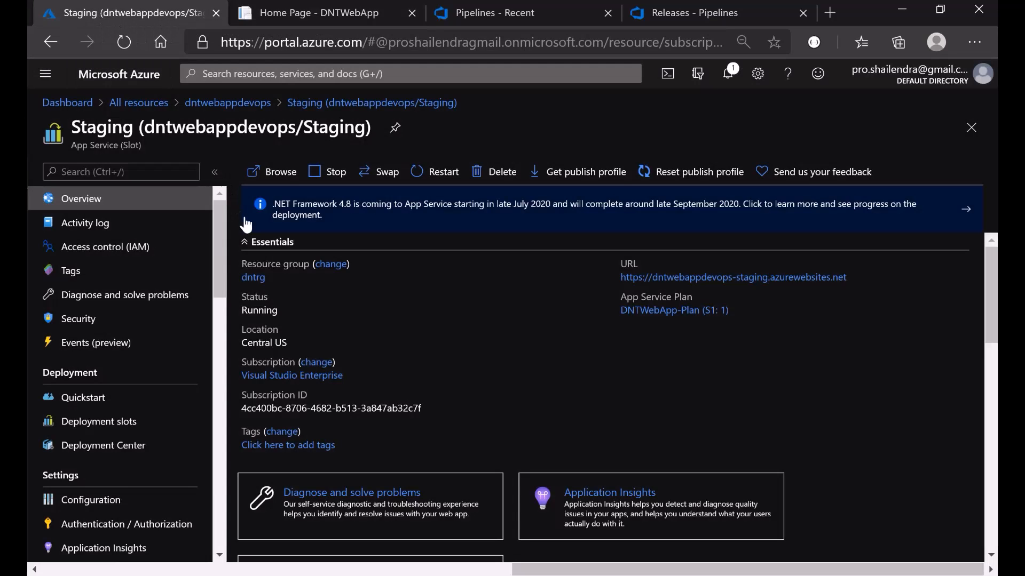
- Browse the dntwebappdevops production site from its Overview and confirm the new heading is live
left_click(227, 102)
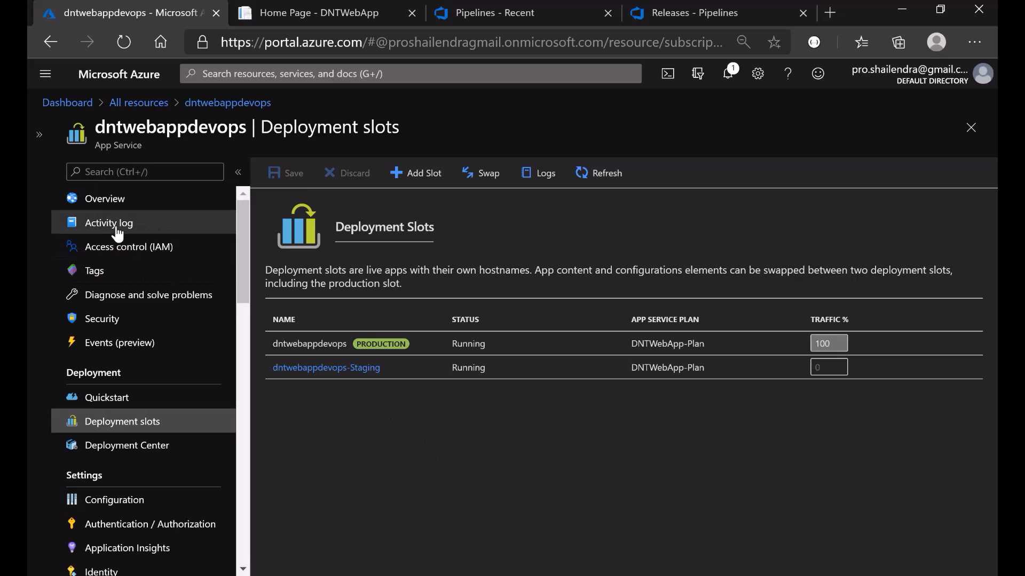
left_click(99, 202)
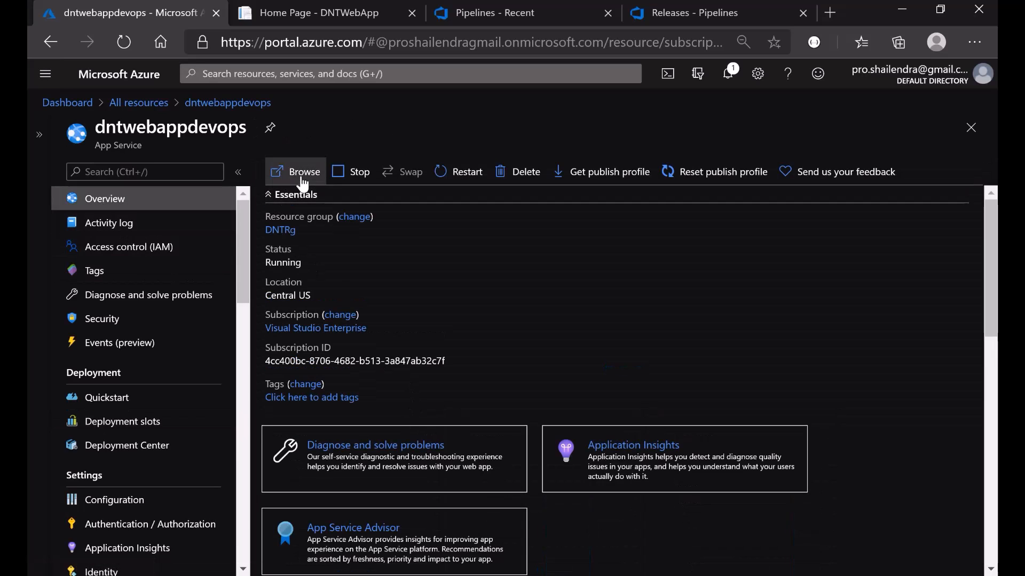
left_click(302, 179)
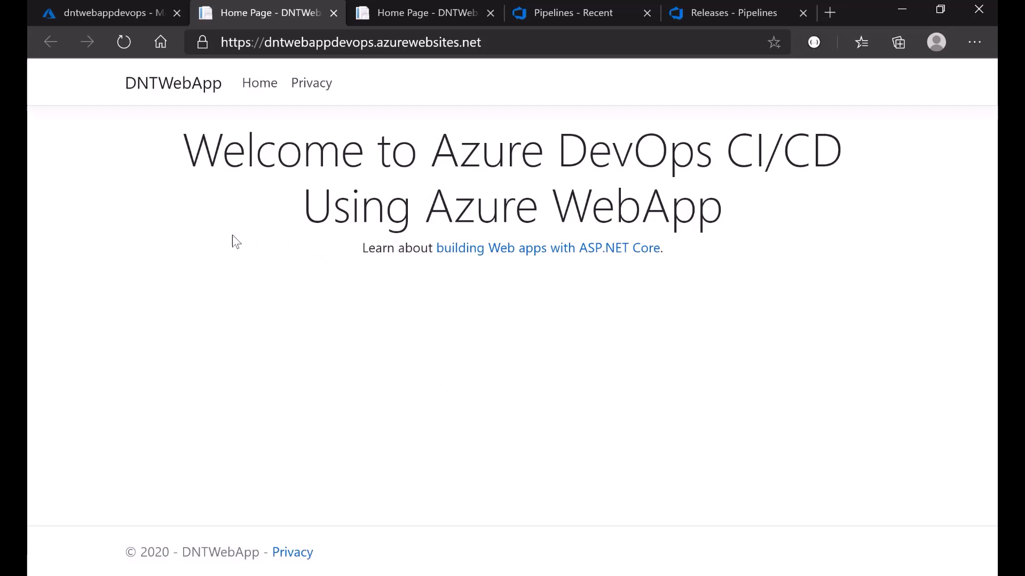
left_click_drag(187, 142, 805, 215)
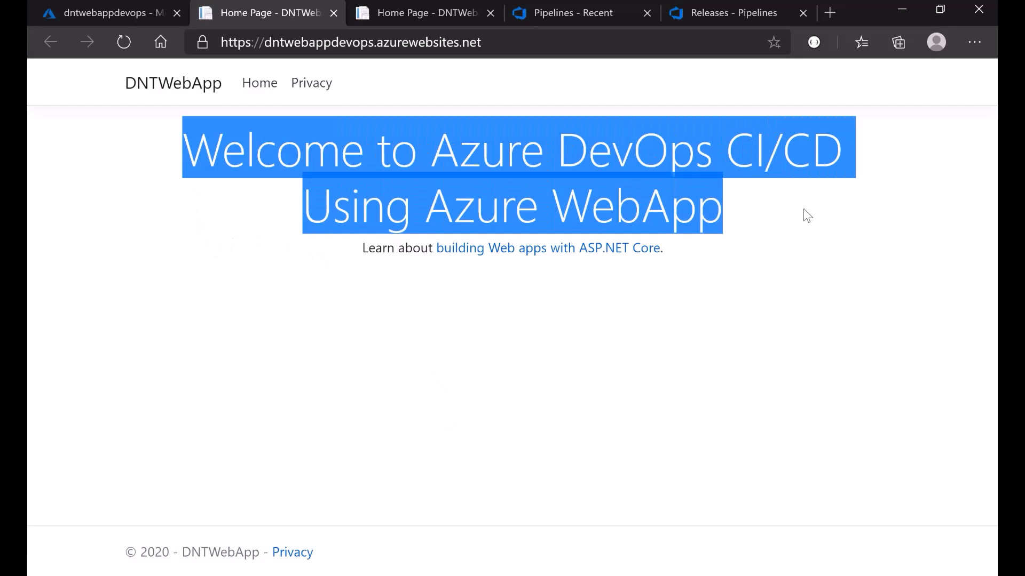
left_click(752, 331)
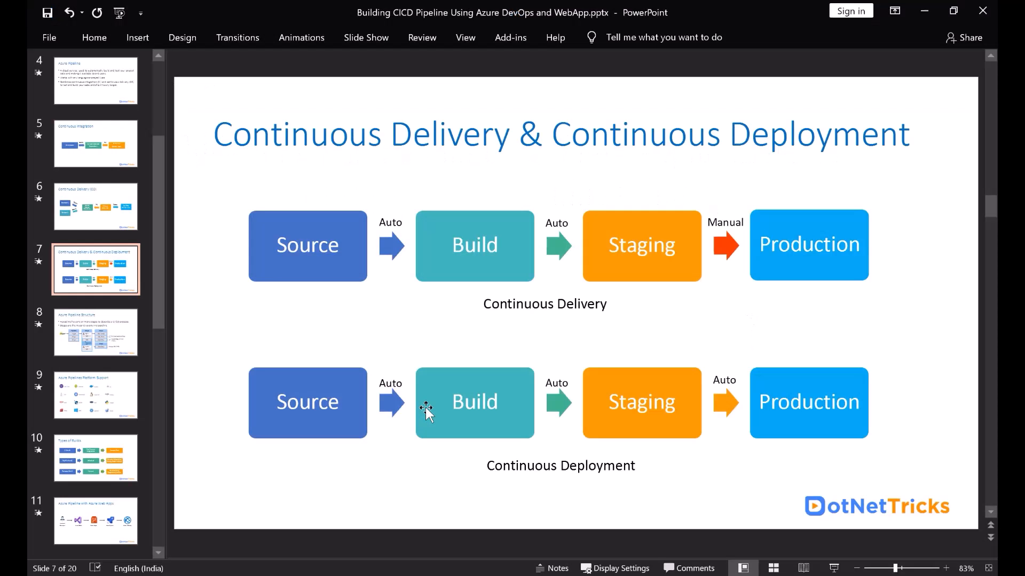